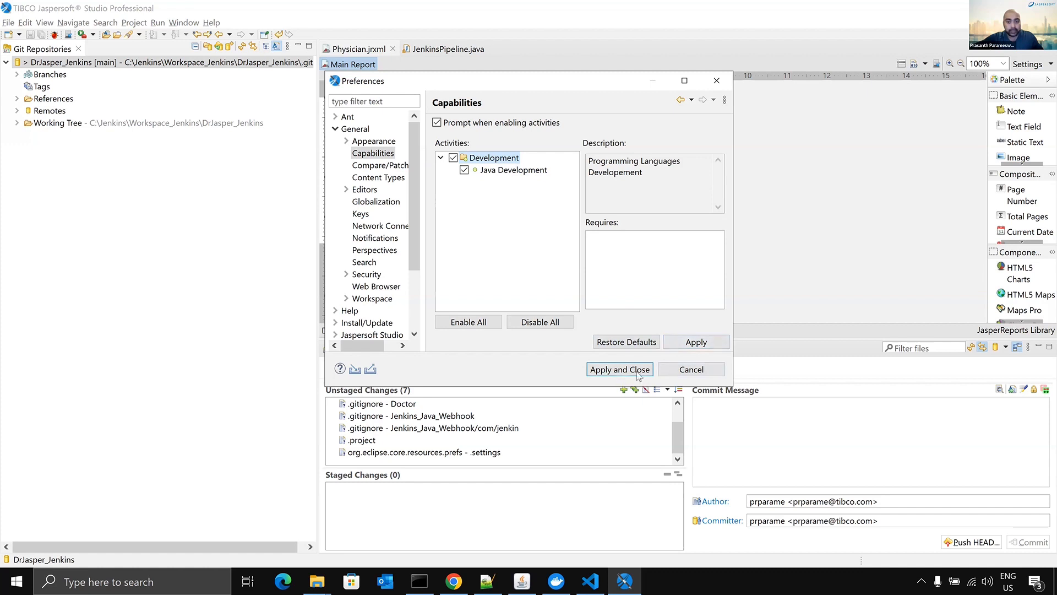
# - Close the preferences without applying changes and open JenkinsPipeline.java from the com.jenkin package in the Jenkins_Java_Webhook folder
pyautogui.click(708, 371)
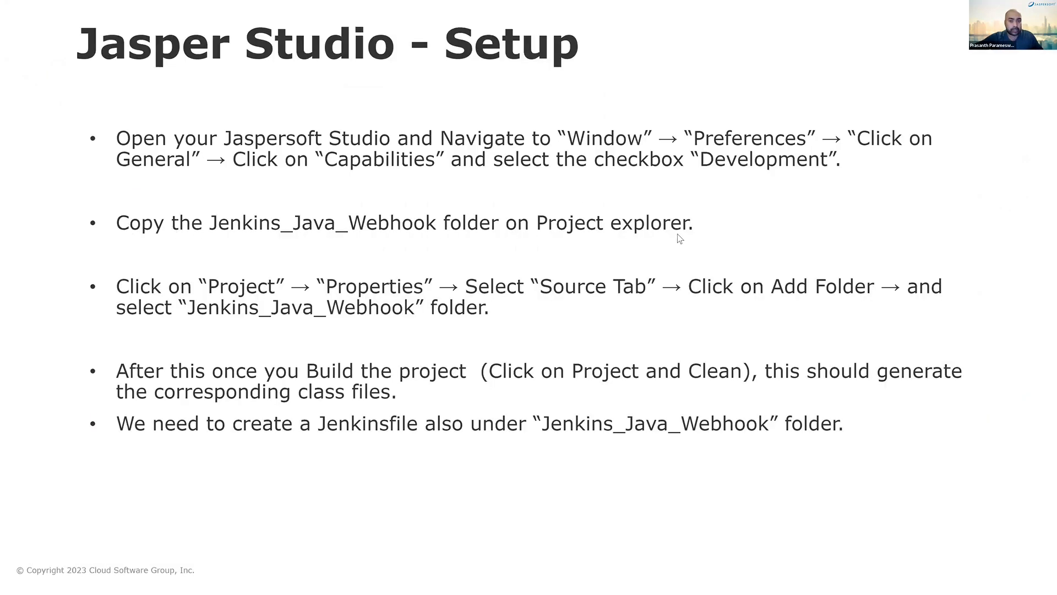
pyautogui.hotkey('alt', 'Tab')
pyautogui.click(55, 85)
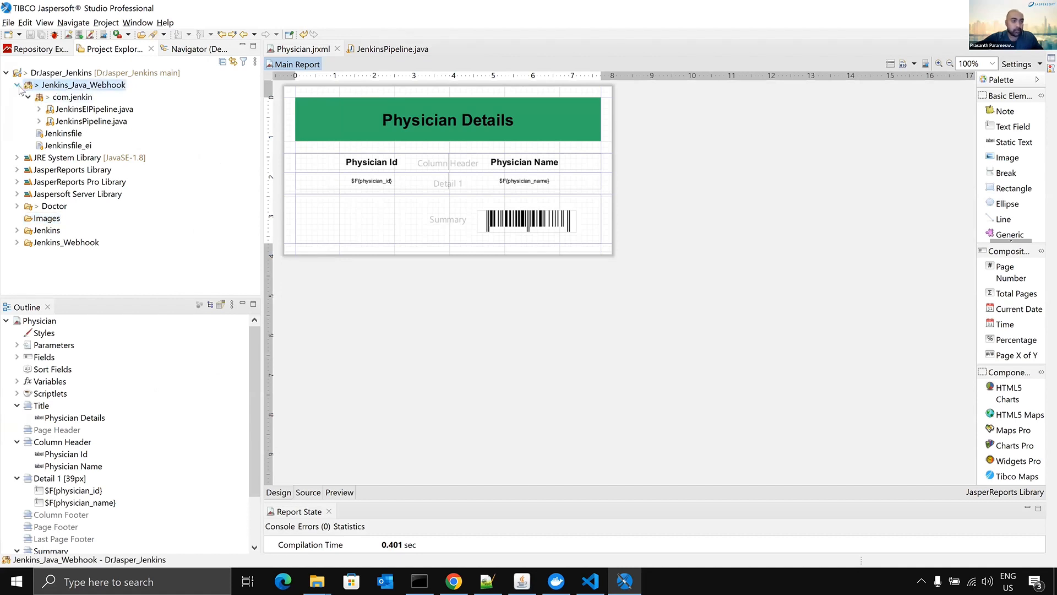
pyautogui.doubleClick(74, 121)
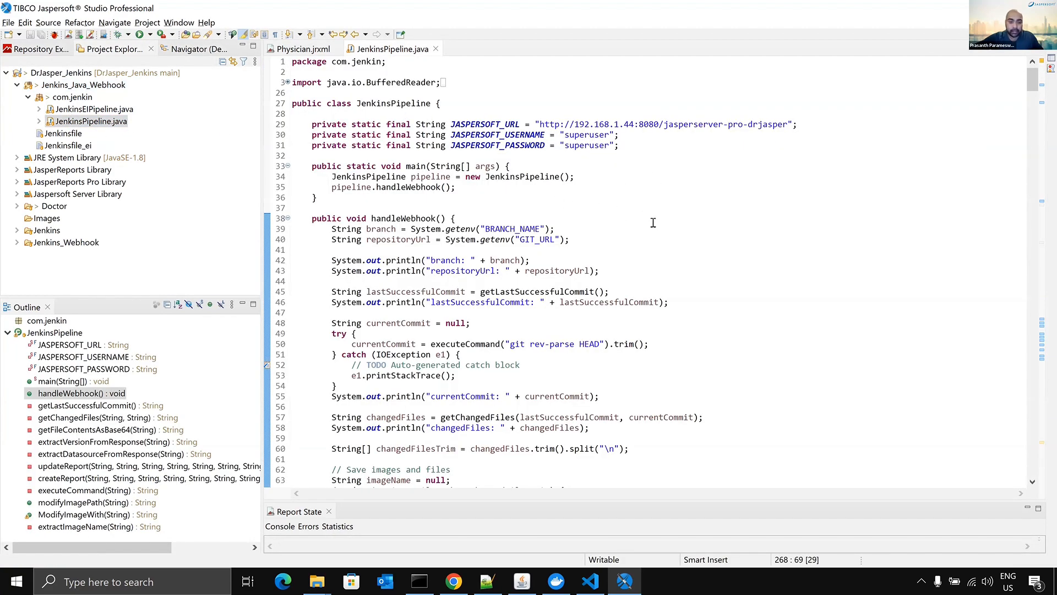
# - Examine how handleWebhook uses lastSuccessfulCommit and currentCommit to build the changedFiles list
pyautogui.scroll(-2, 657, 226)
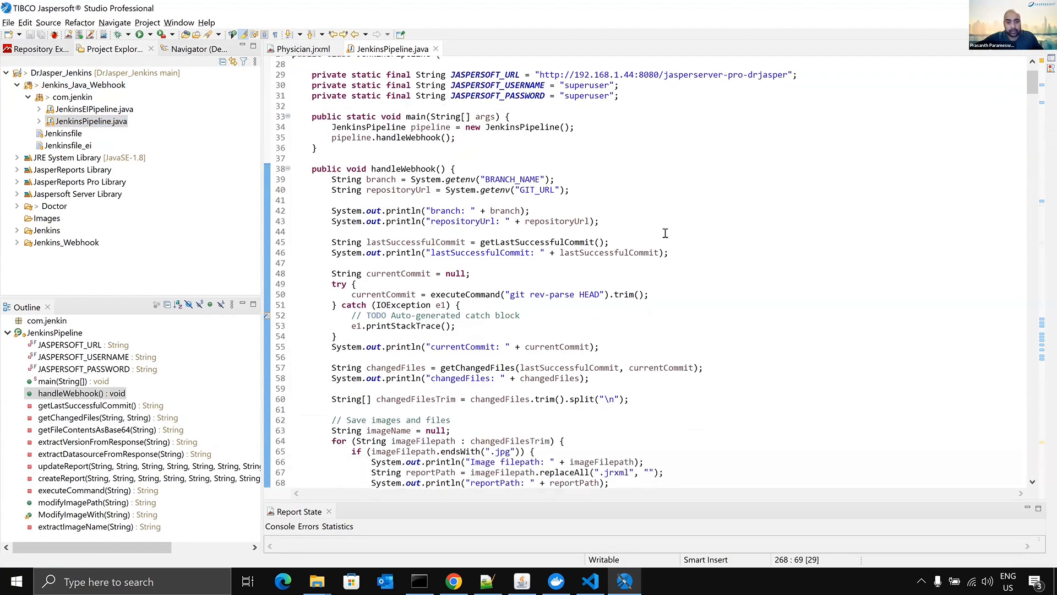
pyautogui.doubleClick(428, 225)
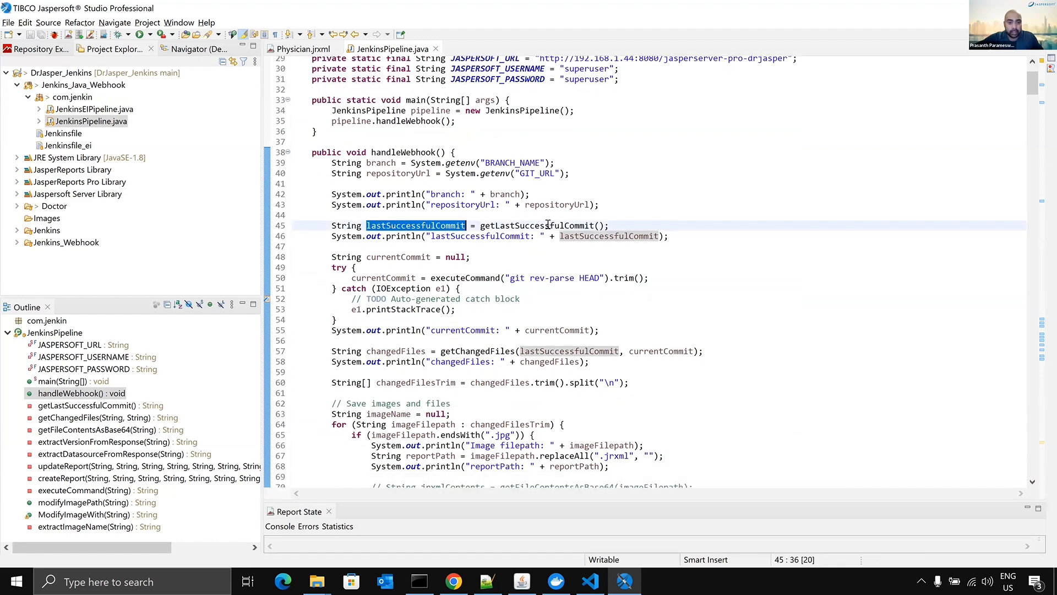
pyautogui.scroll(-2, 454, 264)
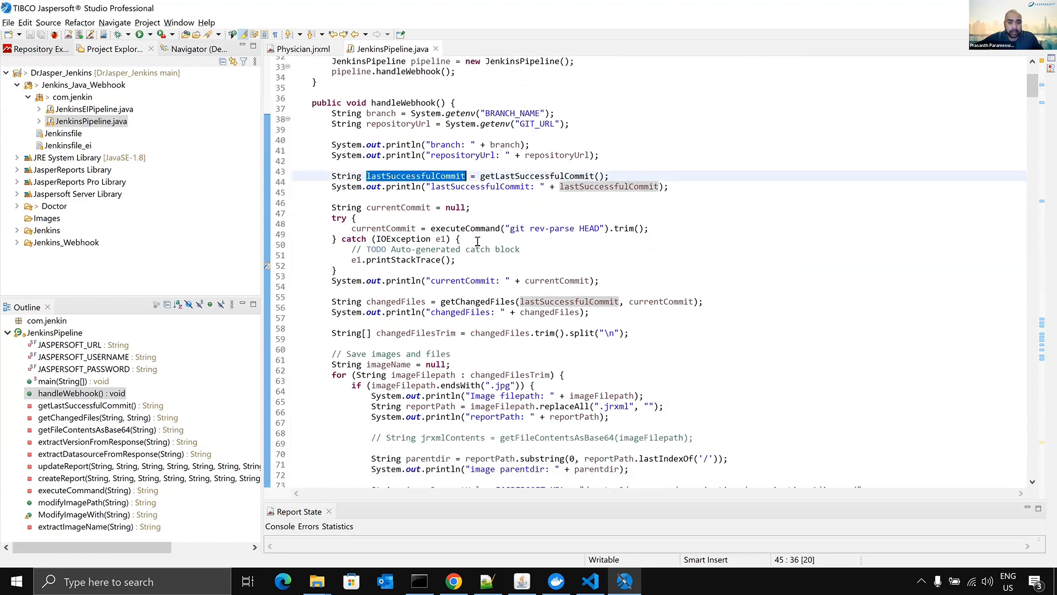
pyautogui.doubleClick(647, 285)
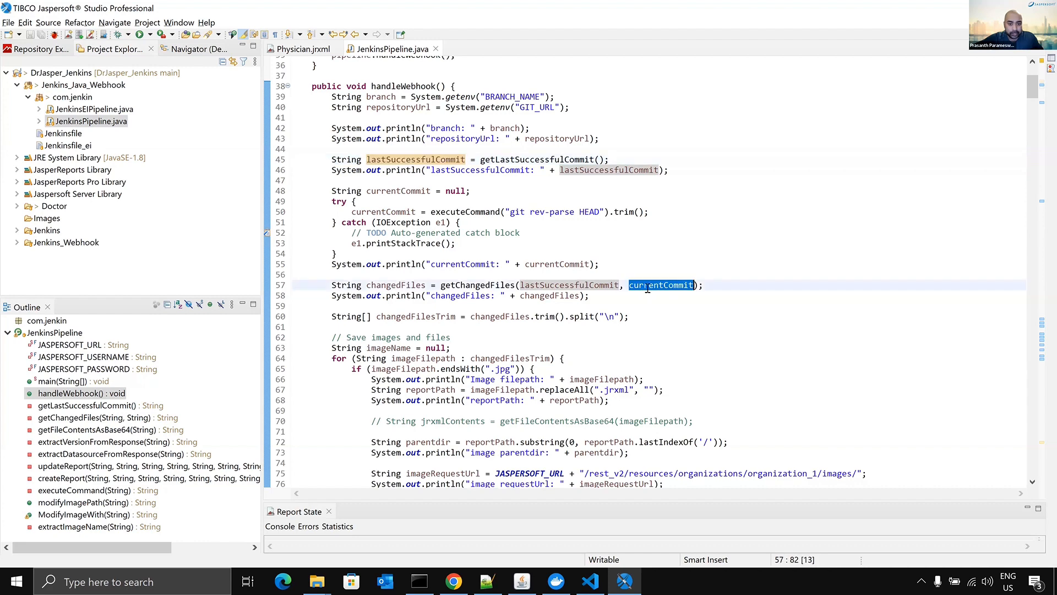
pyautogui.doubleClick(374, 286)
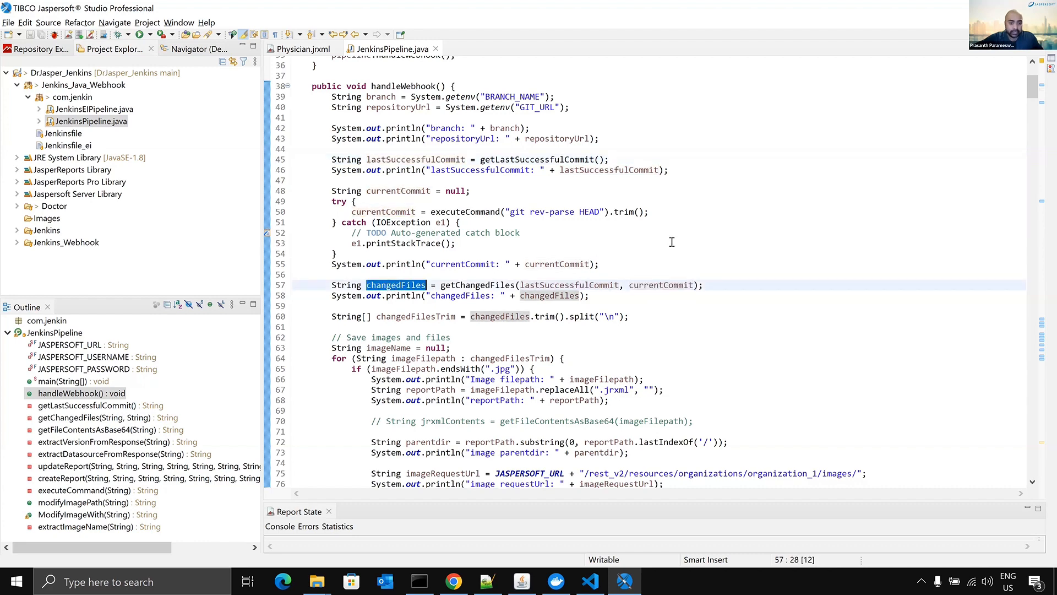
pyautogui.scroll(-3, 598, 243)
pyautogui.scroll(-5, 598, 243)
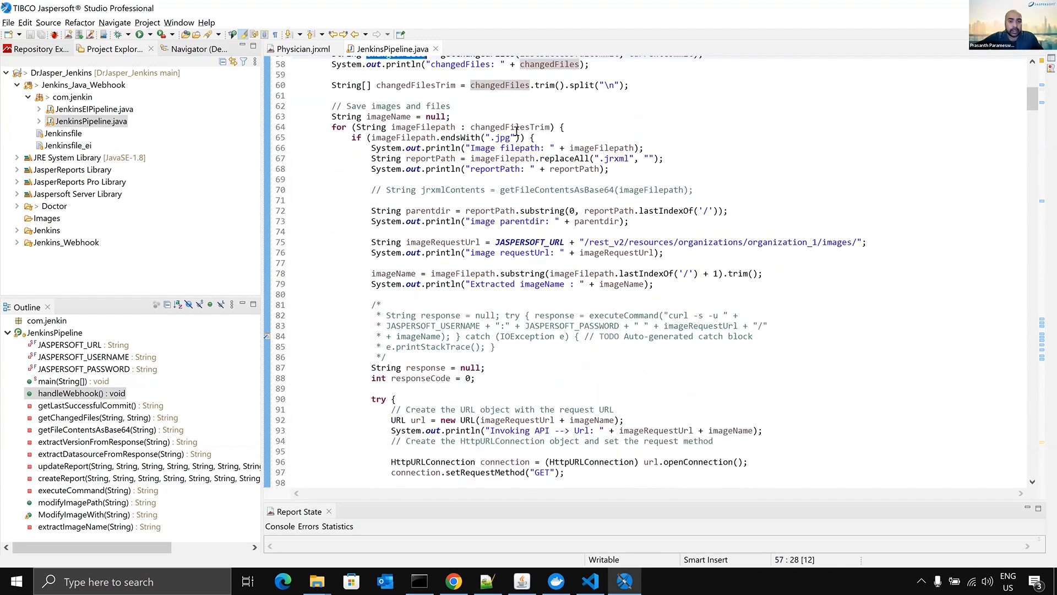
# - Examine the loops over changedFilesTrim that process the .jpg images and the .jrxml reports
pyautogui.doubleClick(584, 127)
pyautogui.scroll(-8, 595, 220)
pyautogui.doubleClick(537, 220)
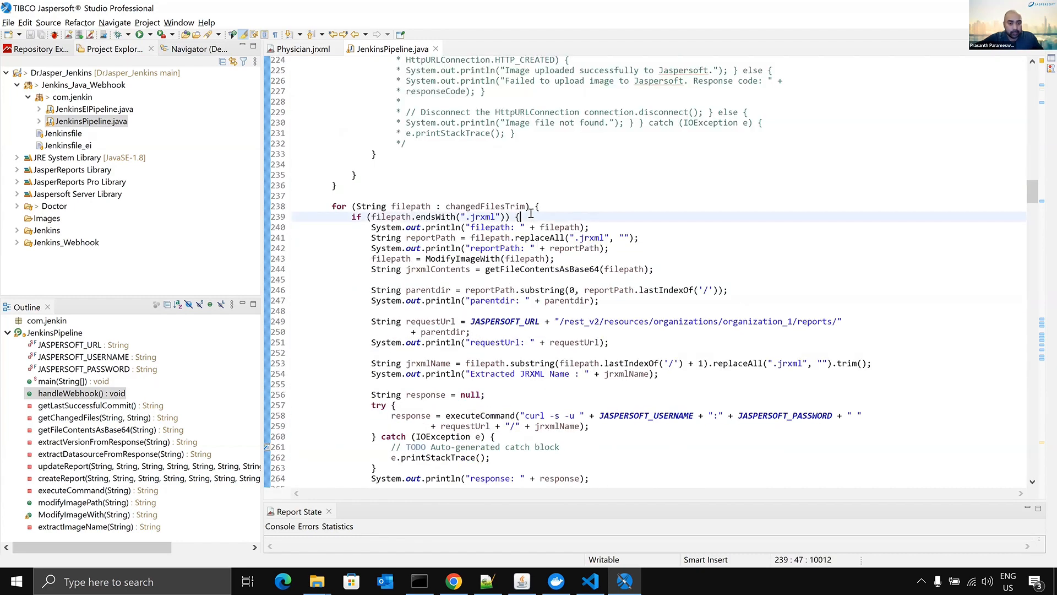
pyautogui.scroll(6, 538, 209)
pyautogui.scroll(-6, 537, 209)
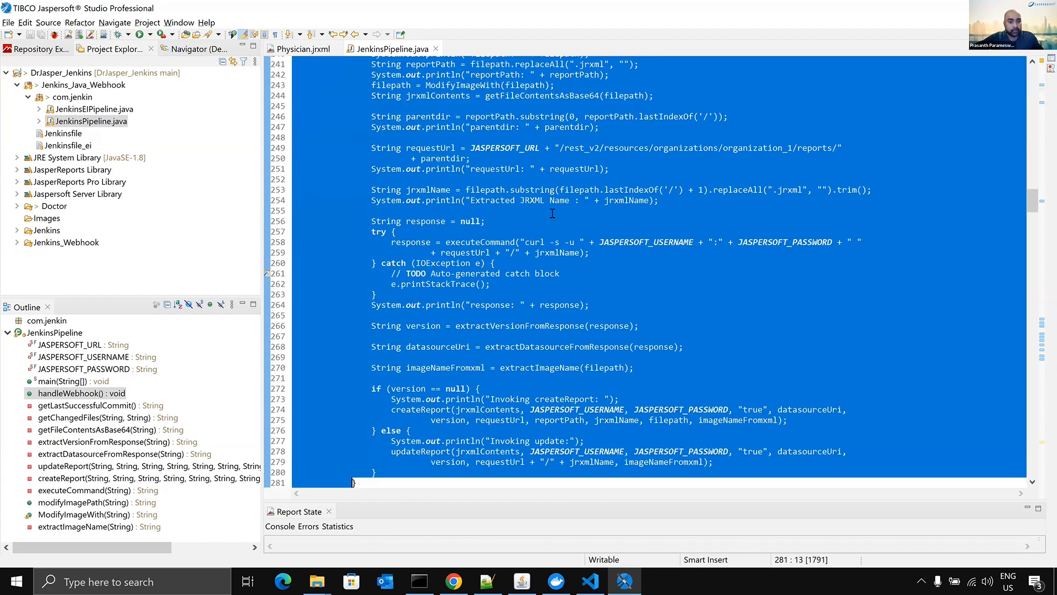
pyautogui.scroll(2, 542, 238)
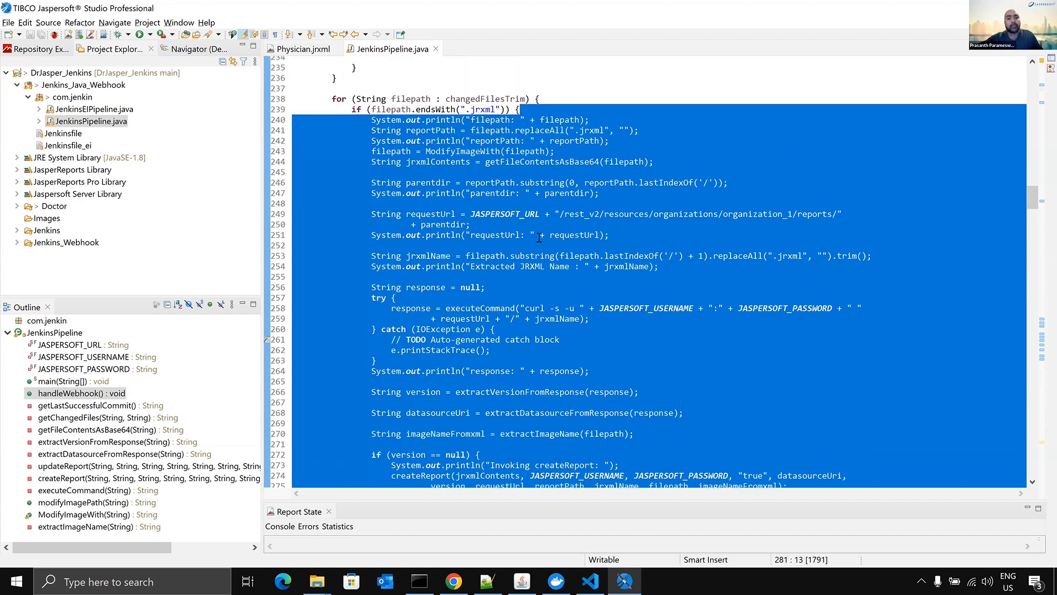
pyautogui.scroll(-3, 539, 237)
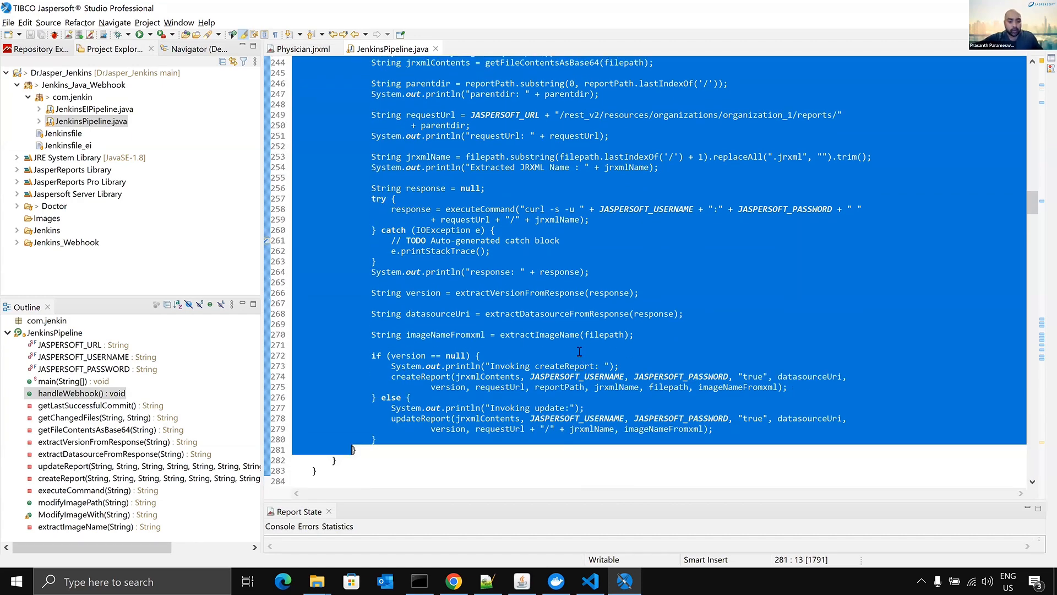
# - Examine the version check that calls createReport or updateReport, and go to the createReport definition to review its XML payload and connection code
pyautogui.click(485, 356)
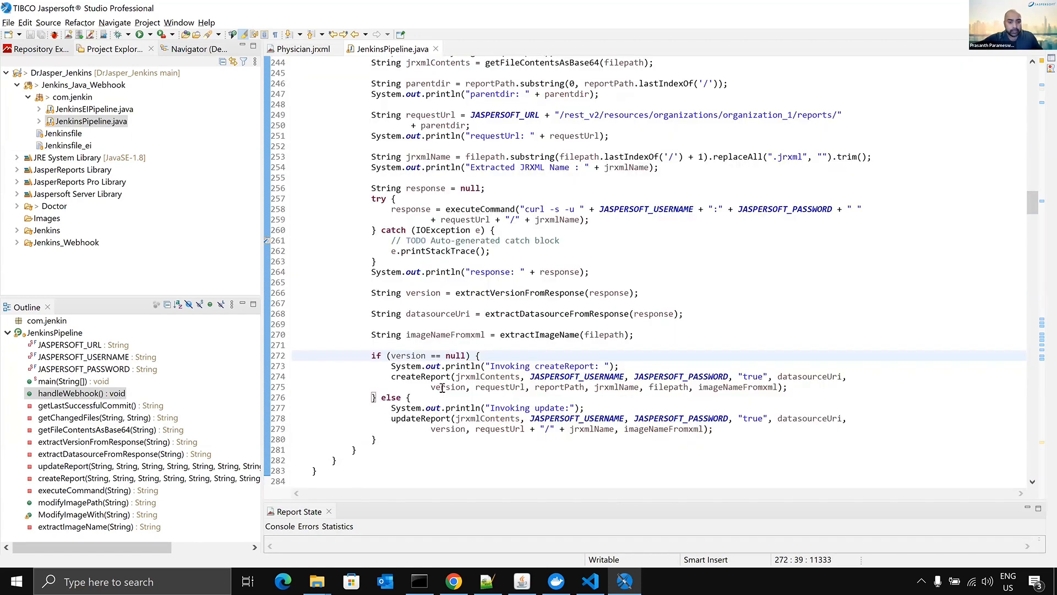
pyautogui.doubleClick(416, 419)
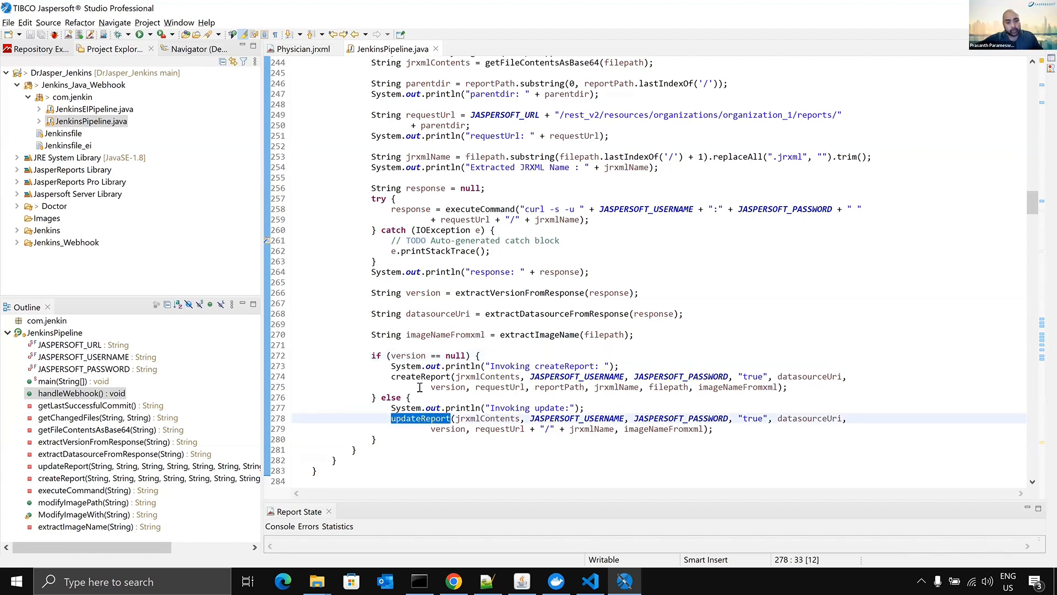
pyautogui.doubleClick(424, 378)
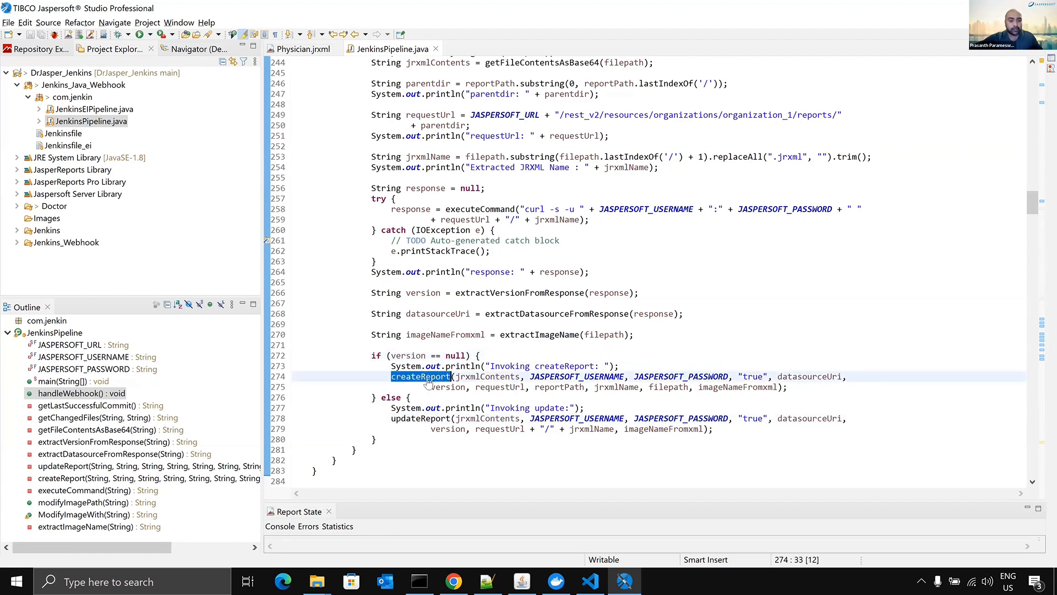
pyautogui.press('F3')
pyautogui.scroll(-1, 439, 223)
pyautogui.scroll(3, 439, 223)
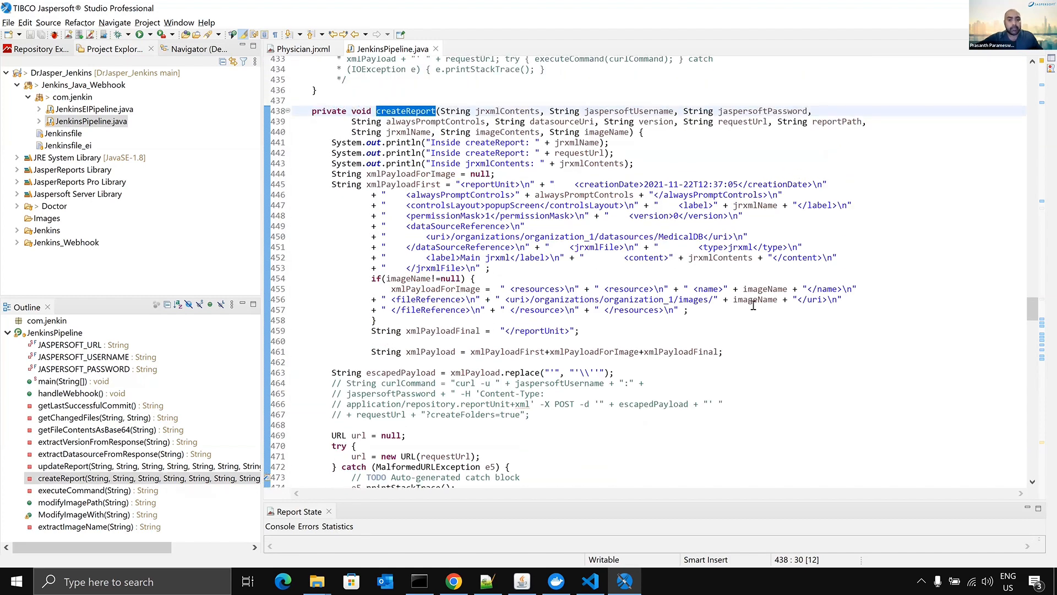
pyautogui.scroll(-3, 753, 304)
pyautogui.scroll(-4, 753, 304)
pyautogui.scroll(2, 820, 302)
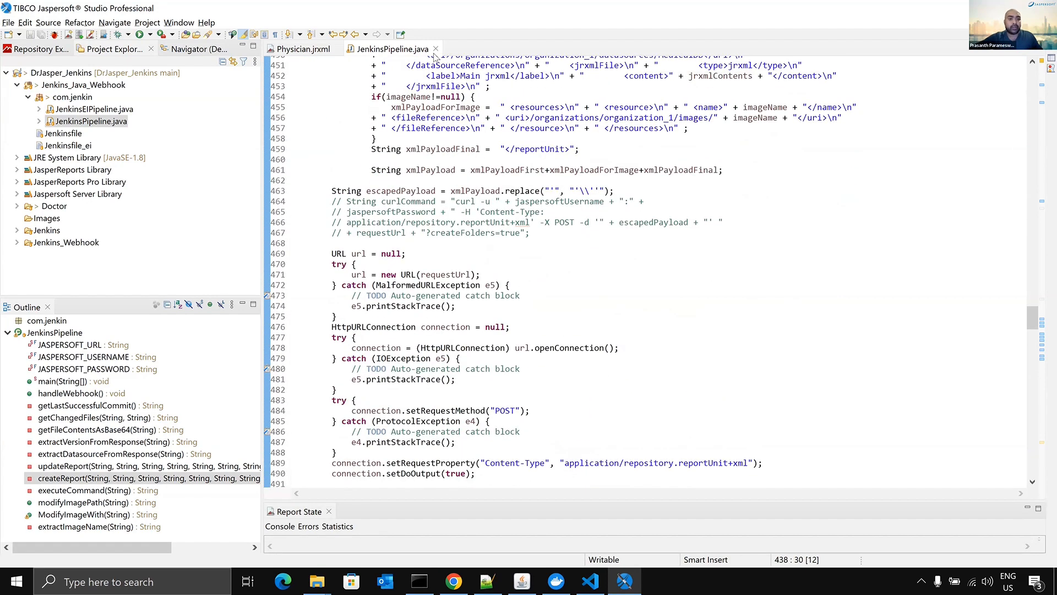
# - Bring up the Physician.jrxml report and collapse the Jenkins_Java_Webhook folder in the project tree
pyautogui.click(296, 51)
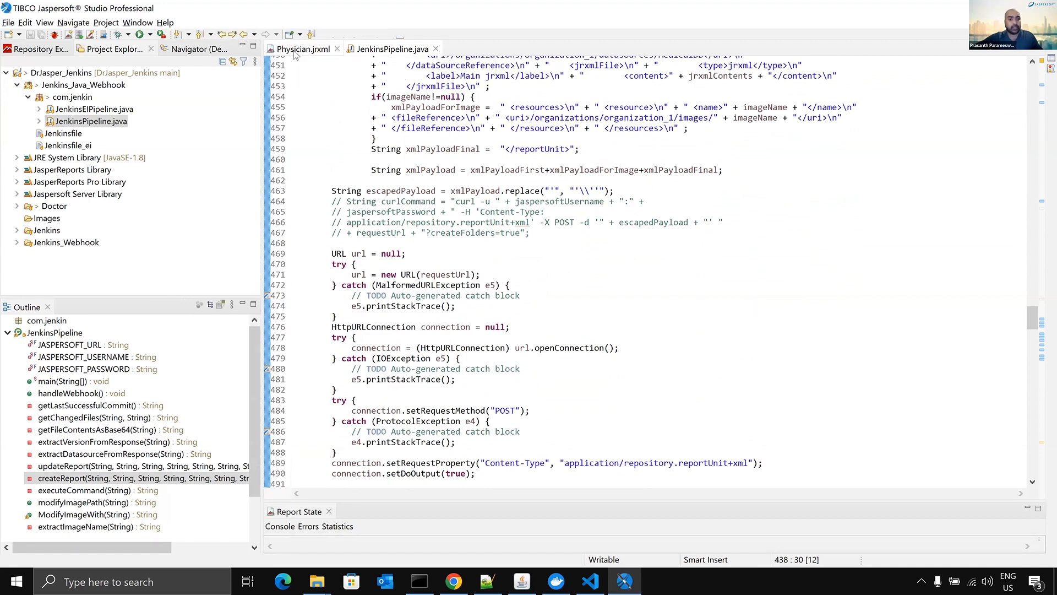
pyautogui.hotkey('alt', 'Tab')
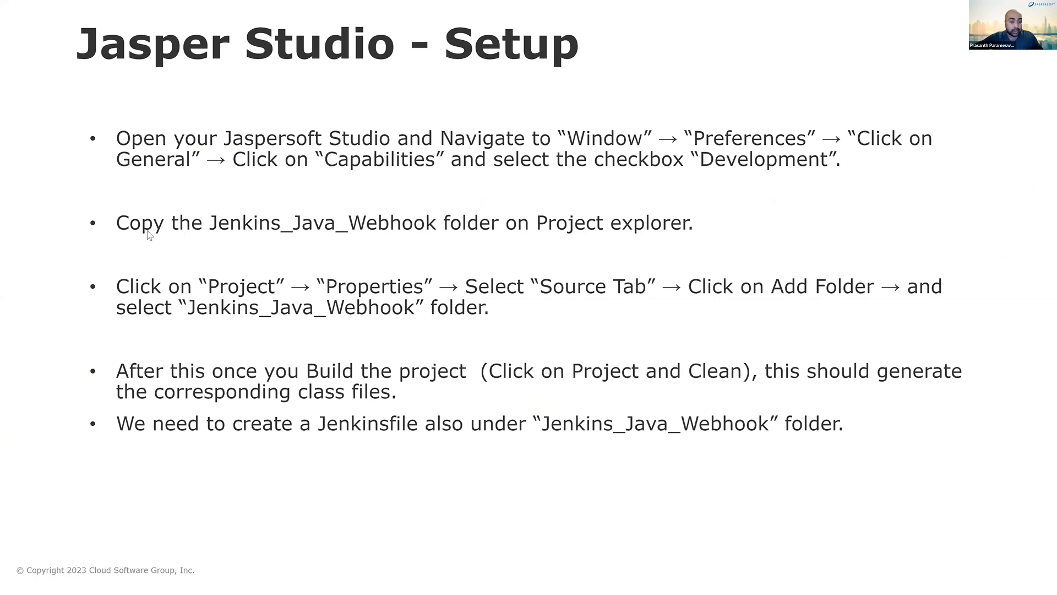
pyautogui.hotkey('alt', 'Tab')
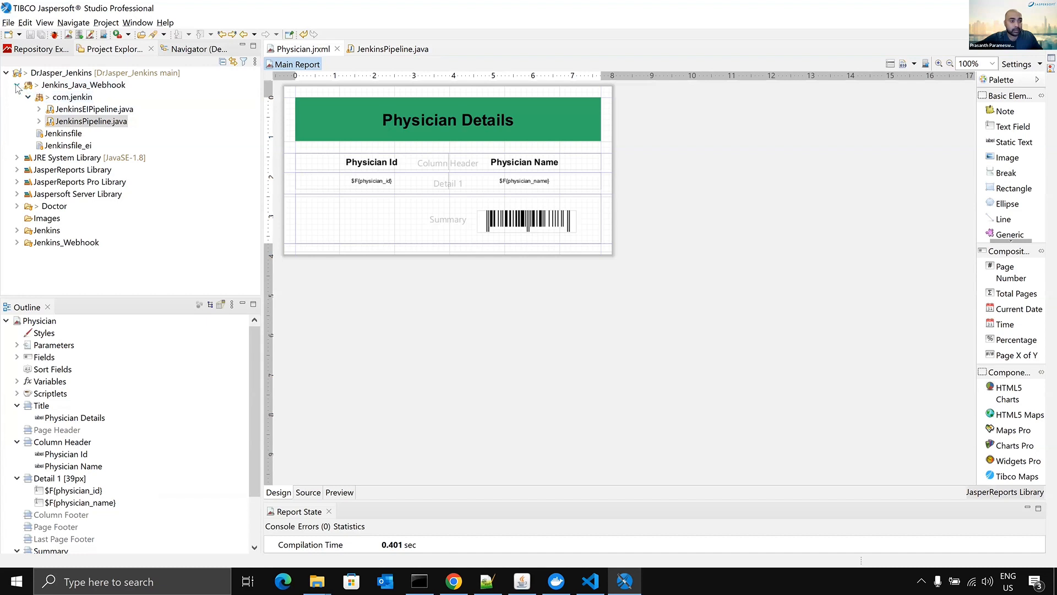
pyautogui.click(17, 85)
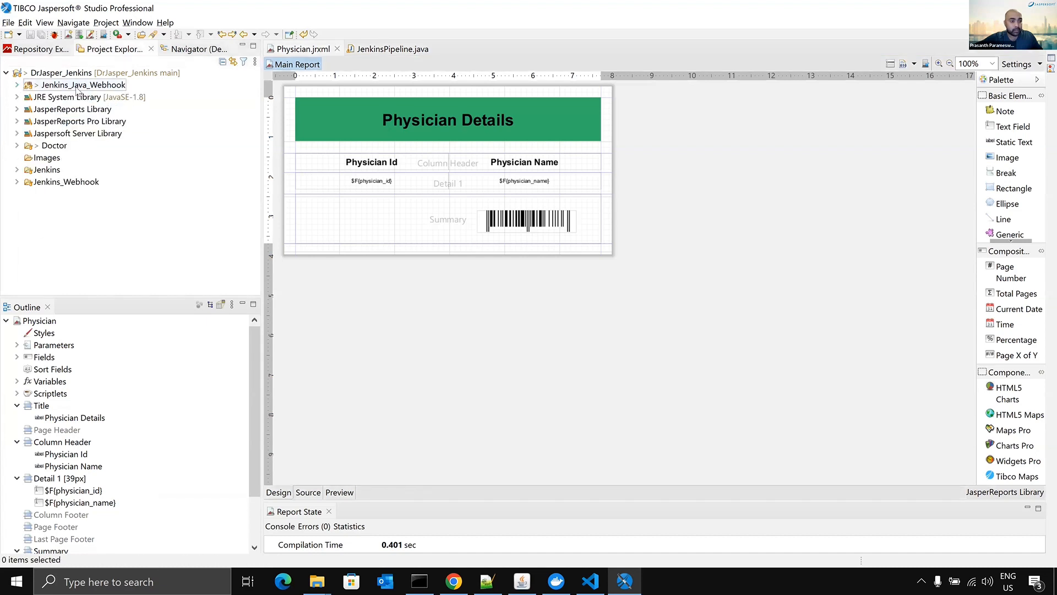
# - Review the source folder selection and default output folder in the project's Java Build Path properties, cancelling every dialog
pyautogui.click(77, 87)
pyautogui.click(107, 22)
pyautogui.click(134, 142)
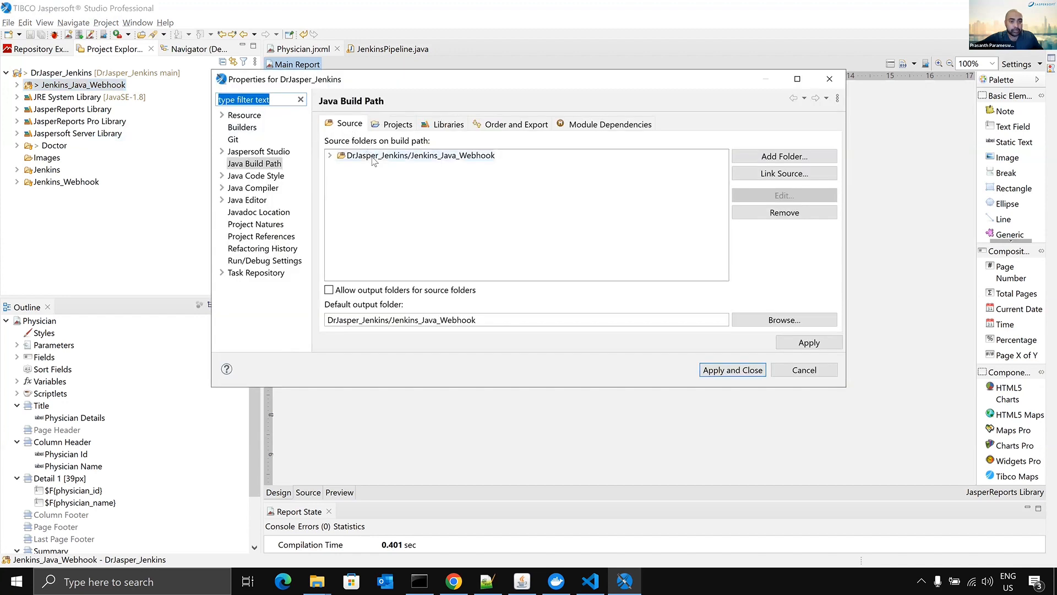
pyautogui.click(370, 156)
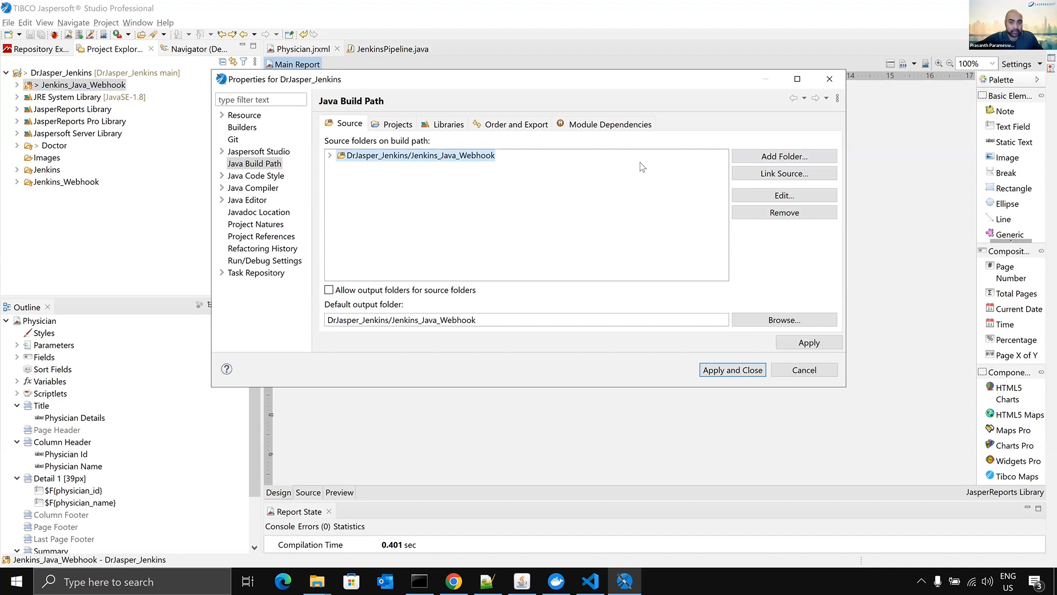
pyautogui.click(782, 159)
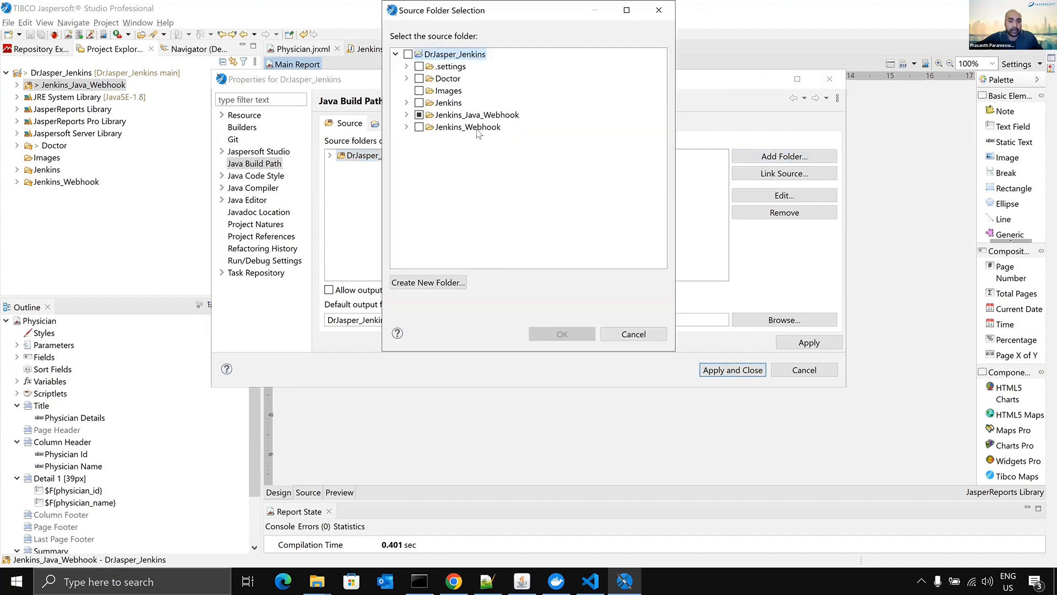
pyautogui.click(633, 334)
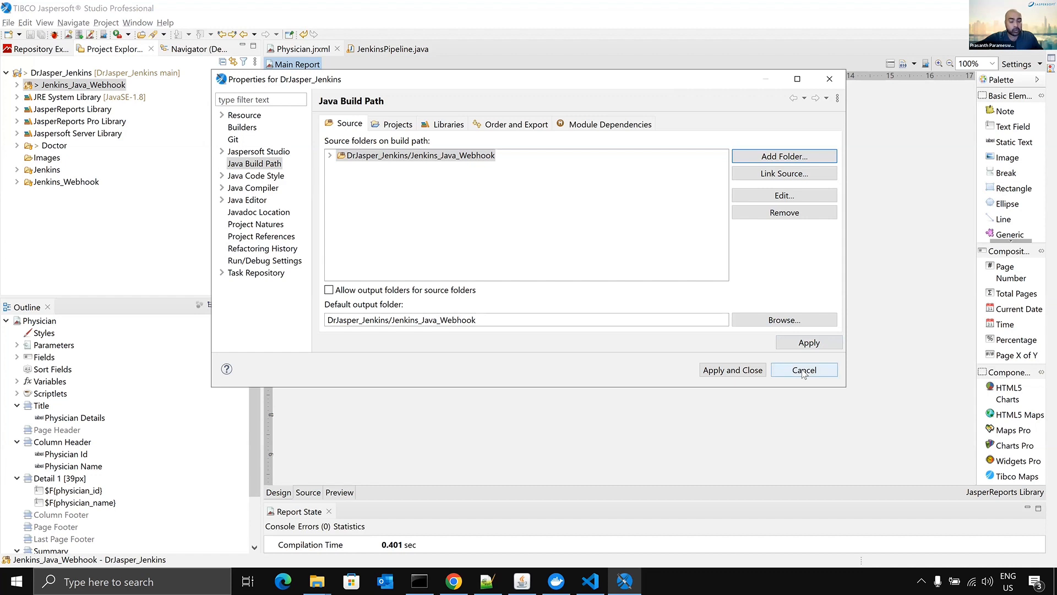
pyautogui.click(771, 324)
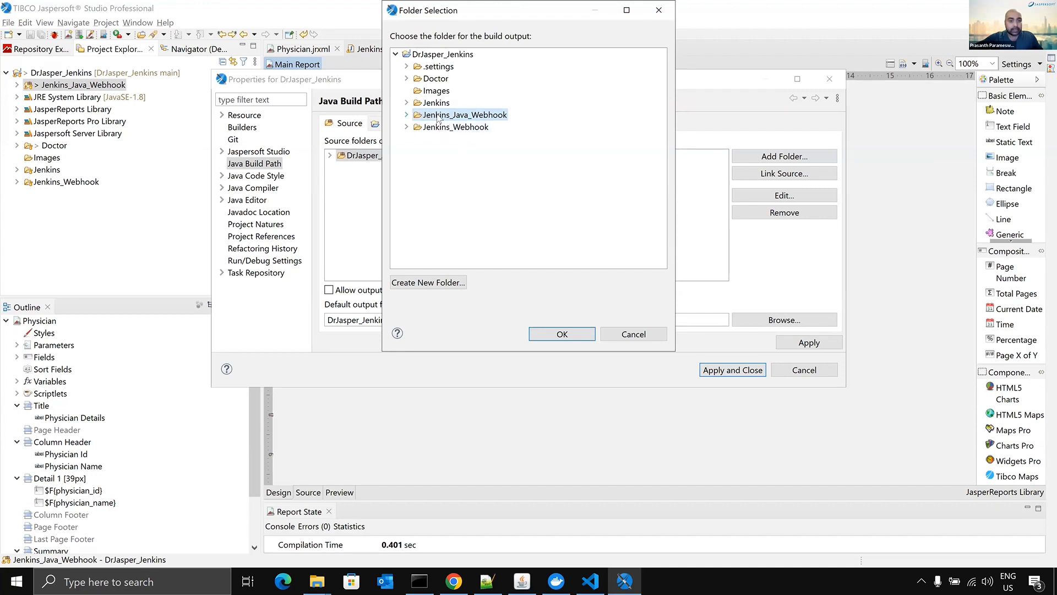
pyautogui.click(634, 337)
pyautogui.click(802, 371)
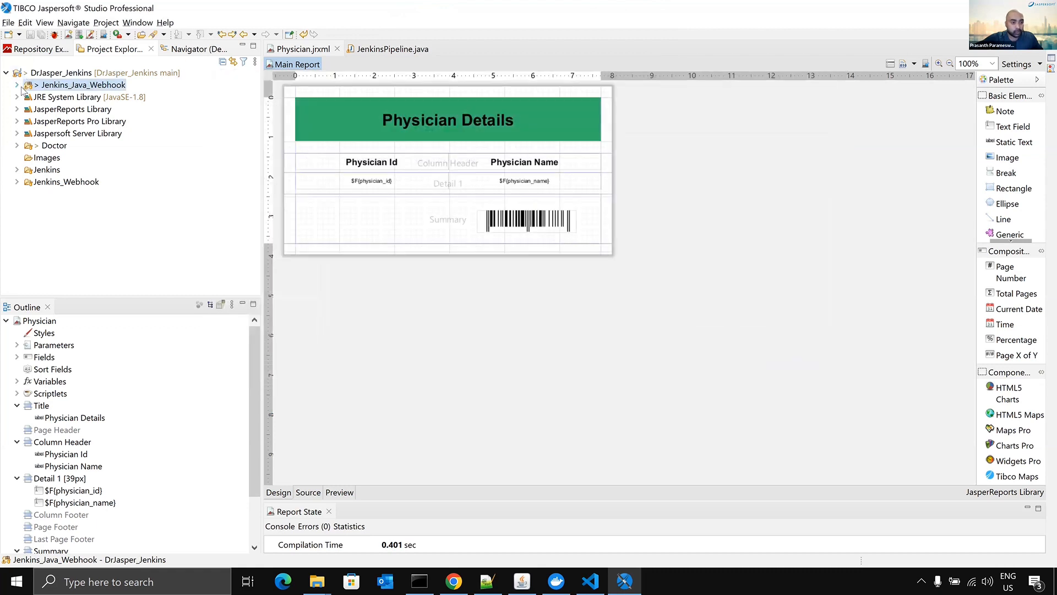
# - Expand the Jenkins_Java_Webhook folder and clean all projects to rebuild the class files
pyautogui.click(18, 85)
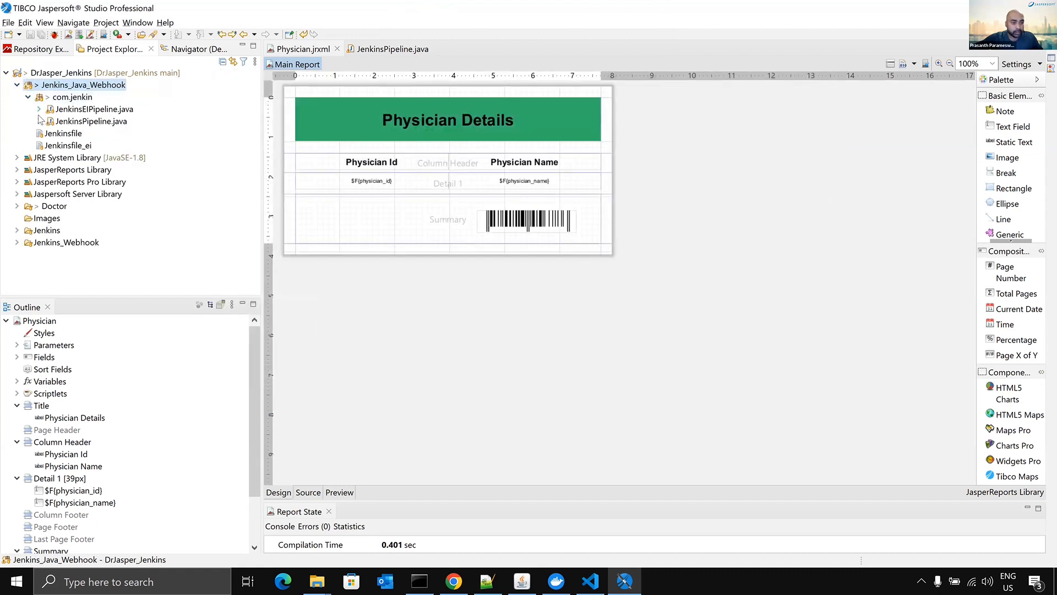
pyautogui.click(107, 22)
pyautogui.click(127, 100)
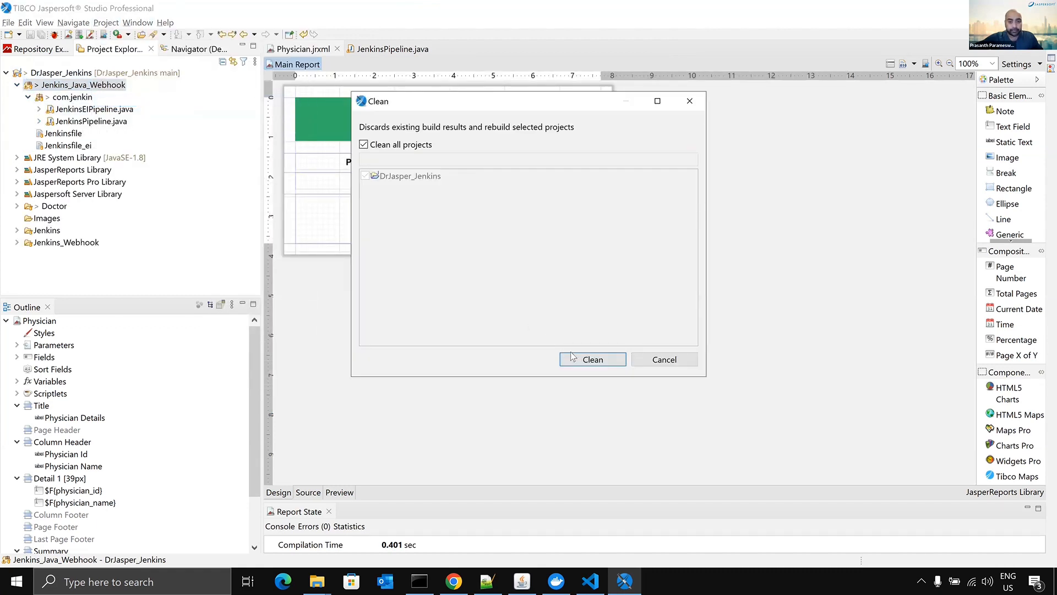
pyautogui.click(577, 356)
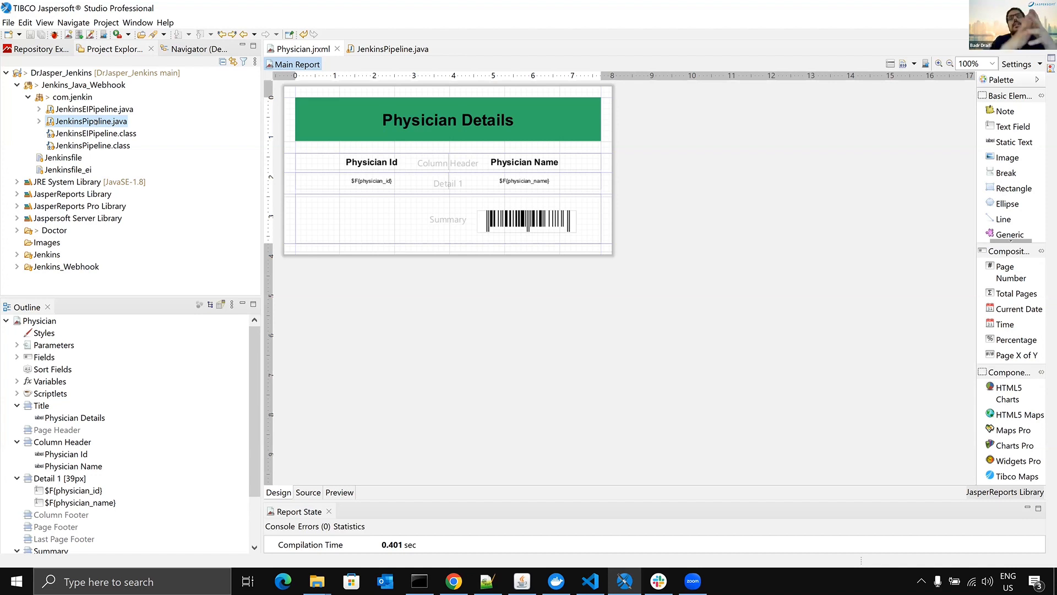
# - Reopen JenkinsPipeline.java at its connection constants, and open the Jenkinsfile in the Jenkins_Java_Webhook folder
pyautogui.doubleClick(94, 121)
pyautogui.scroll(12, 698, 194)
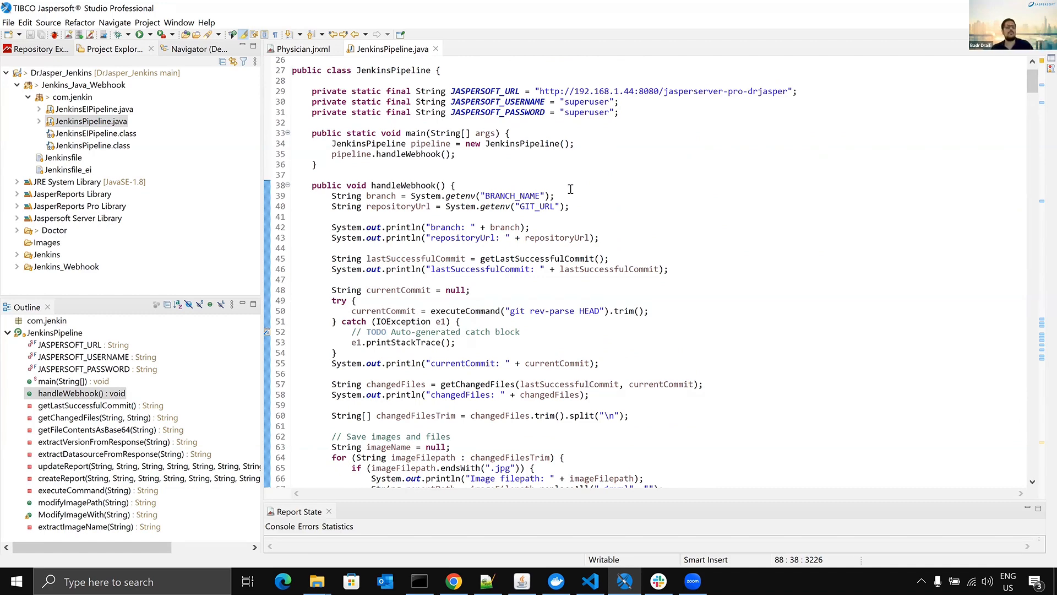
pyautogui.doubleClick(63, 158)
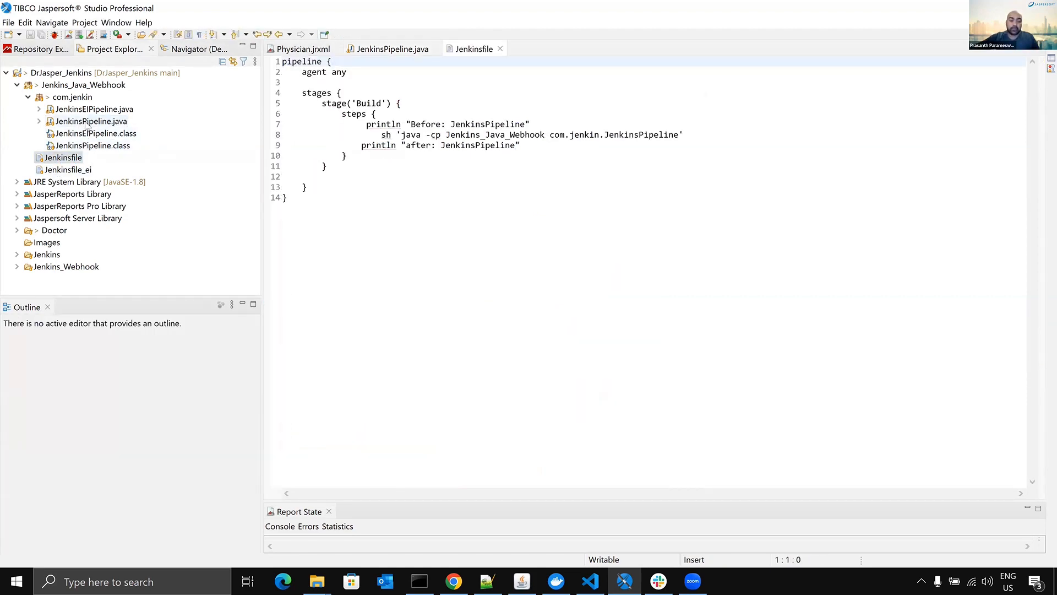
# - Switch to Visual Studio Code and select the jaspersoftUrl definition in the Jenkins_Webhook Jenkinsfile
pyautogui.click(590, 581)
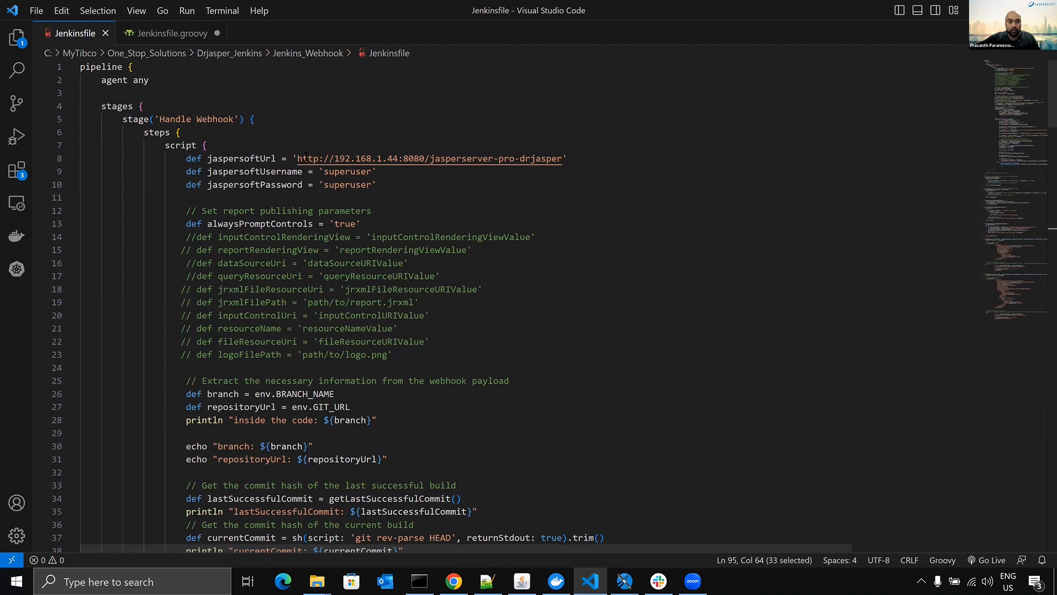
pyautogui.moveTo(184, 158); pyautogui.dragTo(584, 163)
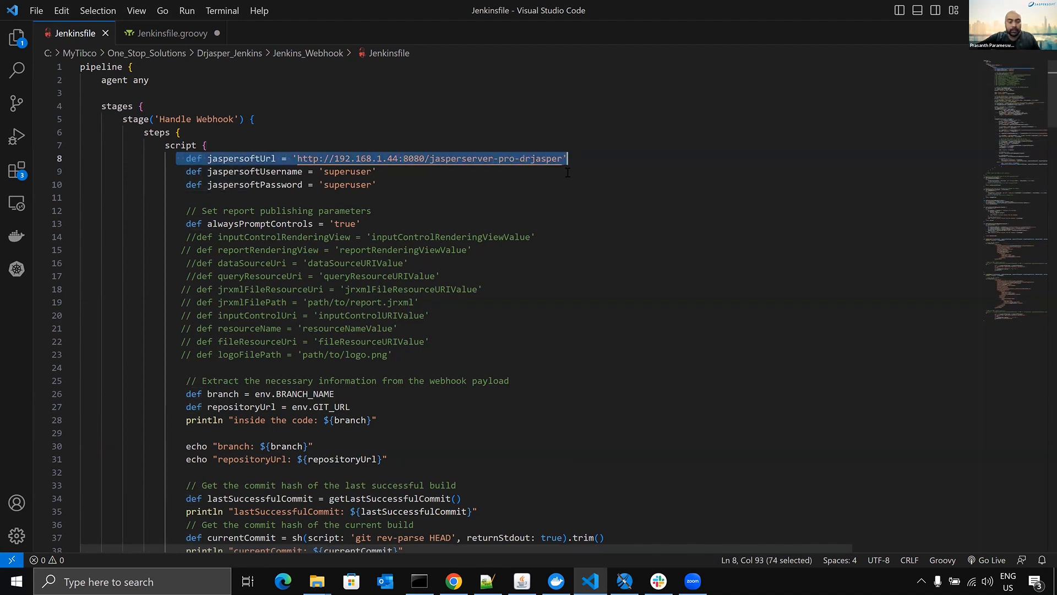
# - Examine the jaspersoftUsername and jaspersoftPassword definitions and the report publishing code further down the Jenkinsfile
pyautogui.moveTo(376, 171); pyautogui.dragTo(191, 171)
pyautogui.moveTo(389, 188); pyautogui.dragTo(181, 175)
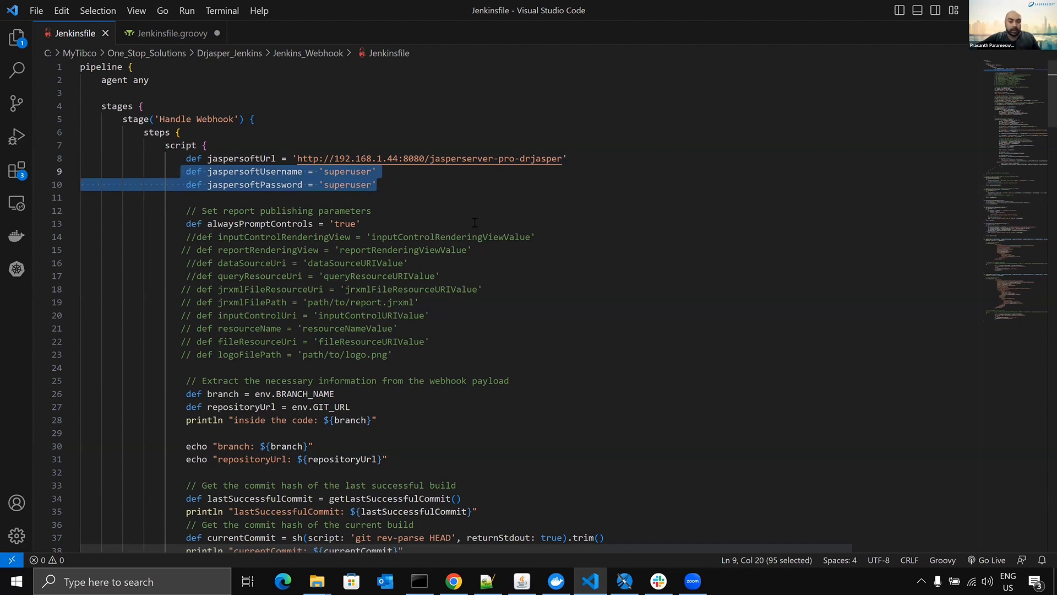
pyautogui.scroll(-11, 475, 223)
pyautogui.scroll(-2, 476, 226)
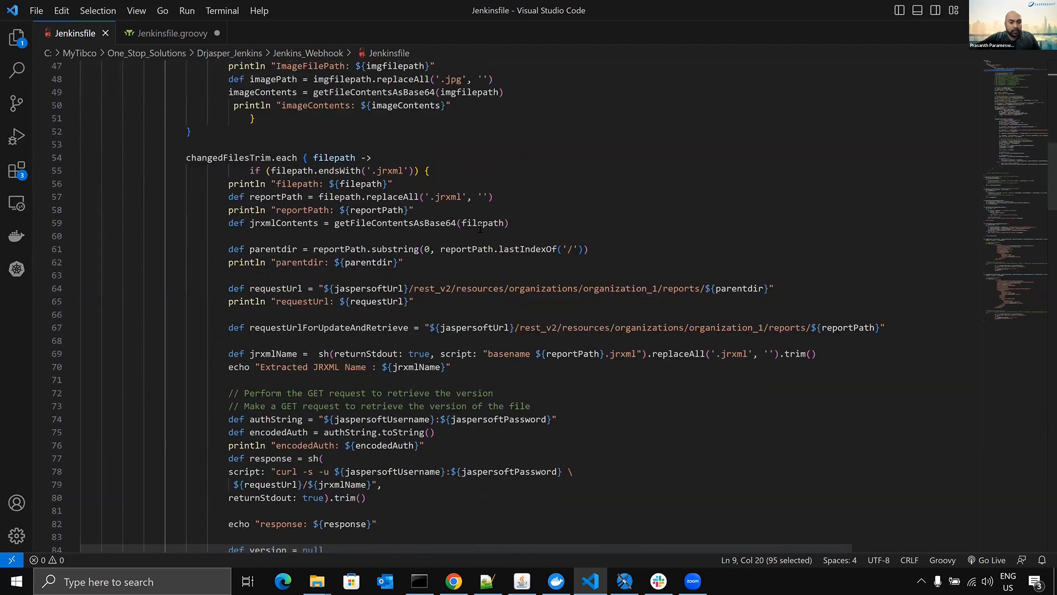
# - Examine the lastSuccessfulCommit, currentCommit and changedFiles definitions in the Jenkinsfile and the version and create/update report logic
pyautogui.scroll(2, 429, 205)
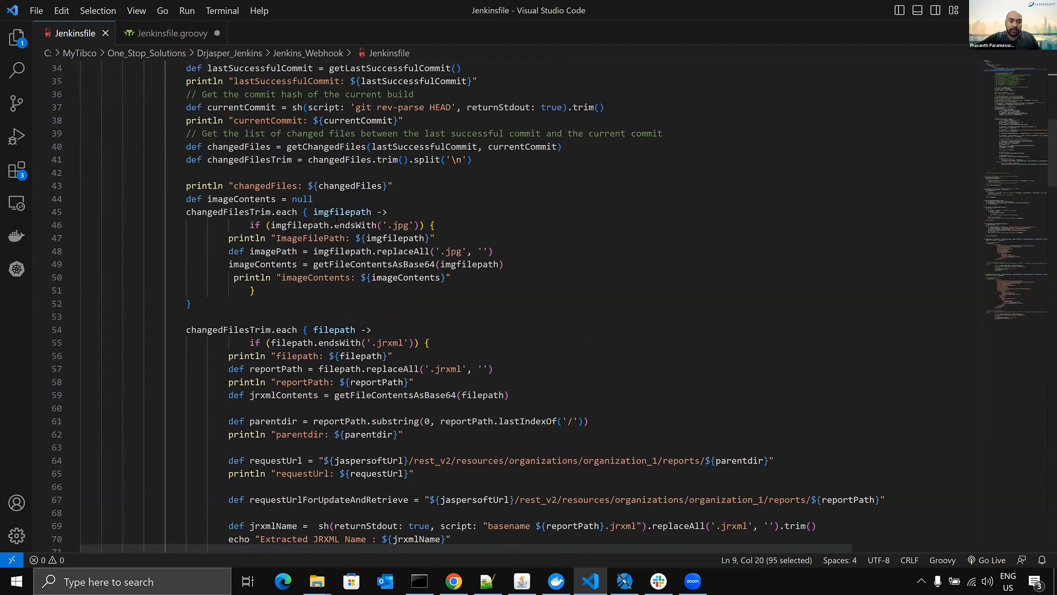
pyautogui.doubleClick(267, 187)
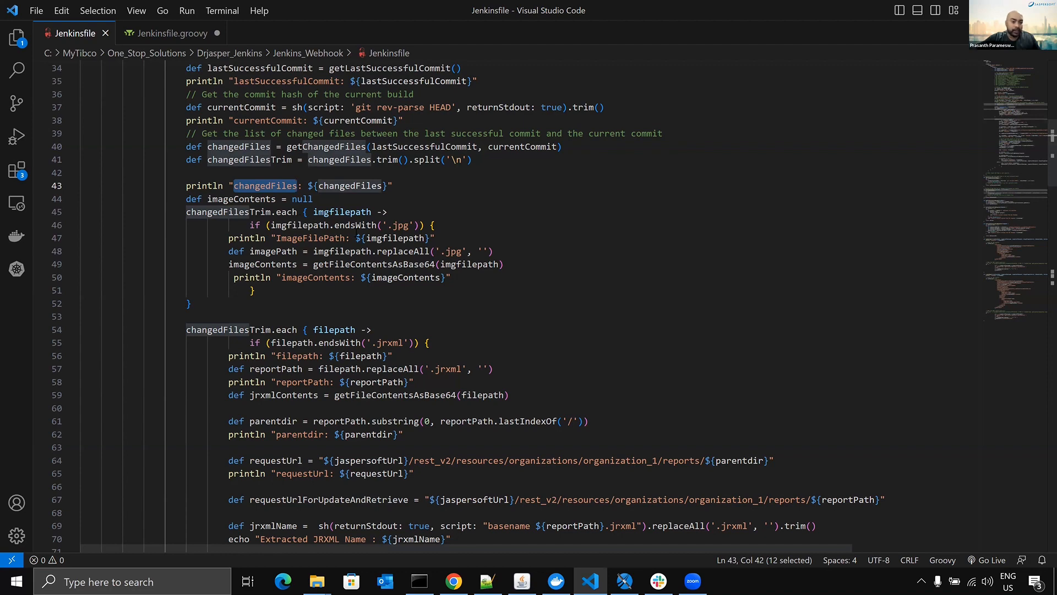
pyautogui.scroll(2, 313, 195)
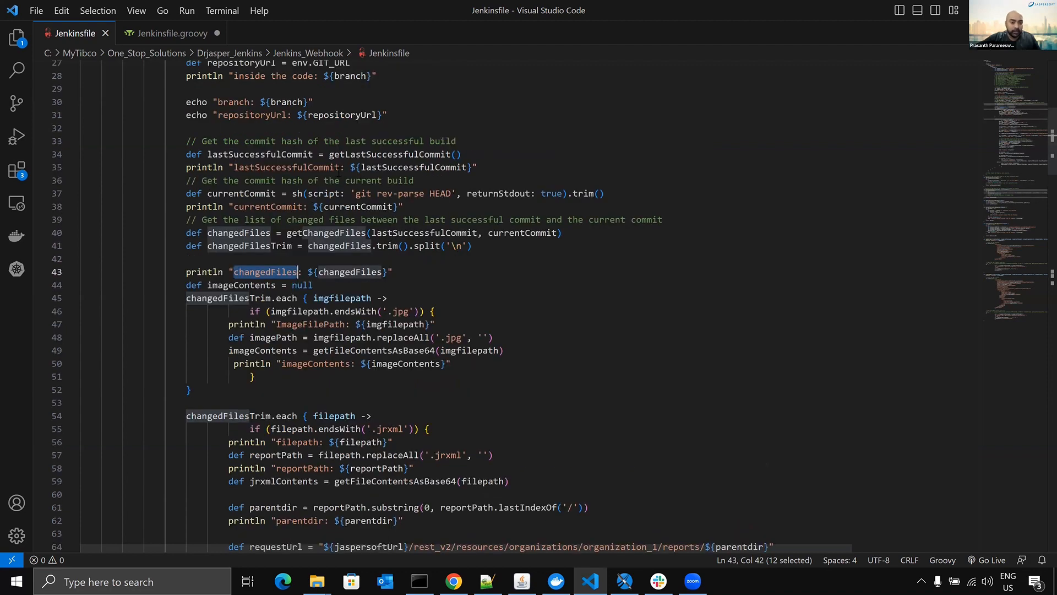
pyautogui.doubleClick(283, 155)
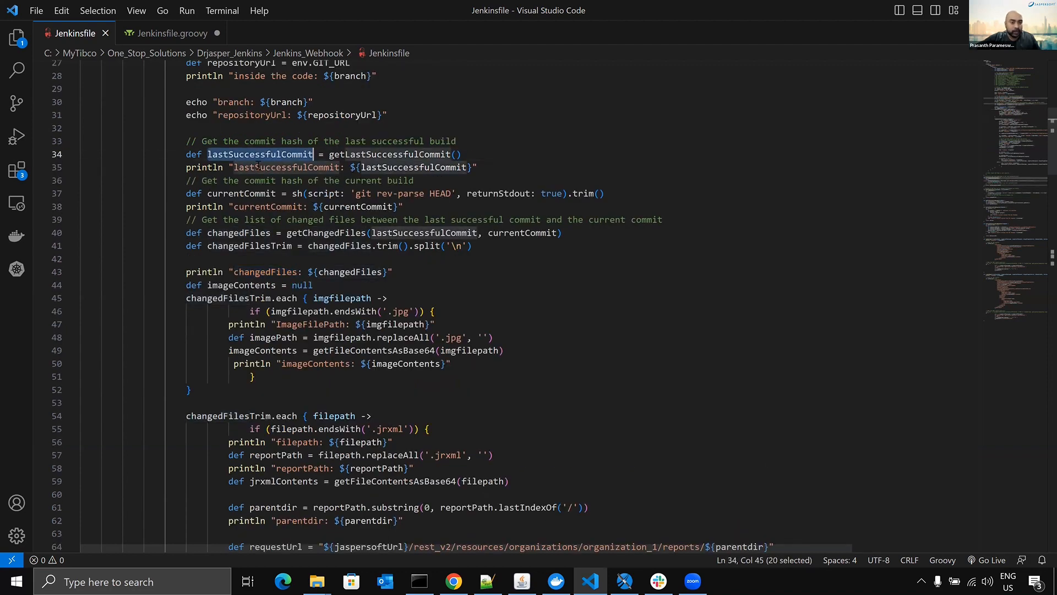
pyautogui.doubleClick(242, 194)
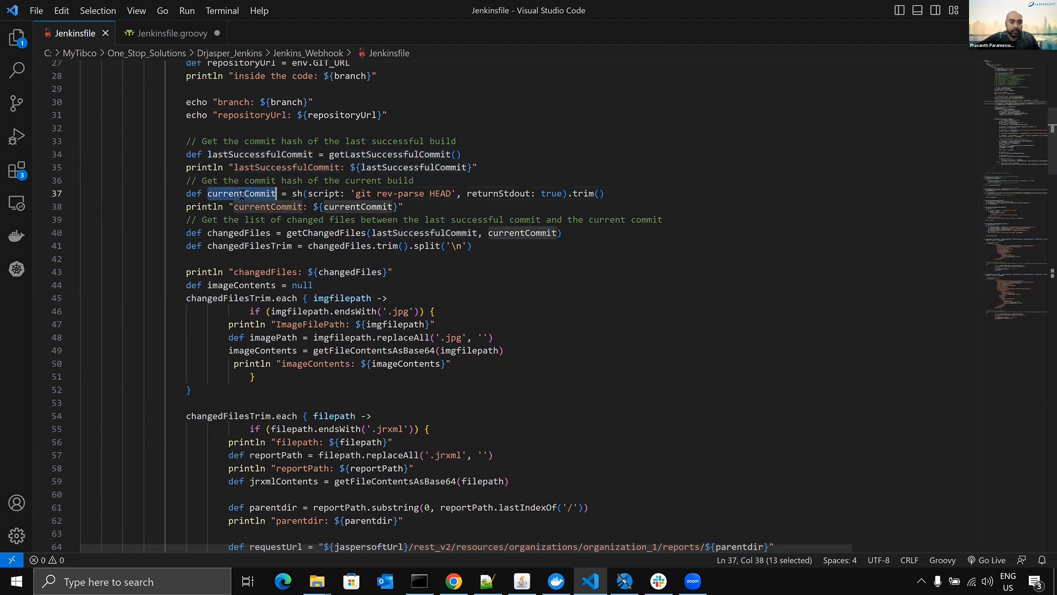
pyautogui.doubleClick(241, 233)
pyautogui.scroll(-2, 475, 264)
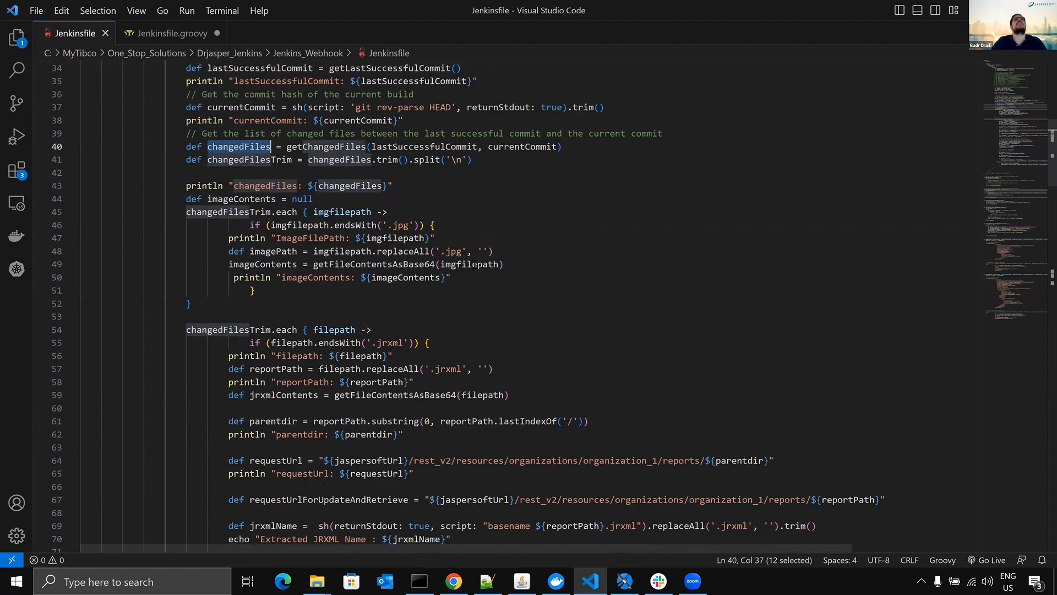
pyautogui.scroll(-8, 475, 264)
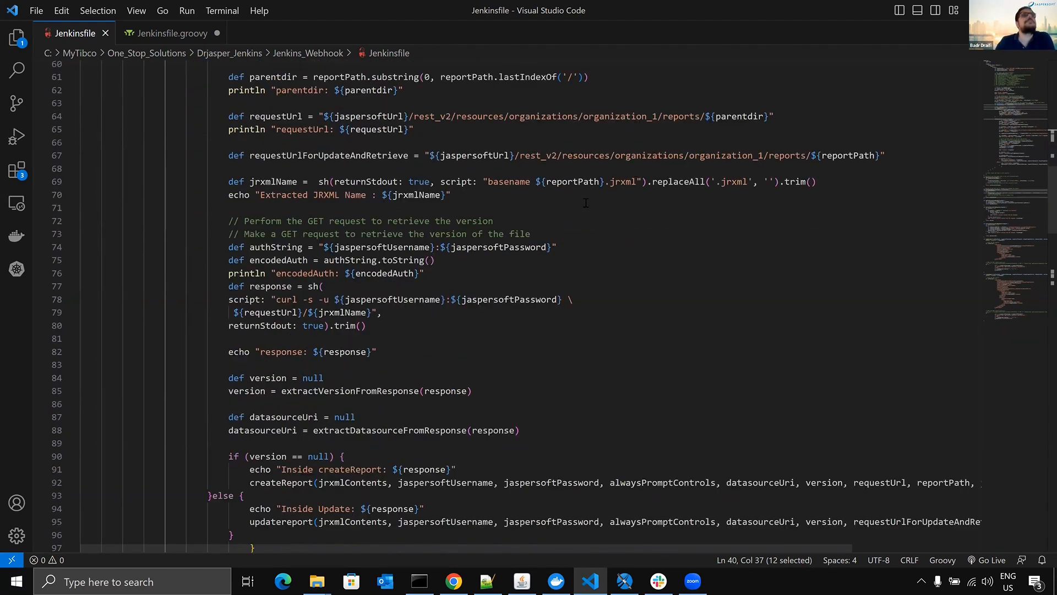
# - Switch to Jaspersoft Studio and examine the Jenkins_Java_Webhook Jenkinsfile's java -cp command, its classpath folder and its com.jenkin.JenkinsPipeline class
pyautogui.click(624, 581)
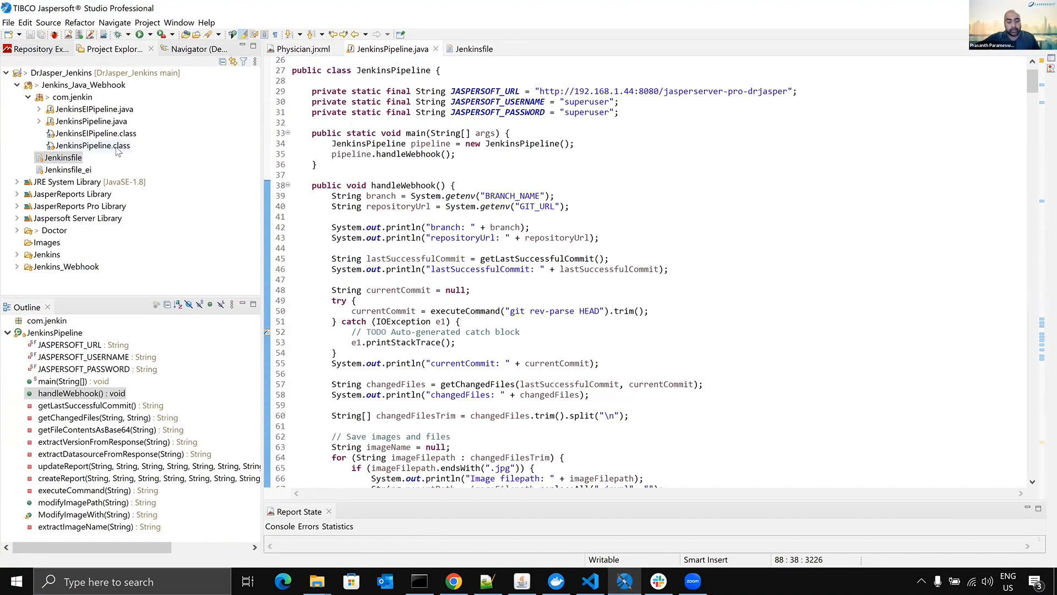
pyautogui.click(469, 51)
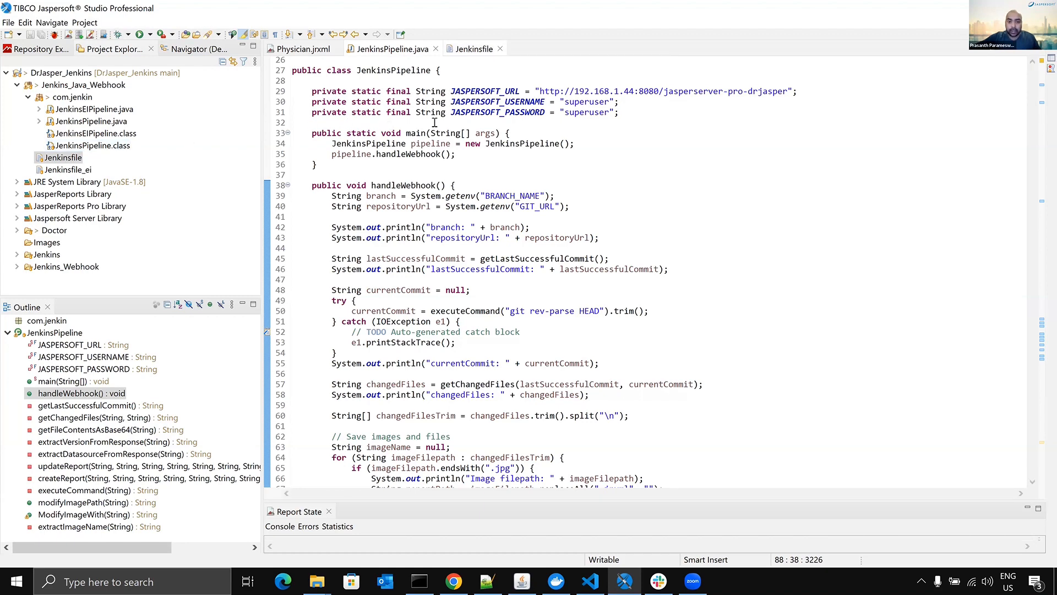
pyautogui.moveTo(382, 134); pyautogui.dragTo(420, 136)
pyautogui.click(419, 136)
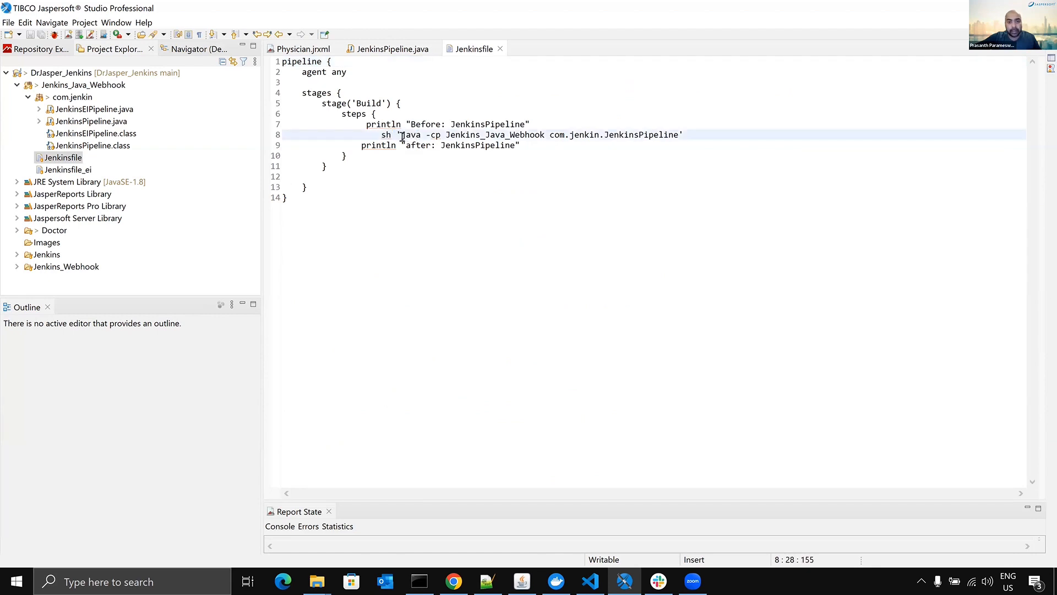
pyautogui.moveTo(450, 135); pyautogui.dragTo(543, 134)
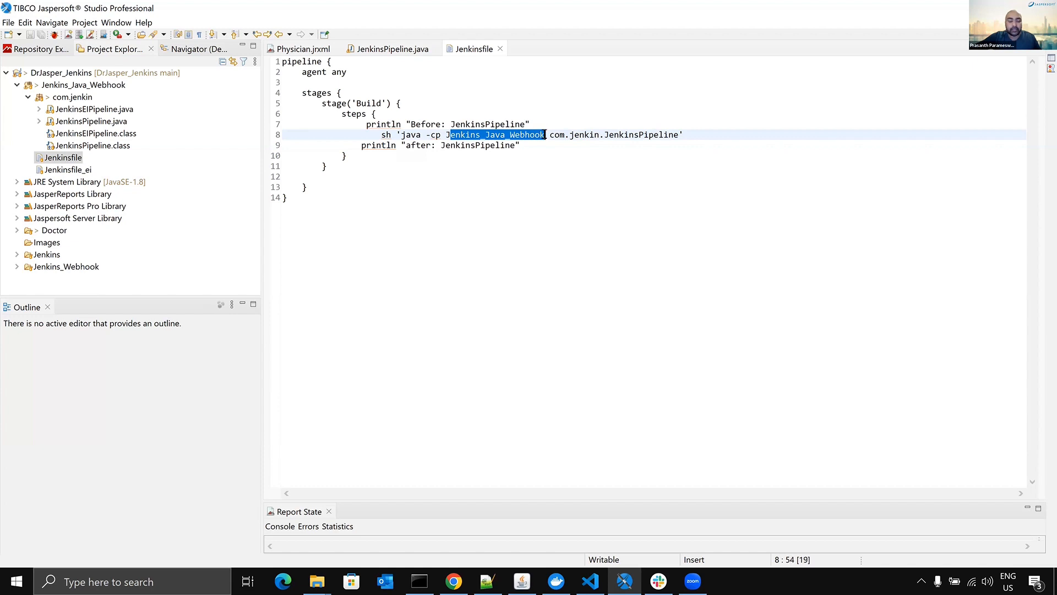
pyautogui.doubleClick(640, 134)
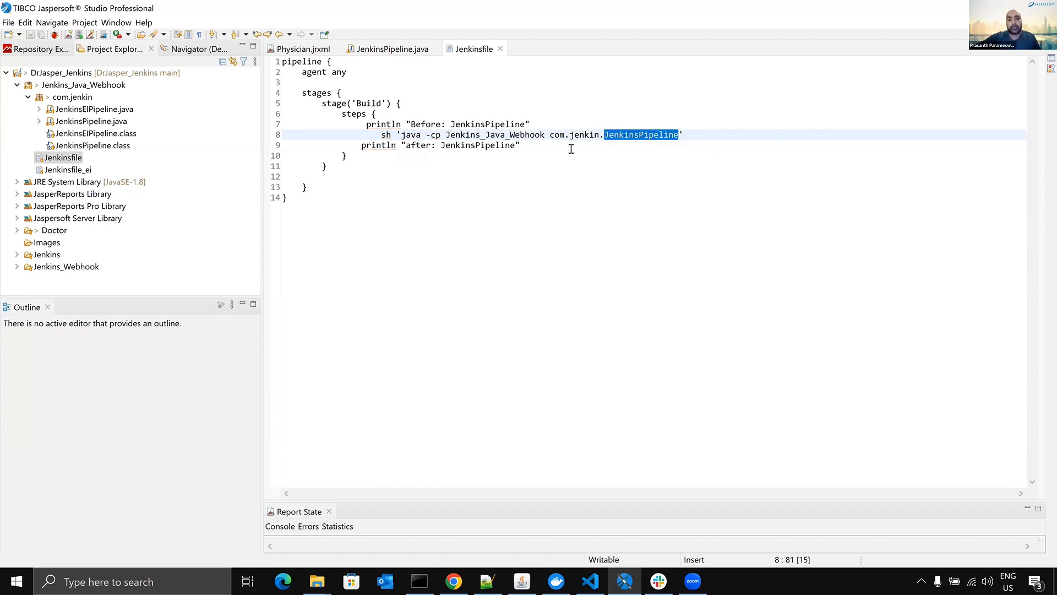
pyautogui.moveTo(555, 135); pyautogui.dragTo(684, 134)
pyautogui.click(684, 135)
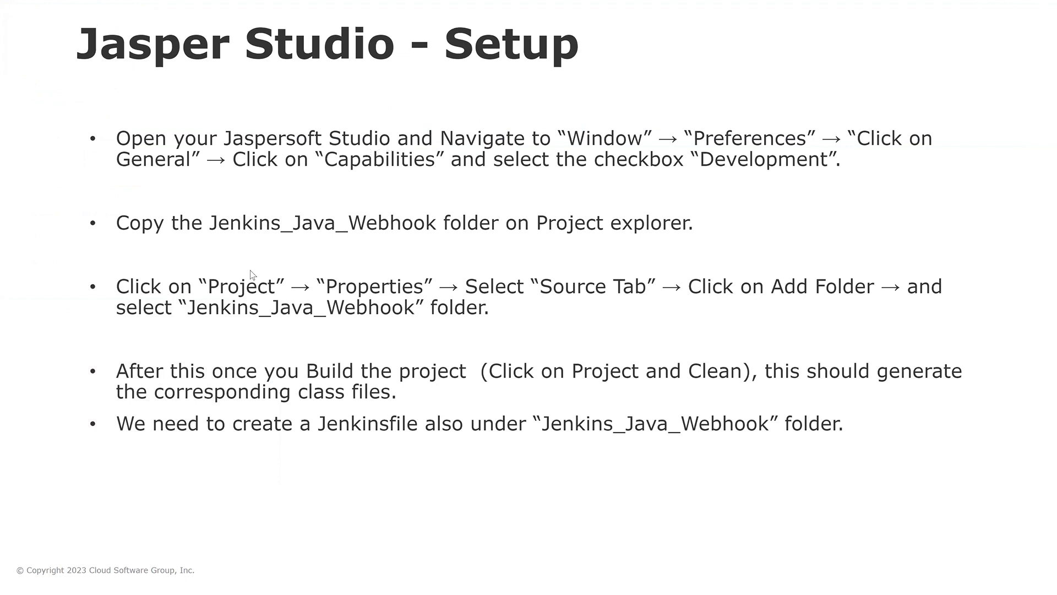
# - Return to Jaspersoft Studio and locate the JenkinsEIPipeline.class and JenkinsPipeline.class files in the com.jenkin package
pyautogui.press('super')
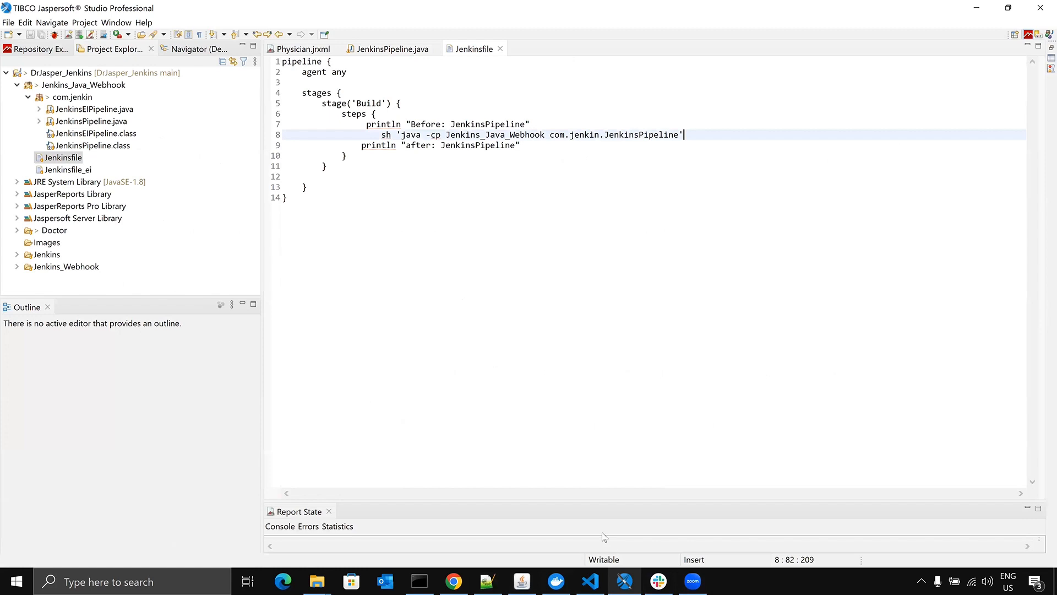
pyautogui.click(626, 582)
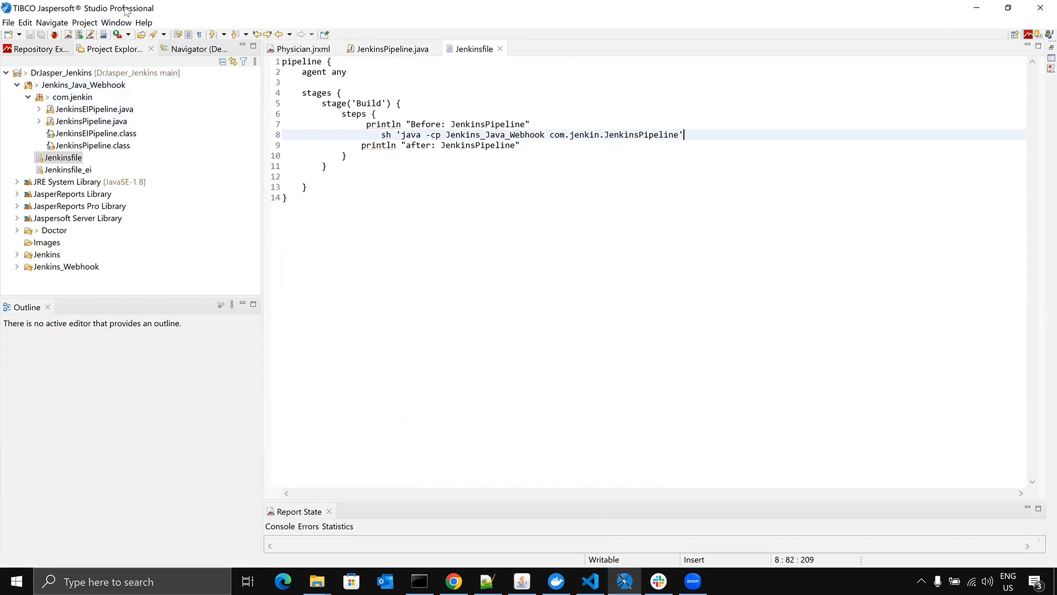
pyautogui.click(85, 23)
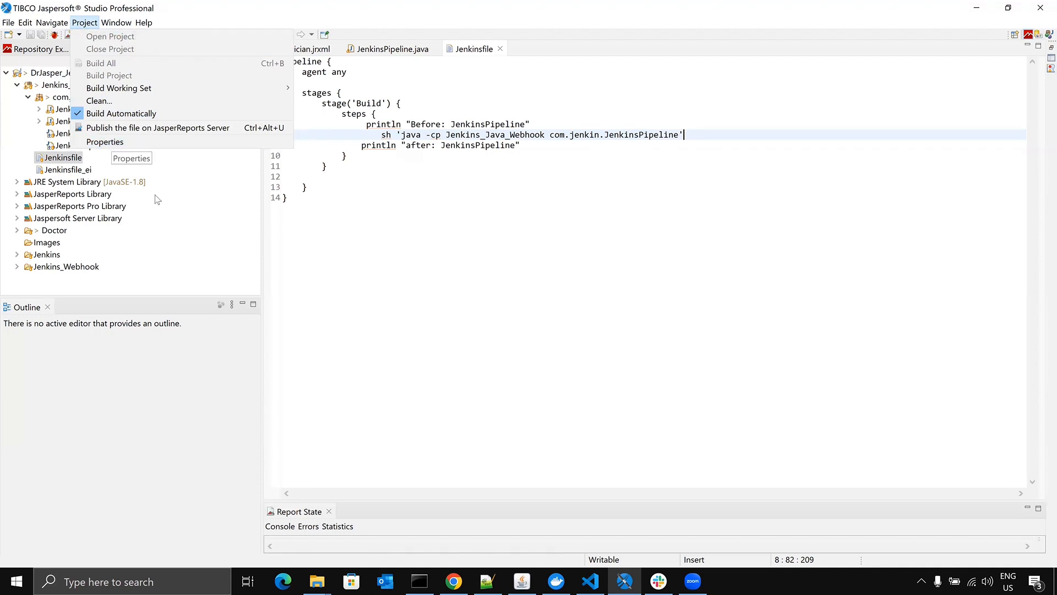
pyautogui.click(354, 226)
pyautogui.click(100, 137)
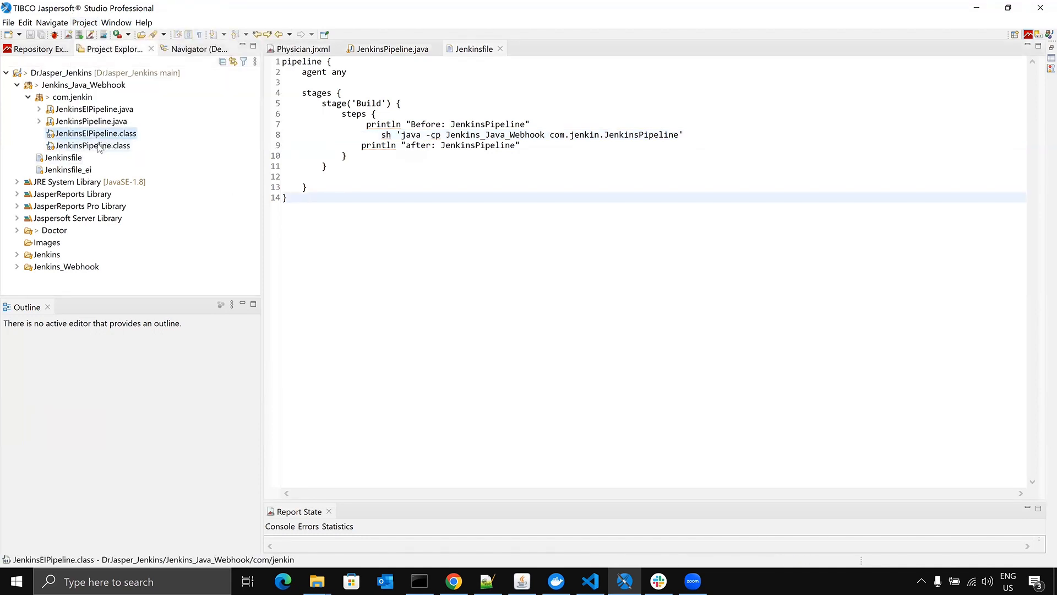
pyautogui.click(100, 144)
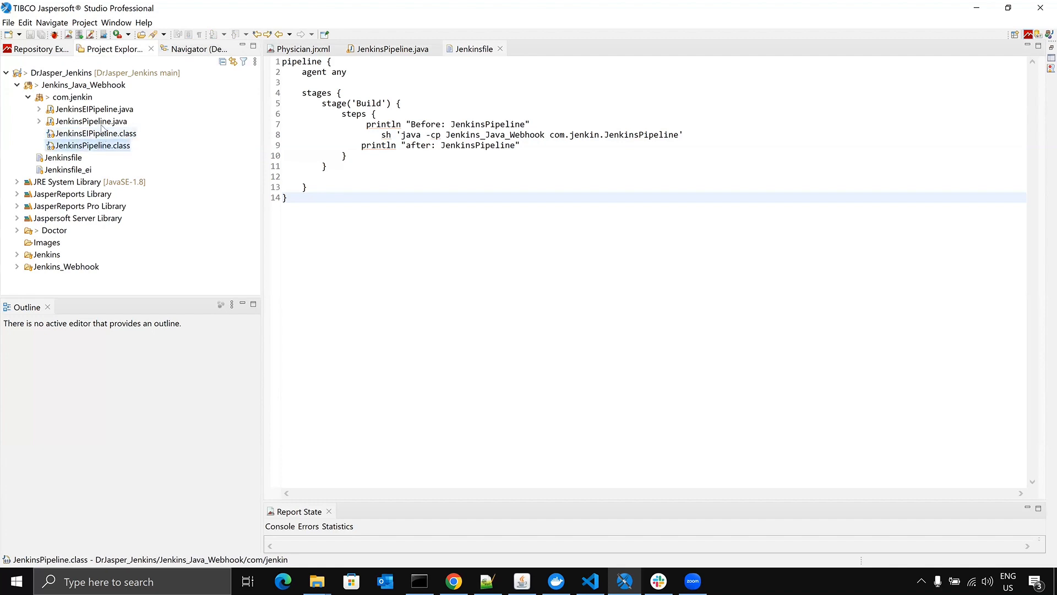
pyautogui.click(94, 136)
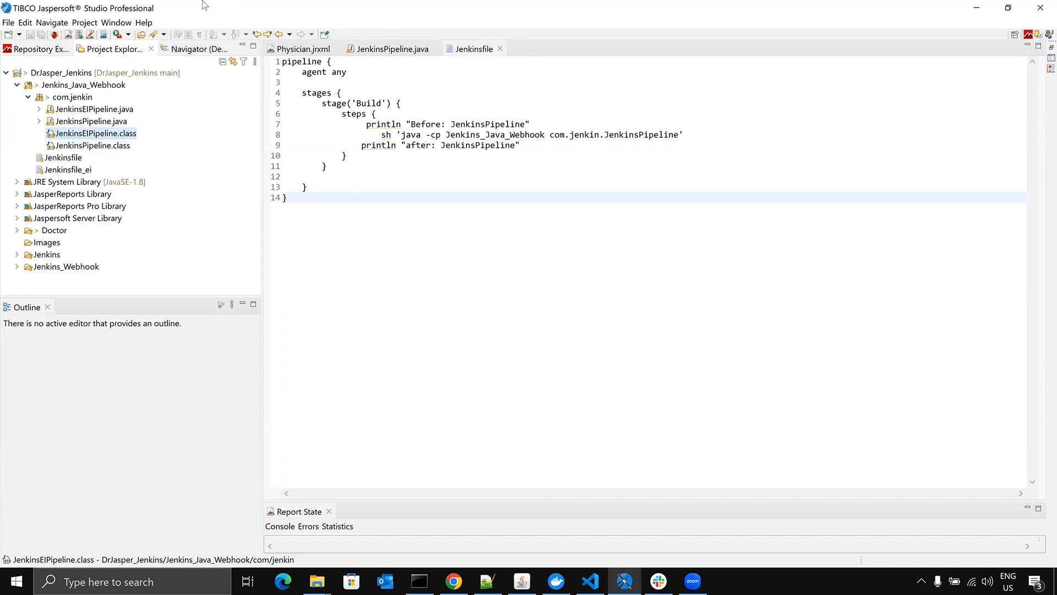
# - Review the project's Java Build Path properties, cancel the dialog, and recheck the com.jenkin.JenkinsPipeline reference in the Jenkinsfile
pyautogui.click(89, 26)
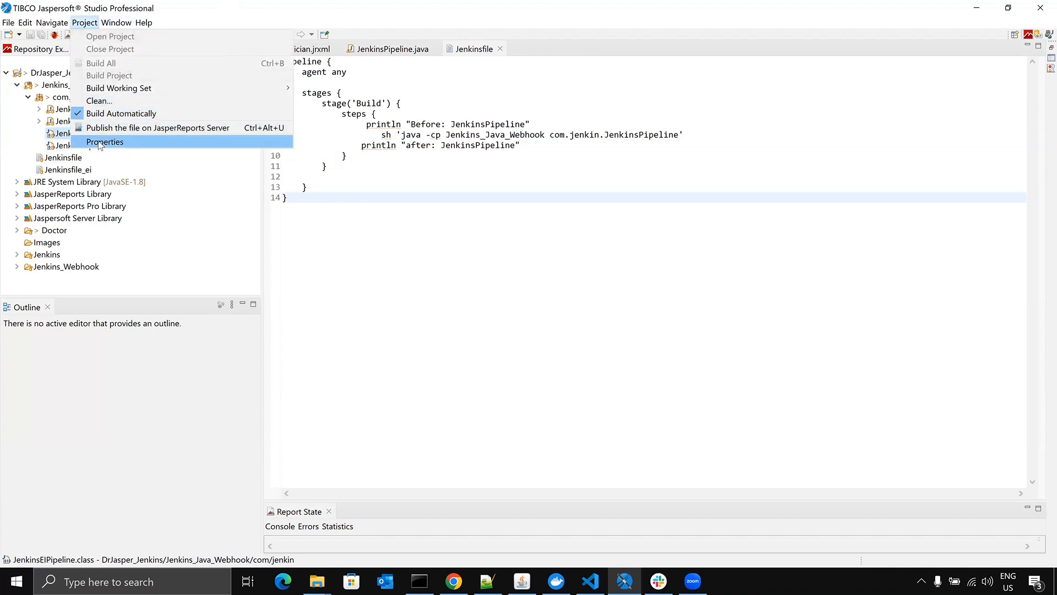
pyautogui.click(102, 139)
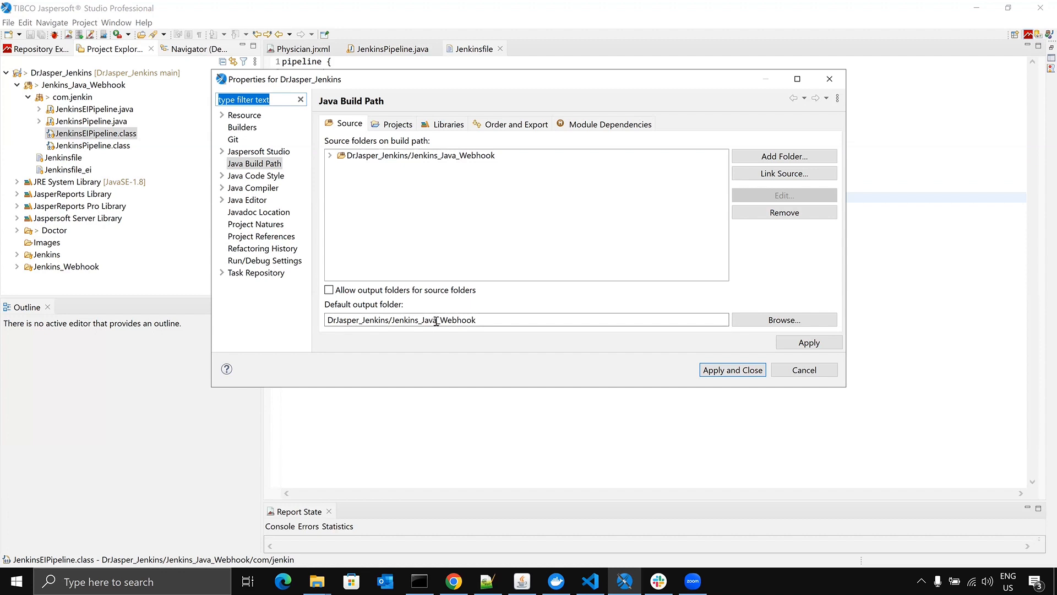
pyautogui.click(805, 370)
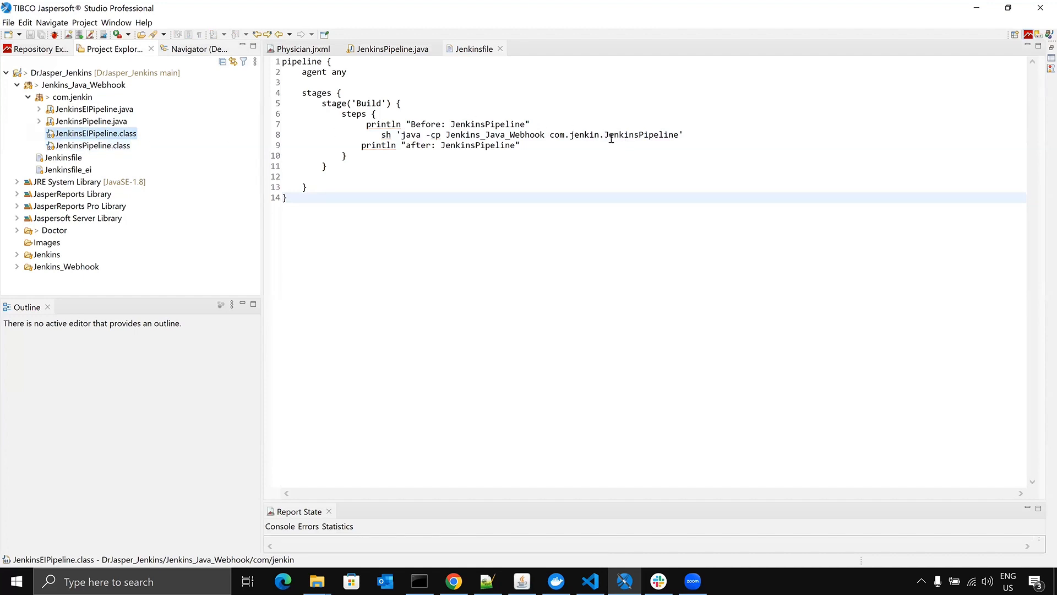
pyautogui.moveTo(555, 136); pyautogui.dragTo(684, 138)
pyautogui.click(685, 137)
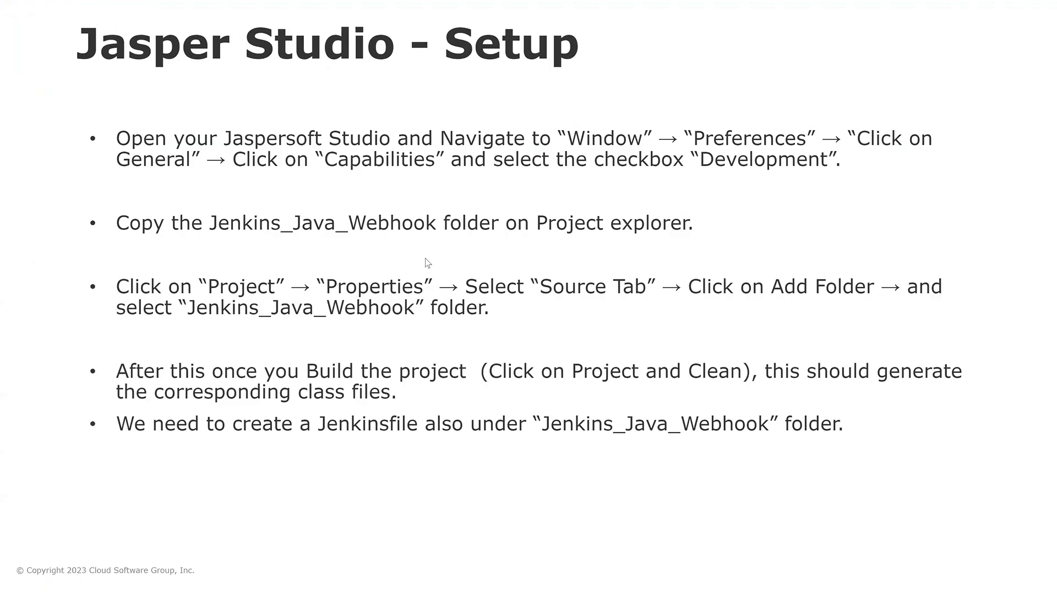
# - Advance the presentation in Chrome to the Git - Webhook Setup slide and switch to the DrJasper_Jenkins GitHub repository
pyautogui.click(486, 581)
pyautogui.click(467, 310)
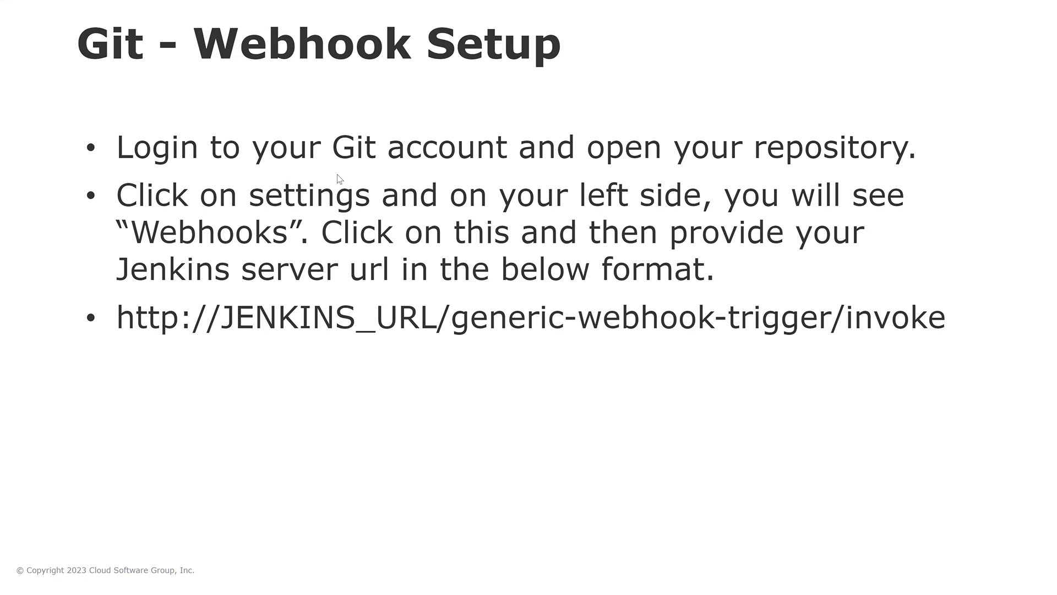
pyautogui.hotkey('alt', 'Tab')
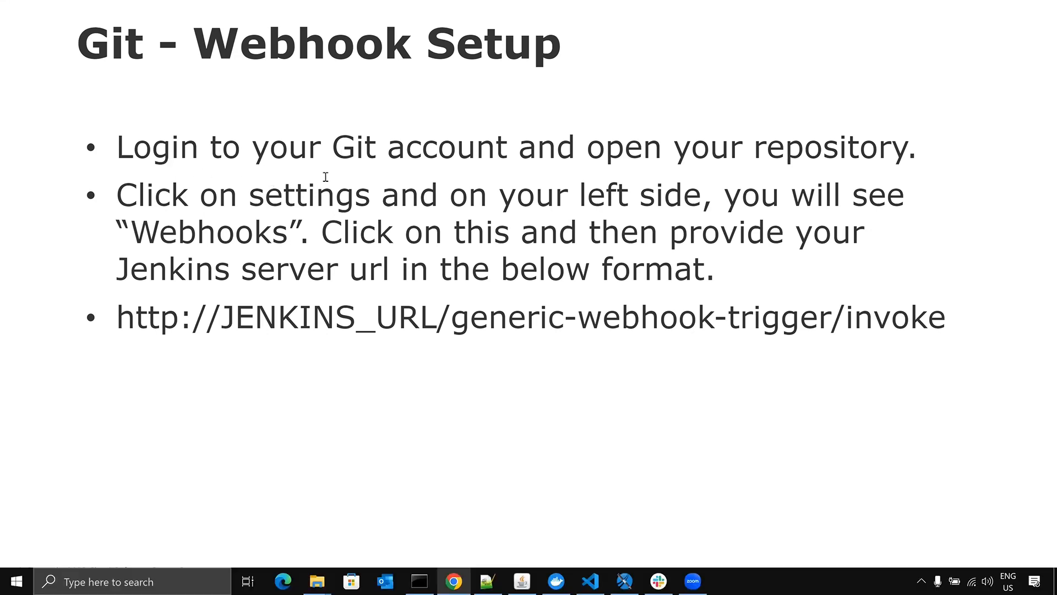
pyautogui.click(458, 578)
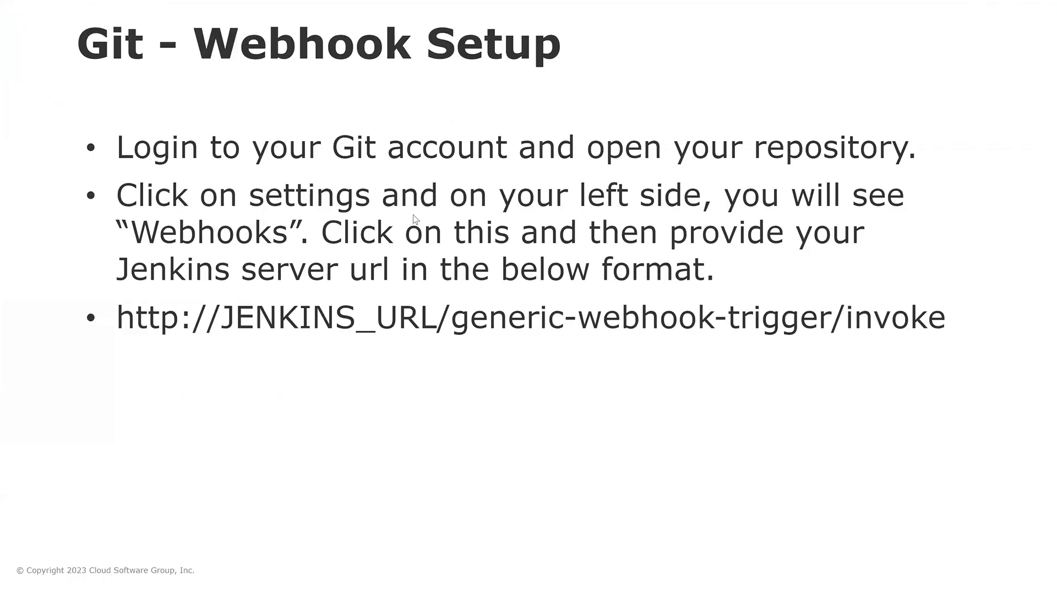
pyautogui.press('Escape')
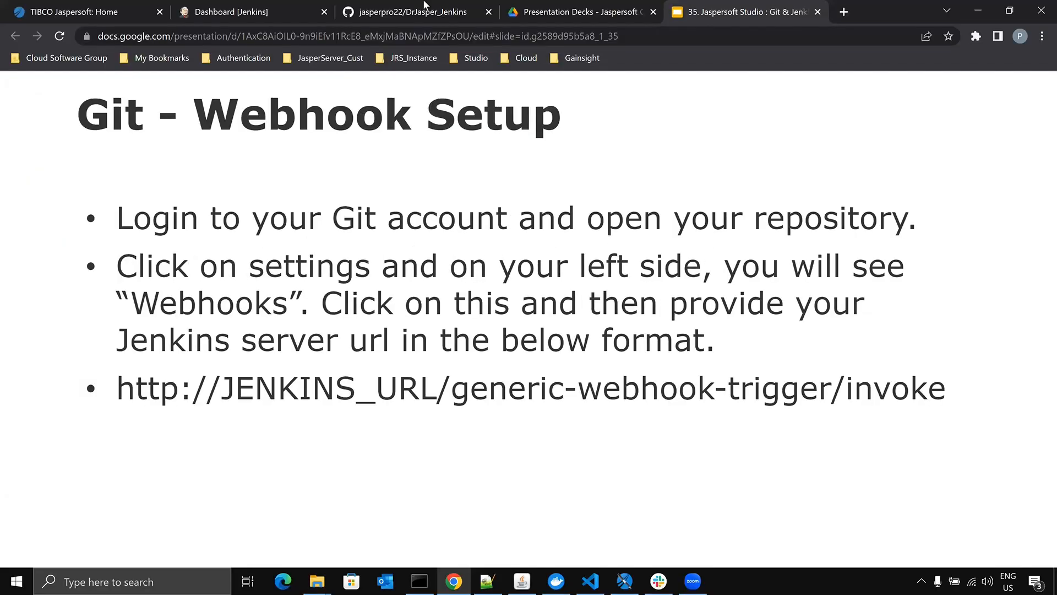
pyautogui.click(338, 7)
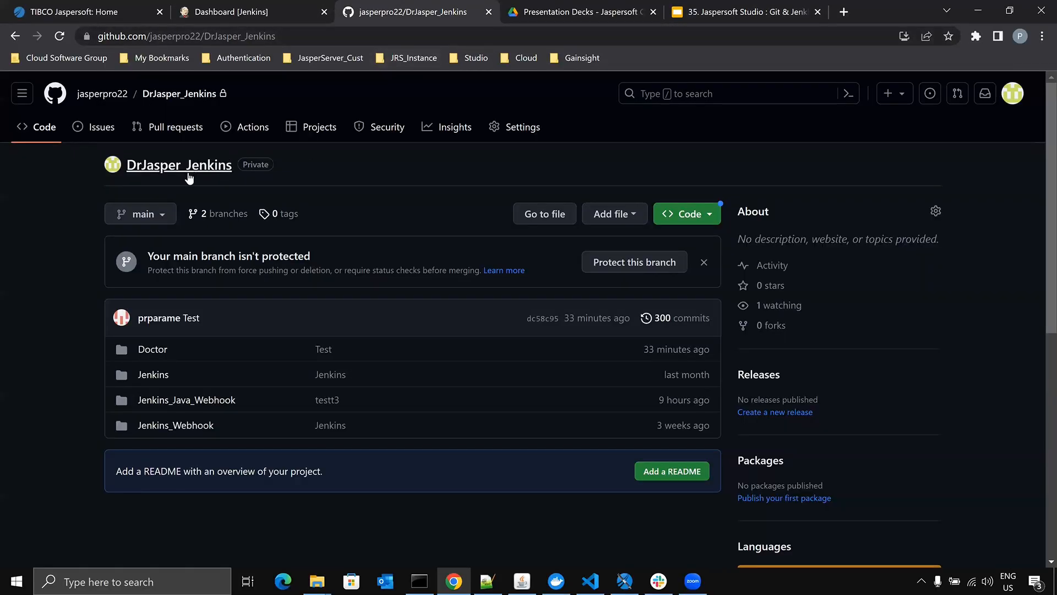
# - Open the Webhooks page in the DrJasper_Jenkins repository settings
pyautogui.click(530, 128)
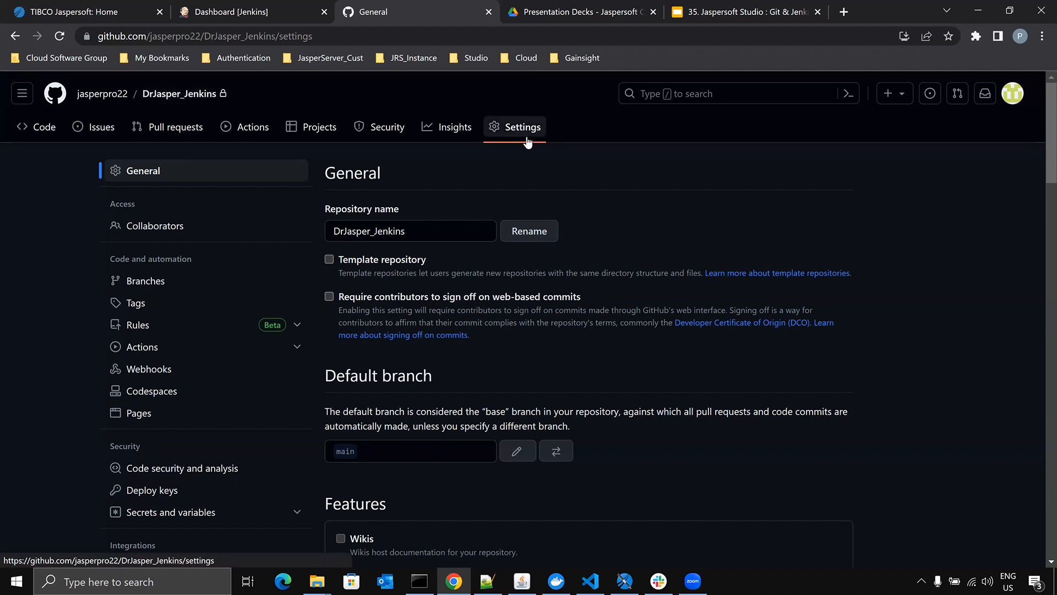
pyautogui.scroll(-2, 396, 283)
pyautogui.scroll(-2, 358, 292)
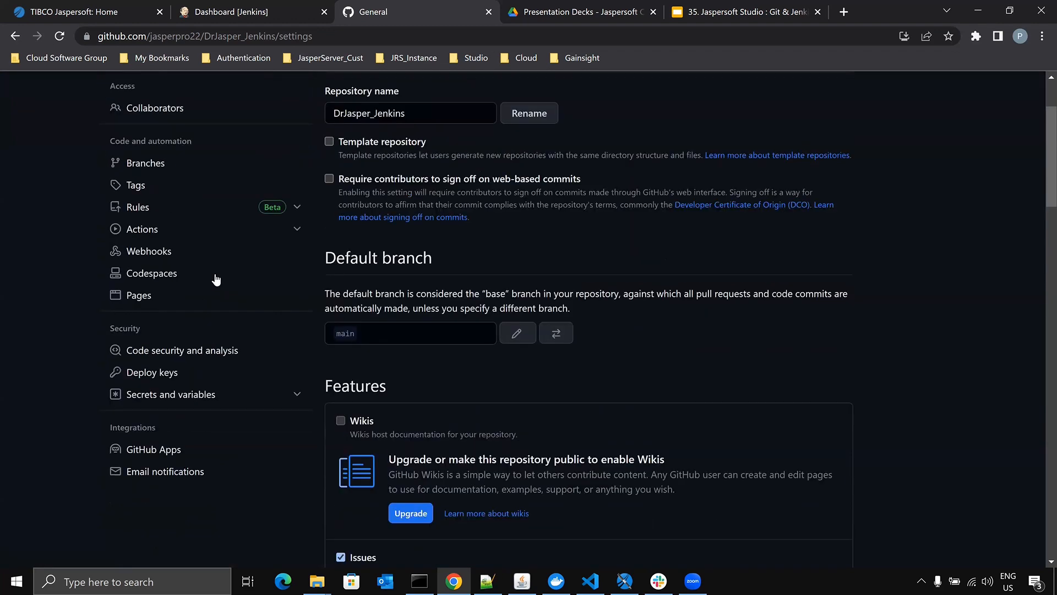
pyautogui.scroll(1, 229, 281)
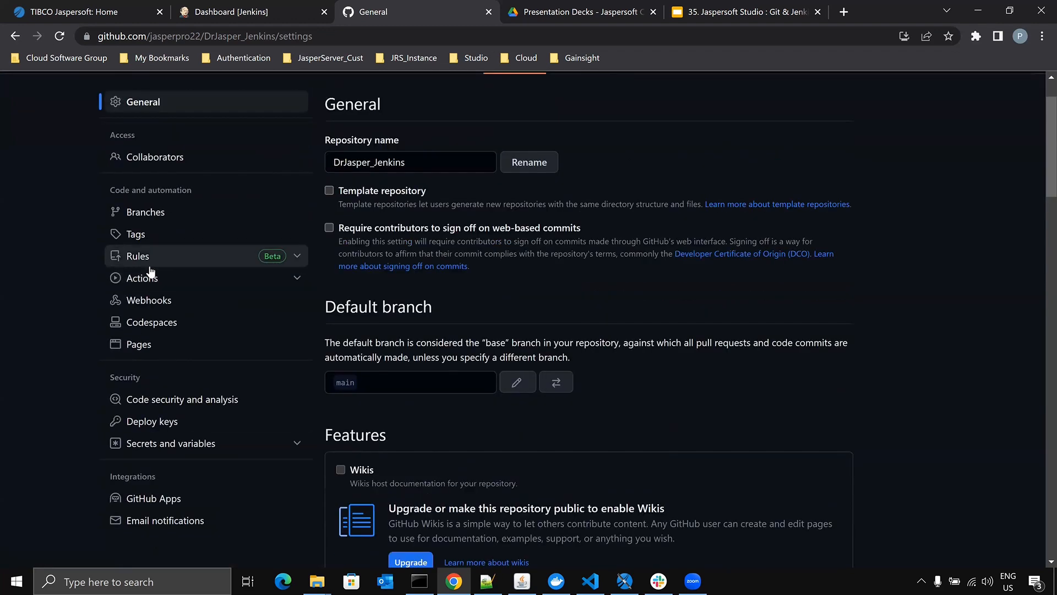
pyautogui.click(146, 302)
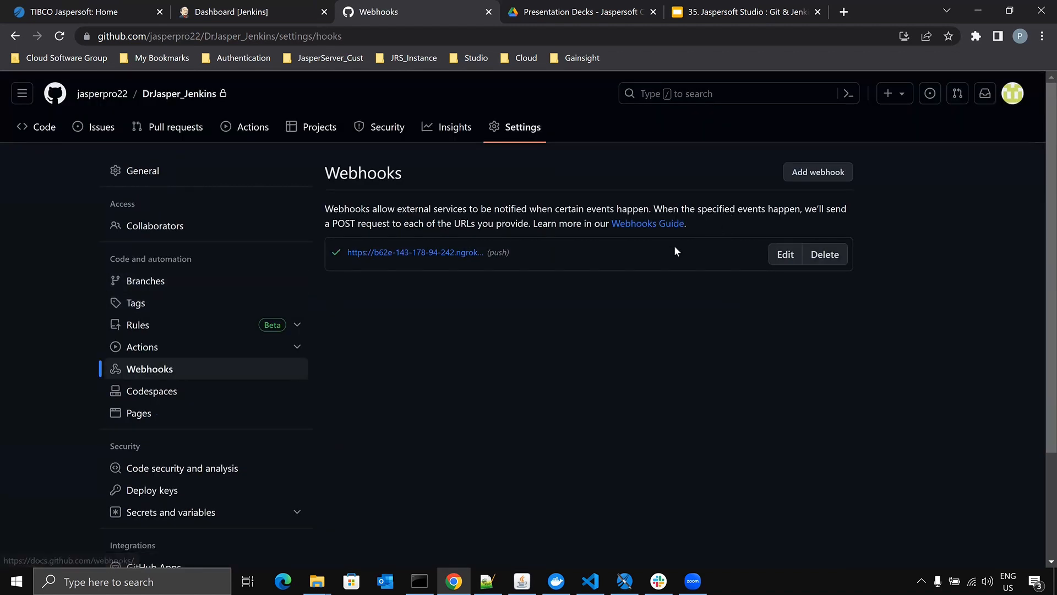
# - Open the existing ngrok push webhook for editing and confirm access with the GitHub account password
pyautogui.click(785, 254)
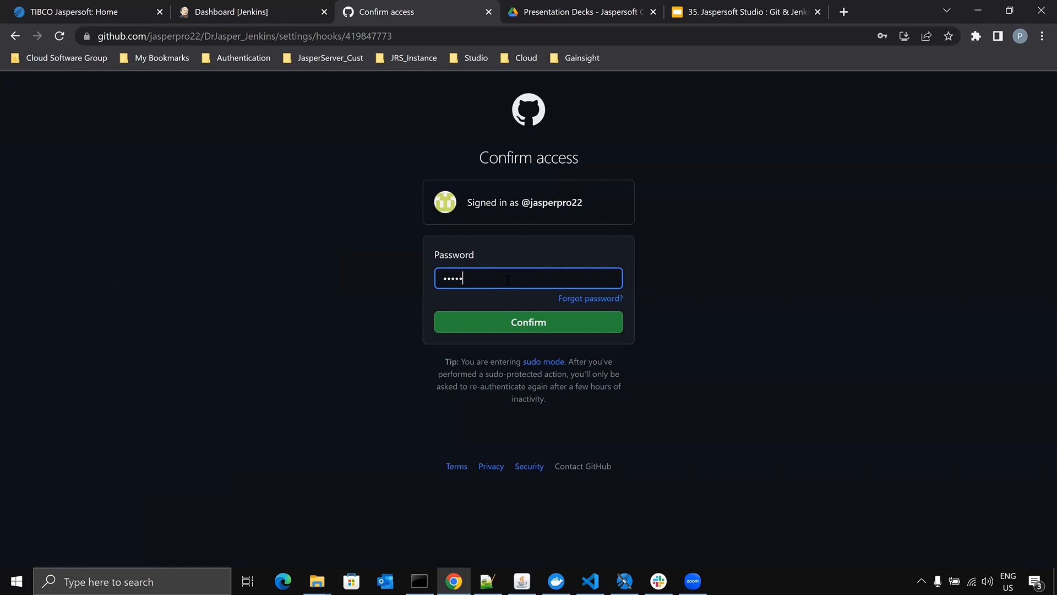
pyautogui.press('Return')
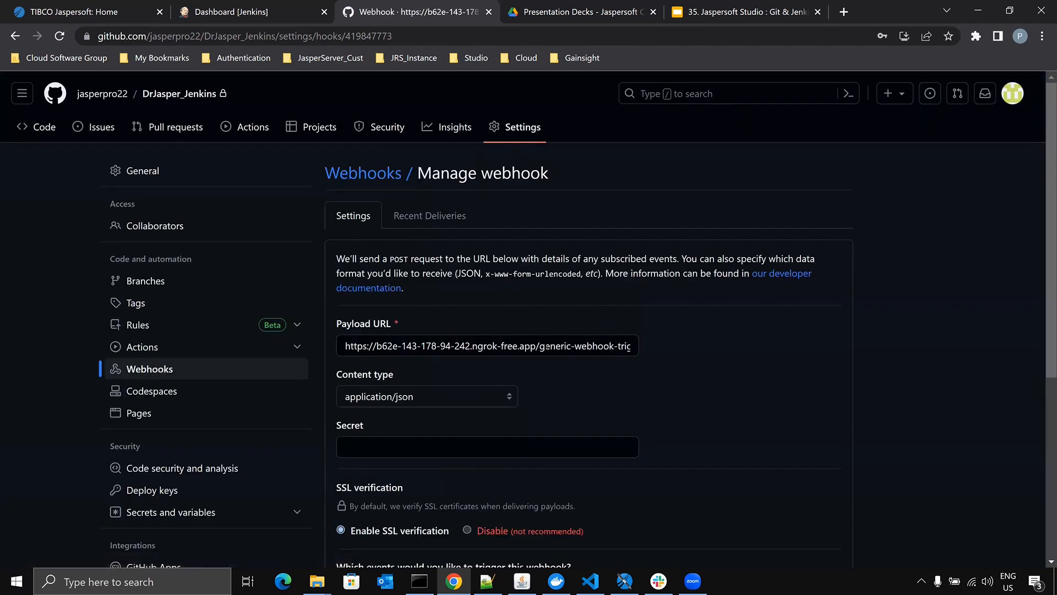
# - Review the webhook's payload URL, content type, SSL verification and trigger event settings, and recheck the full payload URL
pyautogui.moveTo(442, 345); pyautogui.dragTo(686, 350)
pyautogui.click(726, 345)
pyautogui.scroll(-3, 661, 372)
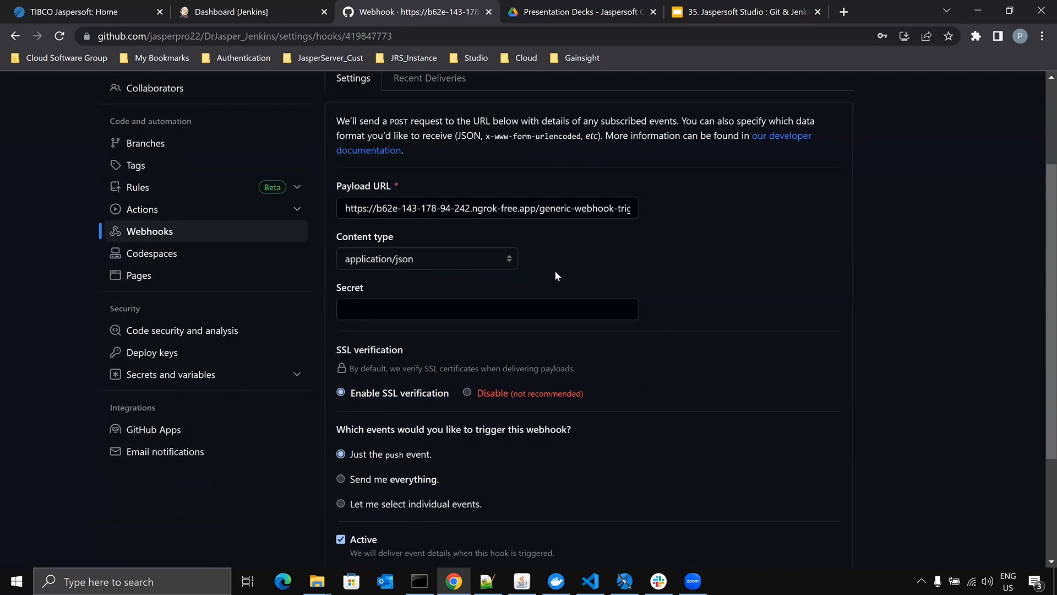
pyautogui.scroll(-2, 608, 309)
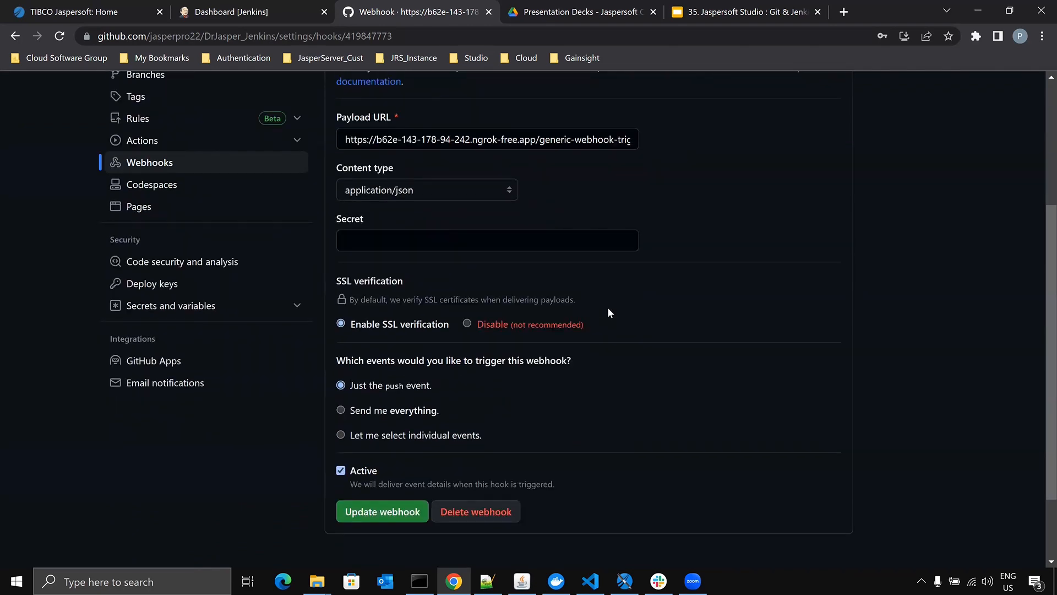
pyautogui.scroll(3, 609, 302)
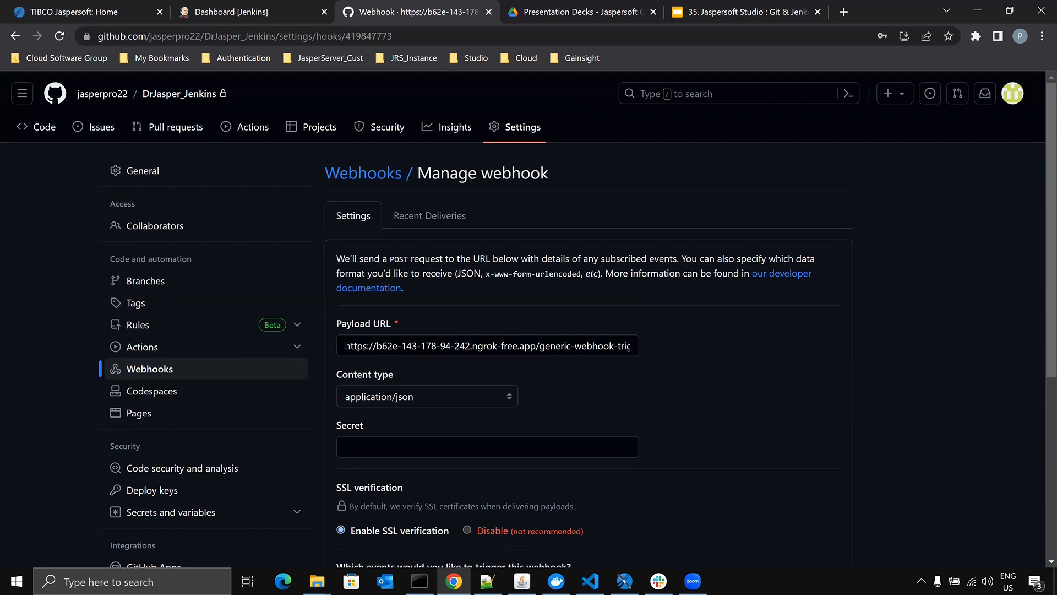
pyautogui.moveTo(346, 345); pyautogui.dragTo(680, 349)
pyautogui.click(723, 351)
# - Check the address of the Jenkins dashboard, and return from the webhook's settings to the repository's Webhooks list
pyautogui.click(242, 12)
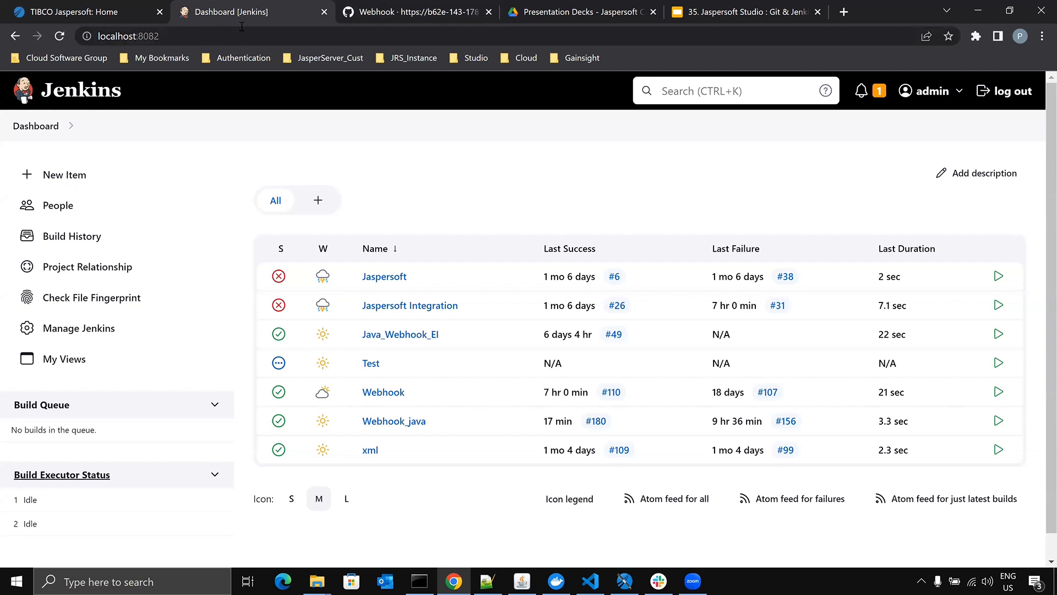
pyautogui.click(393, 6)
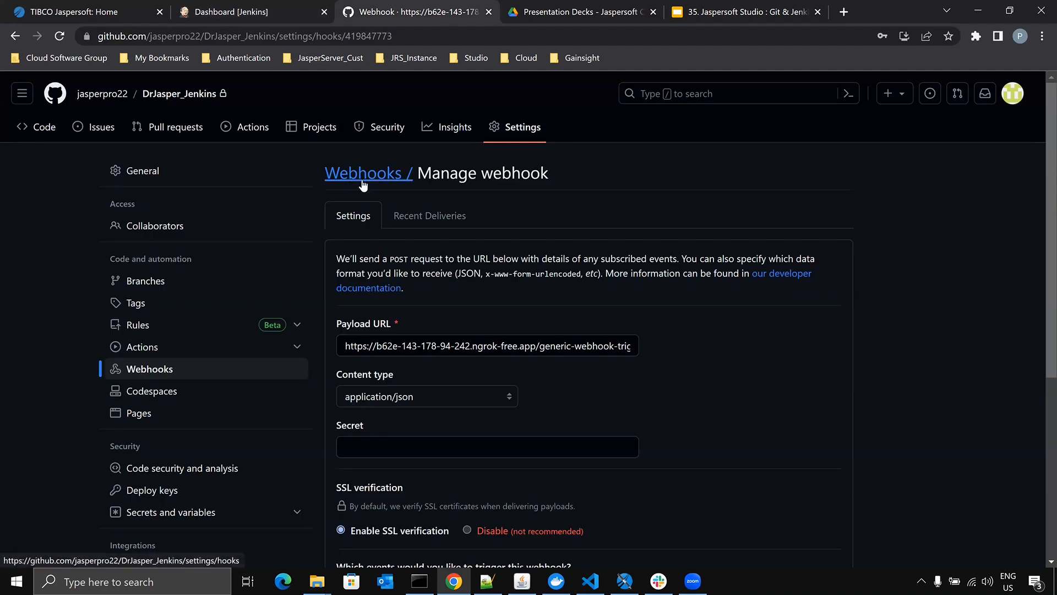
pyautogui.click(363, 177)
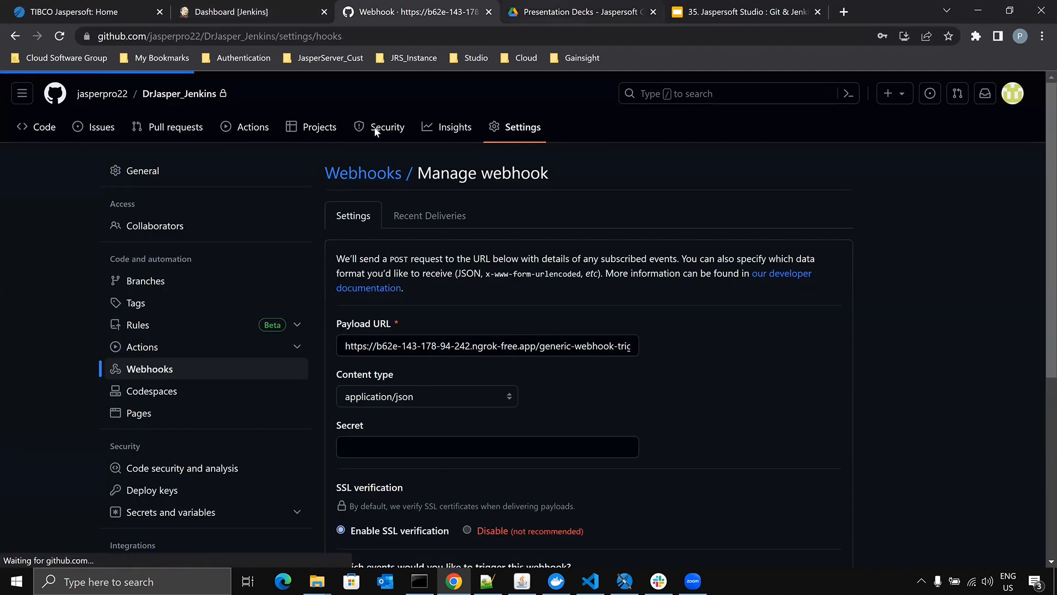
# - Highlight JENKINS_URL in the URL format on the Git - Webhook Setup slide and advance to the Jenkins - Setup slide
pyautogui.click(741, 12)
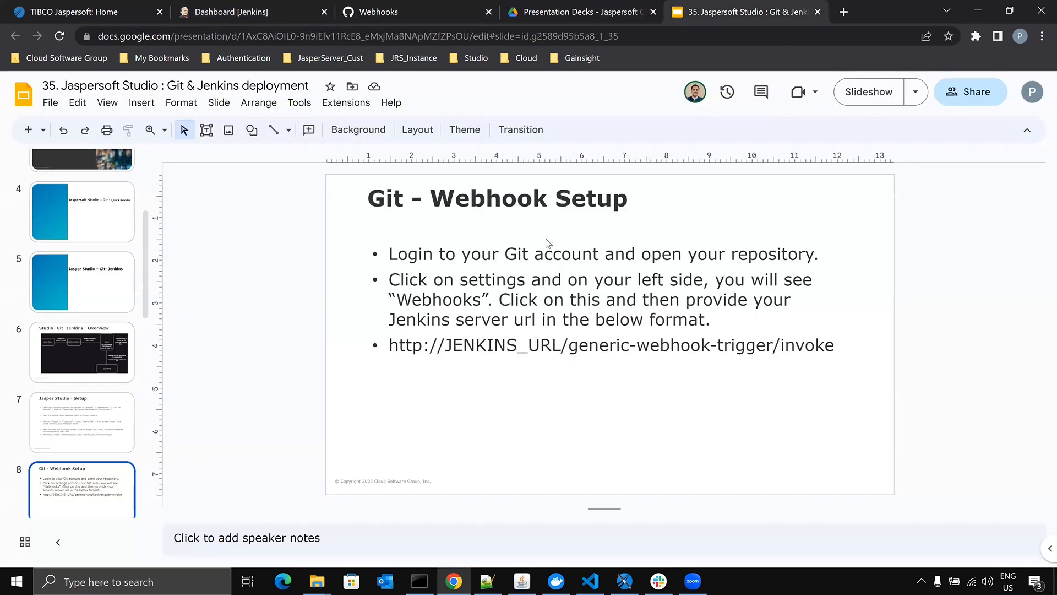
pyautogui.moveTo(444, 345); pyautogui.dragTo(558, 345)
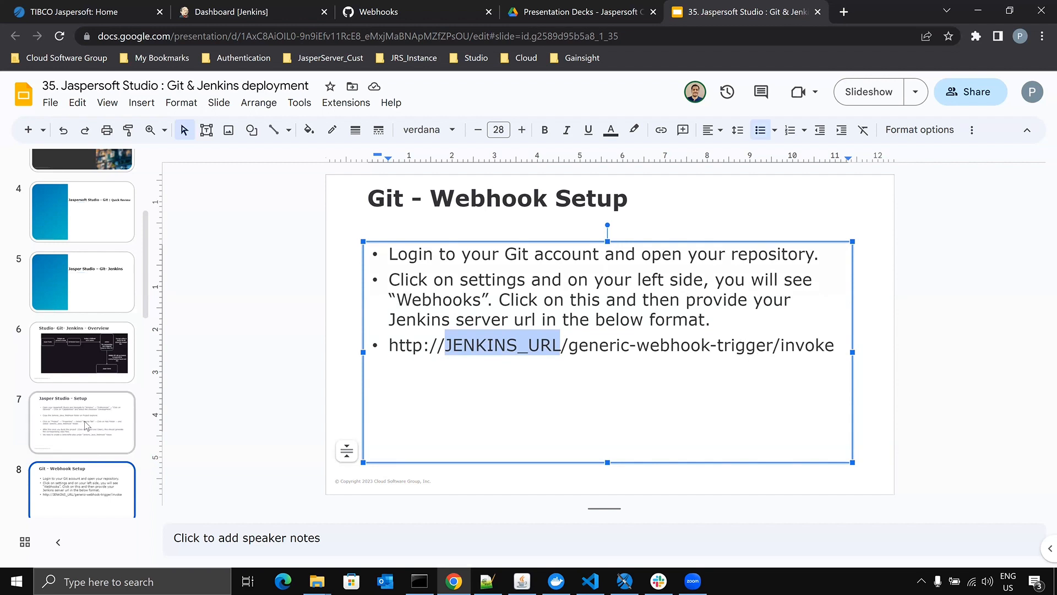
pyautogui.scroll(-3, 66, 432)
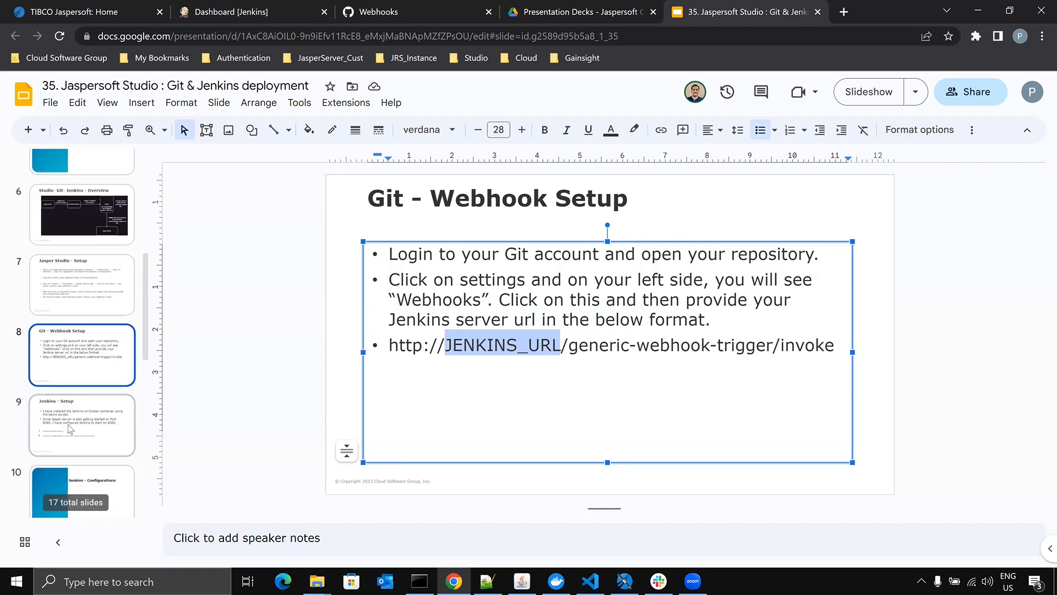
pyautogui.click(70, 425)
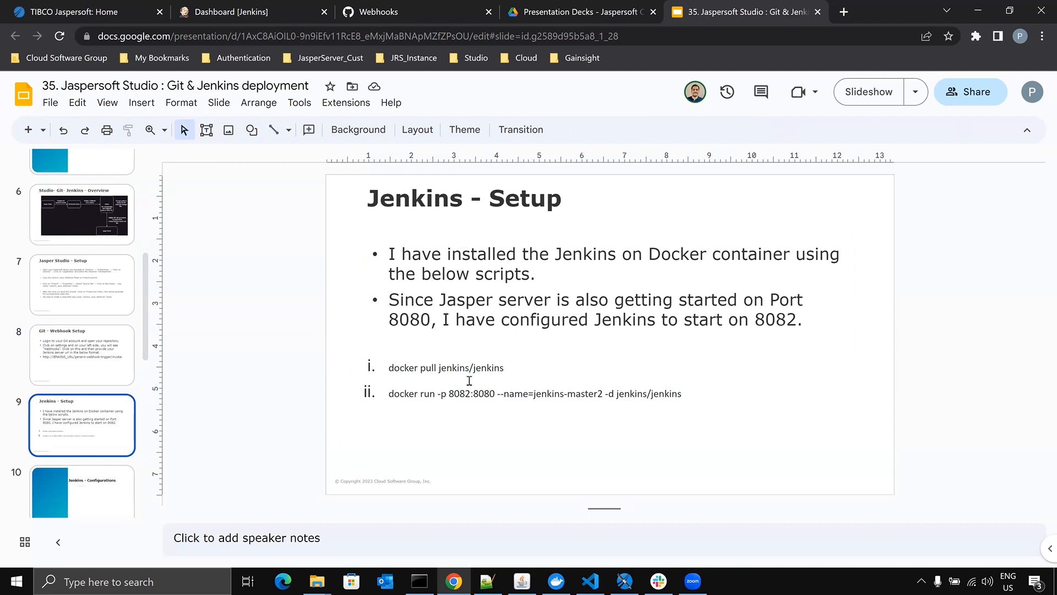
# - Look over the container list in Docker Desktop and return to the Jenkins - Setup slide in Chrome
pyautogui.click(557, 581)
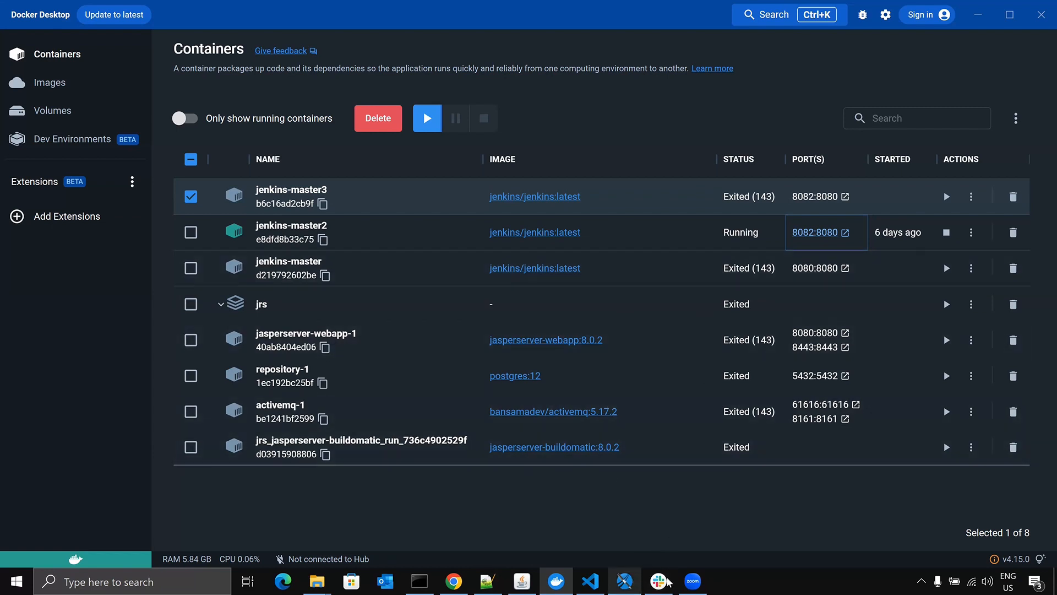
pyautogui.click(624, 581)
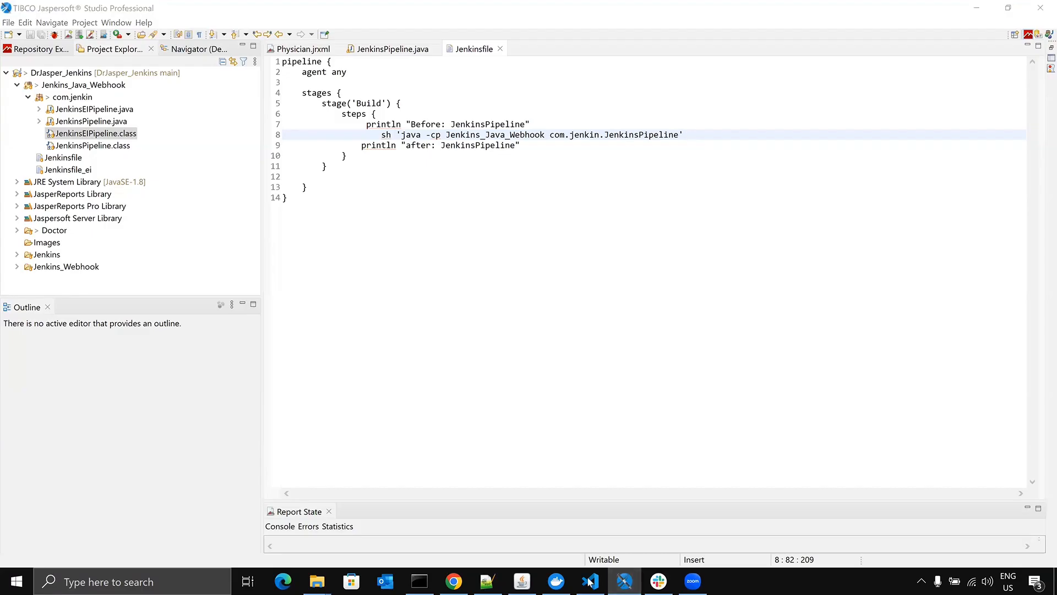
pyautogui.click(556, 581)
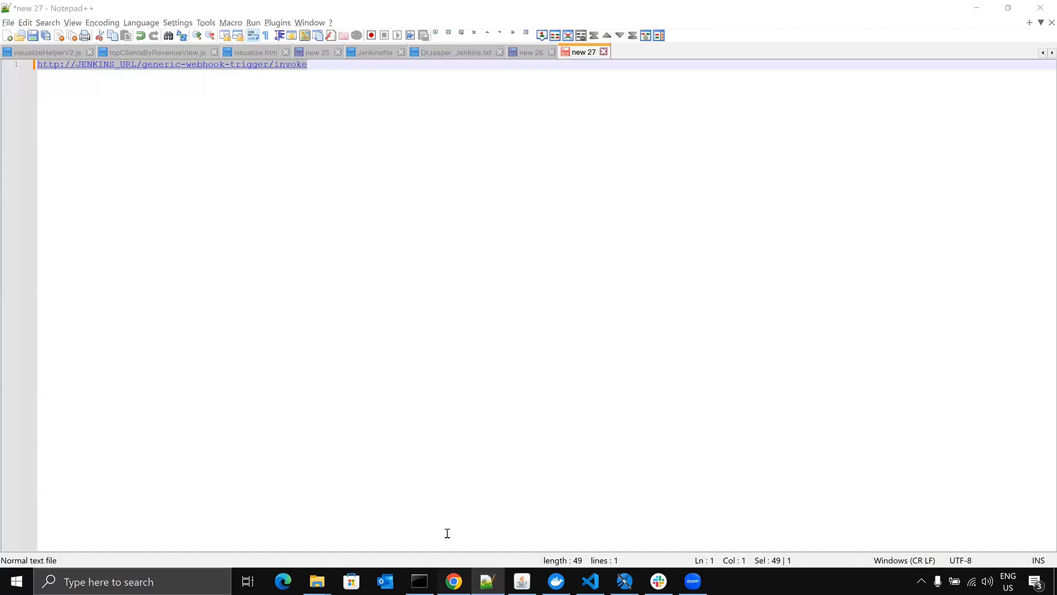
pyautogui.click(447, 532)
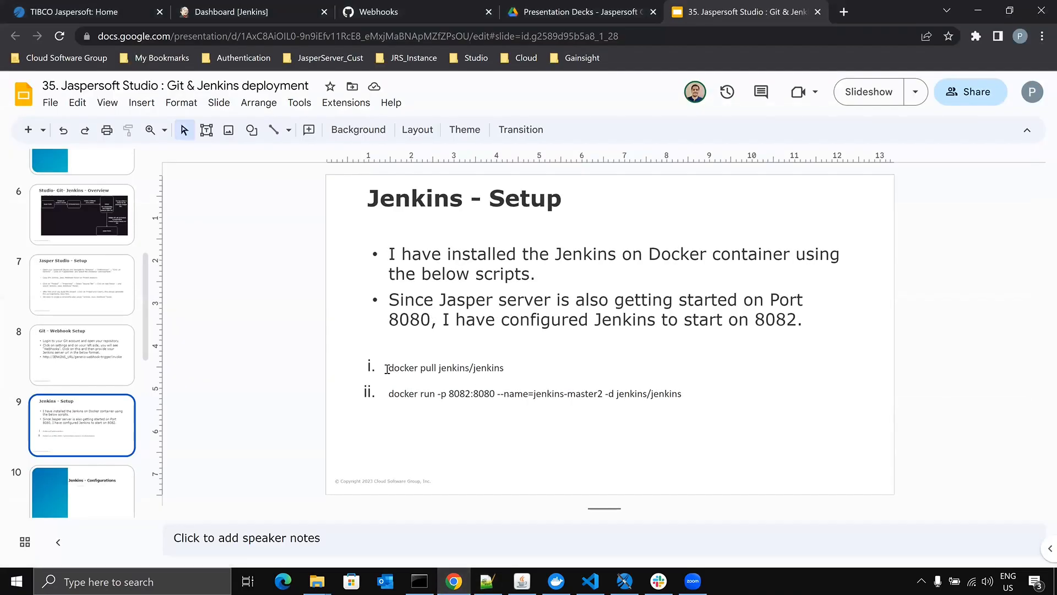
# - Highlight the docker pull and docker run commands on the Jenkins - Setup slide, and the host port 8082
pyautogui.moveTo(389, 367); pyautogui.dragTo(688, 383)
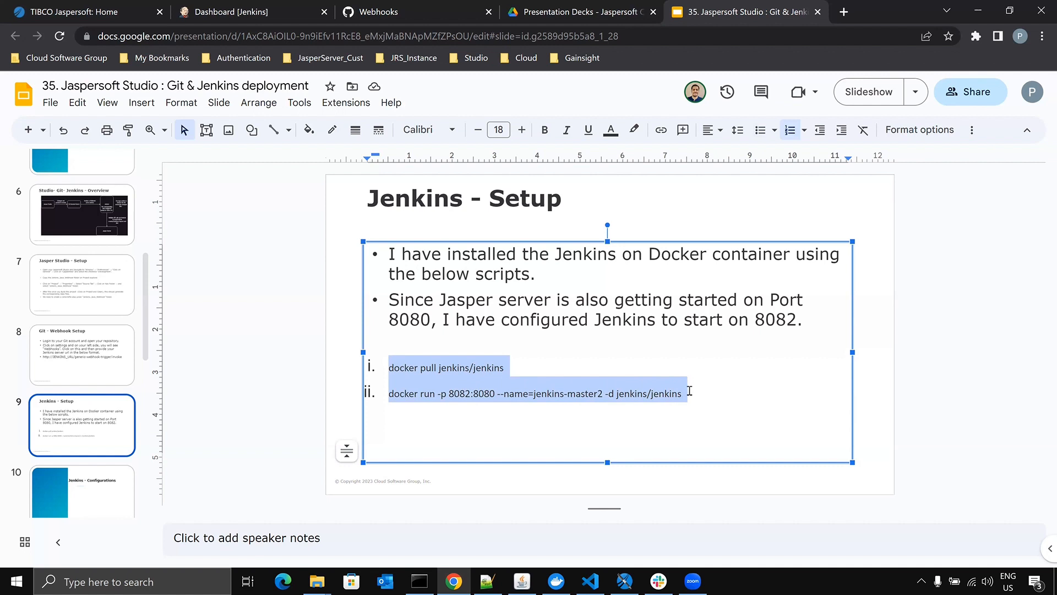
pyautogui.click(613, 433)
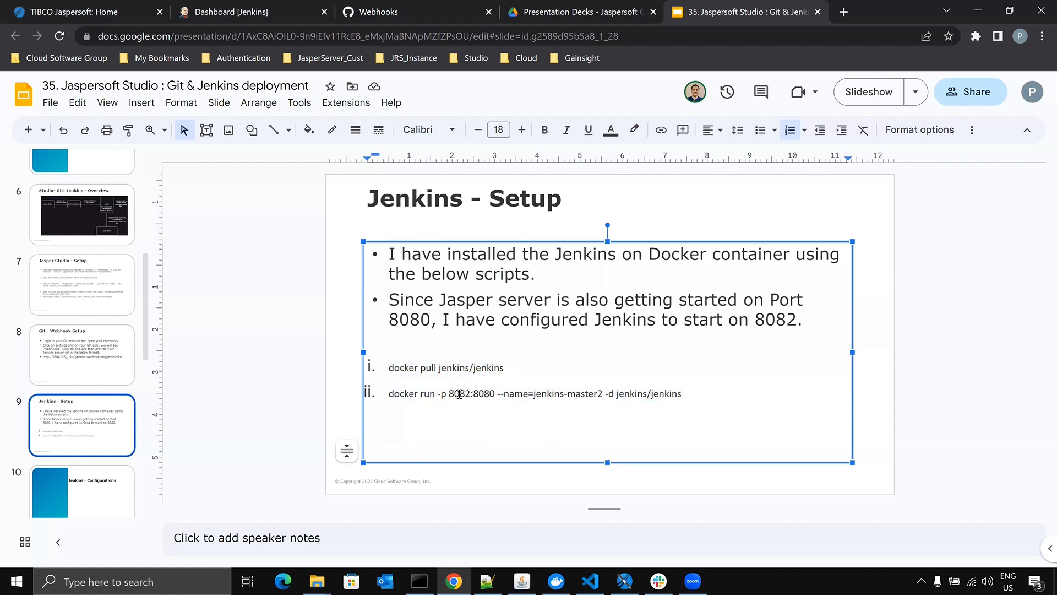
pyautogui.moveTo(464, 395); pyautogui.dragTo(470, 394)
pyautogui.click(458, 407)
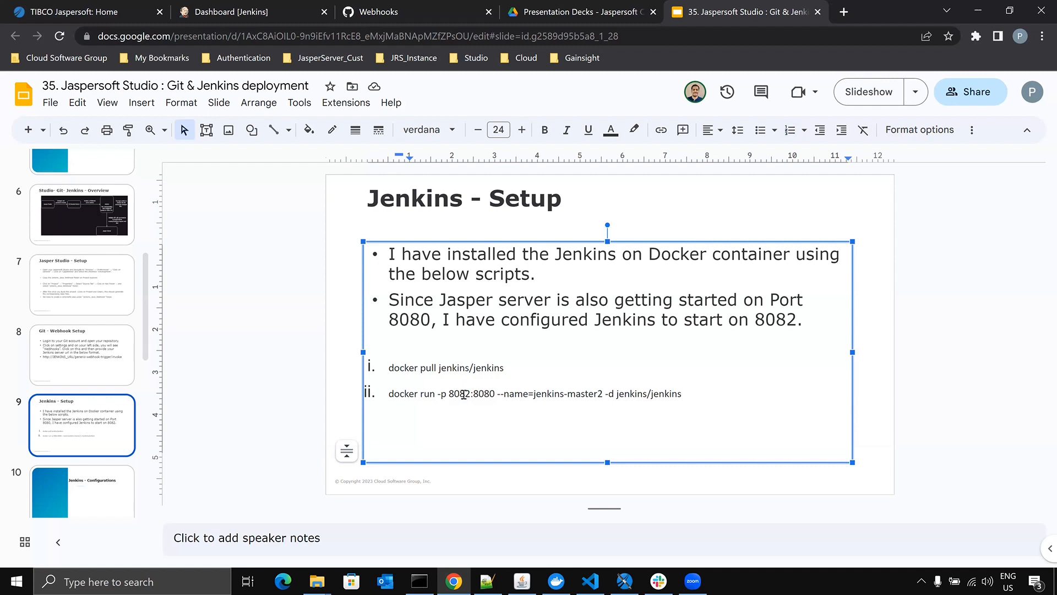
pyautogui.moveTo(471, 393); pyautogui.dragTo(448, 393)
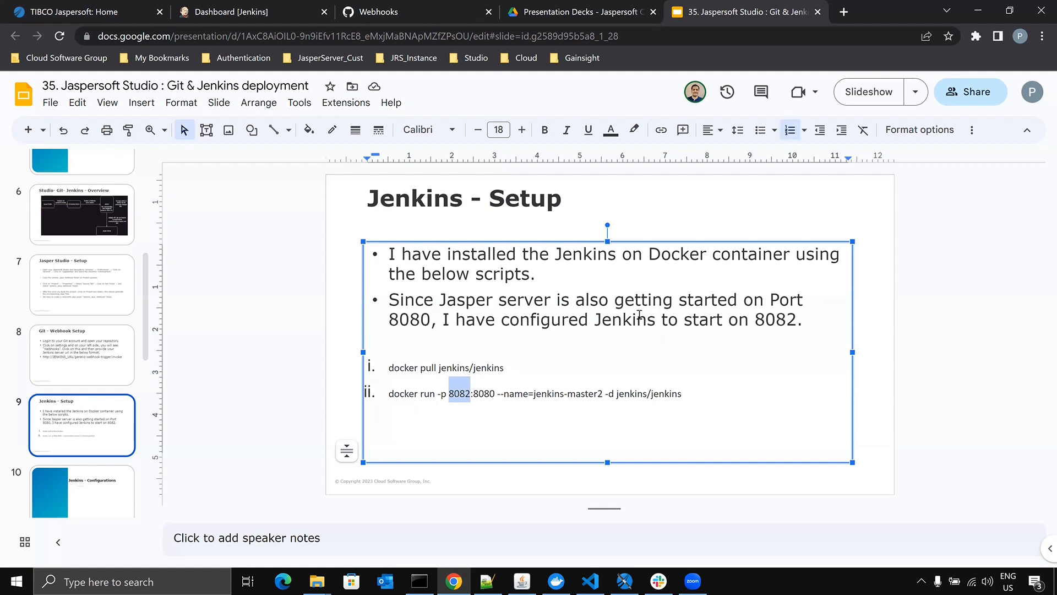
# - Switch to Docker Desktop and open the 8082:8080 port link of the running jenkins-master2 container
pyautogui.hotkey('alt', 'Tab')
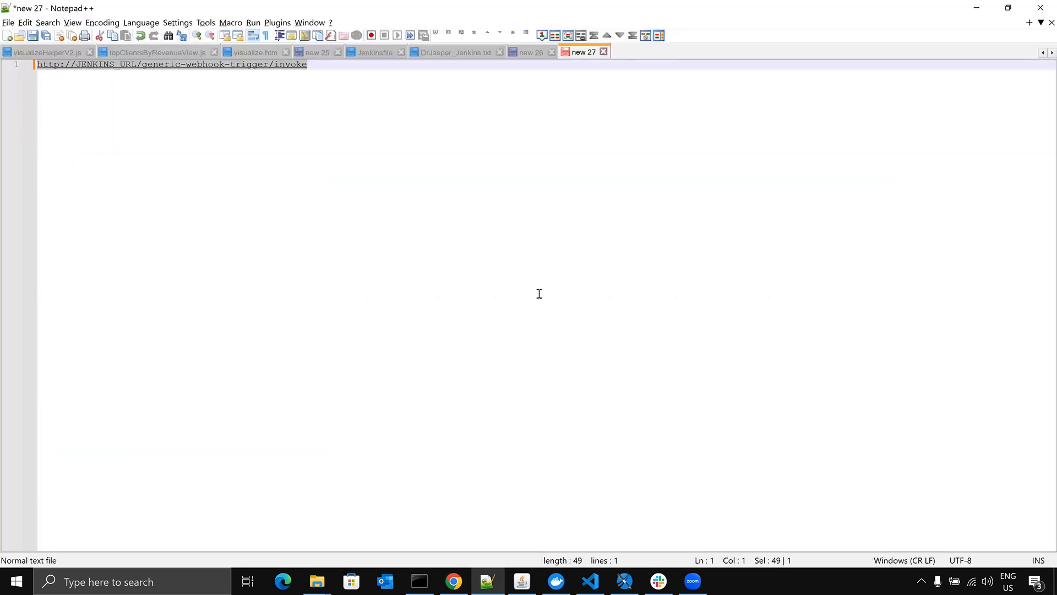
pyautogui.hotkey('alt', 'Tab')
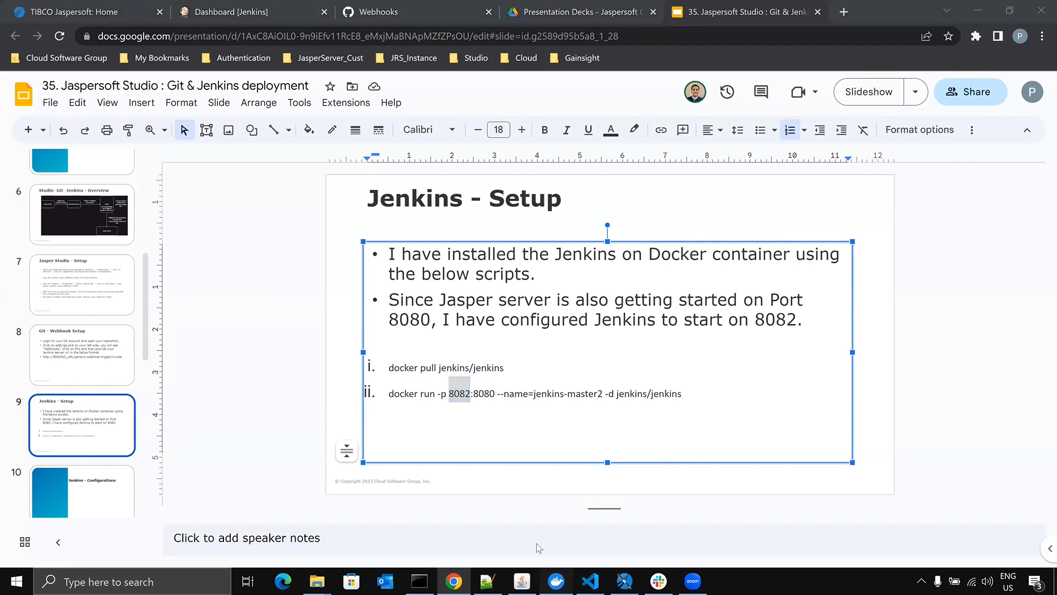
pyautogui.click(556, 581)
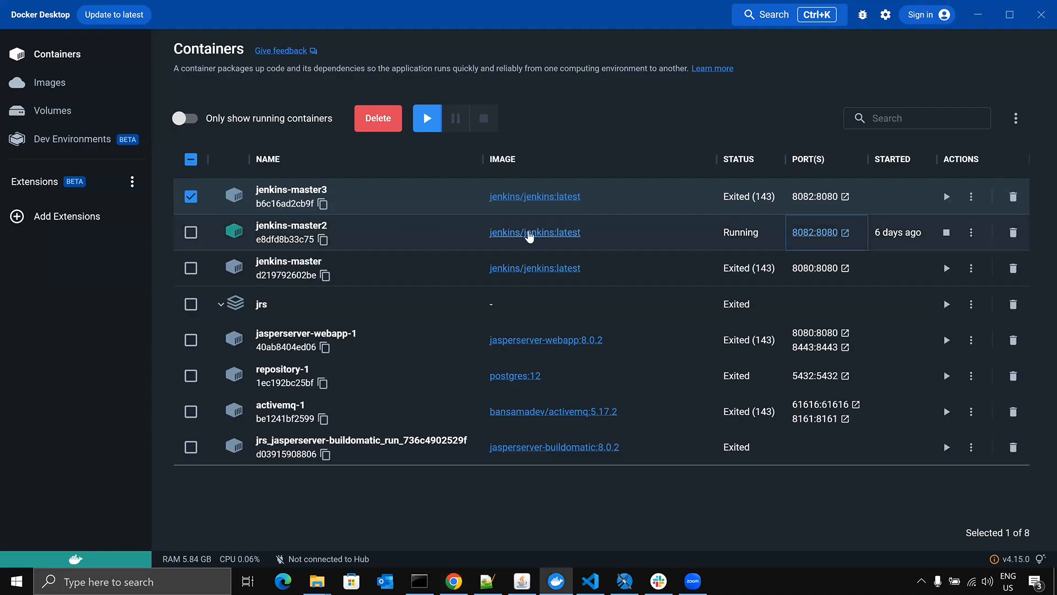
pyautogui.click(819, 232)
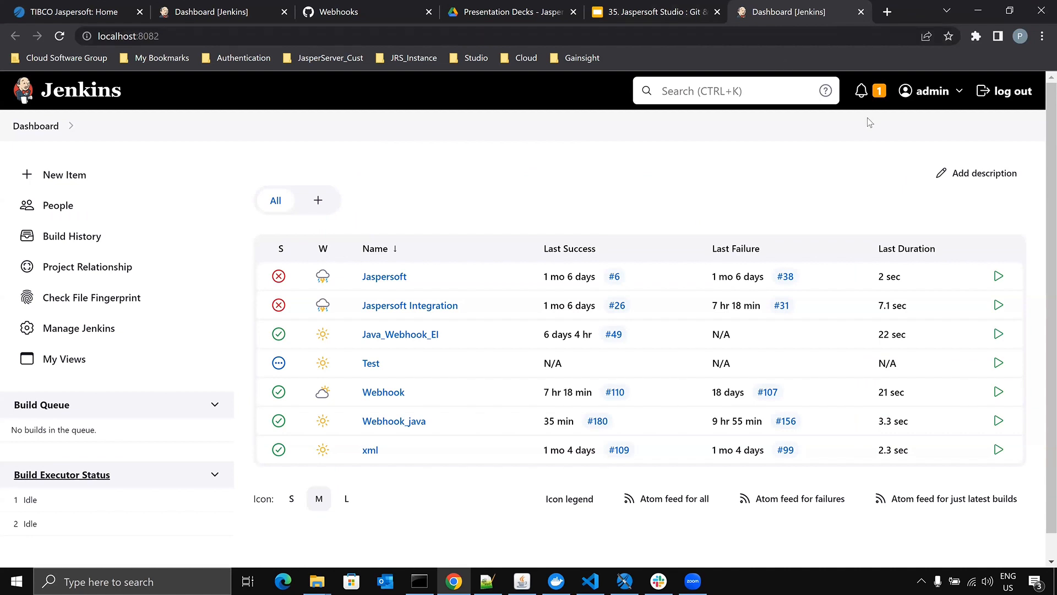
# - Log out of Jenkins and reload its sign-in page
pyautogui.click(1017, 95)
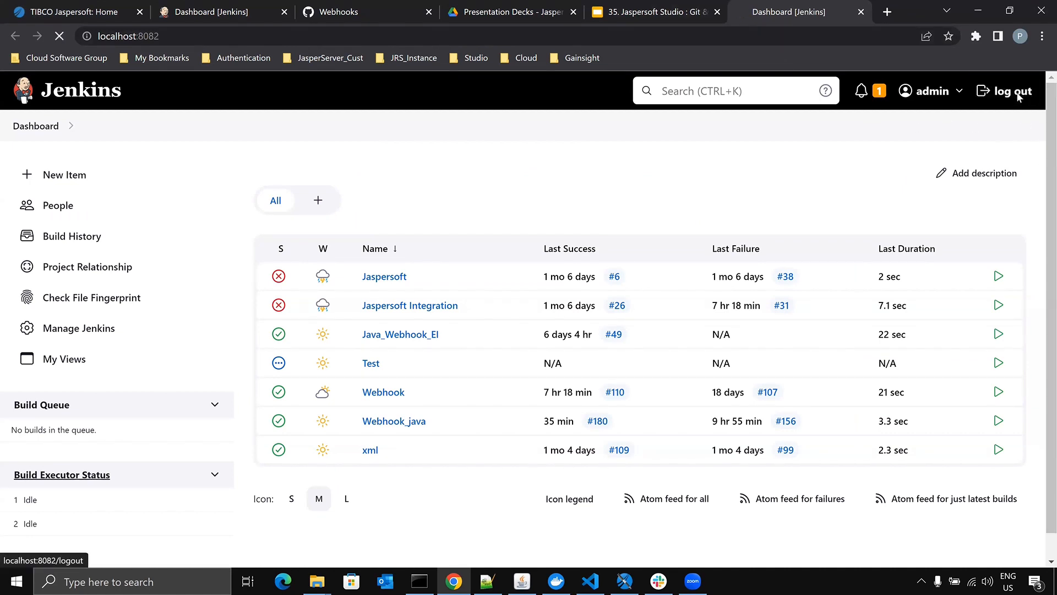
pyautogui.click(662, 272)
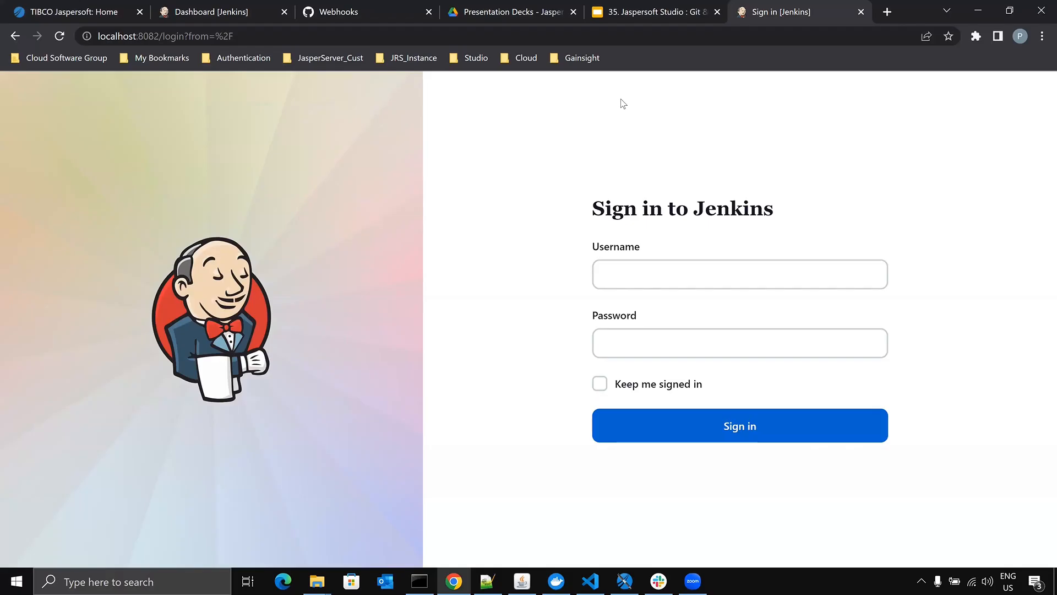
pyautogui.press('F5')
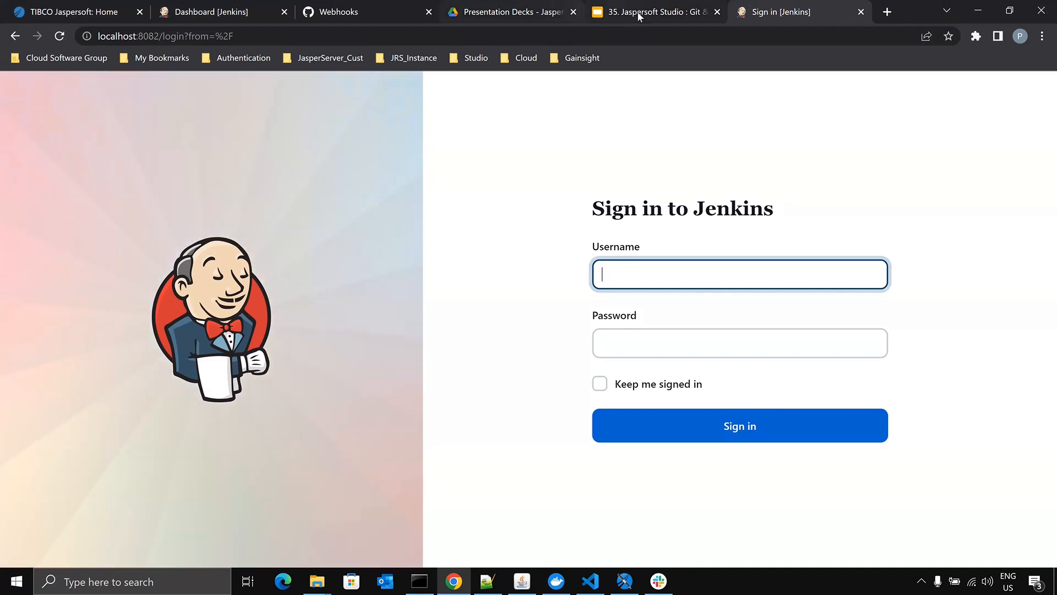
# - Copy the user name admin from the Jenkins - Setup & Configurations slide and paste it into the Jenkins sign-in form
pyautogui.click(635, 11)
pyautogui.scroll(-1, 516, 418)
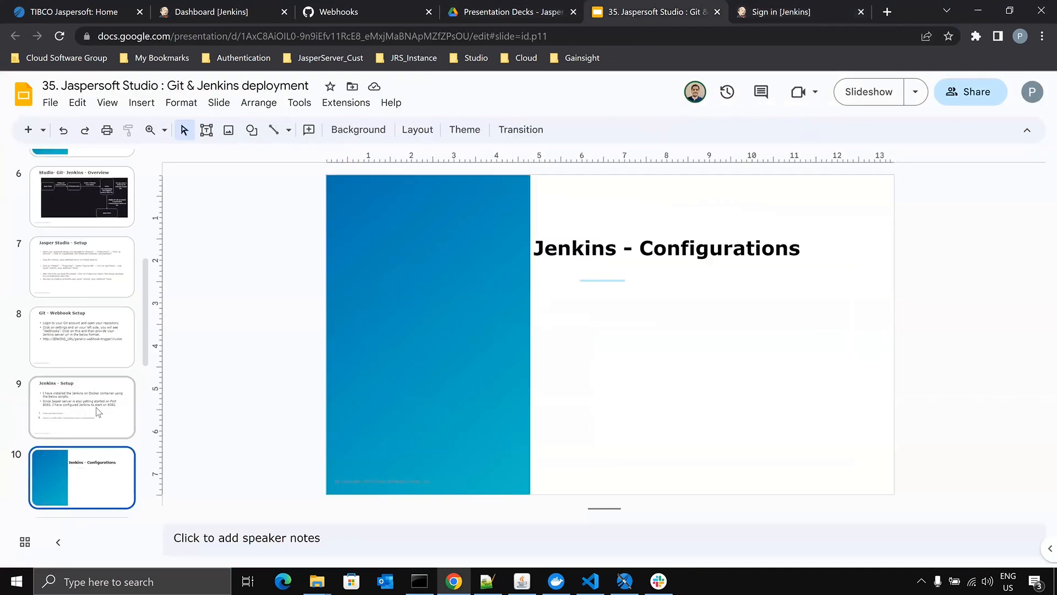
pyautogui.scroll(-1, 102, 412)
pyautogui.click(92, 474)
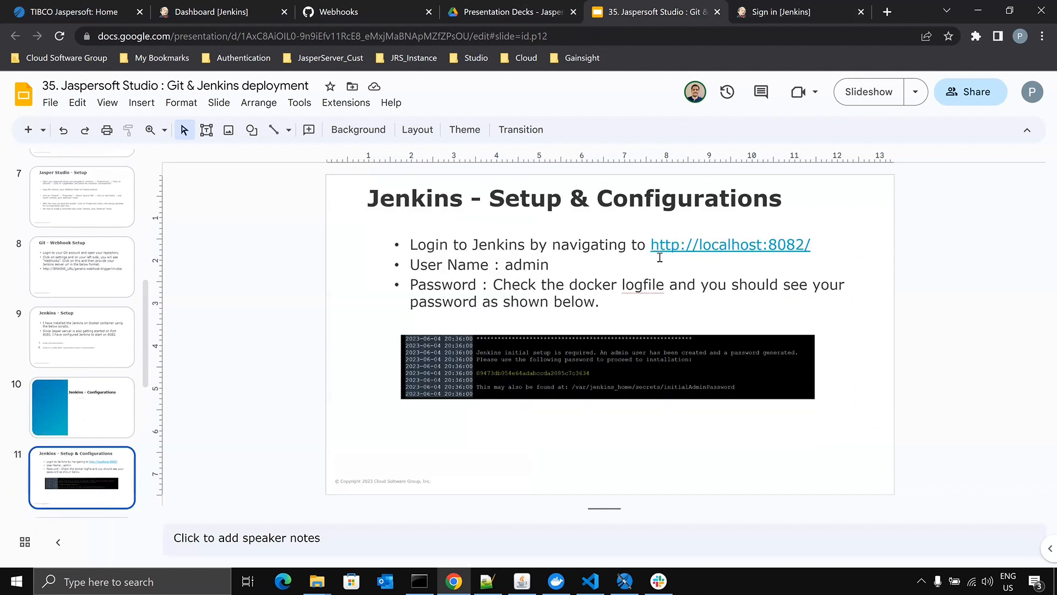
pyautogui.doubleClick(518, 265)
pyautogui.hotkey('ctrl', 'c')
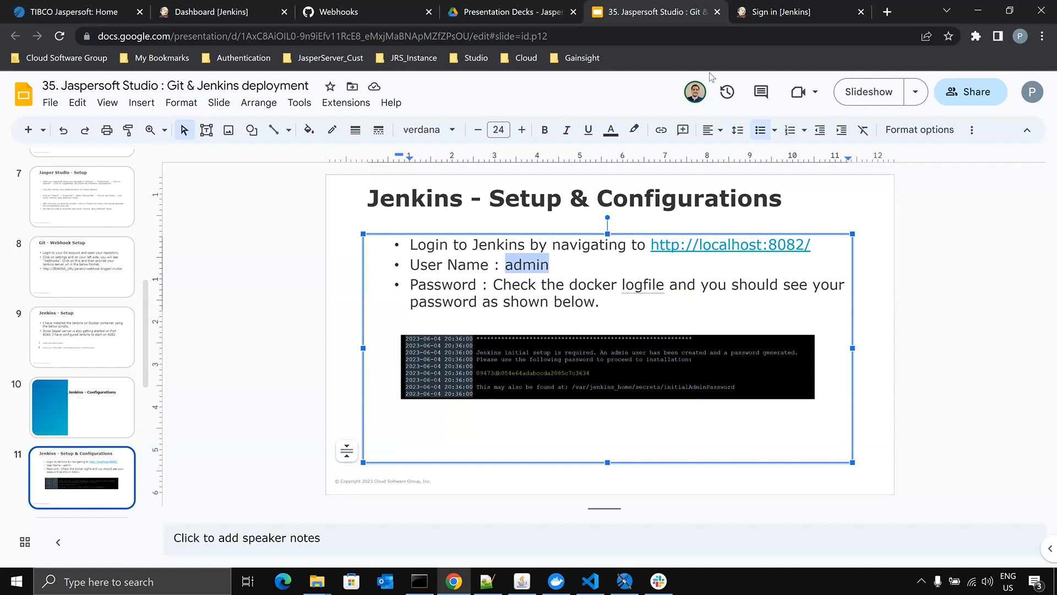
pyautogui.click(782, 13)
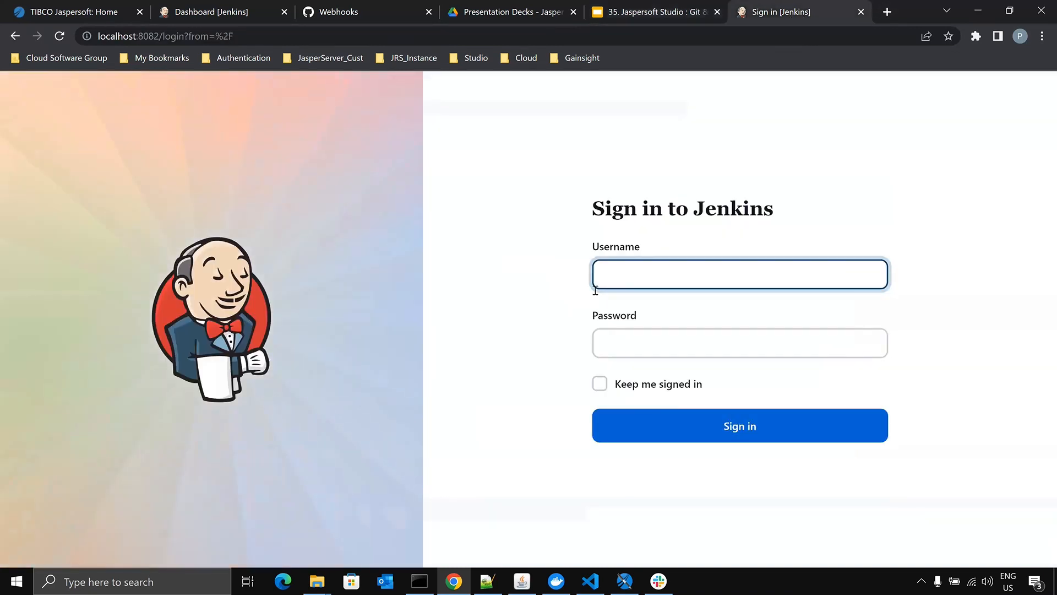
pyautogui.hotkey('ctrl', 'v')
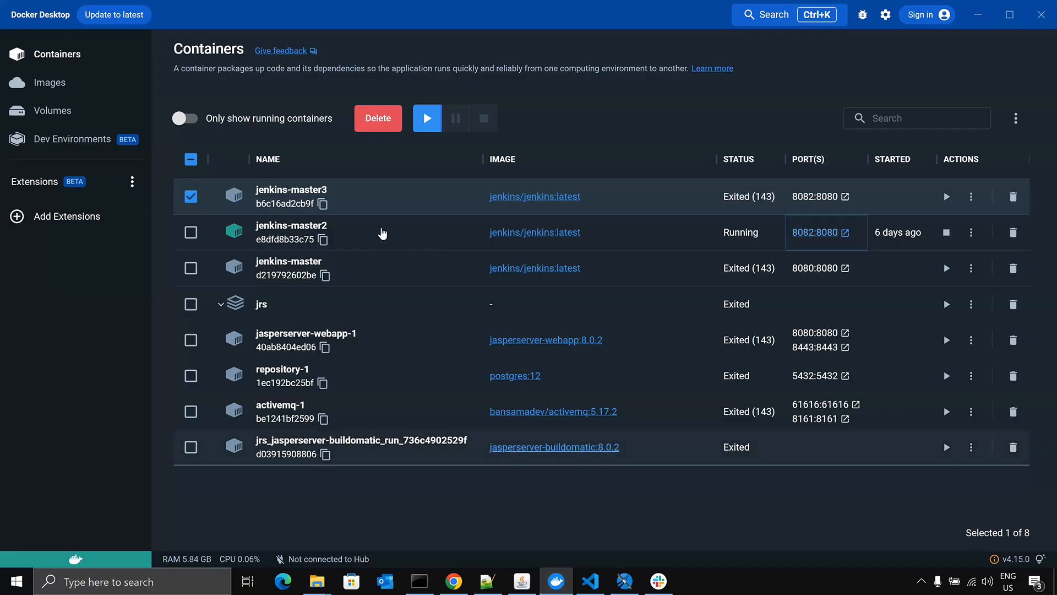
# - Search the jenkins-master2 container's logs in Docker Desktop for "pass" and select the generated initial admin password
pyautogui.click(356, 230)
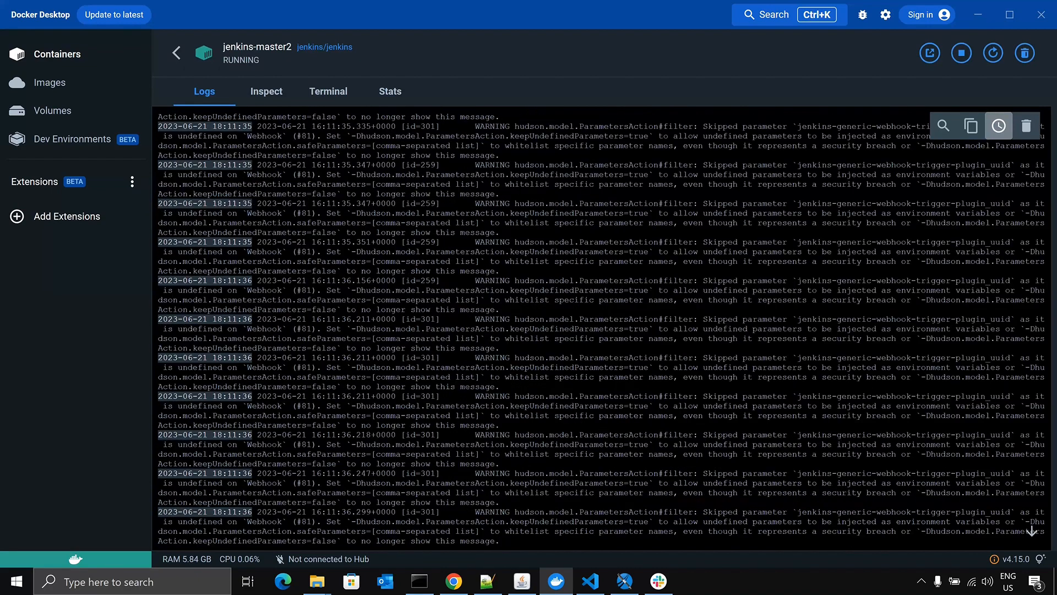
pyautogui.hotkey('ctrl', 'f')
pyautogui.write('pass')
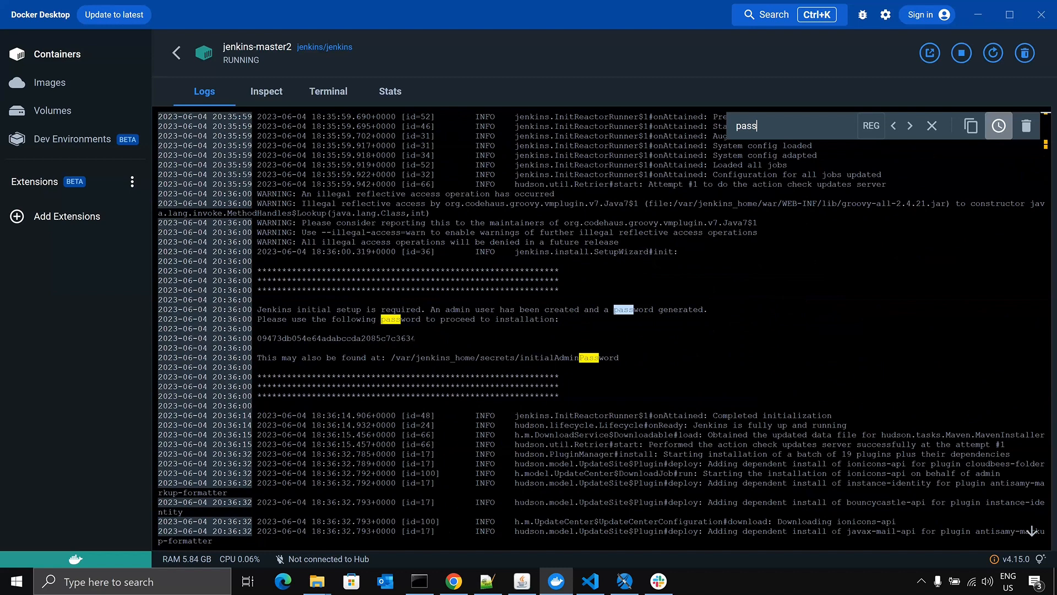
pyautogui.moveTo(417, 338); pyautogui.dragTo(258, 338)
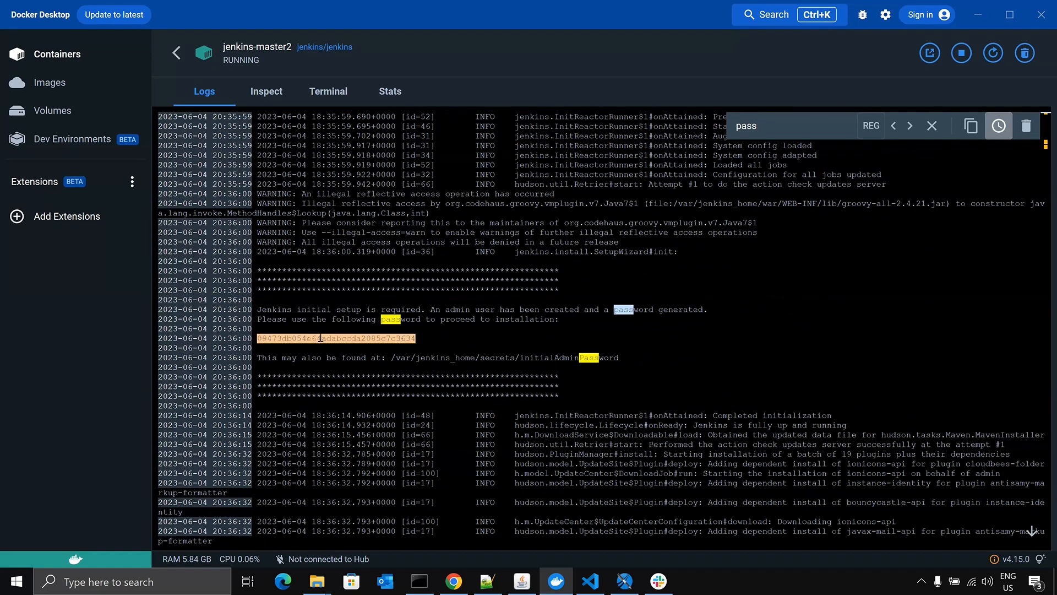
# - Copy the initial admin password from the container logs, paste it into the Jenkins sign-in form in Chrome and sign in
pyautogui.hotkey('ctrl', 'c')
pyautogui.click(454, 581)
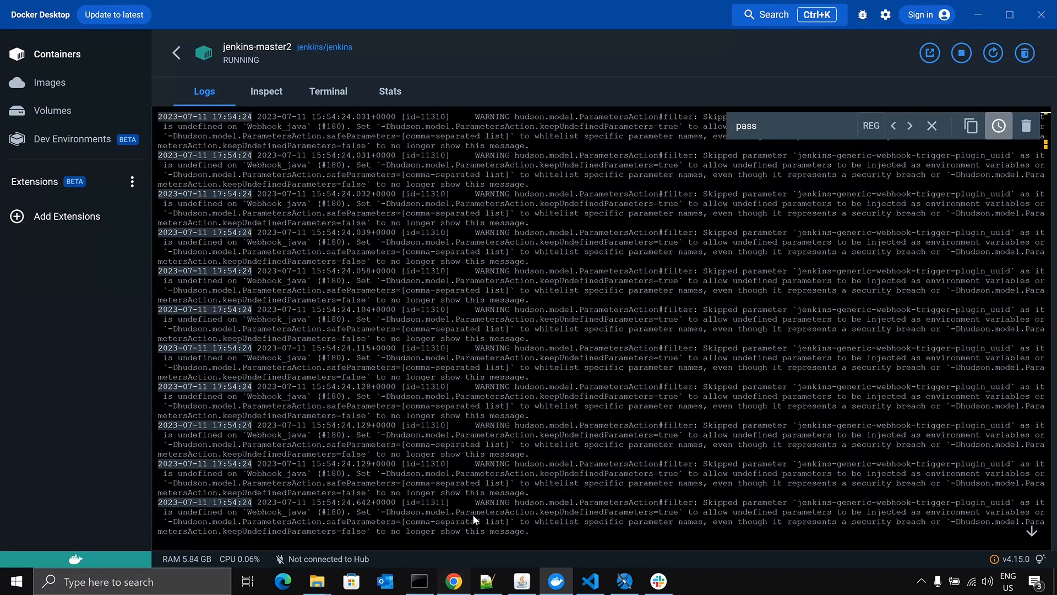
pyautogui.click(594, 334)
pyautogui.hotkey('ctrl', 'v')
pyautogui.click(708, 420)
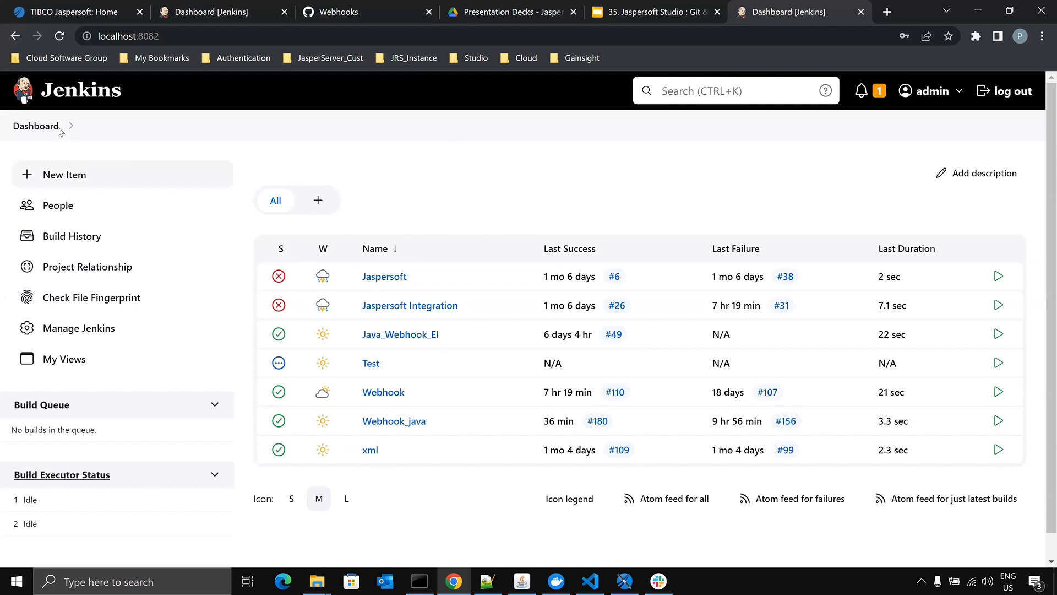
# - Review the Jenkins - Webhook Configuration slide in the presentation and return to the Jenkins dashboard
pyautogui.click(649, 12)
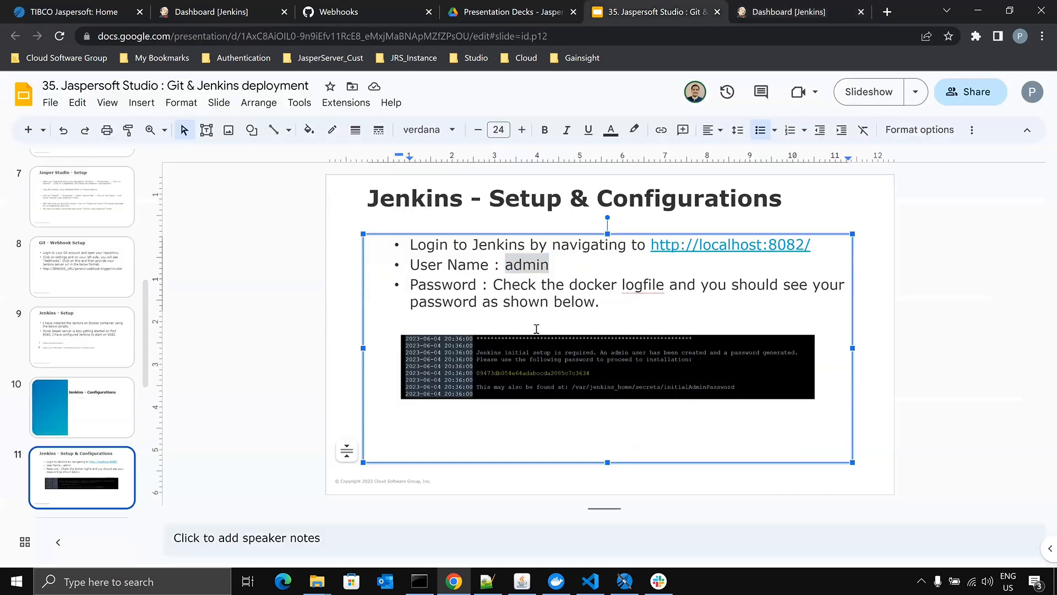
pyautogui.scroll(-1, 536, 335)
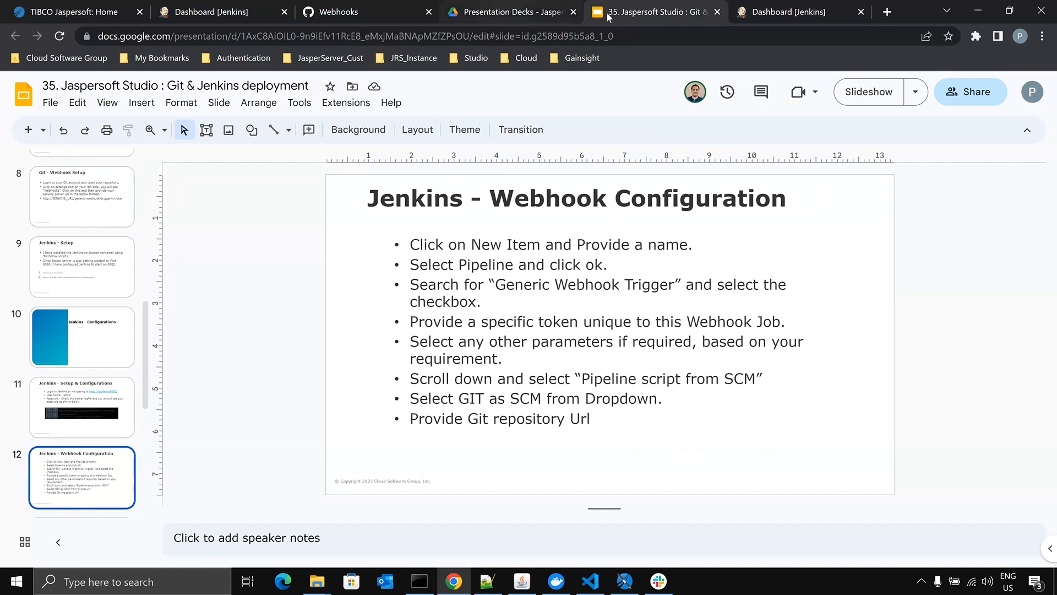
pyautogui.click(810, 13)
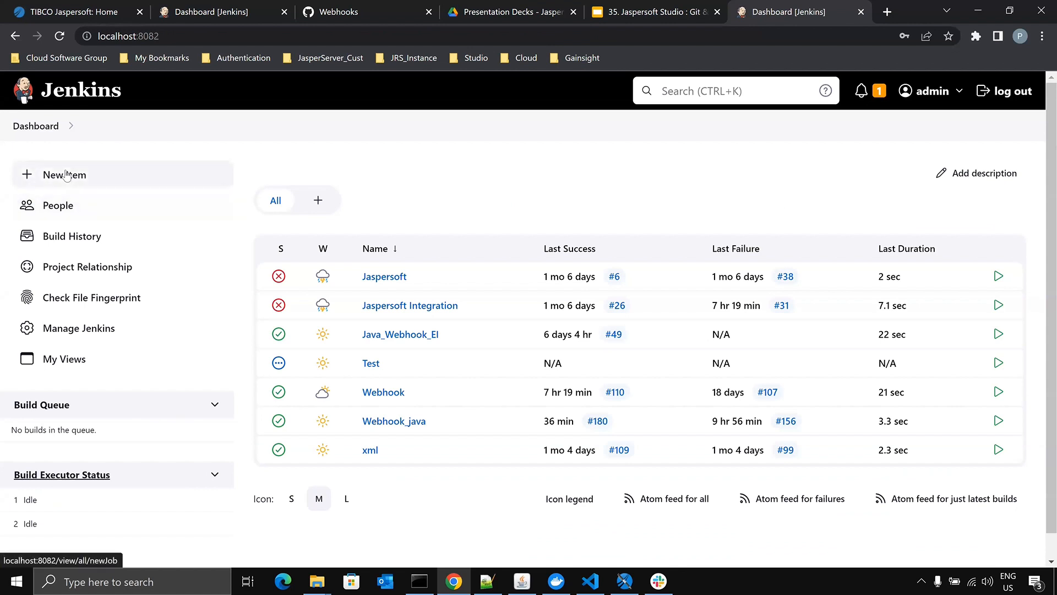
# - Create a new Jenkins item named TestJob of type Pipeline
pyautogui.click(66, 175)
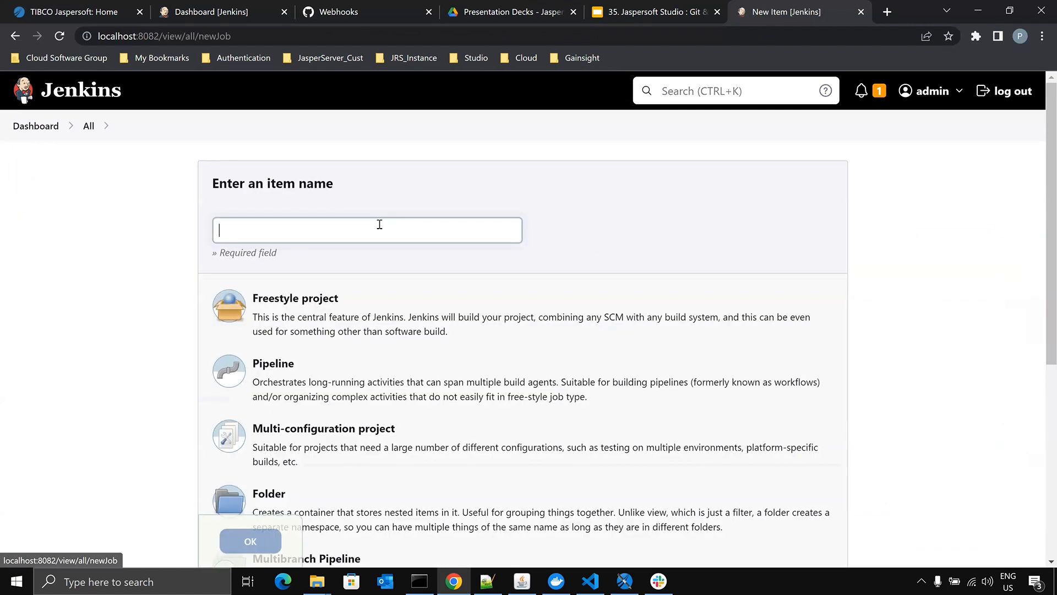
pyautogui.write('Test')
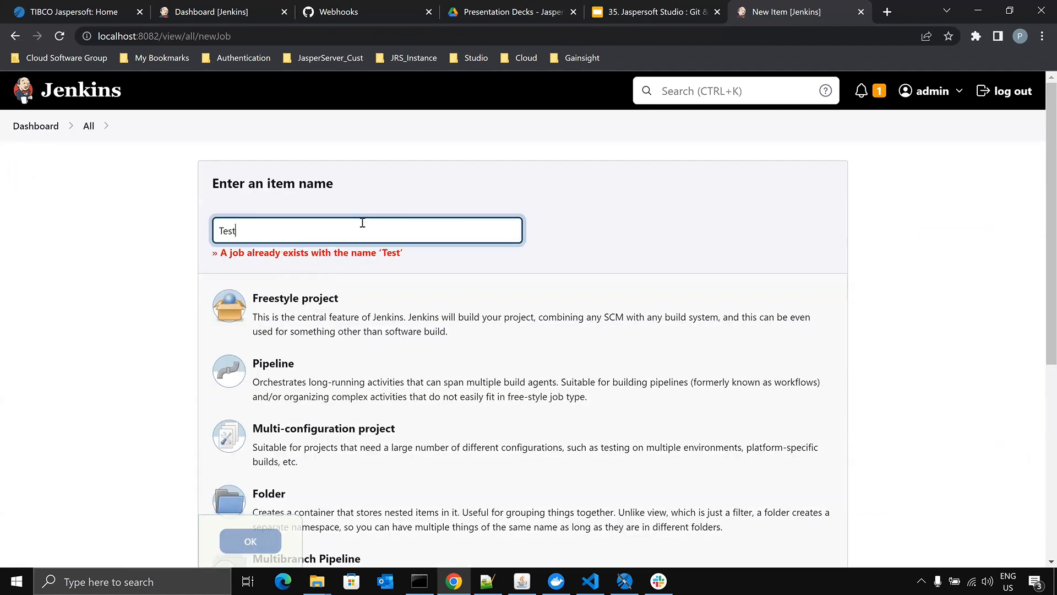
pyautogui.write('Job')
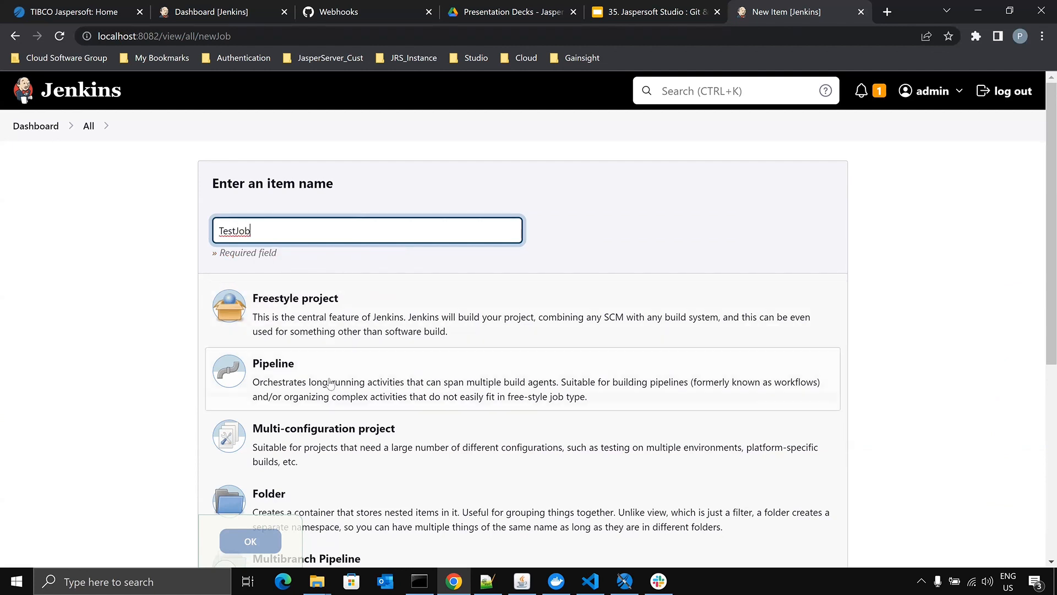
pyautogui.click(274, 371)
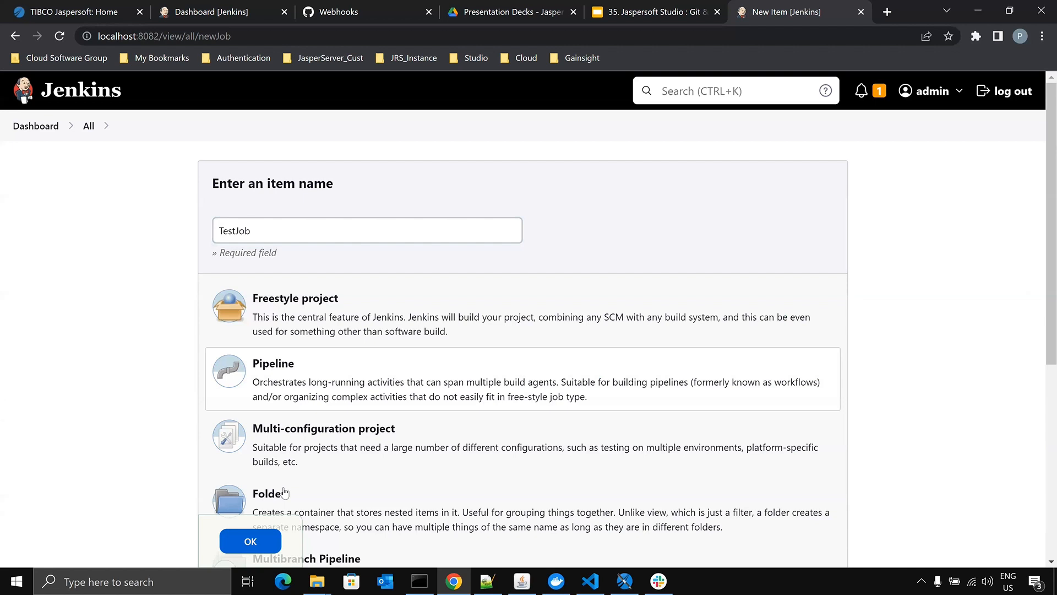
pyautogui.click(262, 541)
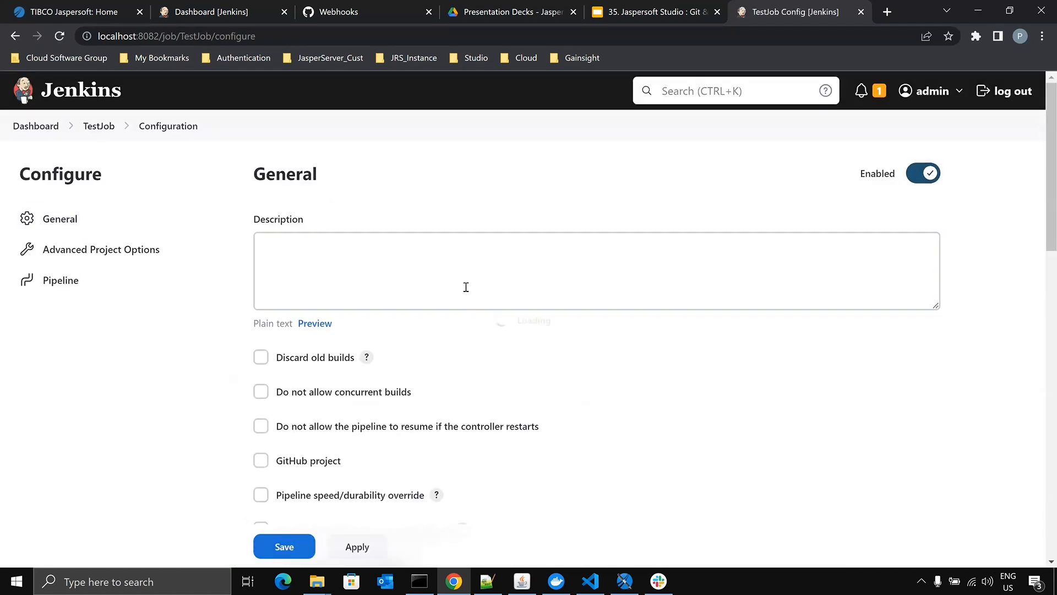
# - Enable the Generic Webhook Trigger among TestJob's build triggers
pyautogui.scroll(-2, 503, 276)
pyautogui.scroll(-6, 503, 277)
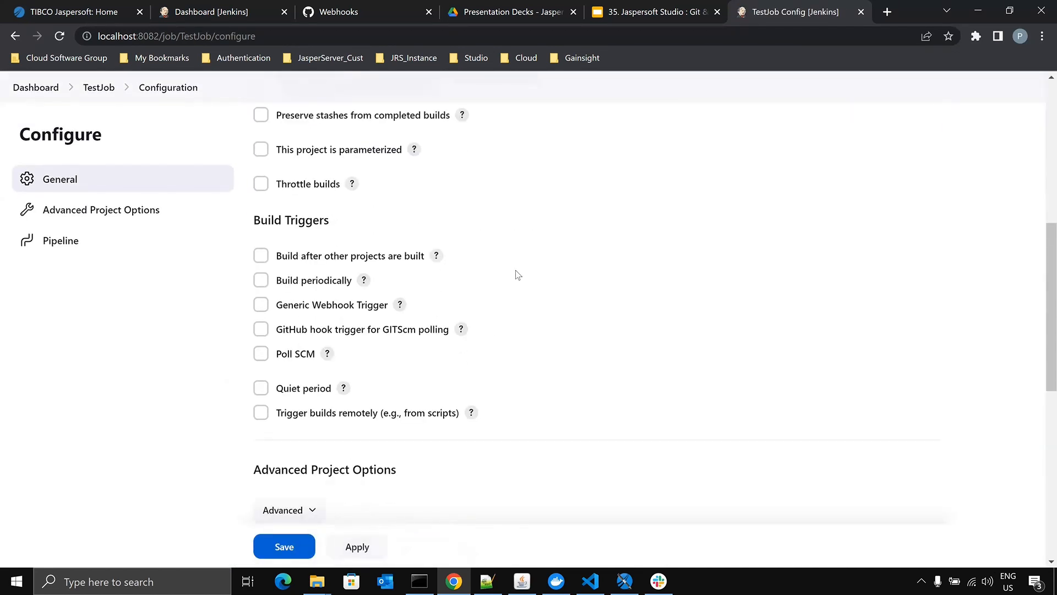
pyautogui.scroll(1, 471, 250)
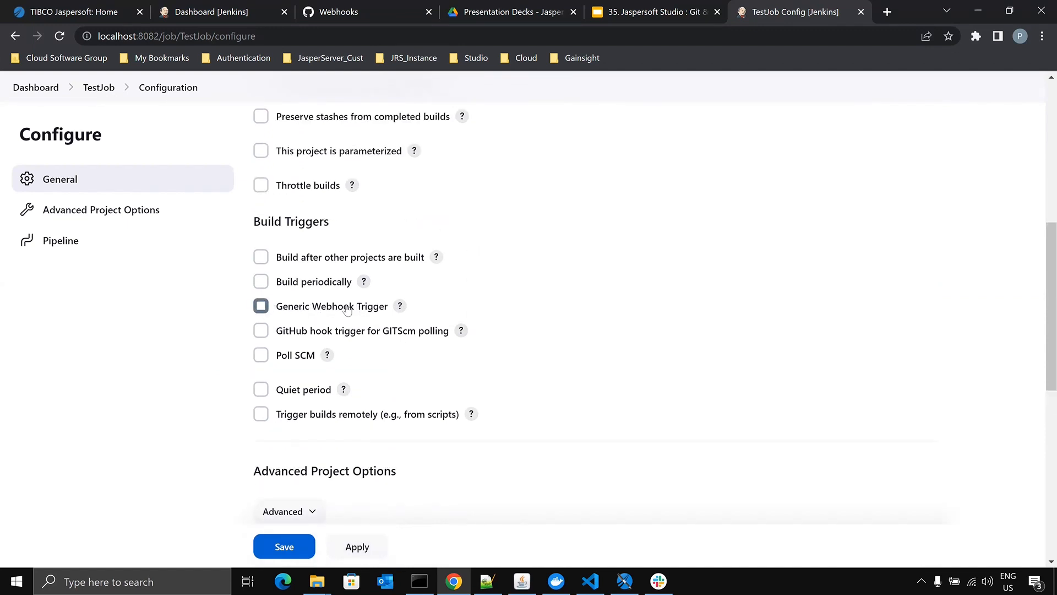
pyautogui.click(260, 306)
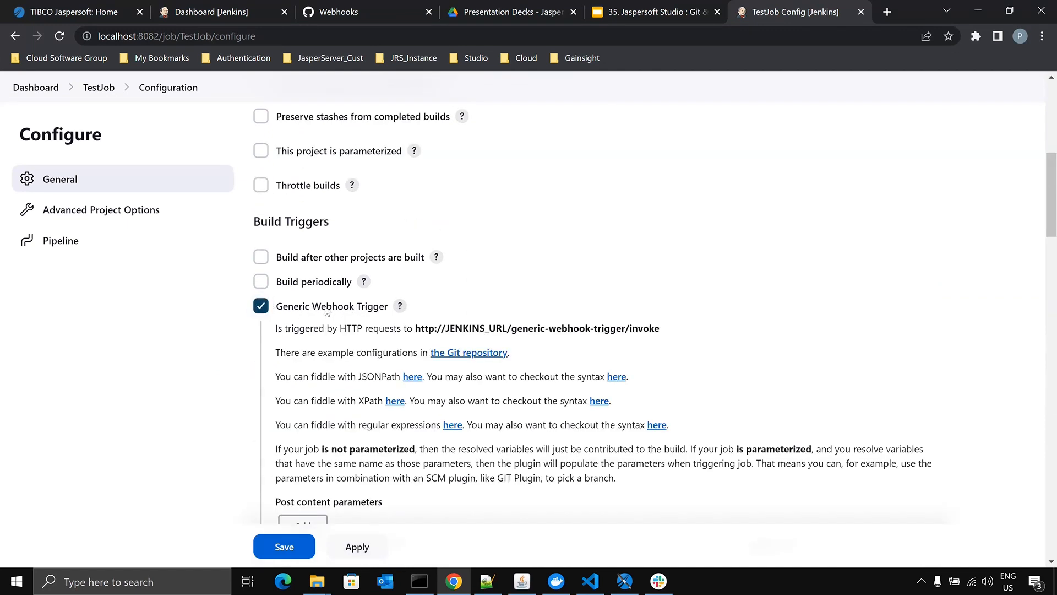
# - Examine the trigger's invoke URL in TestJob, then check GitHub's Webhooks page and the Webhook Configuration slide
pyautogui.moveTo(417, 329); pyautogui.dragTo(659, 330)
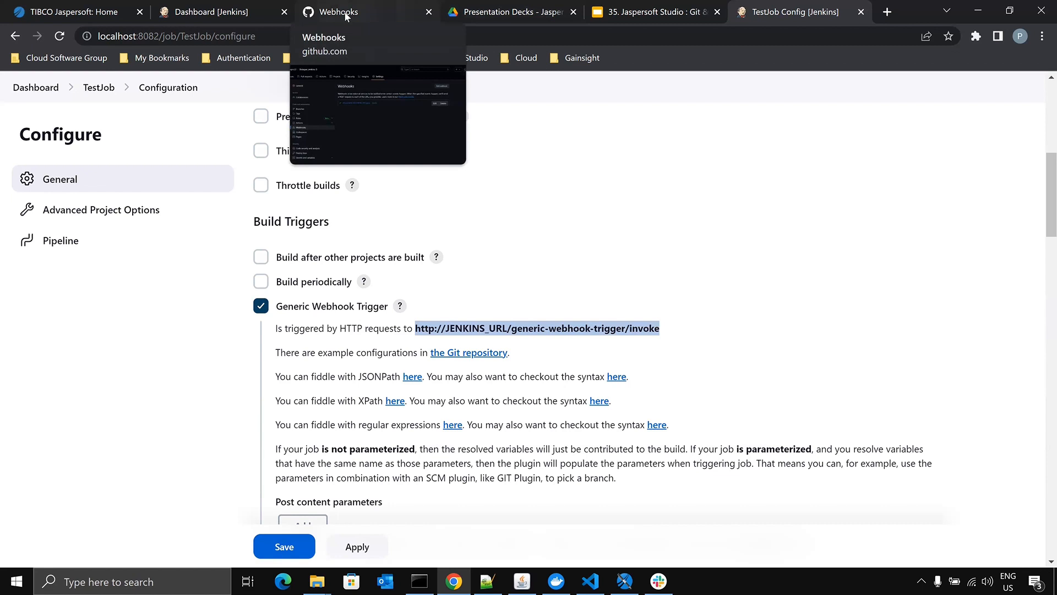
pyautogui.click(435, 377)
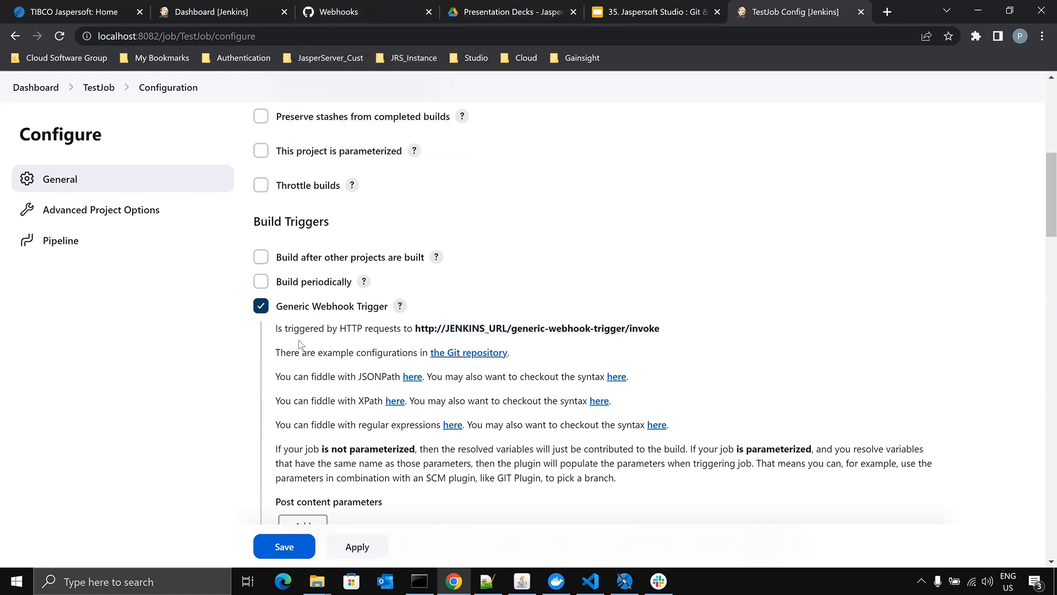
pyautogui.moveTo(277, 329); pyautogui.dragTo(656, 329)
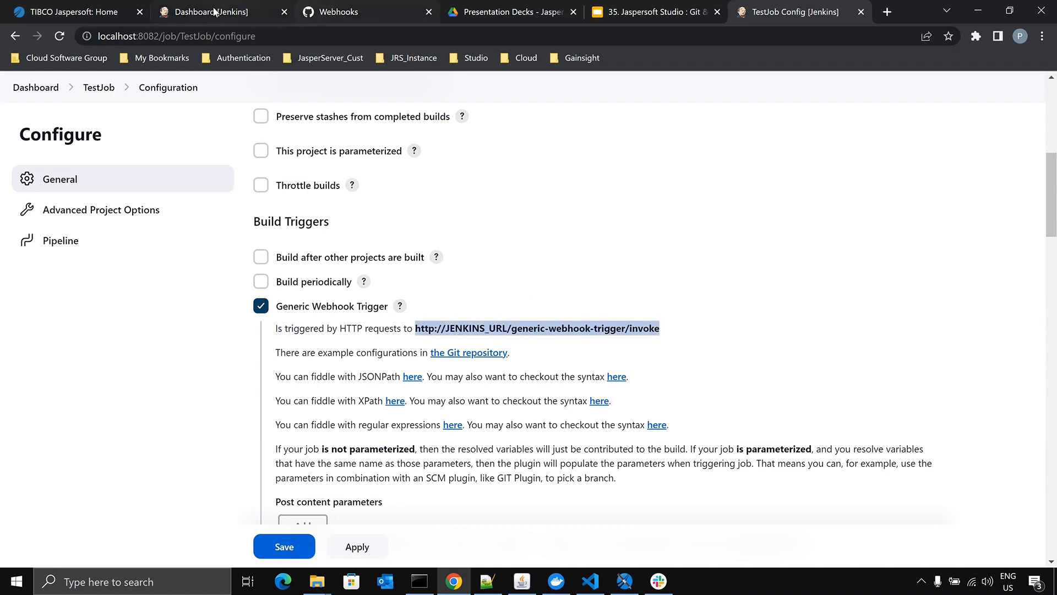
pyautogui.click(358, 14)
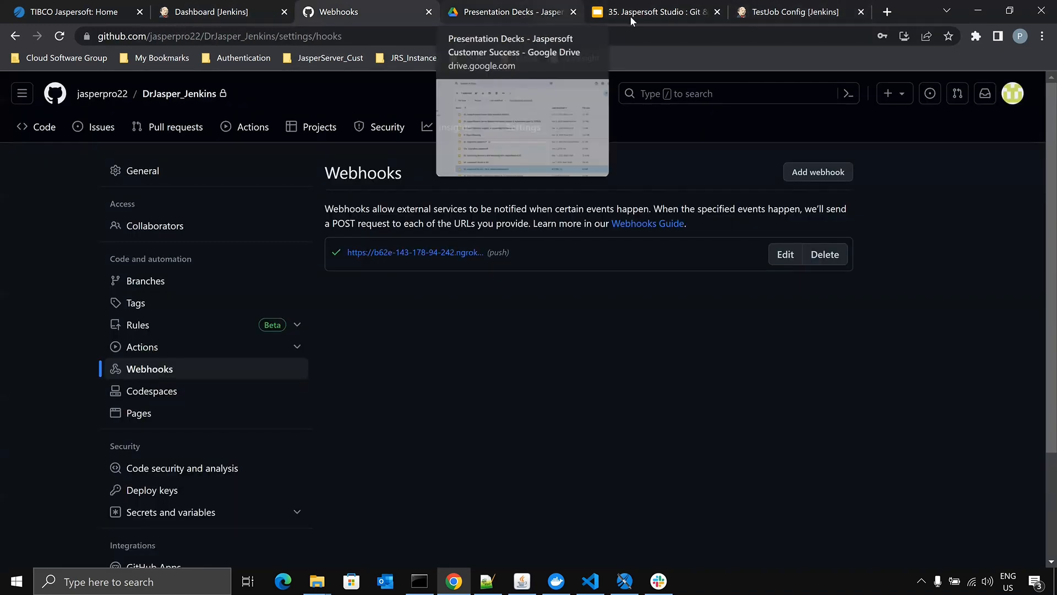
pyautogui.click(652, 12)
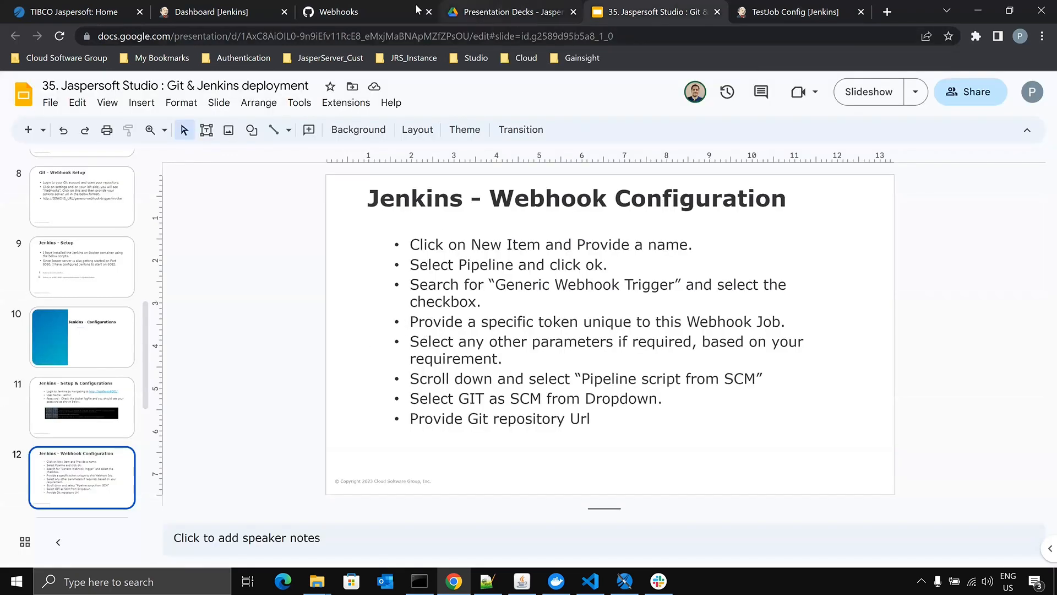
pyautogui.click(225, 13)
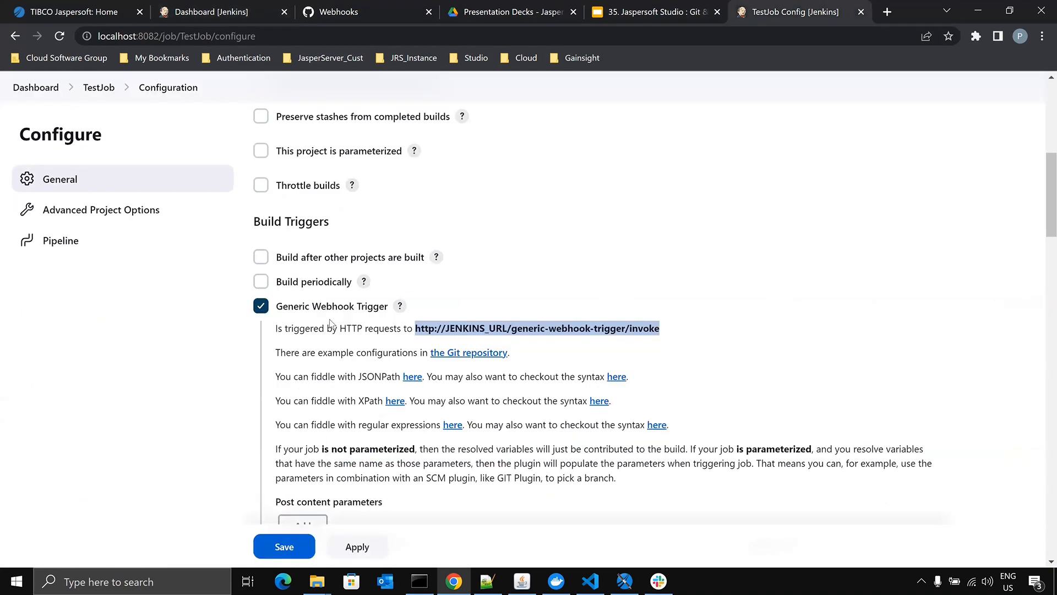
# - Find the trigger's Token field in TestJob and look up the token in the payload URL of the GitHub webhook
pyautogui.scroll(-1, 589, 316)
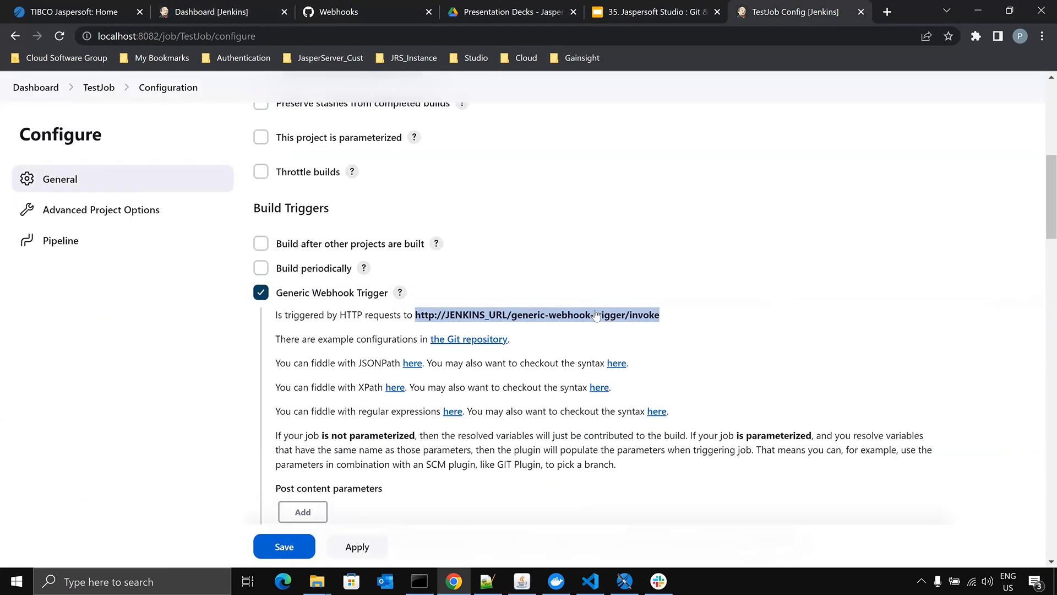
pyautogui.scroll(-6, 596, 314)
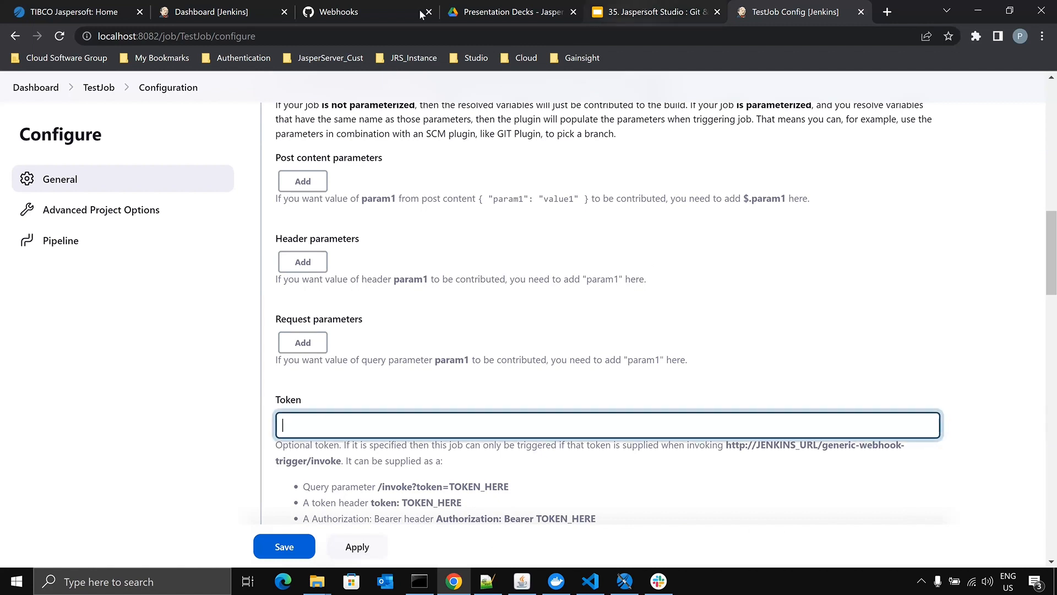
pyautogui.click(374, 11)
pyautogui.click(784, 255)
pyautogui.moveTo(581, 346); pyautogui.dragTo(688, 345)
pyautogui.doubleClick(623, 351)
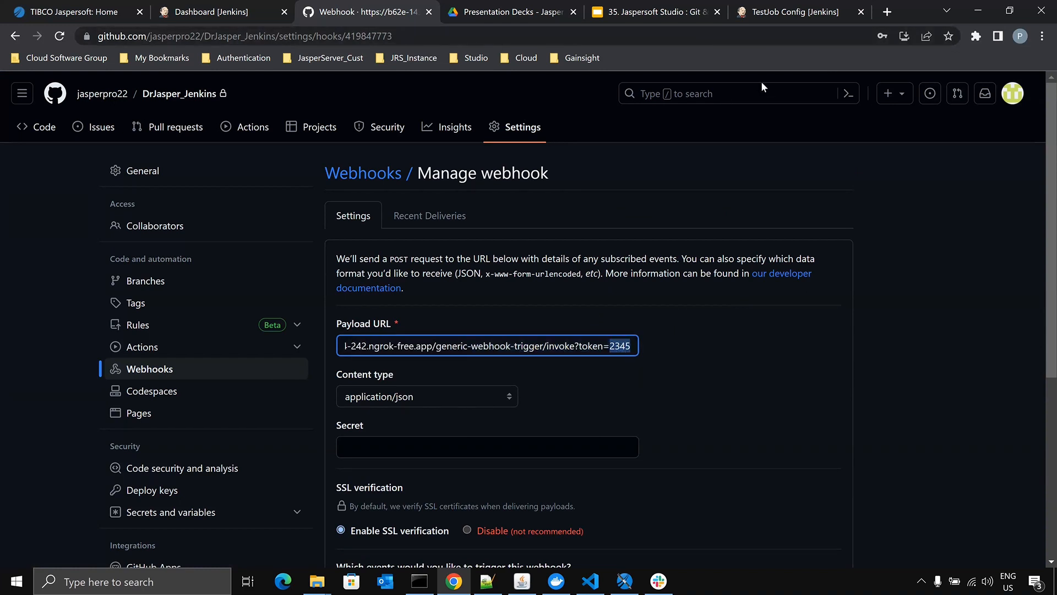
pyautogui.click(773, 11)
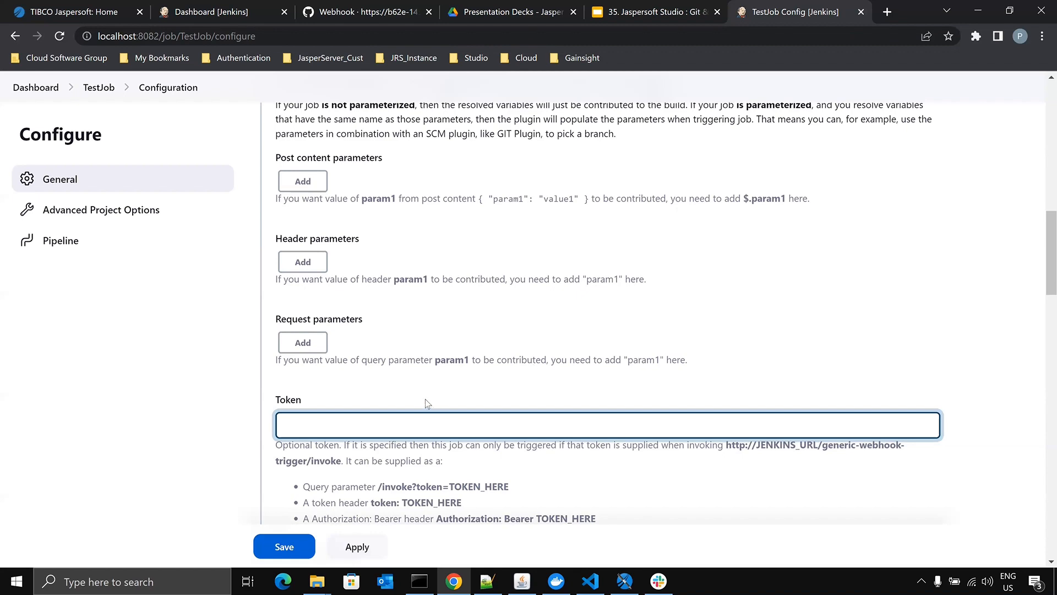
# - Set TestJob's pipeline definition to Pipeline script from SCM
pyautogui.scroll(-6, 363, 385)
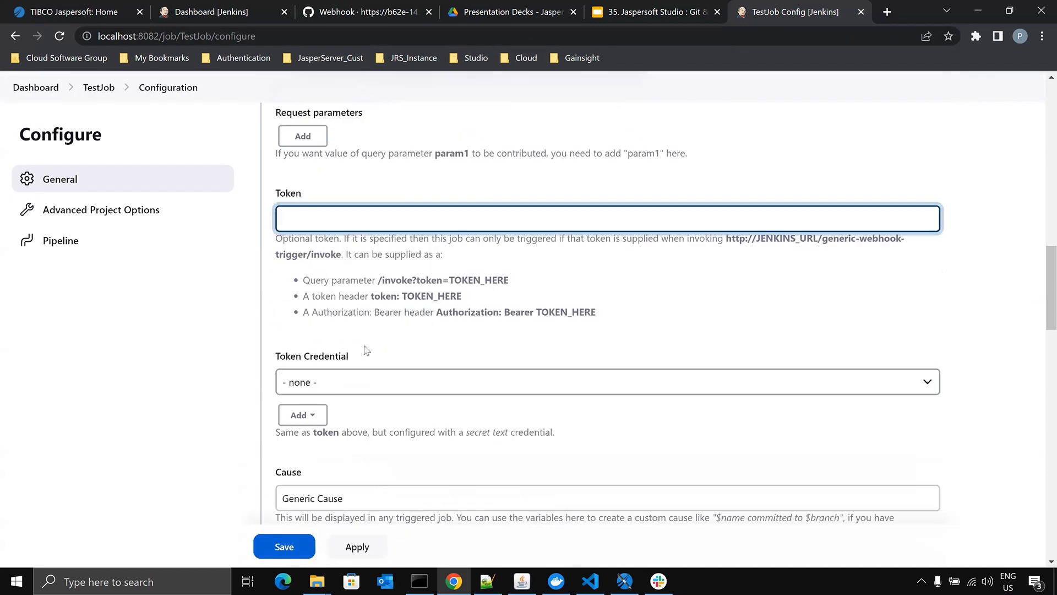
pyautogui.scroll(-7, 381, 287)
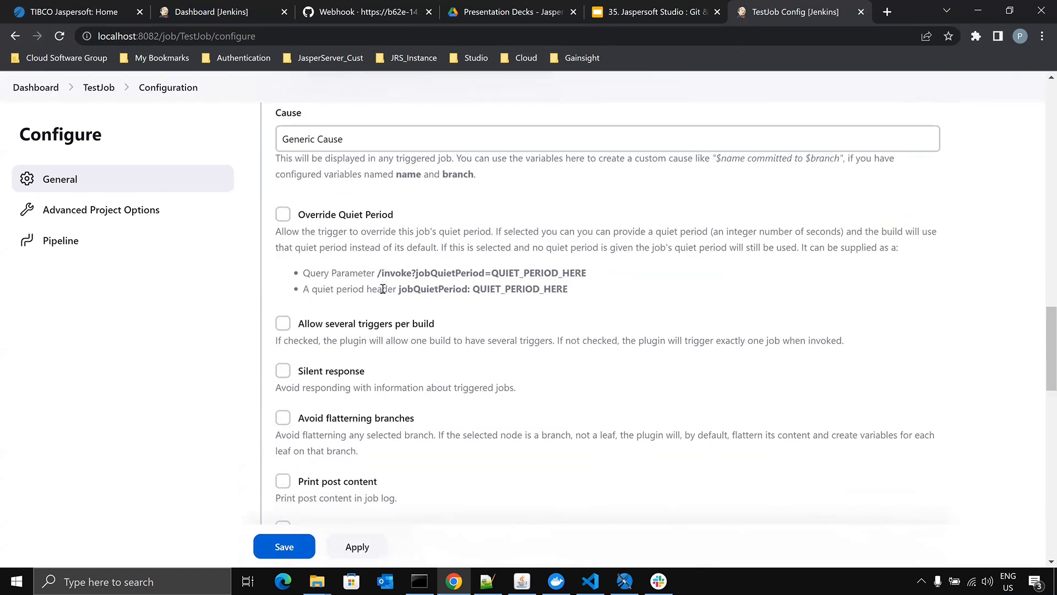
pyautogui.scroll(-6, 396, 310)
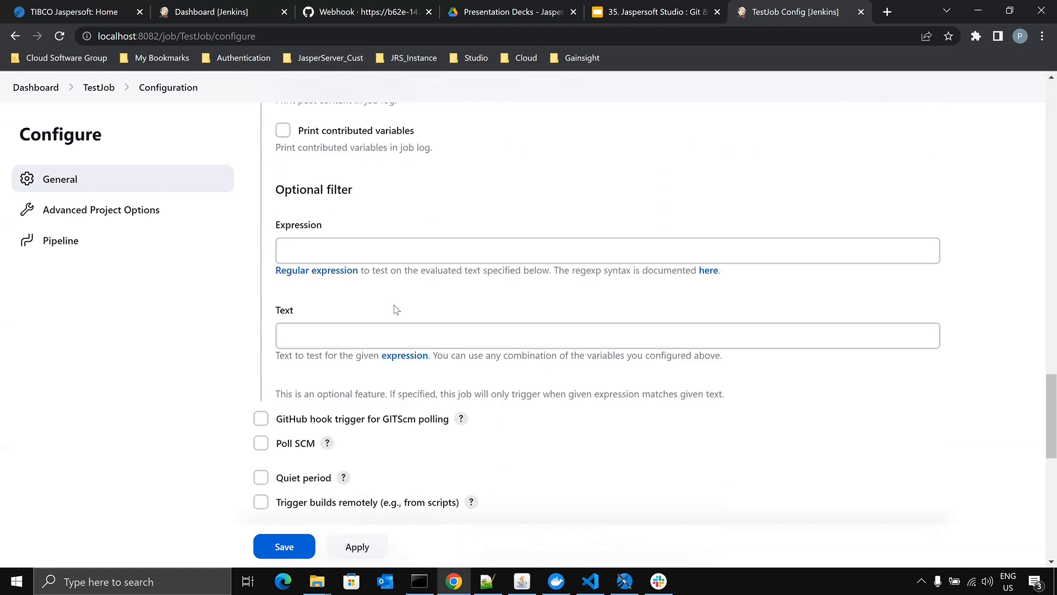
pyautogui.scroll(-4, 409, 330)
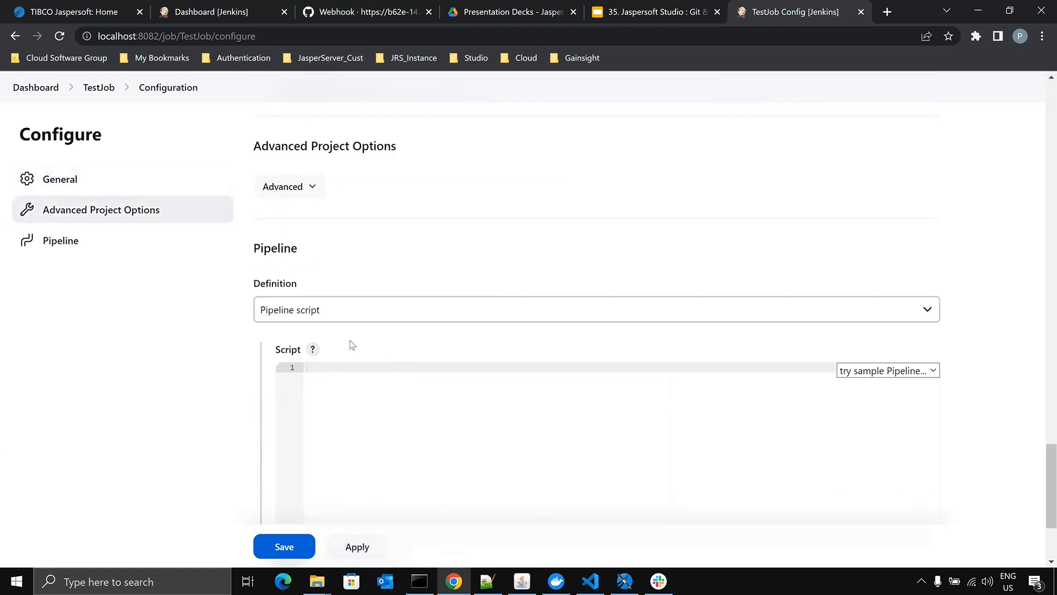
pyautogui.doubleClick(257, 247)
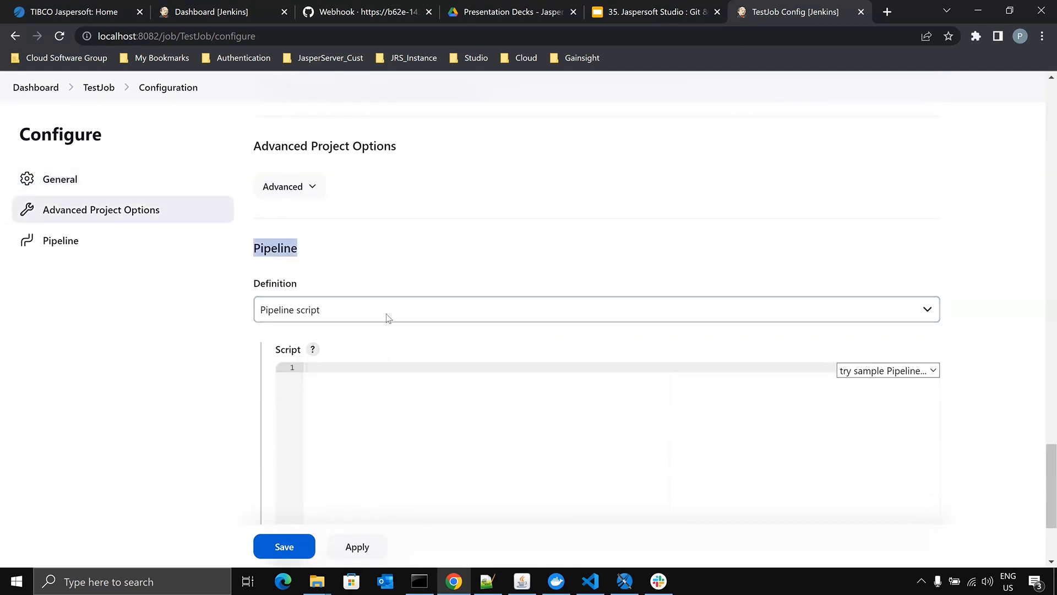
pyautogui.click(390, 318)
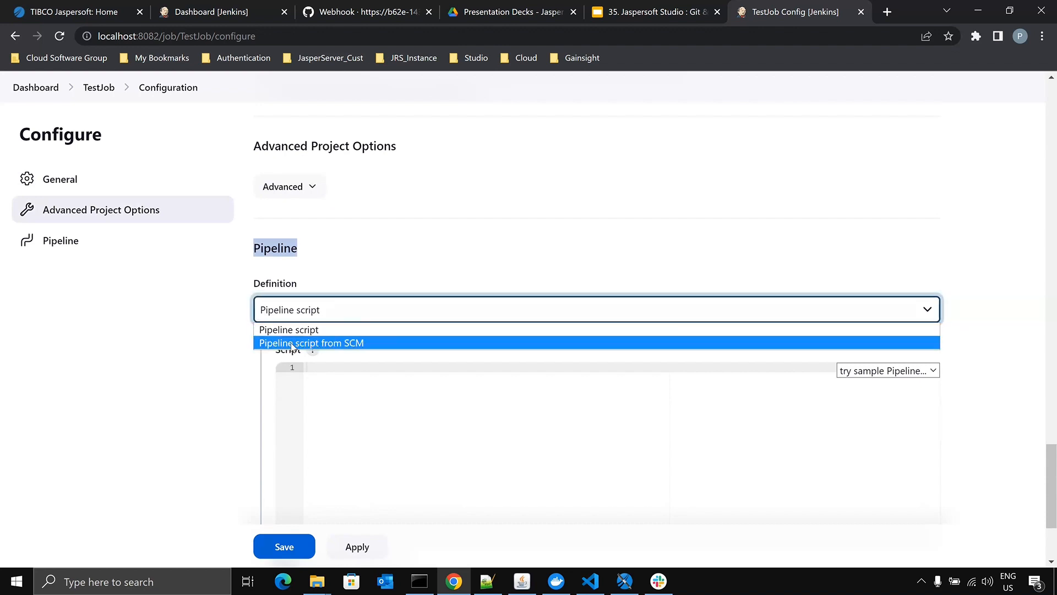
pyautogui.click(362, 343)
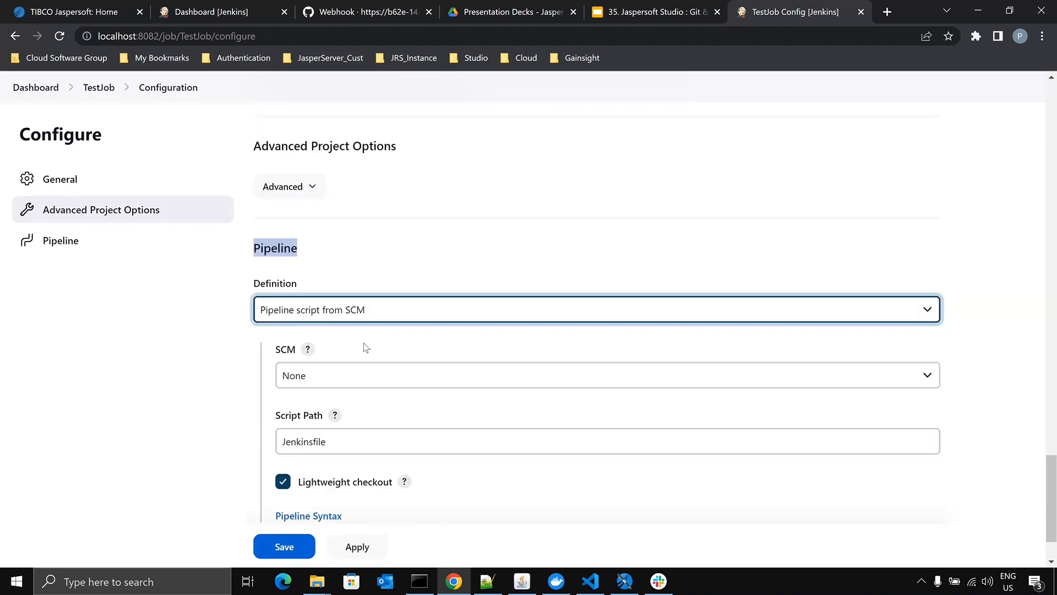
# - Choose Git as the SCM for TestJob's pipeline script
pyautogui.scroll(-1, 365, 355)
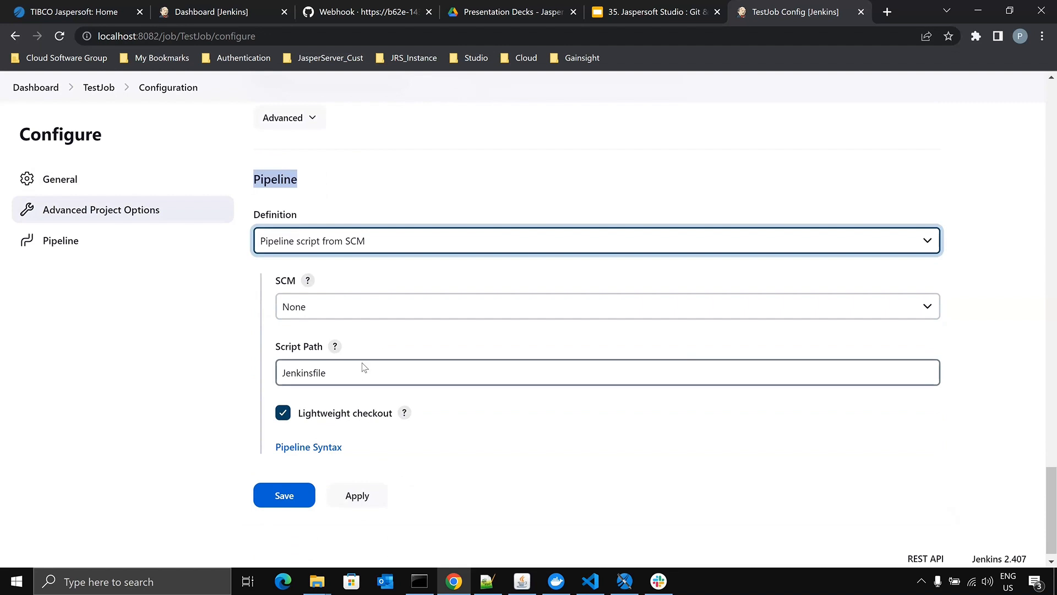
pyautogui.click(349, 308)
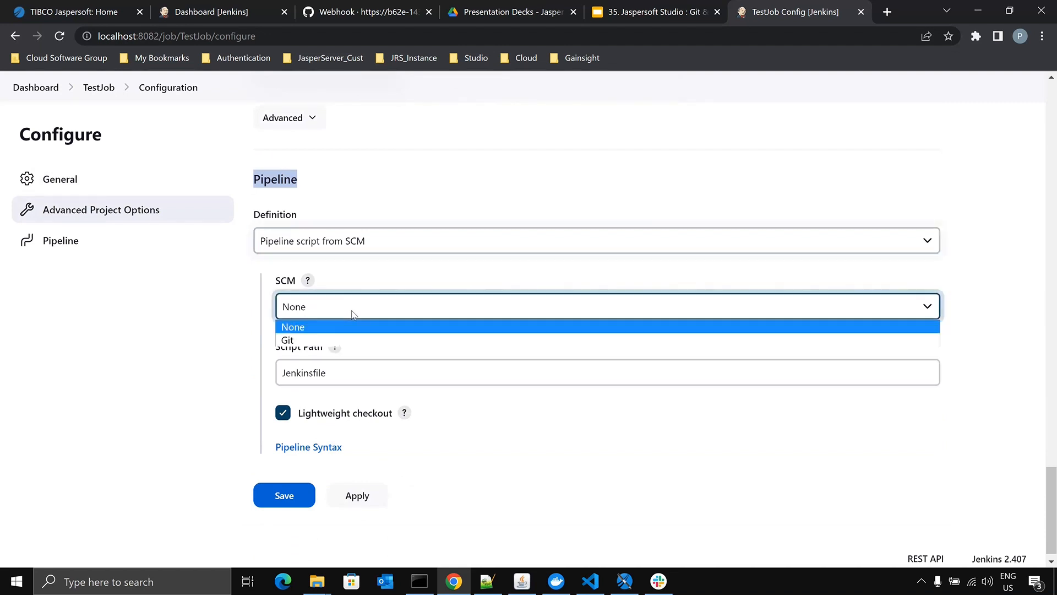
pyautogui.click(336, 340)
# - Copy the HTTPS clone URL of the DrJasper_Jenkins repository from GitHub for TestJob's empty Repository URL field and return to the job
pyautogui.scroll(-1, 361, 335)
pyautogui.click(365, 340)
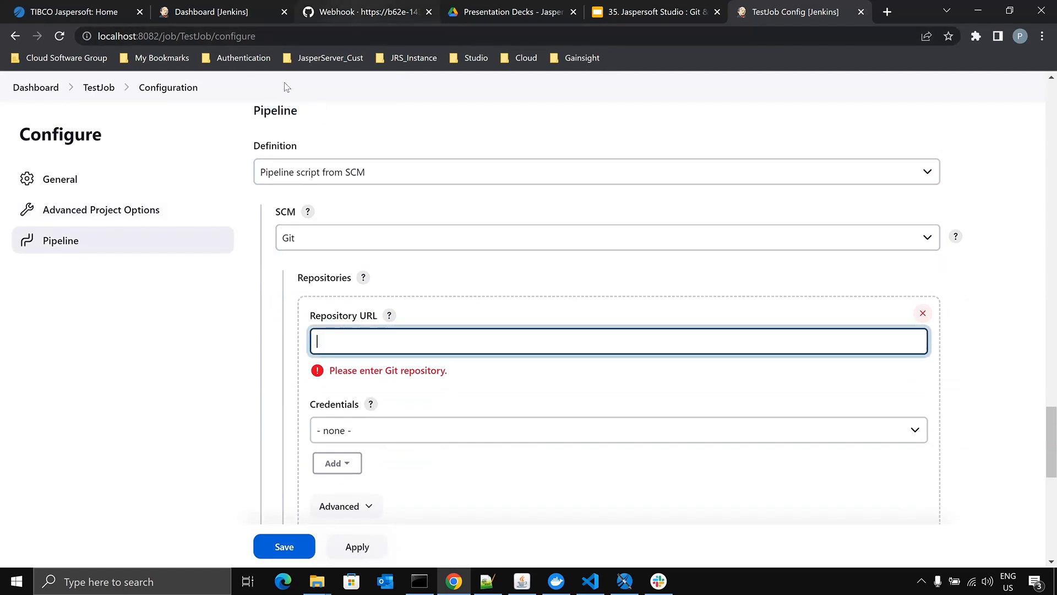
pyautogui.click(380, 12)
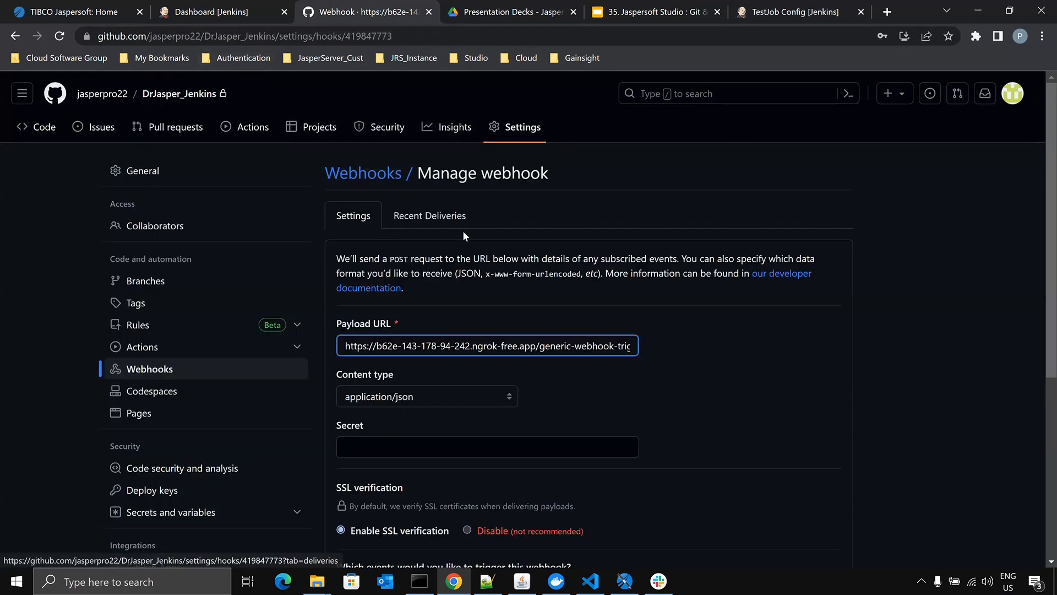
pyautogui.click(153, 95)
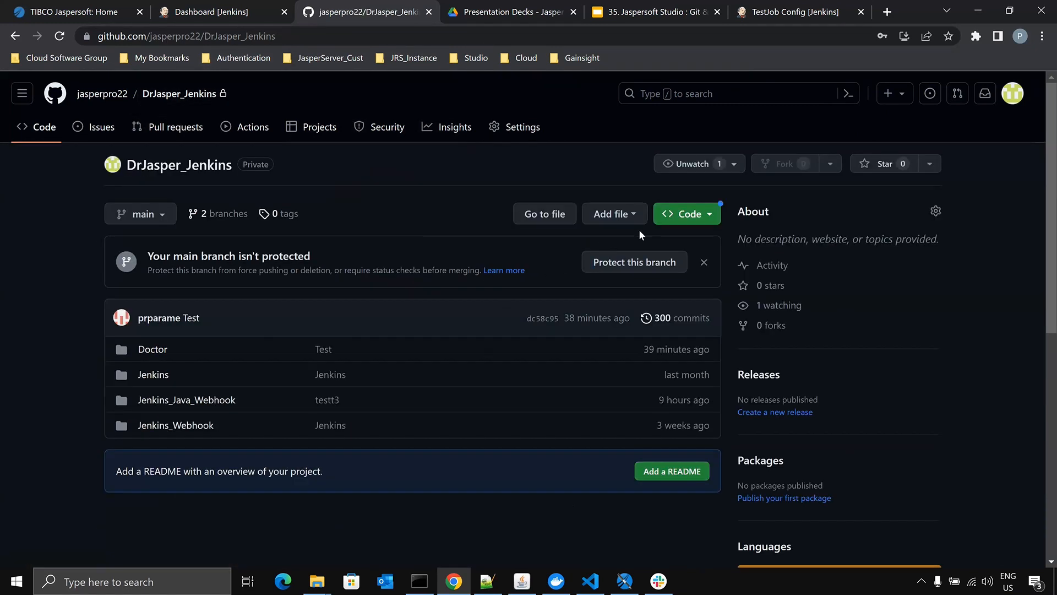
pyautogui.click(688, 215)
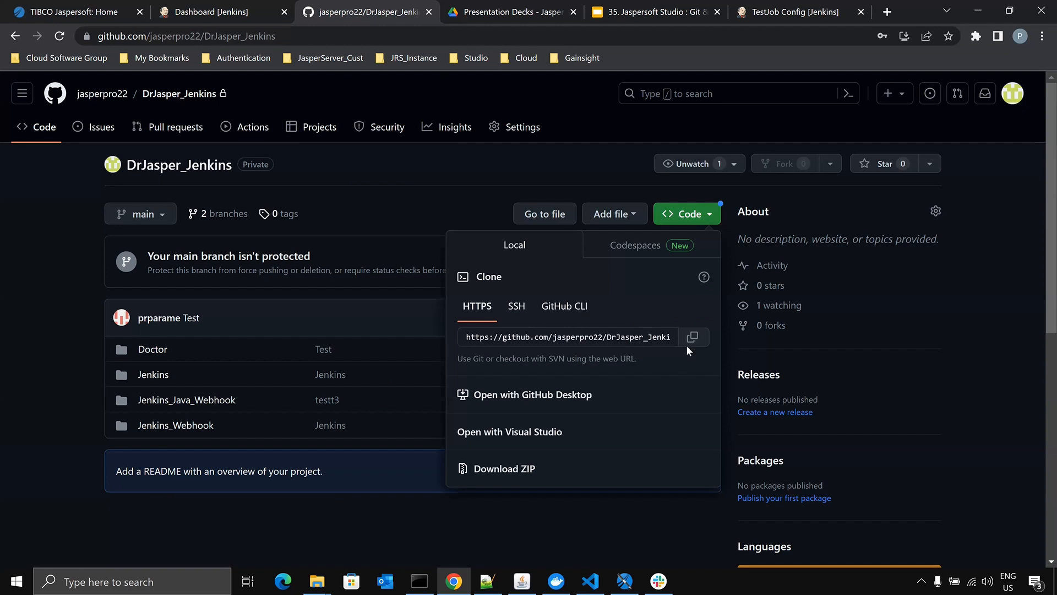
pyautogui.click(692, 336)
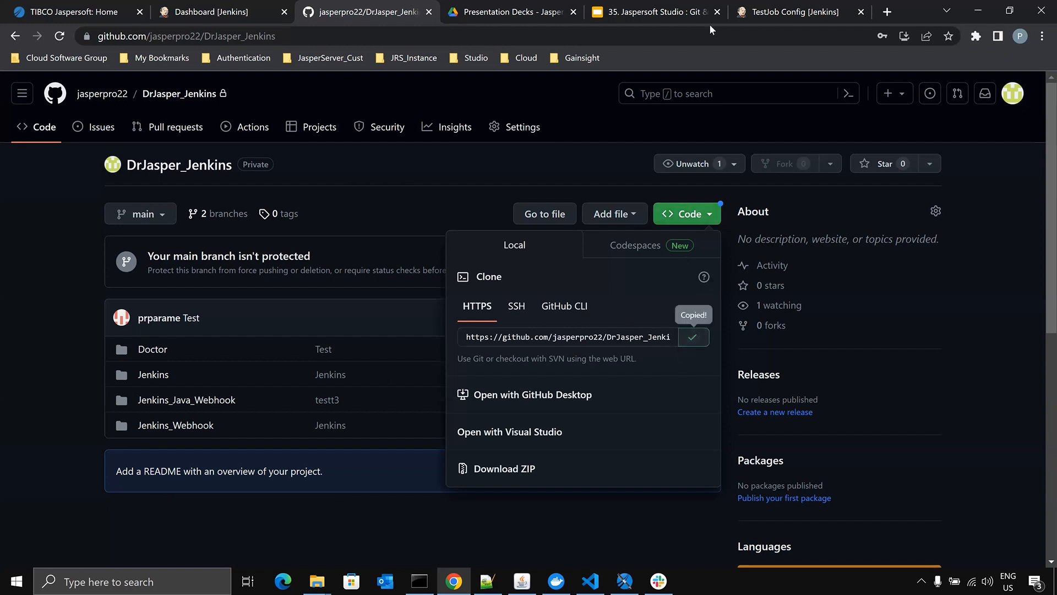
pyautogui.click(789, 17)
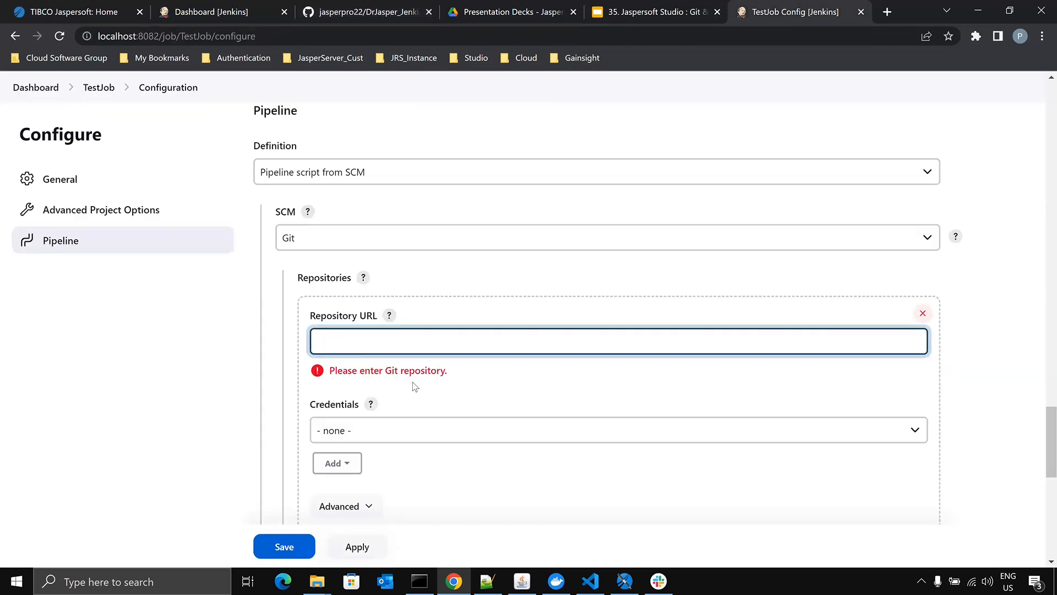
# - Open the Jenkins form for adding repository credentials and go to its Username field
pyautogui.scroll(-1, 414, 386)
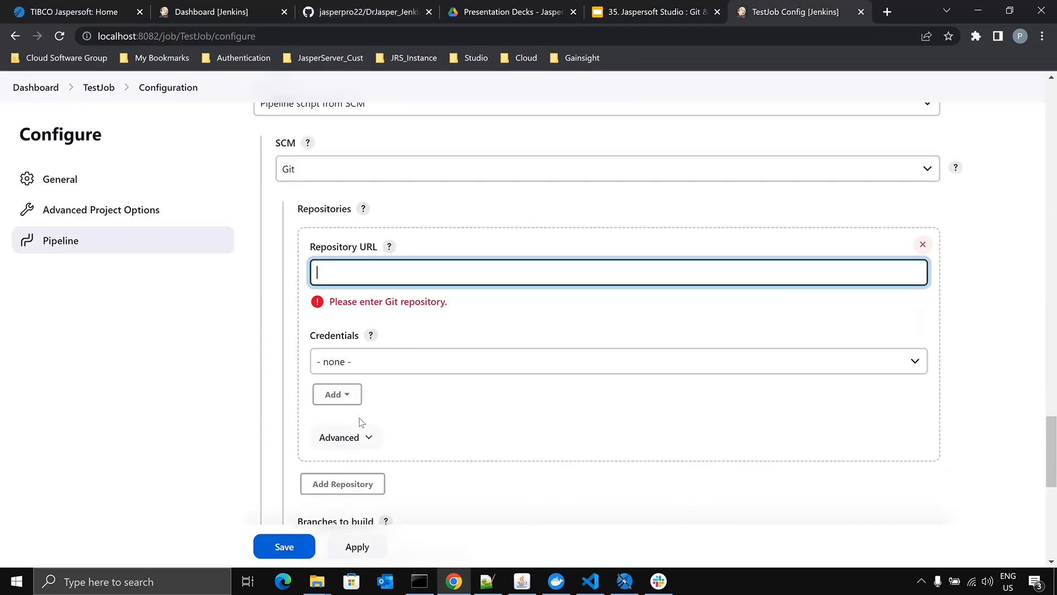
pyautogui.click(337, 395)
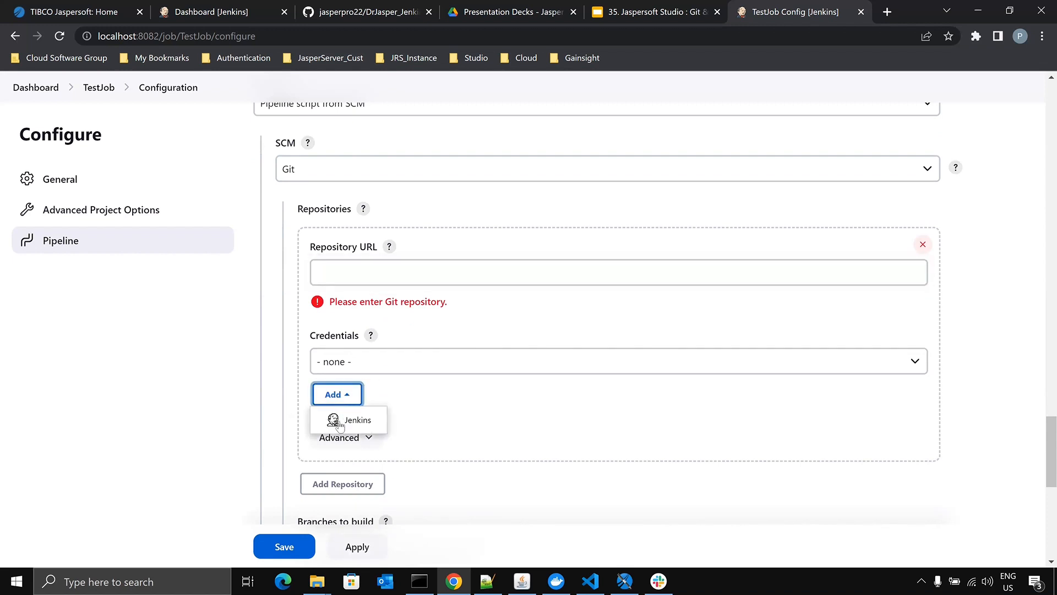
pyautogui.click(342, 422)
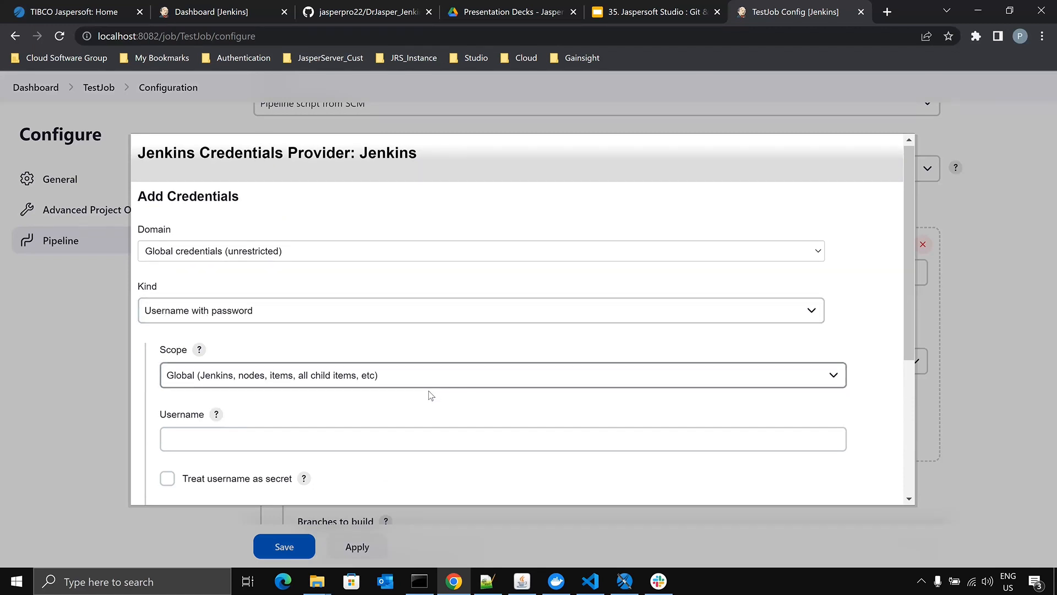
pyautogui.scroll(-1, 429, 394)
pyautogui.click(176, 372)
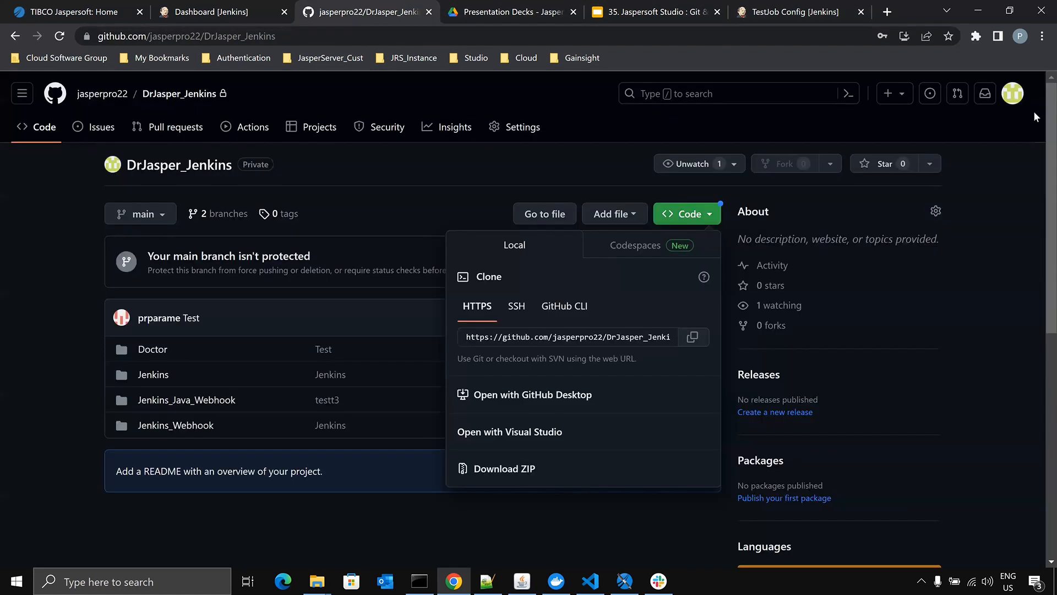
# - Look up the account's username in GitHub's profile menu and return to the credentials form in TestJob
pyautogui.click(1009, 98)
pyautogui.click(1013, 95)
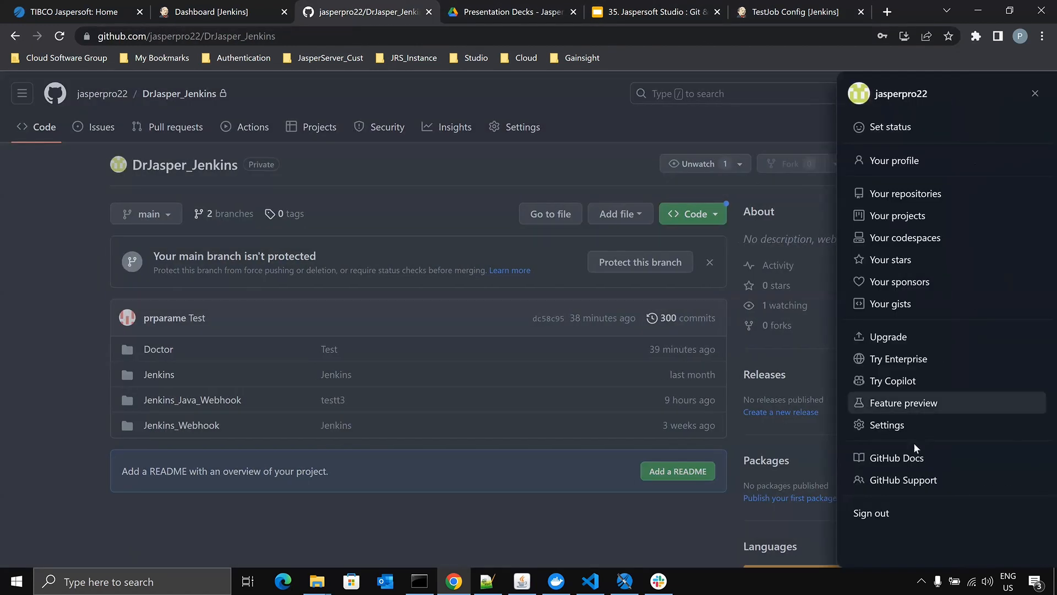
pyautogui.moveTo(935, 98); pyautogui.dragTo(864, 97)
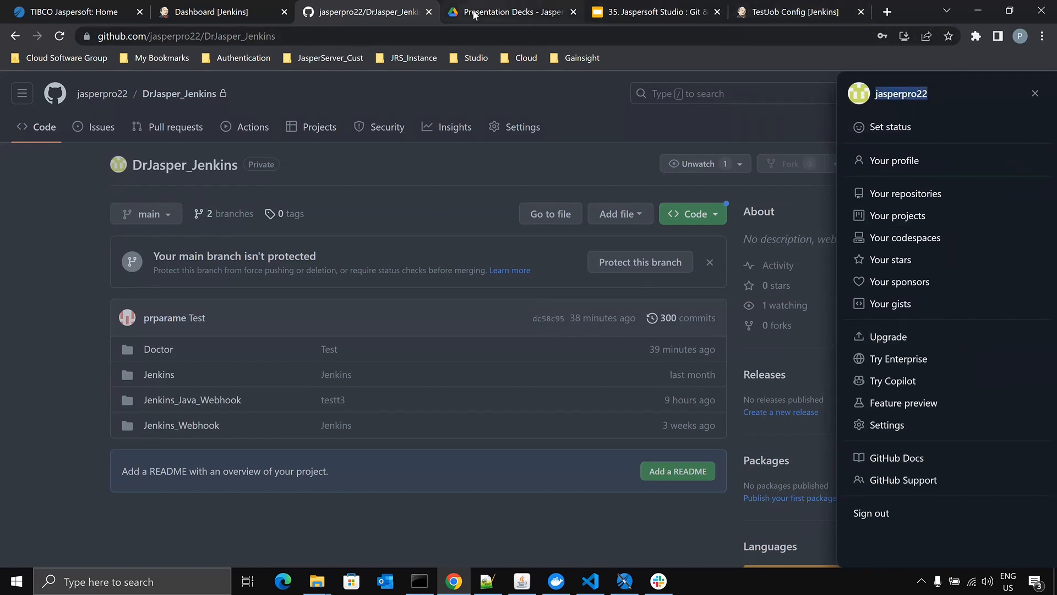
pyautogui.click(625, 113)
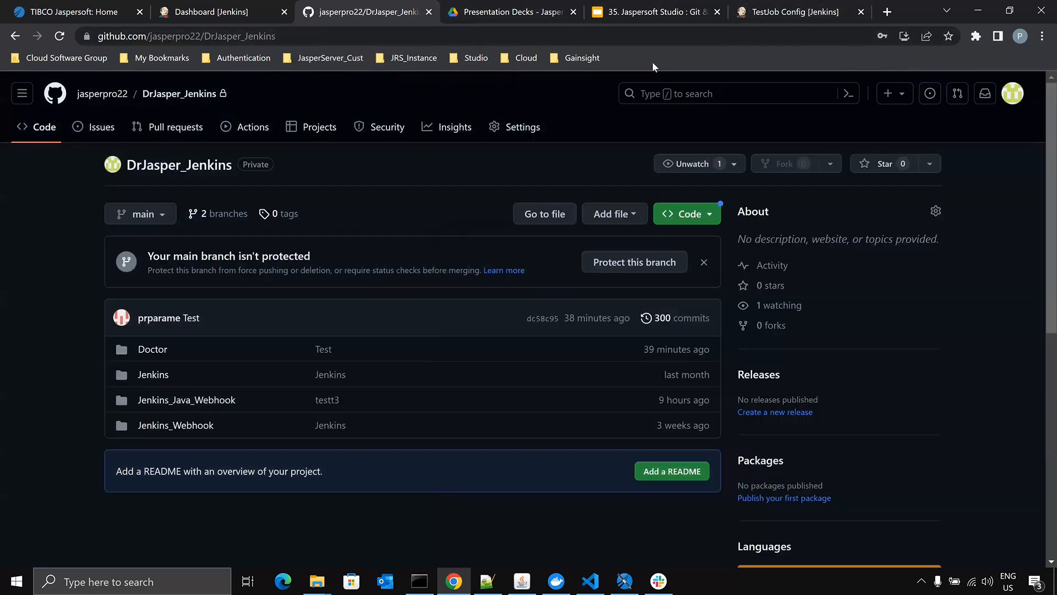
pyautogui.click(786, 13)
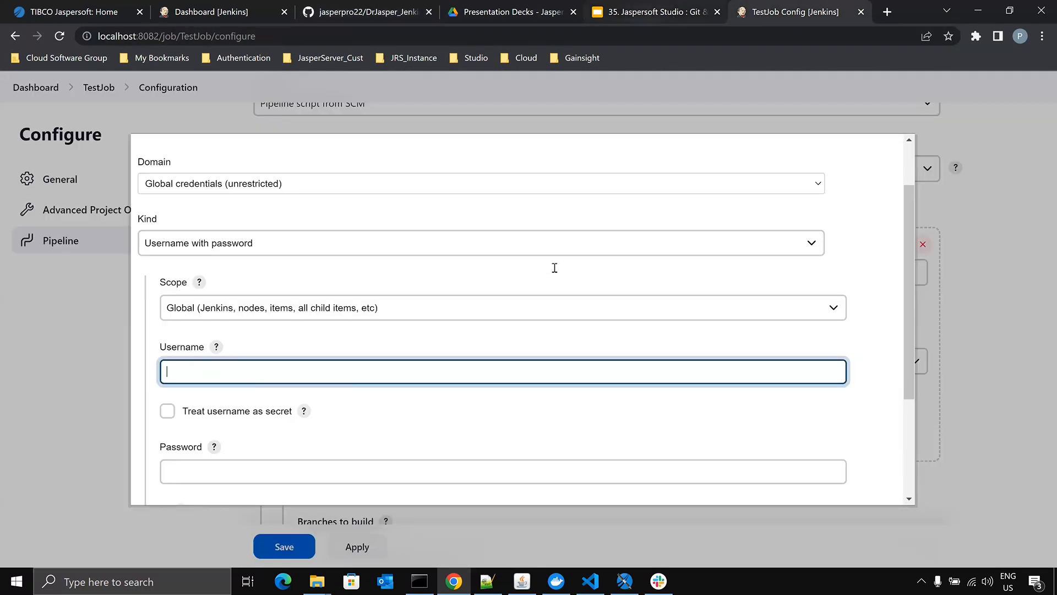
# - Examine the Webhook Configuration slides for the Git SCM, repository URL, Git user name and Personal Access Token instructions
pyautogui.click(655, 12)
pyautogui.scroll(-1, 498, 371)
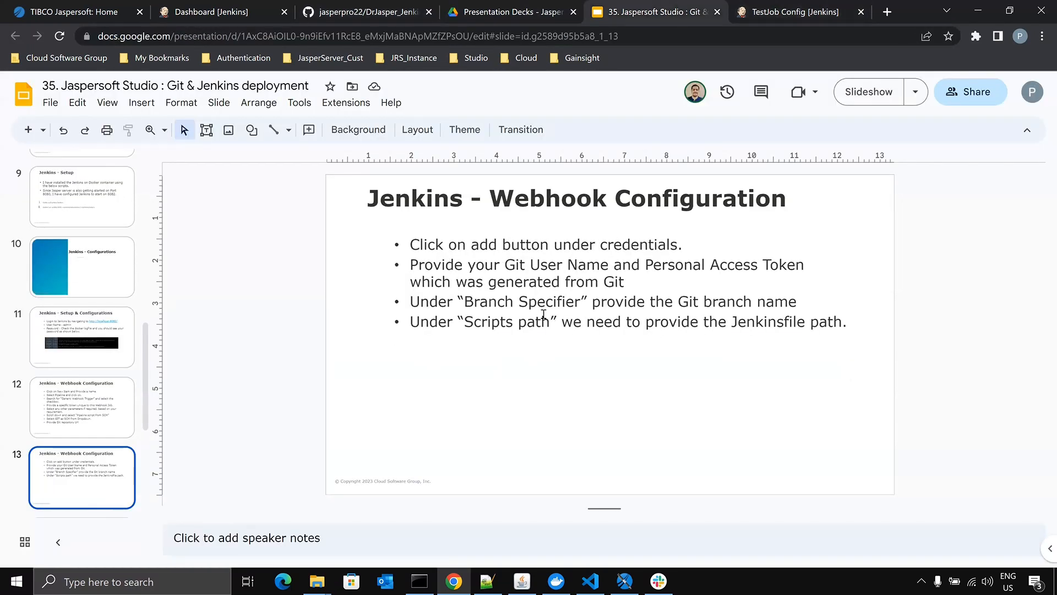
pyautogui.scroll(-1, 503, 315)
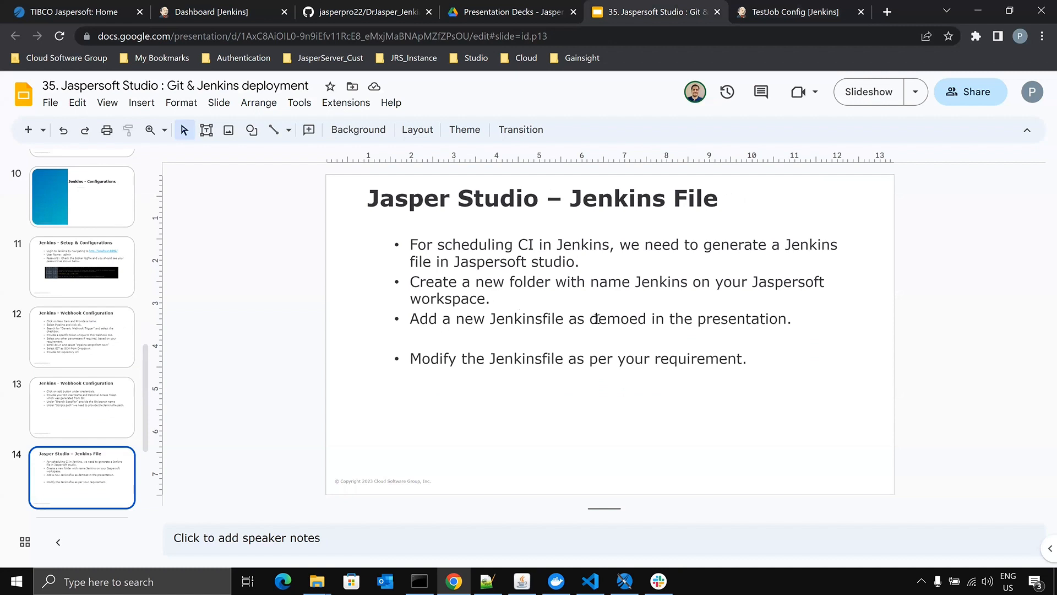
pyautogui.scroll(2, 598, 319)
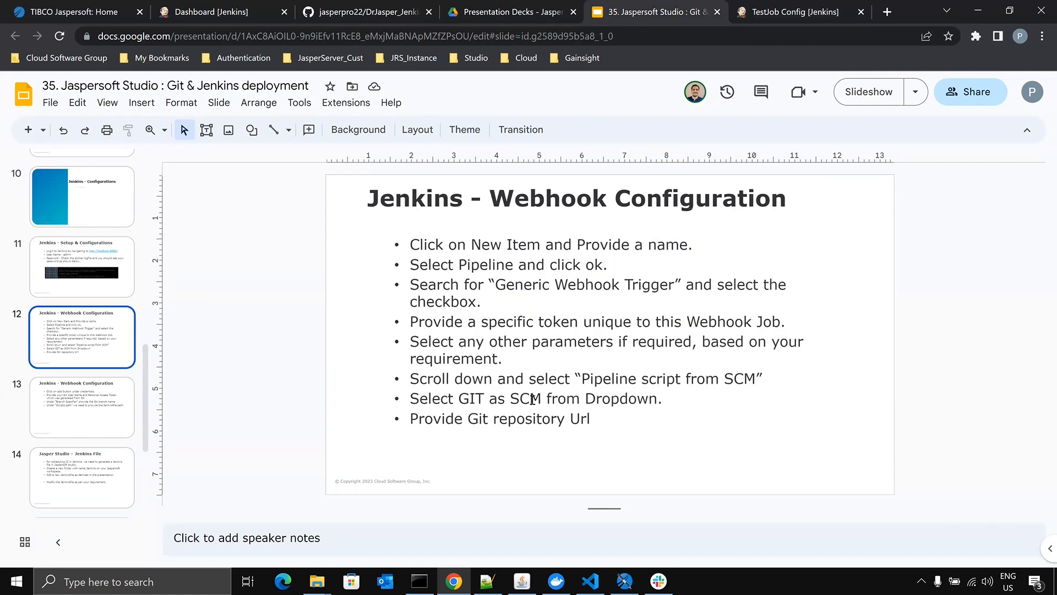
pyautogui.moveTo(463, 400); pyautogui.dragTo(624, 412)
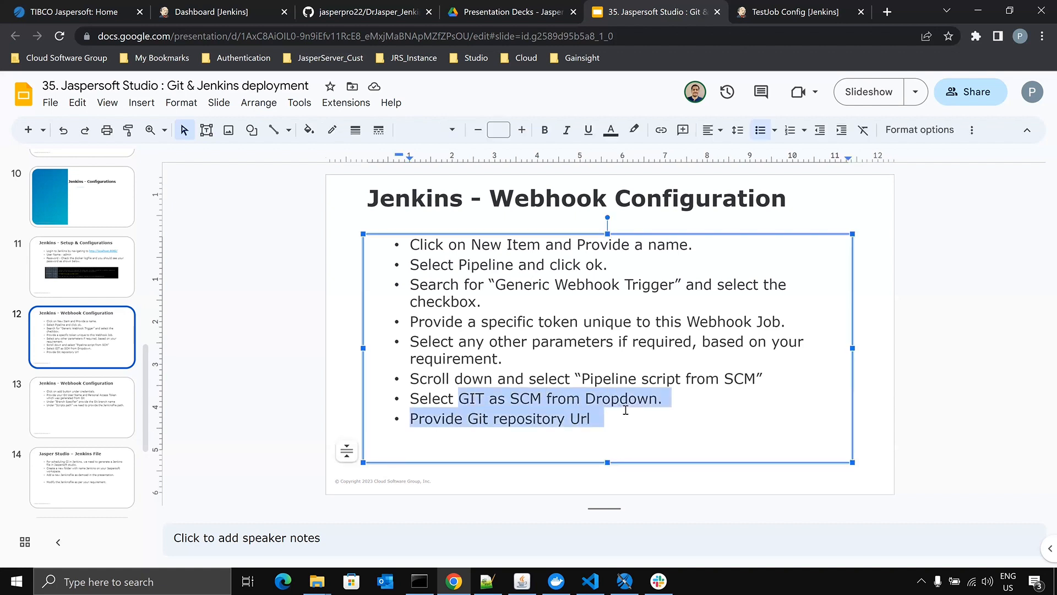
pyautogui.scroll(-1, 266, 336)
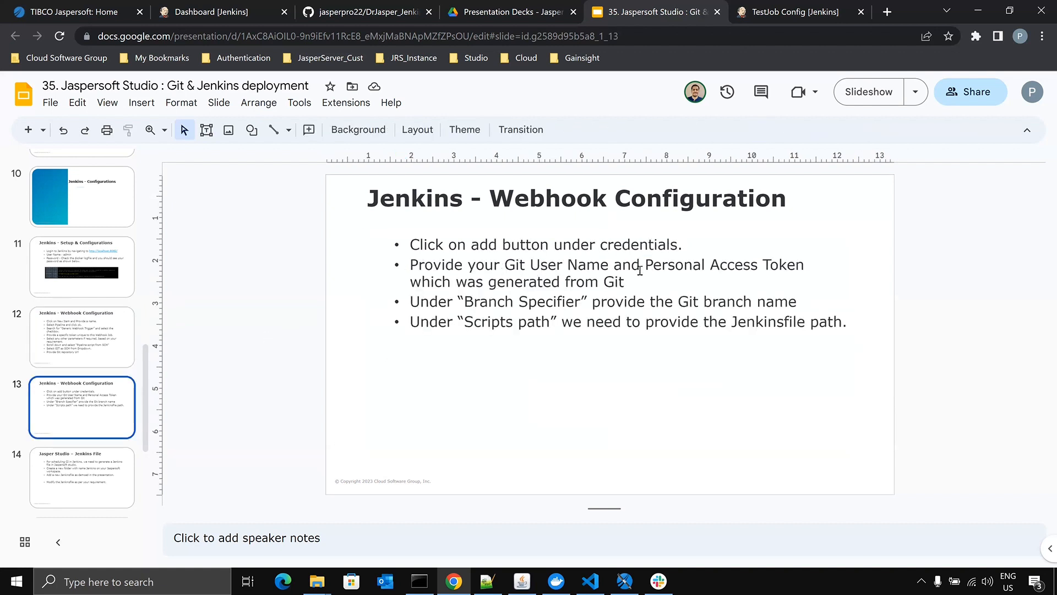
pyautogui.click(533, 265)
pyautogui.moveTo(531, 265); pyautogui.dragTo(802, 267)
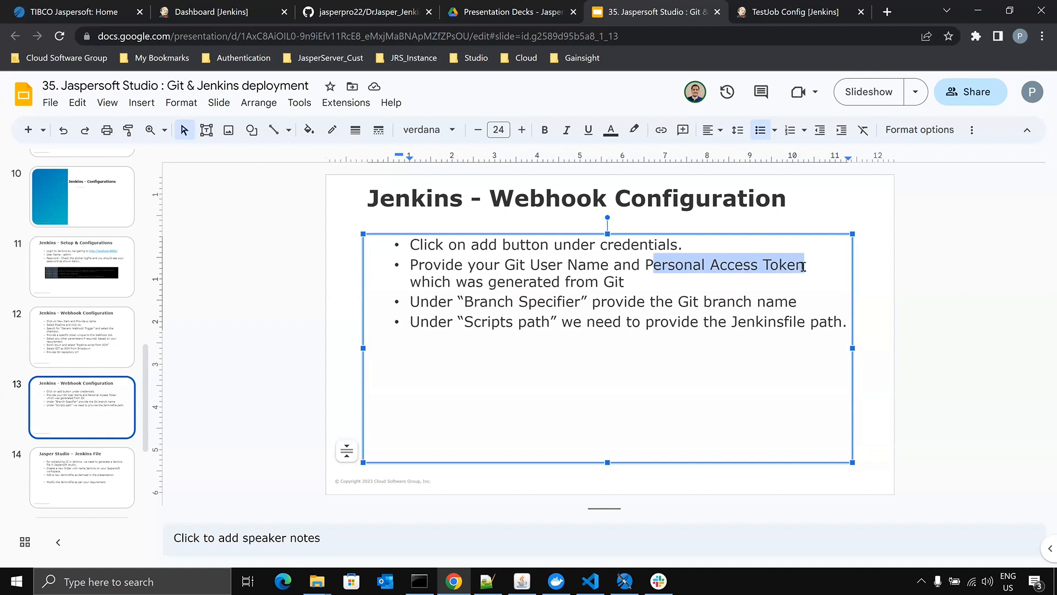
pyautogui.click(803, 267)
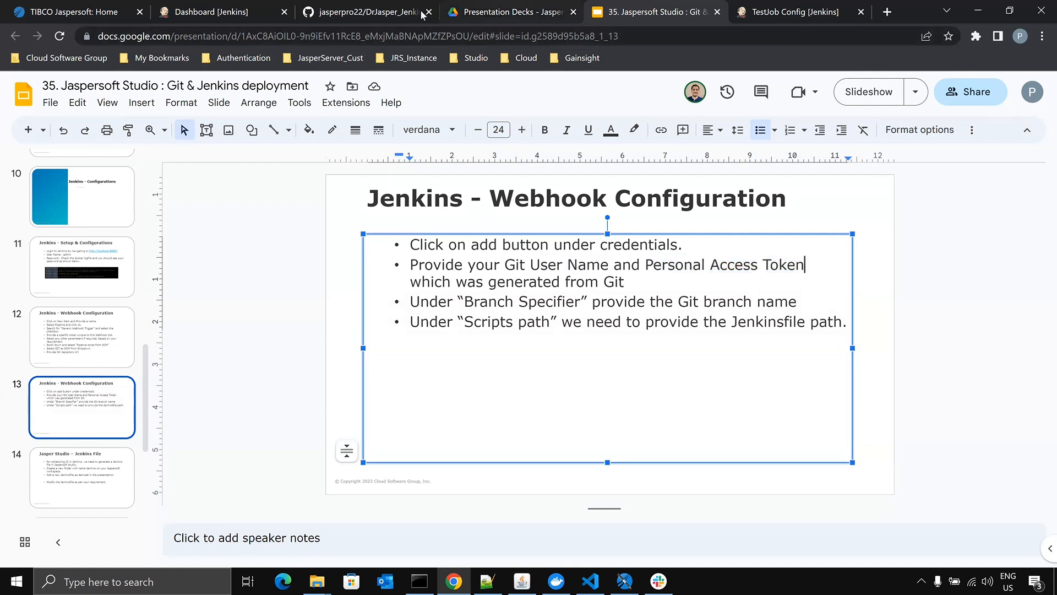
pyautogui.click(364, 12)
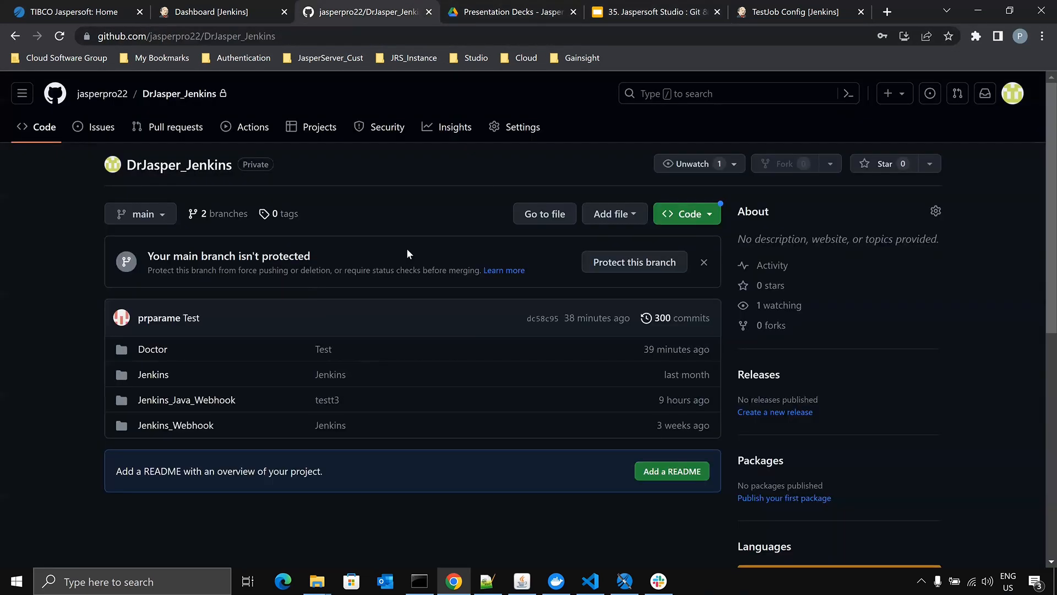
pyautogui.click(648, 14)
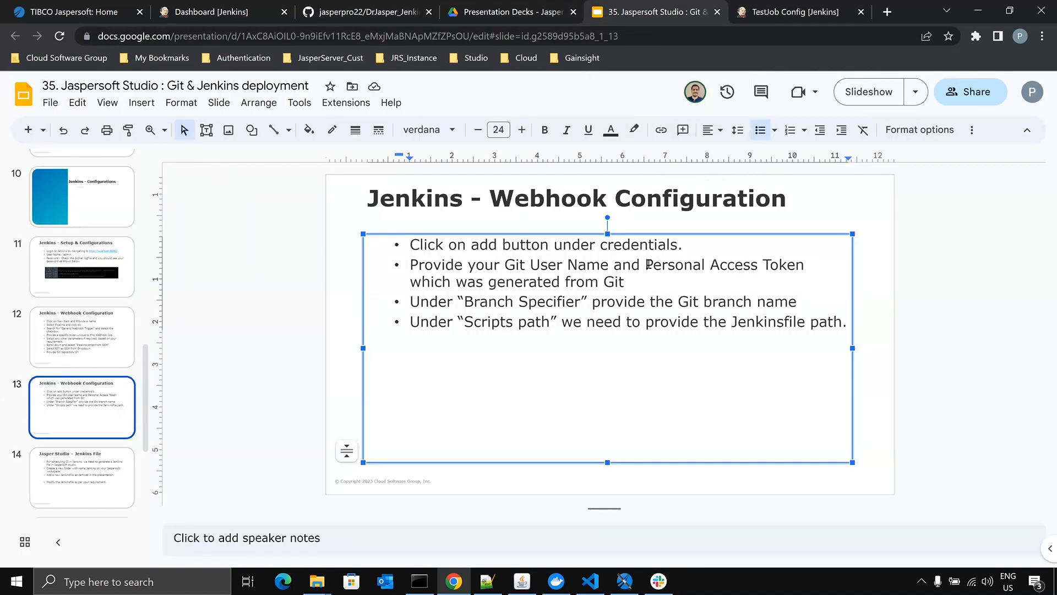
pyautogui.moveTo(648, 264); pyautogui.dragTo(801, 261)
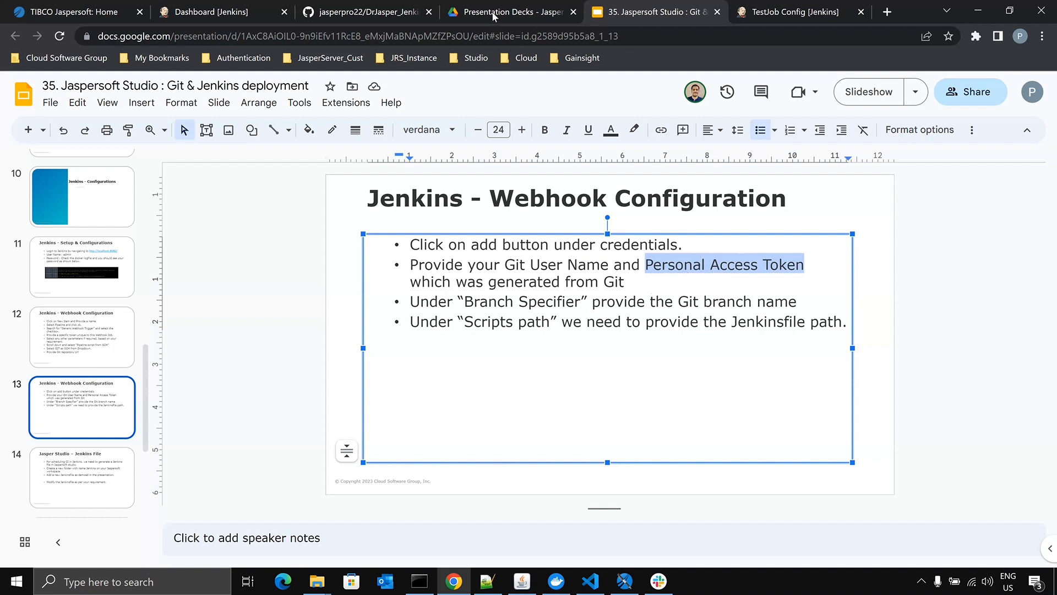
# - Return to TestJob's credentials form and review its Username, Password, ID and Description fields
pyautogui.click(331, 13)
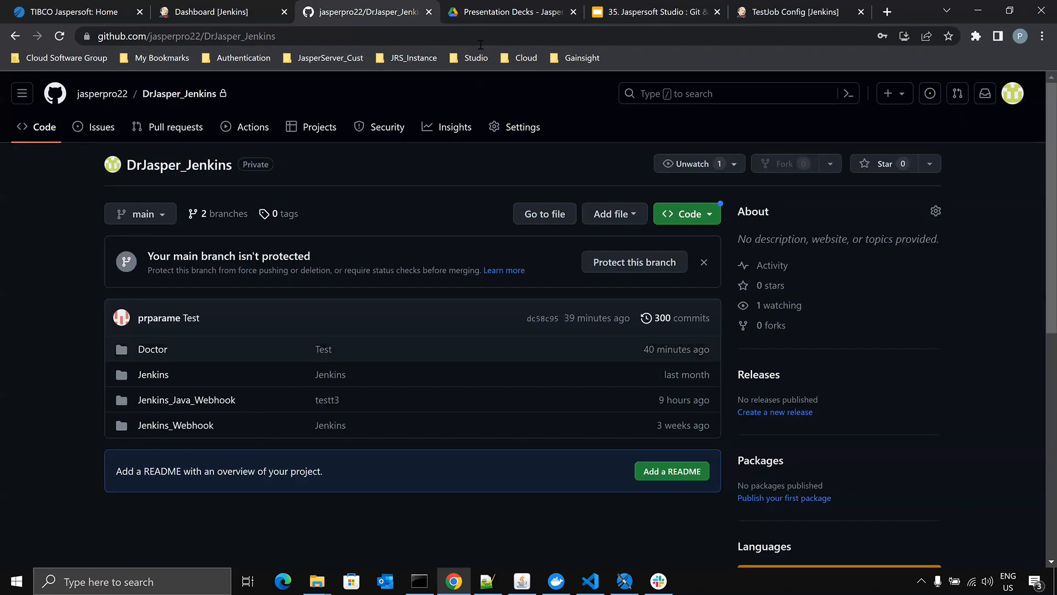
pyautogui.click(224, 12)
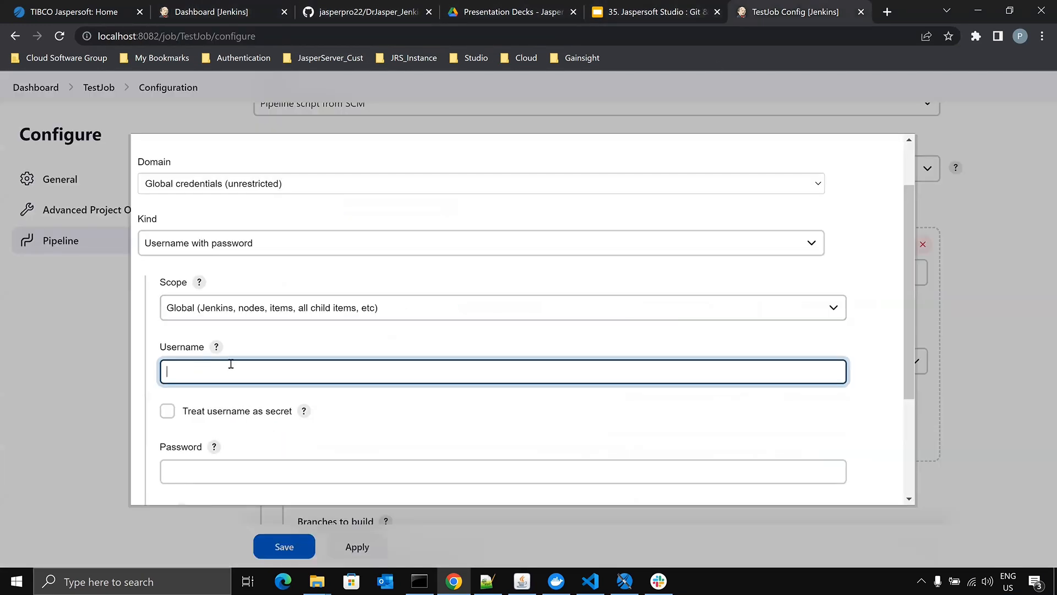
pyautogui.scroll(-3, 228, 365)
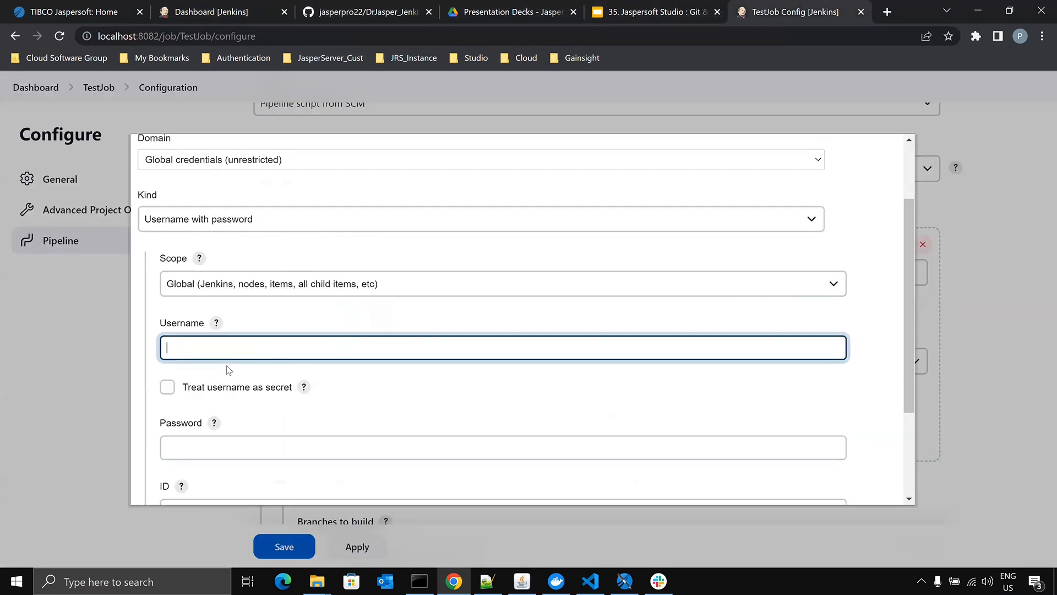
pyautogui.click(224, 337)
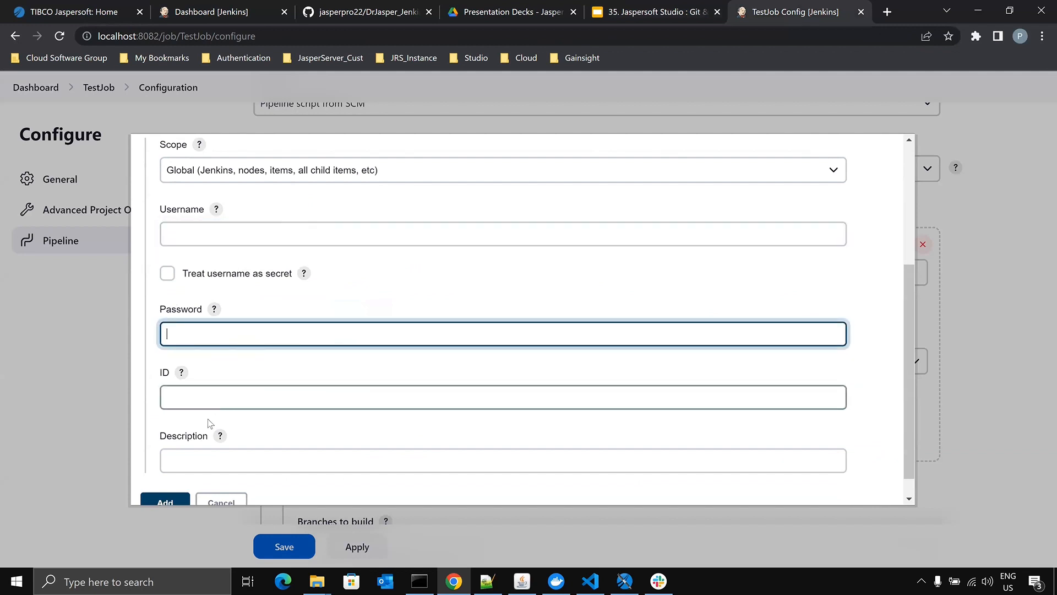
pyautogui.scroll(-1, 182, 457)
pyautogui.scroll(5, 820, 256)
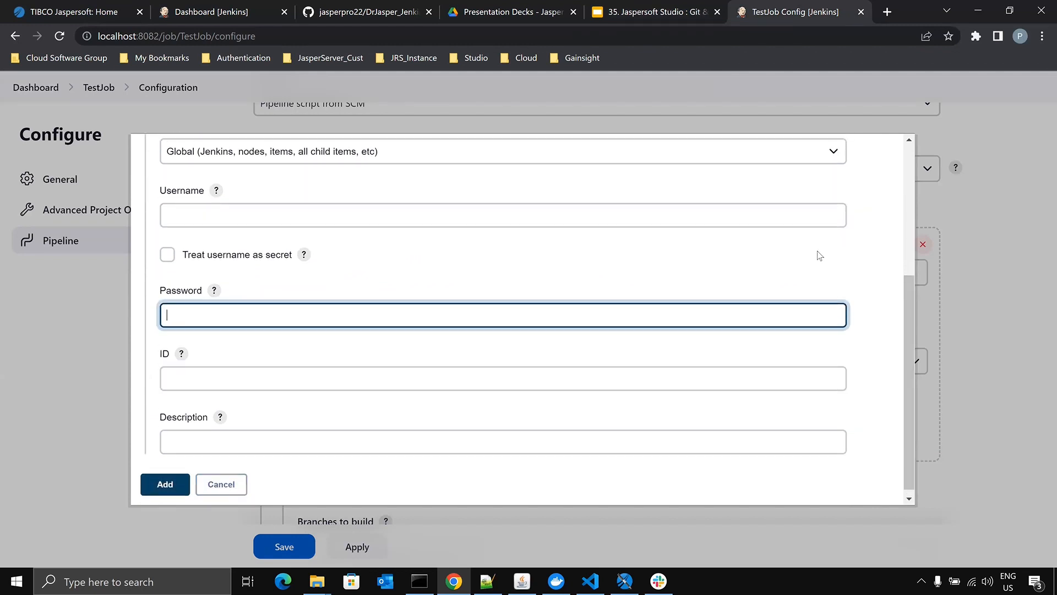
pyautogui.scroll(-4, 847, 236)
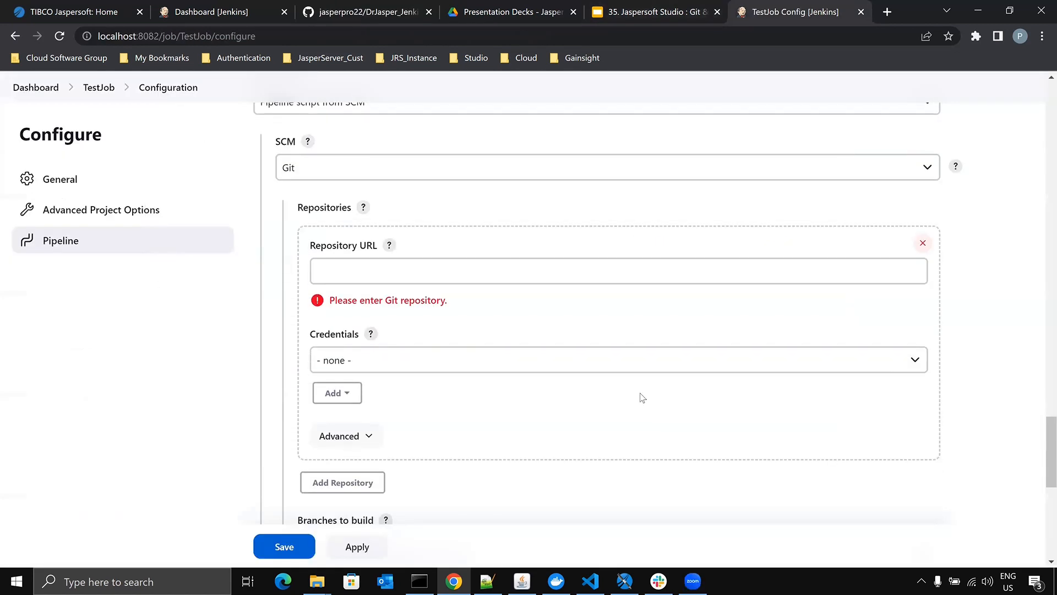
# - Select the branch name in TestJob's Branch Specifier and check the DrJasper_Jenkins repository's branch name on GitHub
pyautogui.scroll(-8, 643, 374)
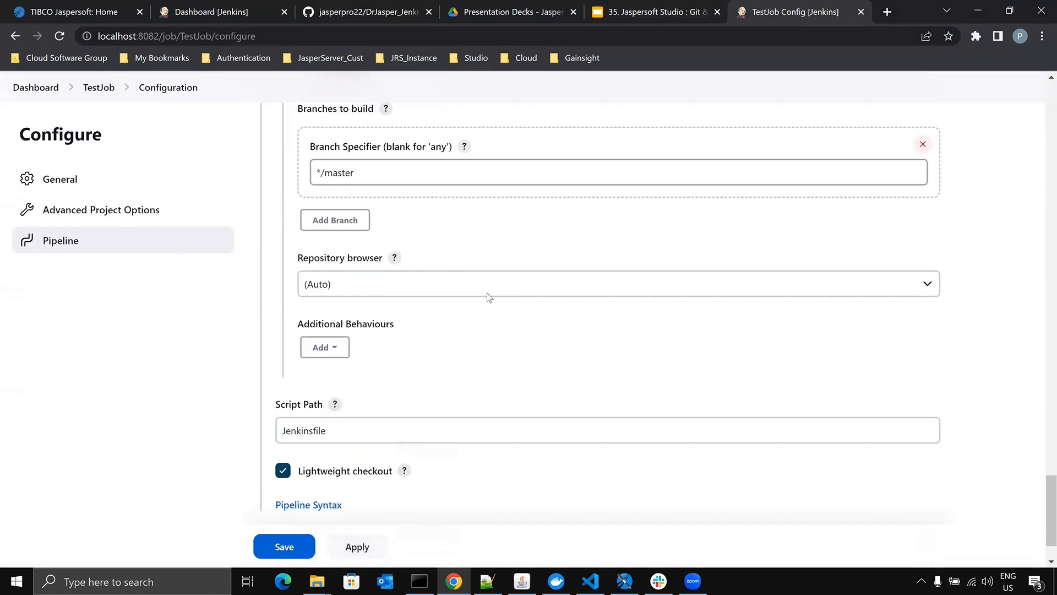
pyautogui.scroll(2, 418, 248)
pyautogui.click(402, 234)
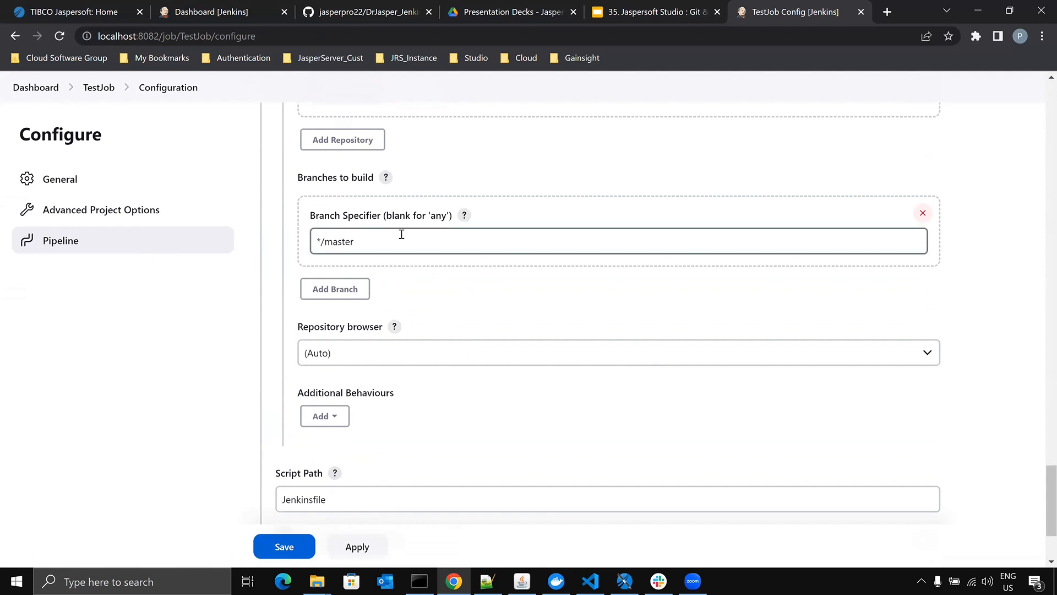
pyautogui.moveTo(319, 212); pyautogui.dragTo(366, 227)
pyautogui.click(336, 243)
pyautogui.doubleClick(337, 243)
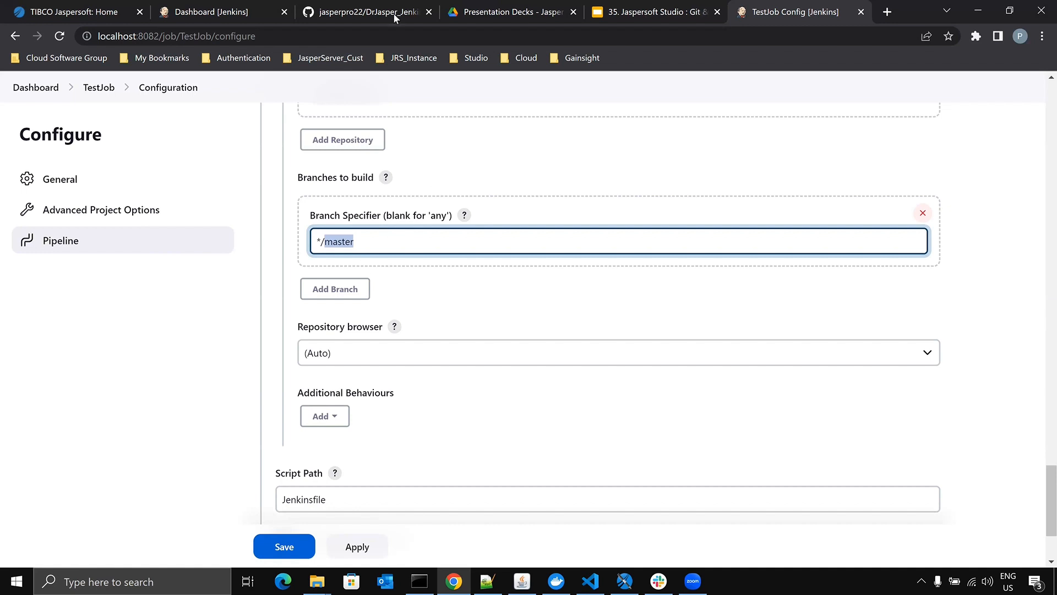
pyautogui.click(375, 19)
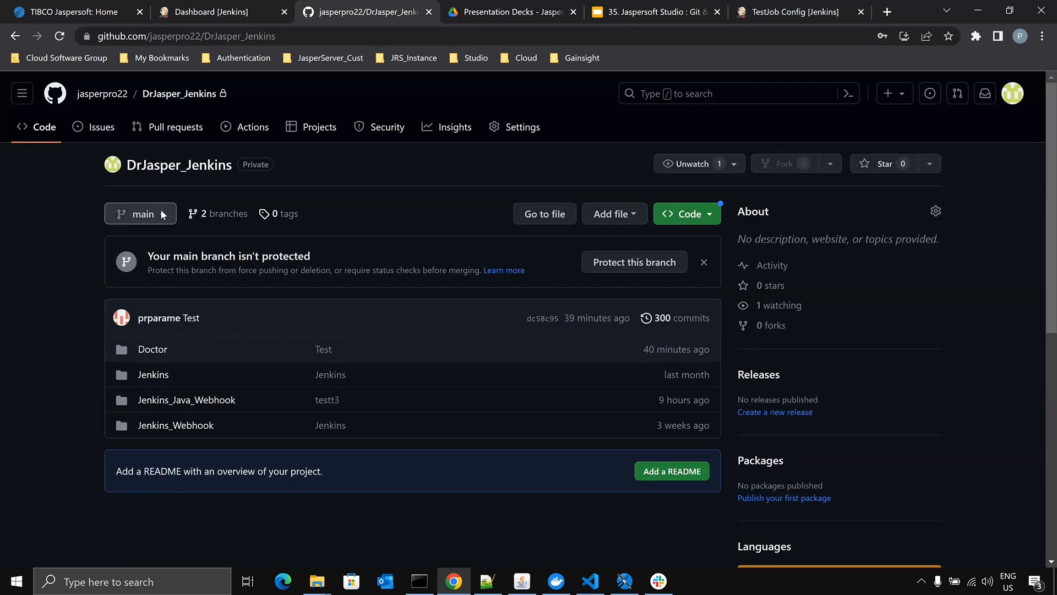
pyautogui.click(760, 9)
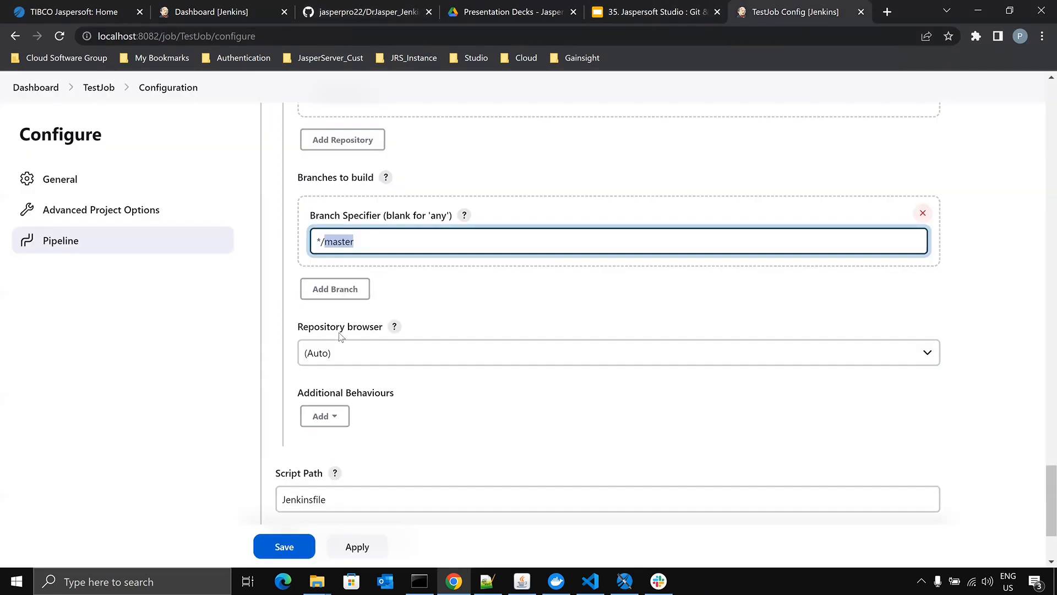
# - Set TestJob's Branch Specifier to */main and select the Jenkinsfile entry in its Script Path
pyautogui.write('ma')
pyautogui.scroll(-3, 388, 377)
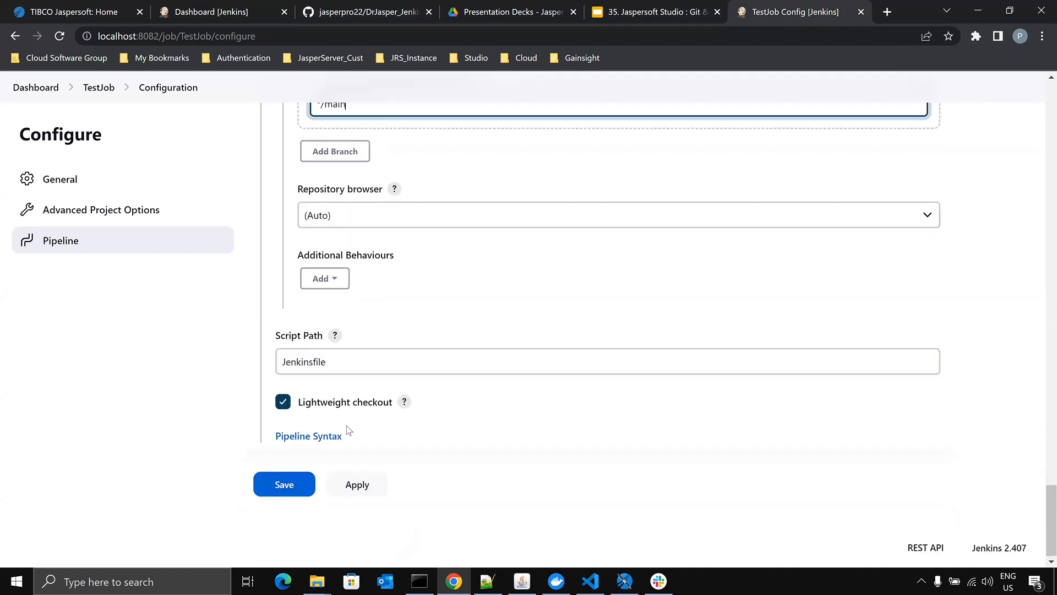
pyautogui.doubleClick(342, 362)
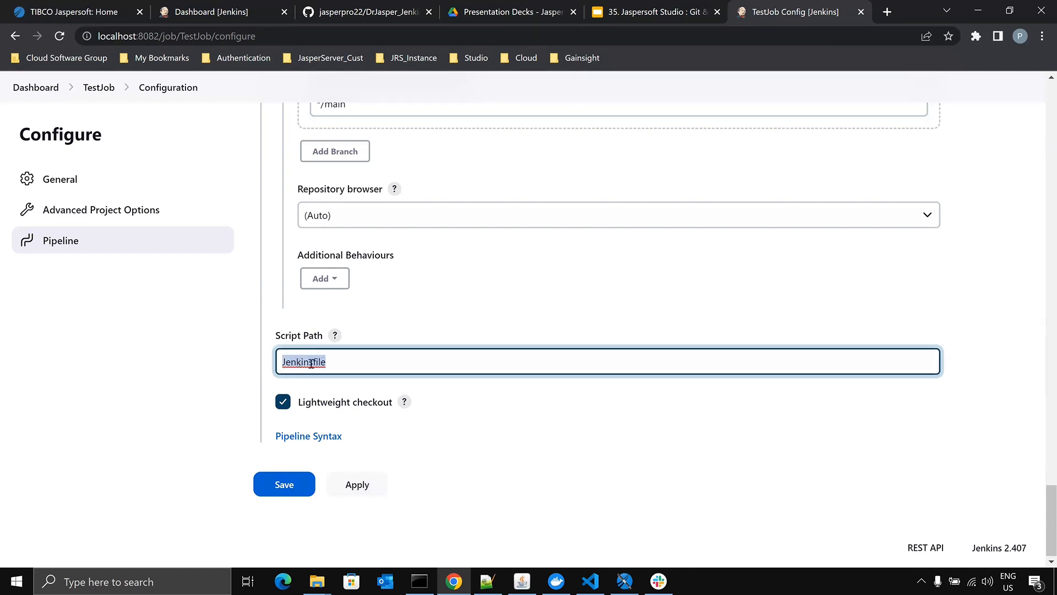
# - Look up the Jenkinsfile in GitHub's Jenkins_Java_Webhook folder and return to TestJob's repository settings
pyautogui.click(345, 15)
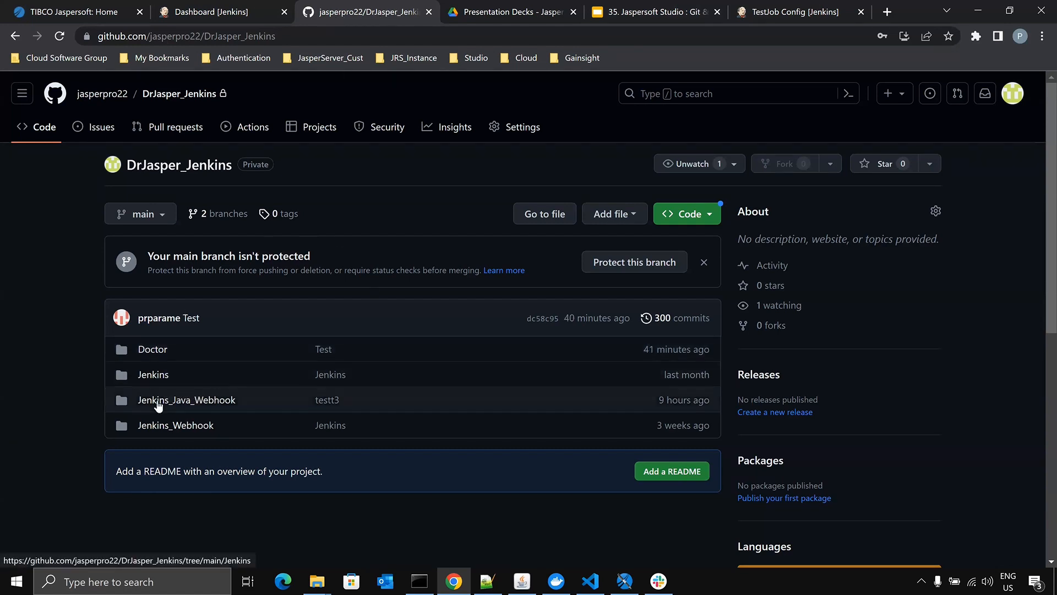
pyautogui.click(187, 401)
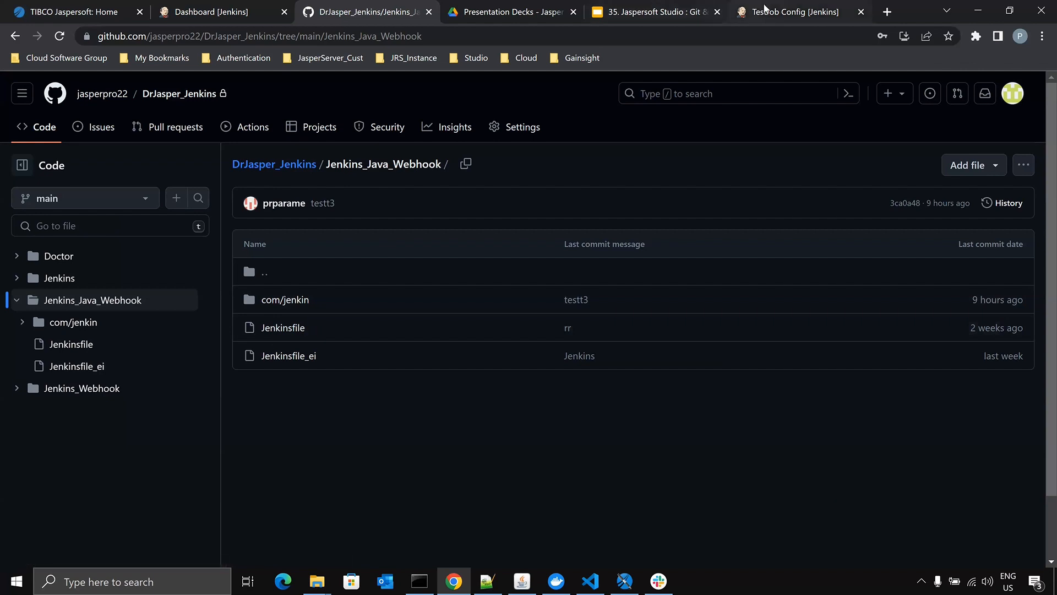
pyautogui.click(738, 14)
pyautogui.scroll(7, 146, 179)
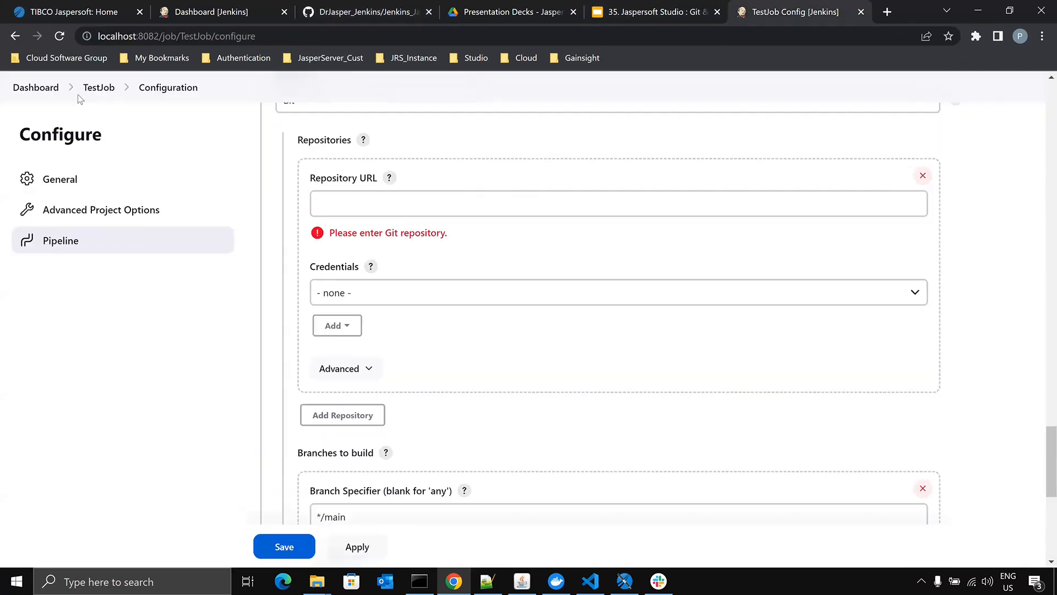
# - Leave TestJob's configuration without saving and open the configuration of the Webhook_java pipeline
pyautogui.click(39, 94)
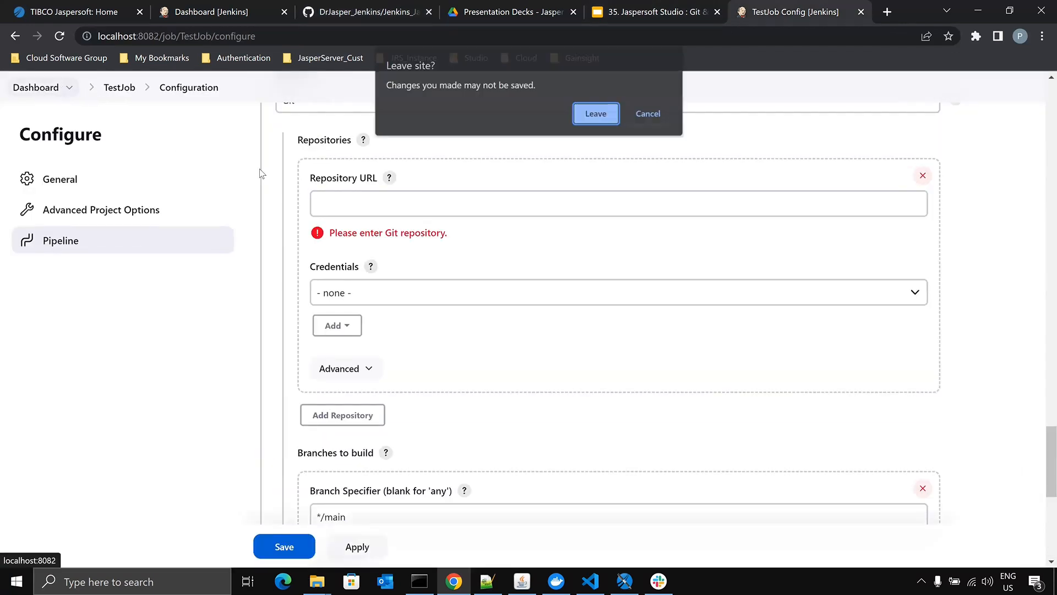
pyautogui.click(593, 113)
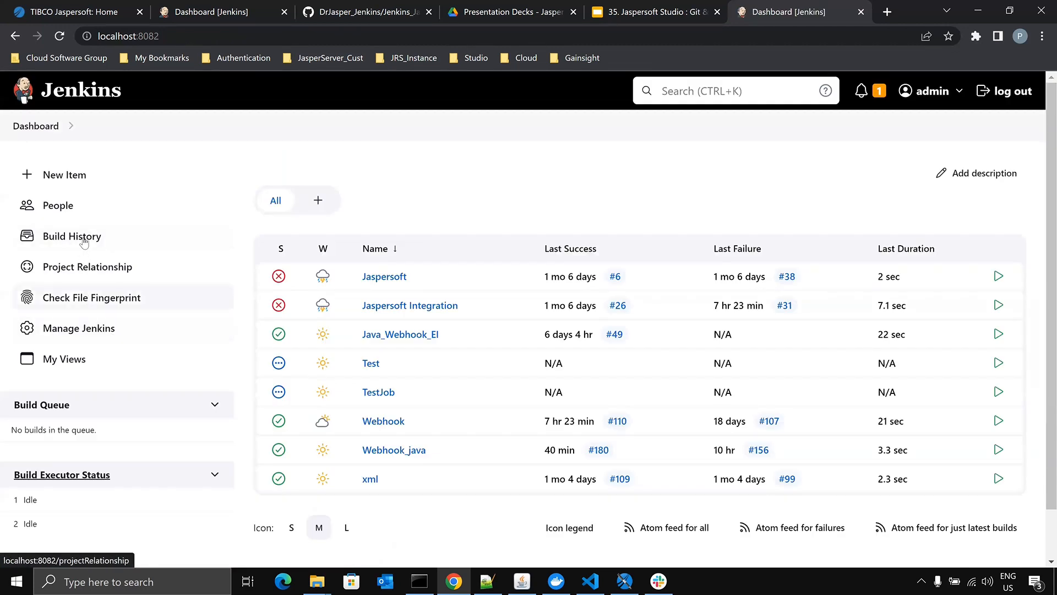
pyautogui.click(399, 455)
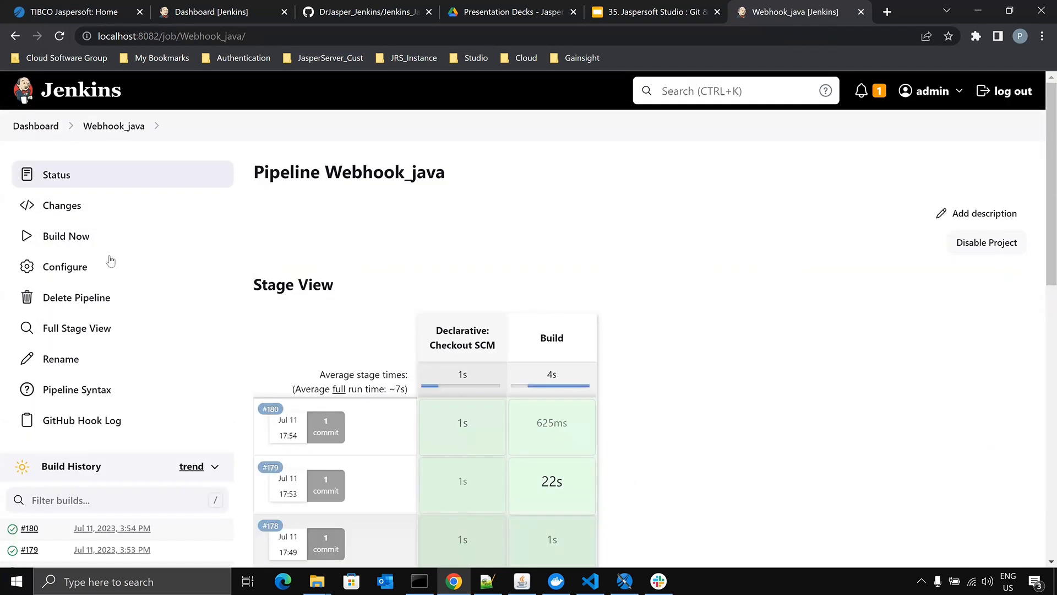
pyautogui.click(78, 267)
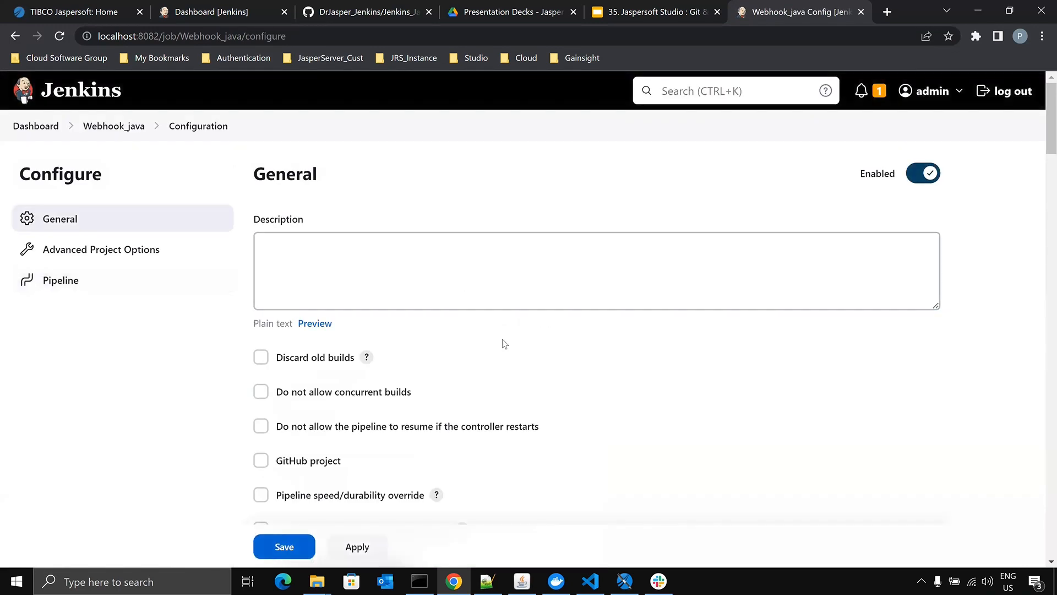
# - Examine Webhook_java's Generic Webhook Trigger settings and select the value in its Token field
pyautogui.scroll(-5, 501, 338)
pyautogui.scroll(-6, 503, 339)
pyautogui.scroll(4, 526, 318)
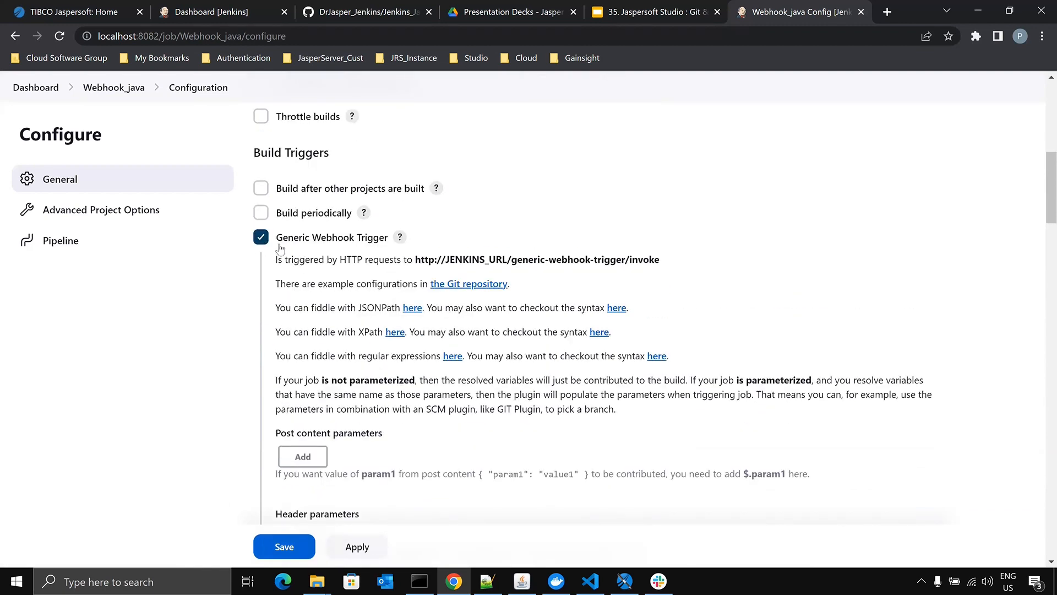
pyautogui.scroll(-1, 410, 333)
pyautogui.scroll(-7, 410, 333)
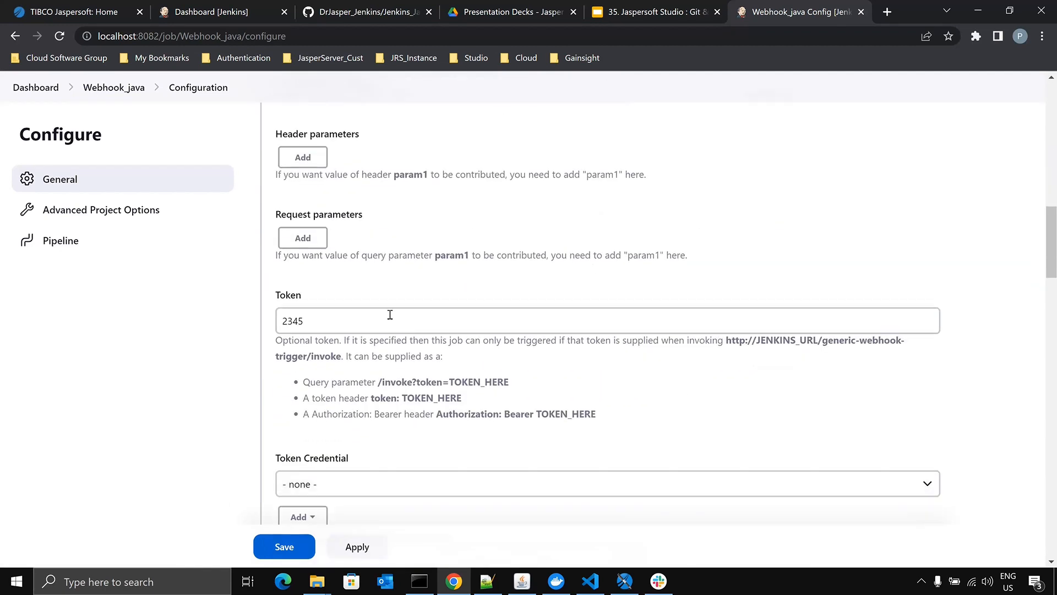
pyautogui.doubleClick(293, 218)
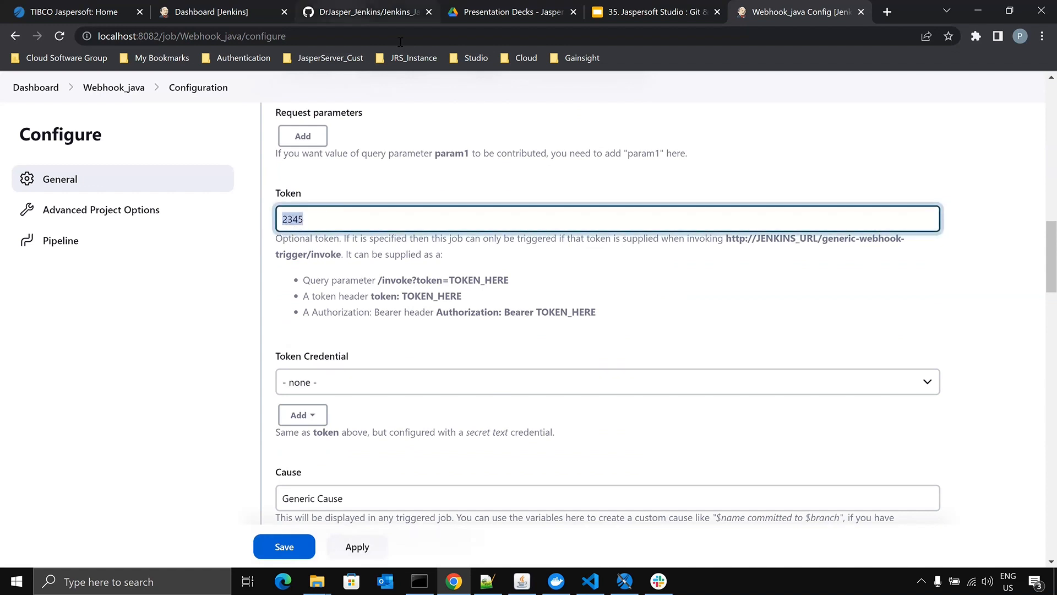
# - Close the spare Jenkins Dashboard page and return to Webhook_java's configuration
pyautogui.click(342, 8)
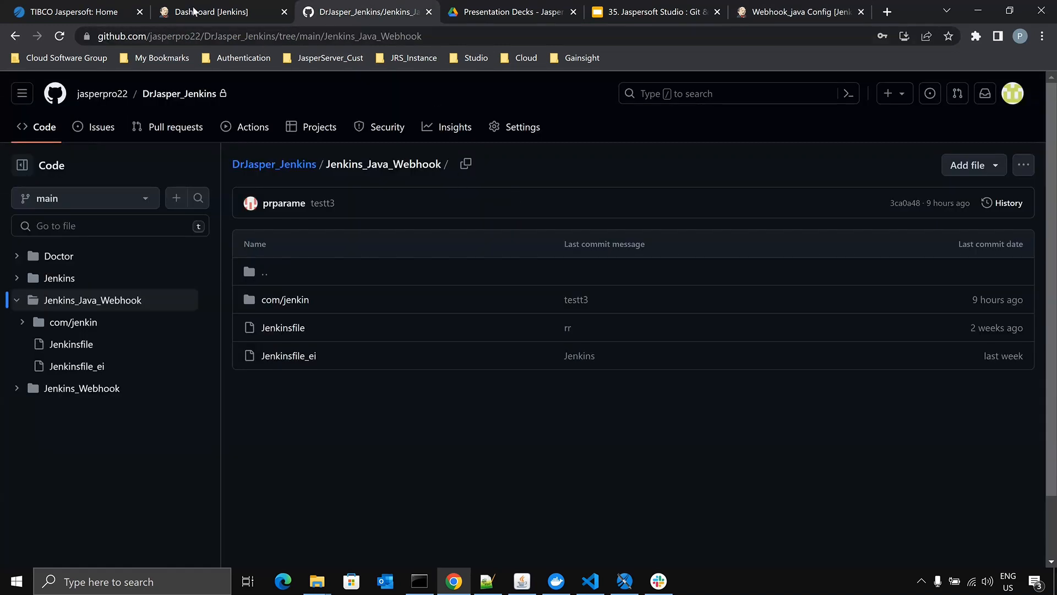
pyautogui.click(210, 10)
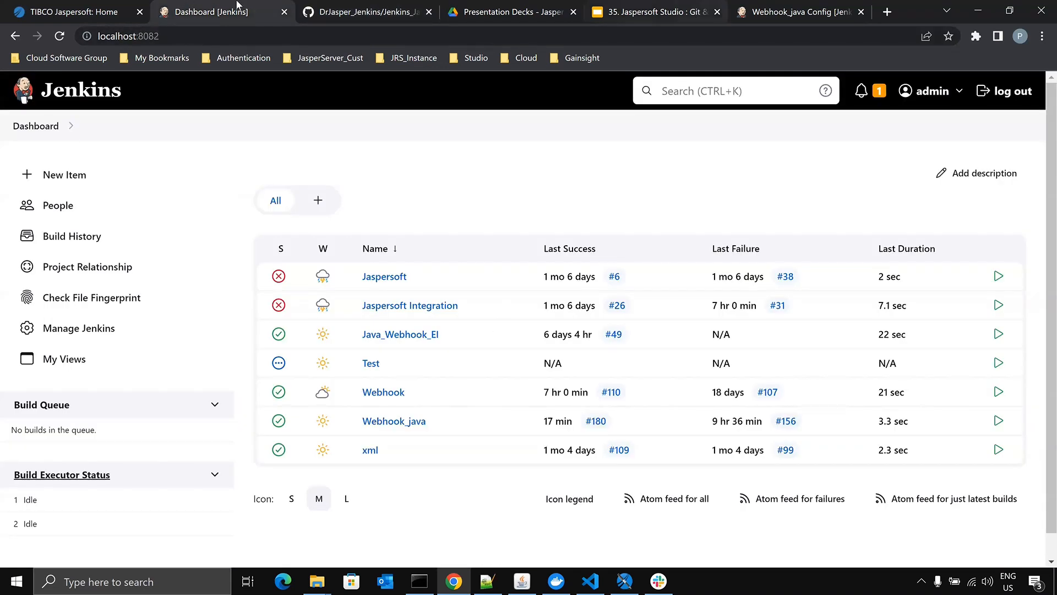
pyautogui.click(284, 12)
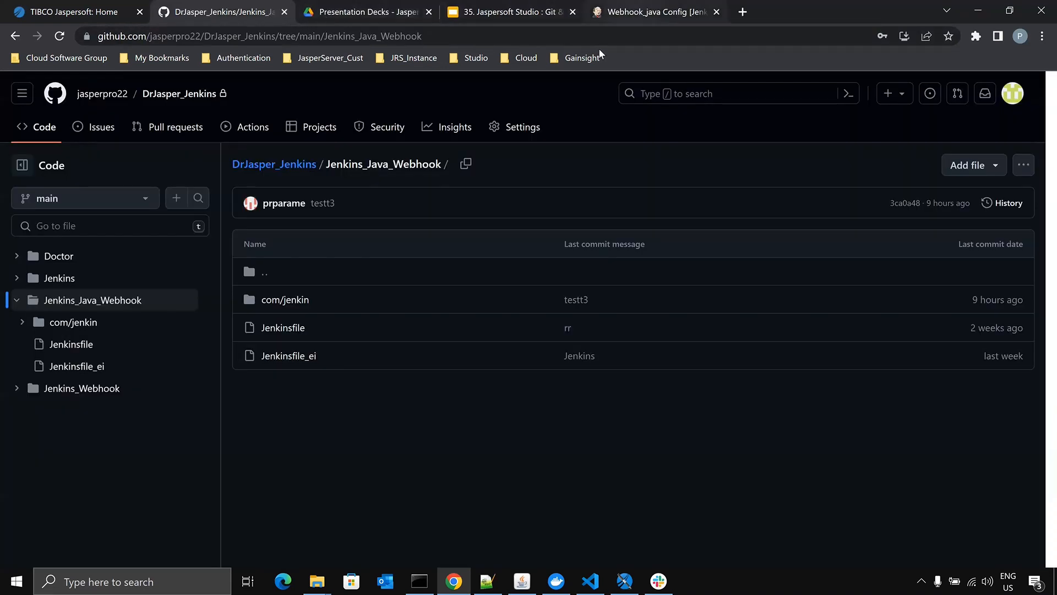
pyautogui.click(593, 14)
# - Review Webhook_java's remaining build triggers and its Pipeline script from SCM, Git and Repository URL settings
pyautogui.scroll(-2, 371, 316)
pyautogui.scroll(-10, 370, 316)
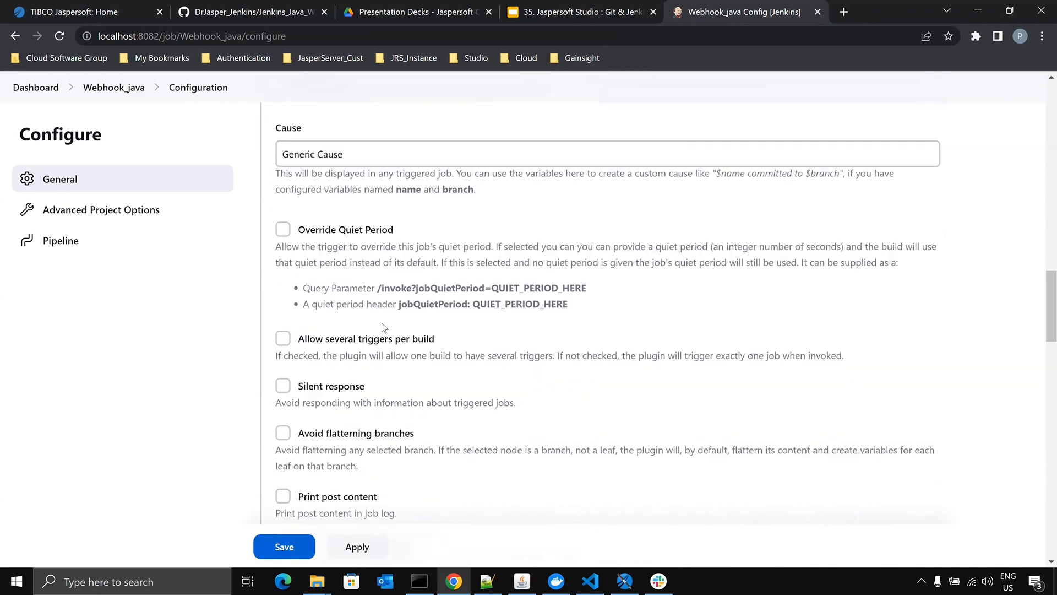
pyautogui.scroll(-3, 389, 334)
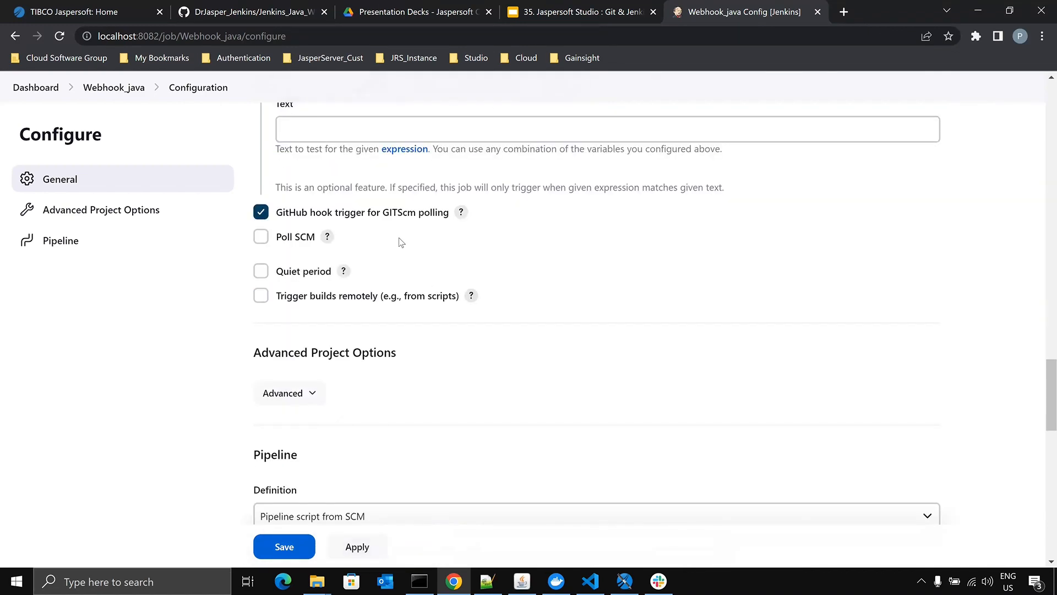
pyautogui.scroll(-4, 387, 267)
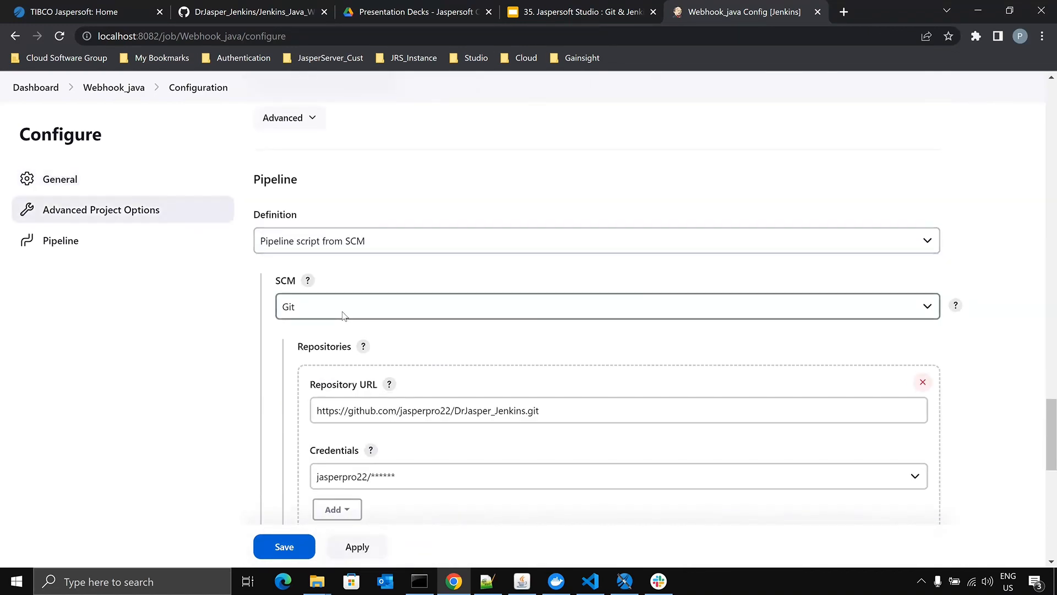
pyautogui.scroll(-1, 455, 353)
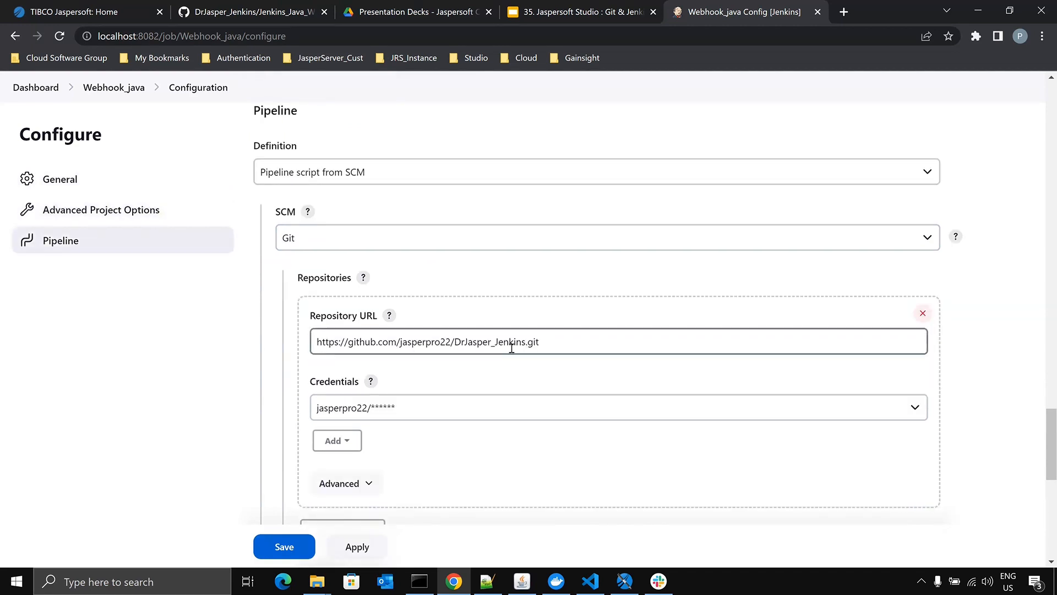
# - Try the first stored credential for Webhook_java's Git repository and examine the message under the Repository URL
pyautogui.click(418, 408)
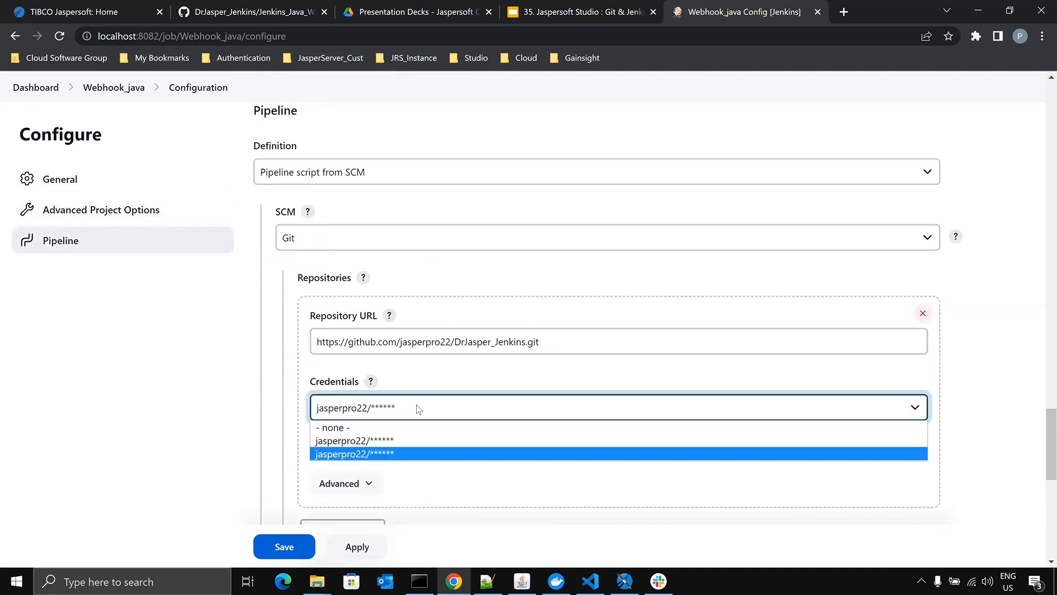
pyautogui.click(408, 438)
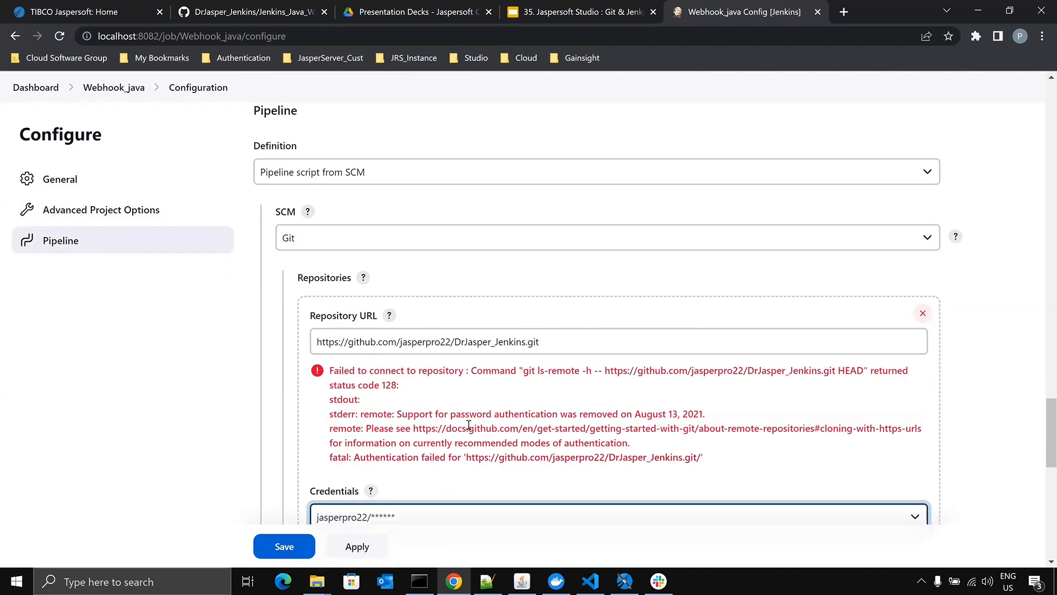
pyautogui.scroll(-1, 502, 400)
pyautogui.moveTo(332, 301); pyautogui.dragTo(734, 389)
# - Set the Git repository's Credentials to the second stored entry
pyautogui.click(551, 448)
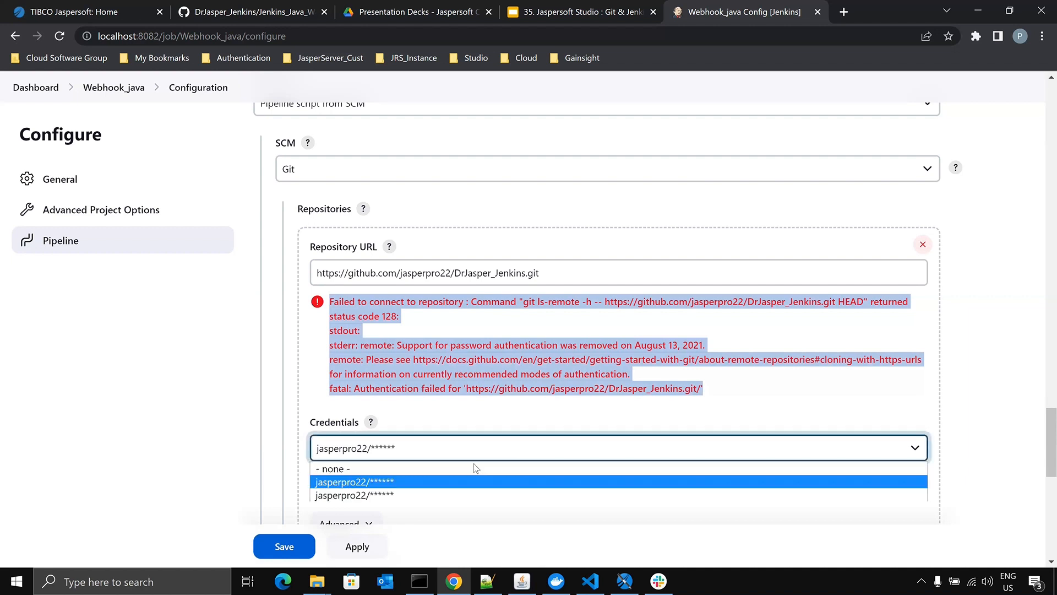
pyautogui.click(438, 494)
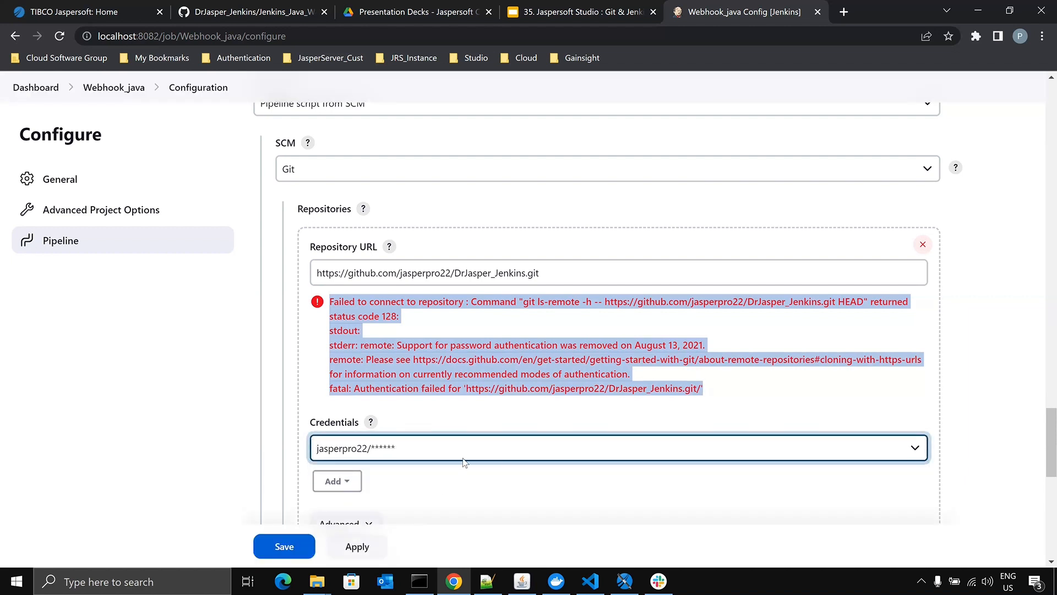
pyautogui.scroll(-4, 556, 373)
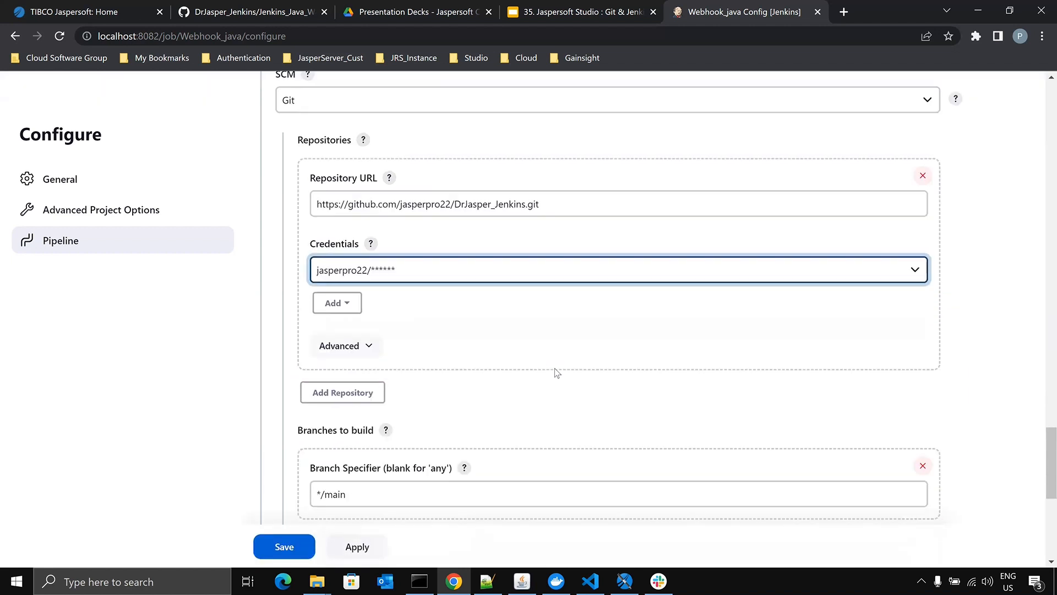
# - Compare the branch name in Webhook_java's Branch Specifier with the DrJasper_Jenkins repository's branch on GitHub
pyautogui.moveTo(326, 359); pyautogui.dragTo(348, 365)
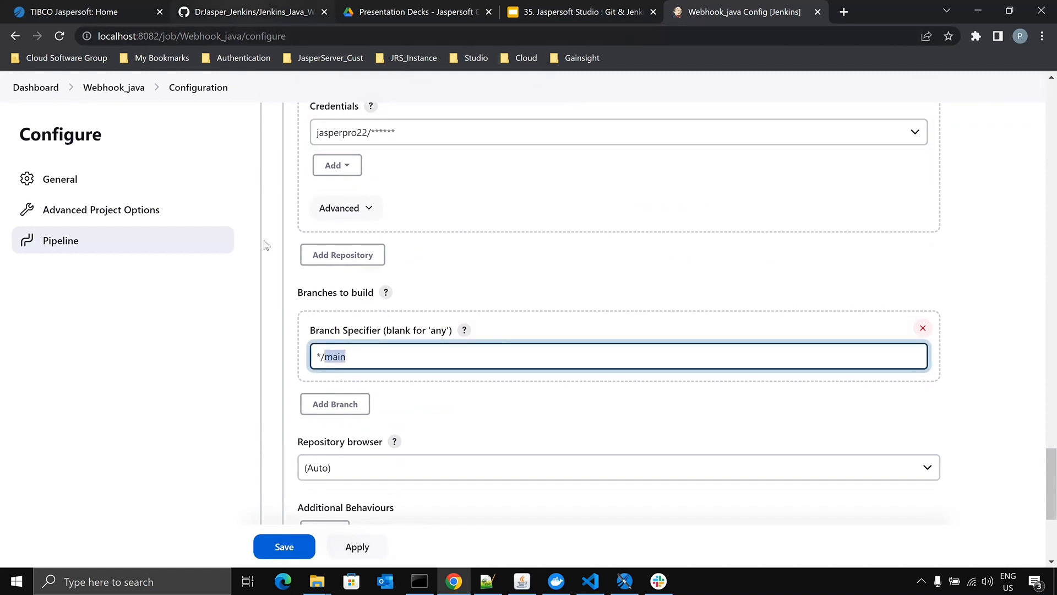
pyautogui.click(245, 8)
pyautogui.click(286, 168)
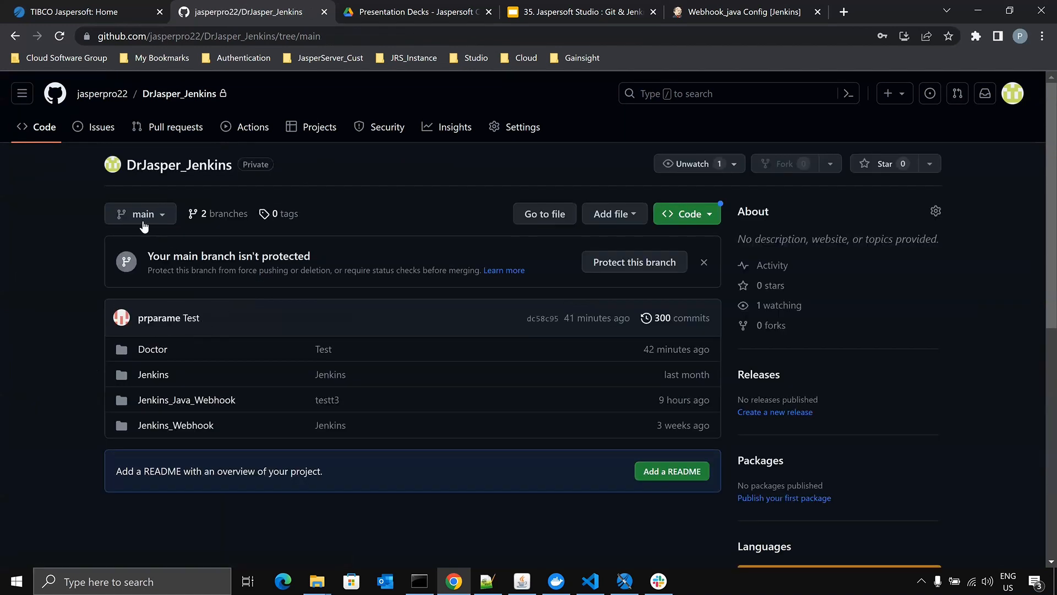
pyautogui.click(695, 16)
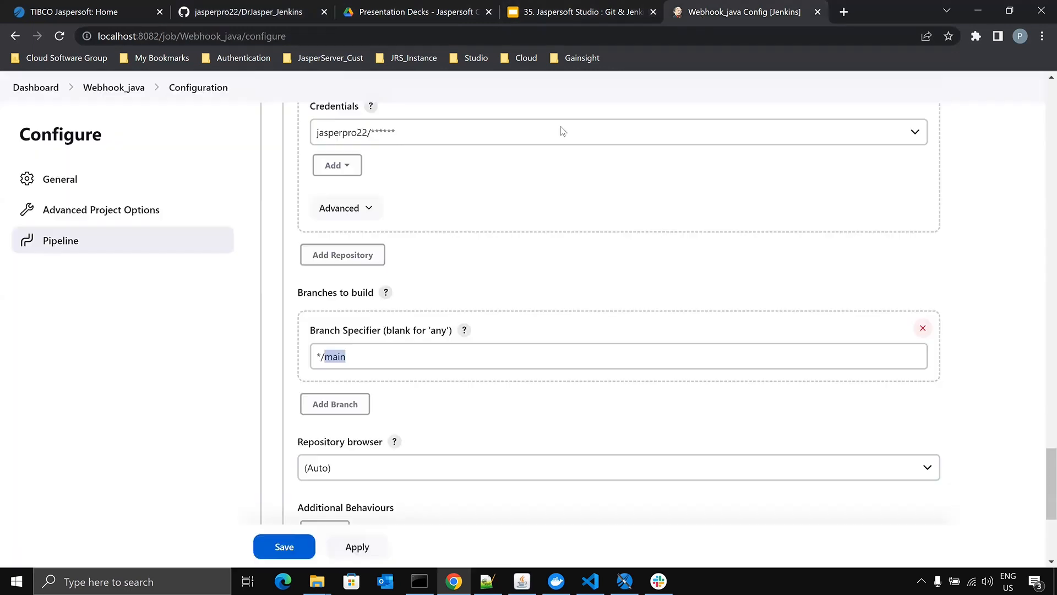
# - Check Webhook_java's Script Path Jenkins_Java_Webhook/Jenkinsfile against the Jenkins_Java_Webhook folder on GitHub
pyautogui.scroll(-5, 346, 357)
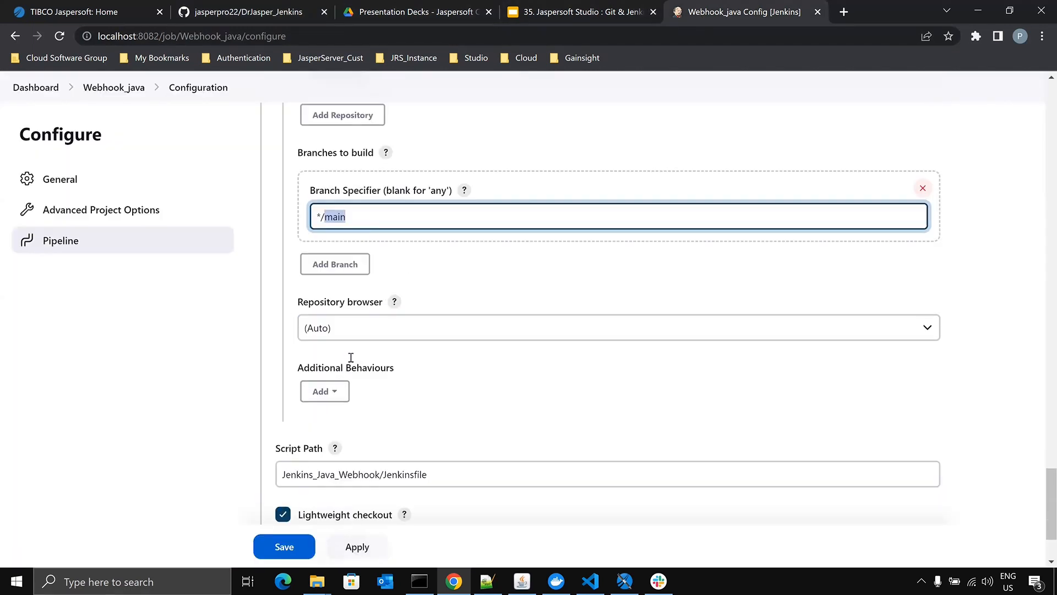
pyautogui.moveTo(282, 360); pyautogui.dragTo(436, 364)
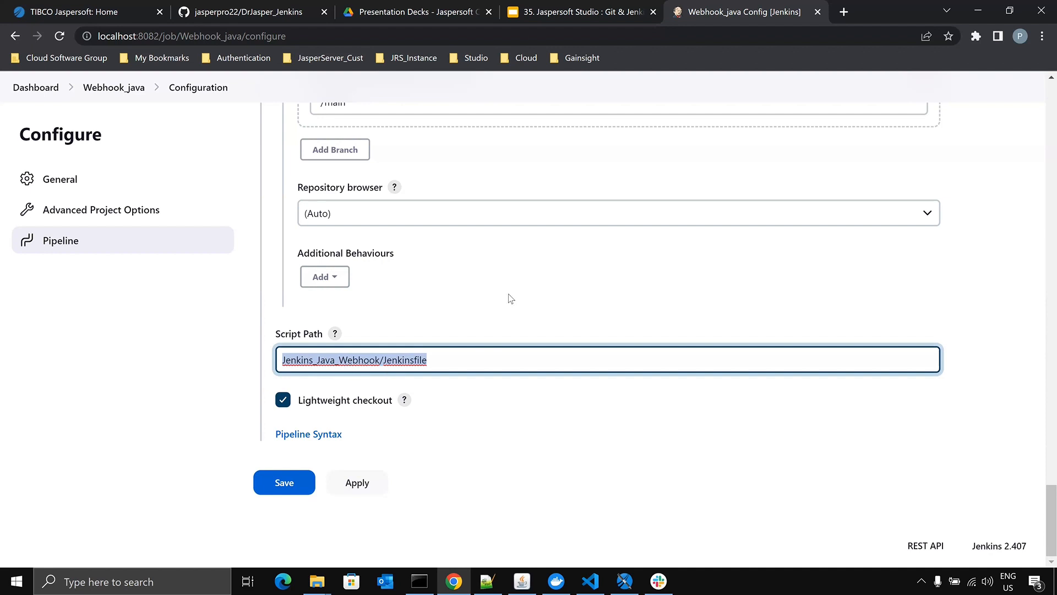
pyautogui.click(248, 12)
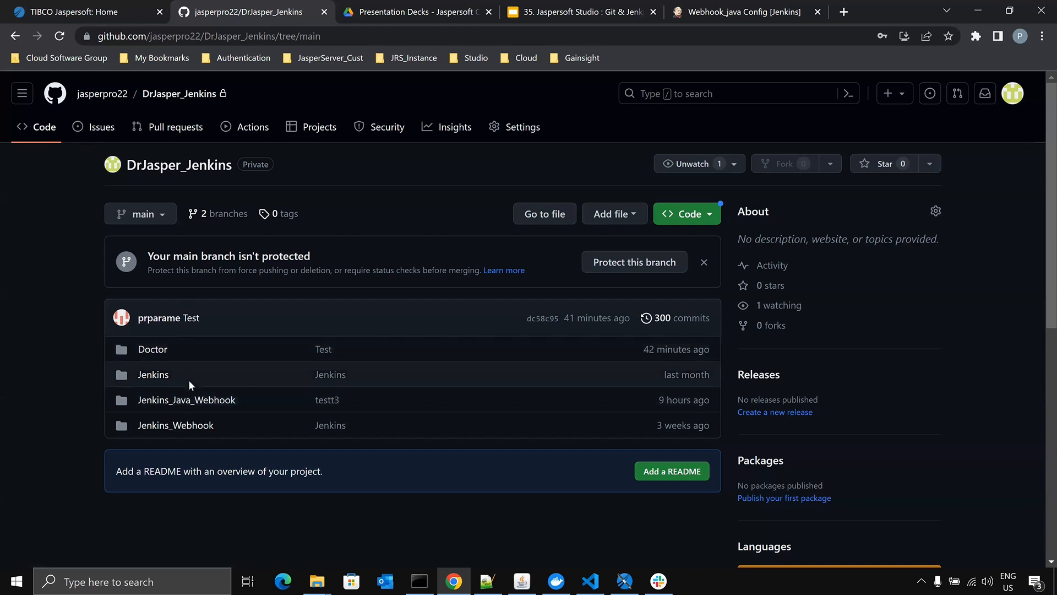
pyautogui.click(187, 399)
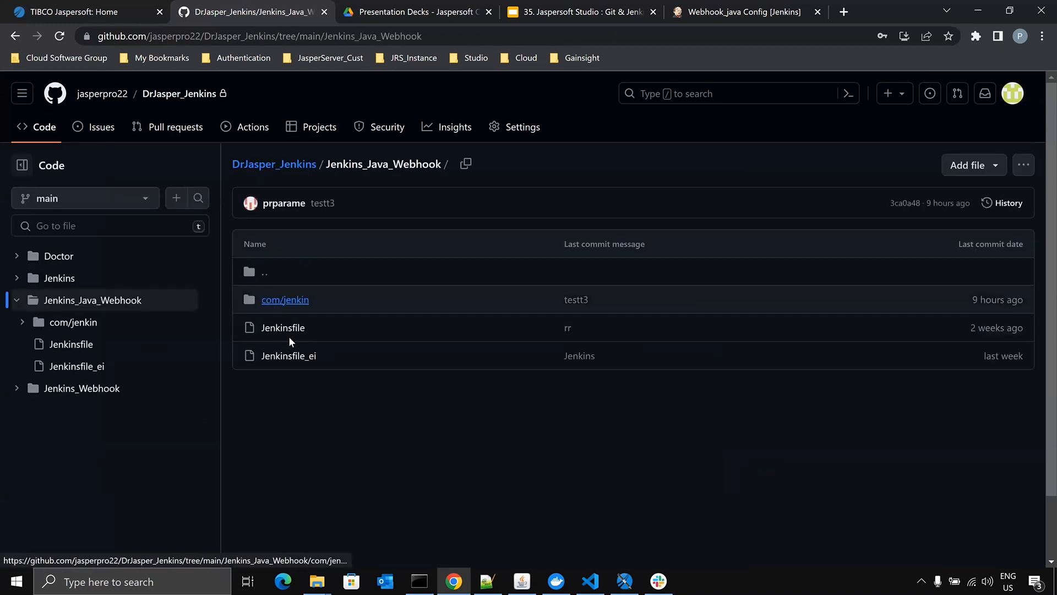
# - Examine the Jenkinsfile's pipeline code and the Java files in Jenkins_Java_Webhook's com/jenkin folder
pyautogui.click(294, 331)
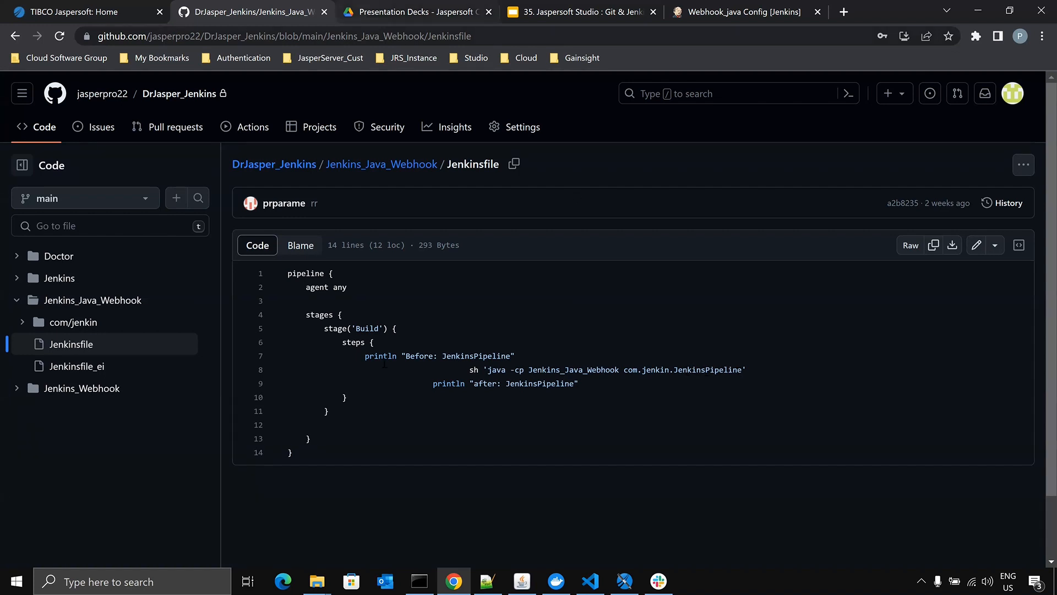
pyautogui.click(380, 167)
pyautogui.click(290, 300)
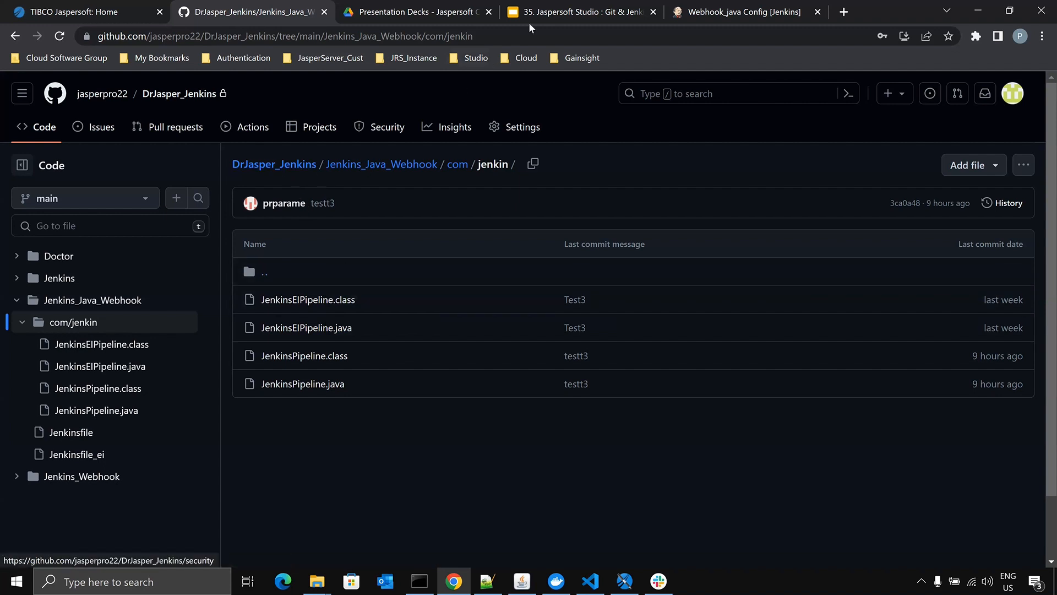
# - Return to the Git & Jenkins deployment presentation and start its slideshow from the Webhook Configuration slide
pyautogui.click(572, 12)
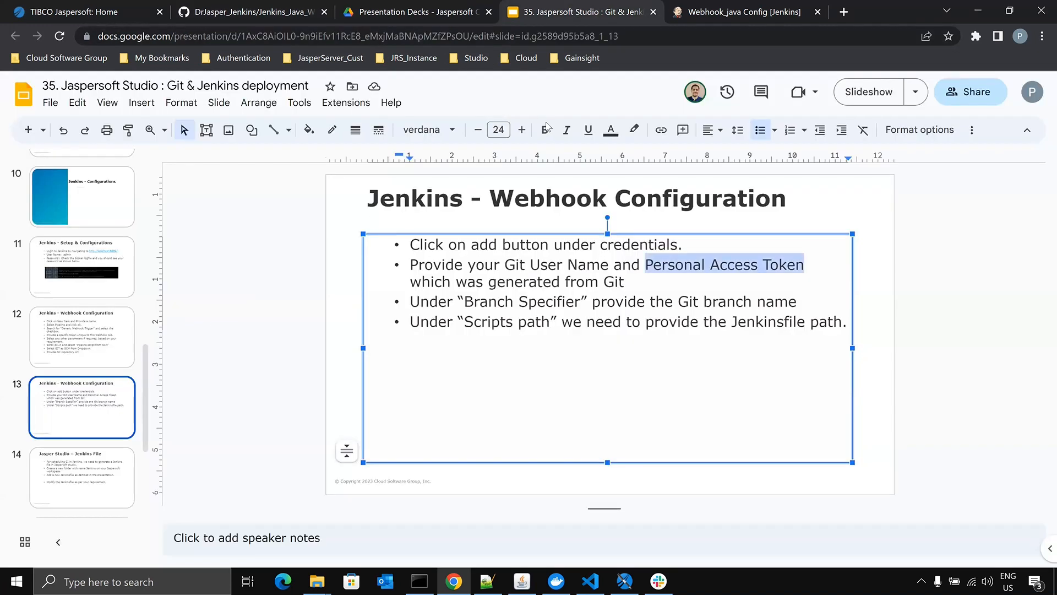
pyautogui.click(861, 95)
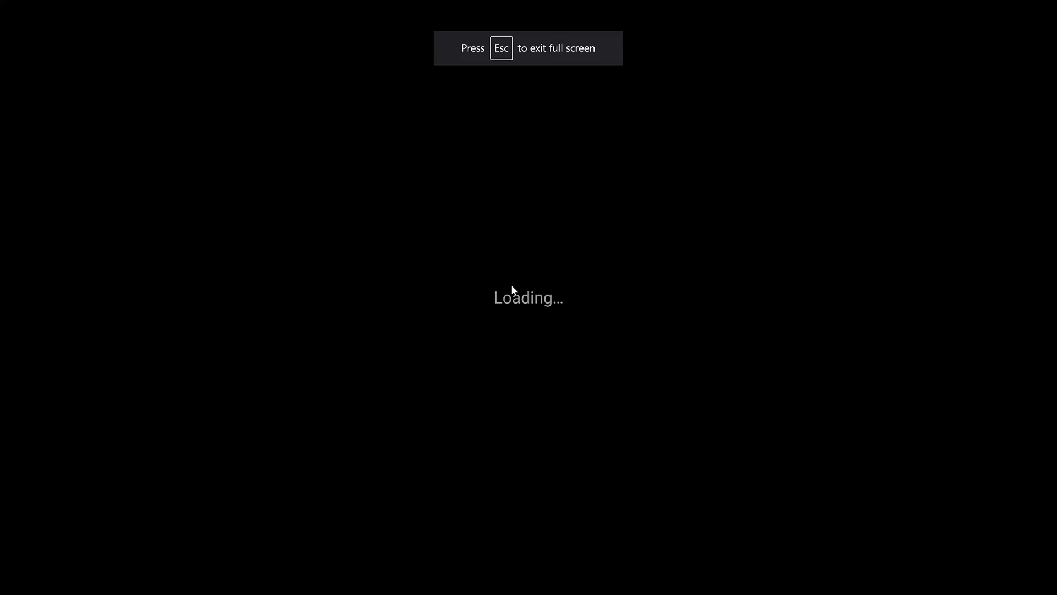
# - Review the slideshow from the Jenkins - Webhook Configuration slides through the Jasper Studio – Jenkins File slide, and exit it there
pyautogui.press('Left')
pyautogui.press('Left')
pyautogui.press('Right')
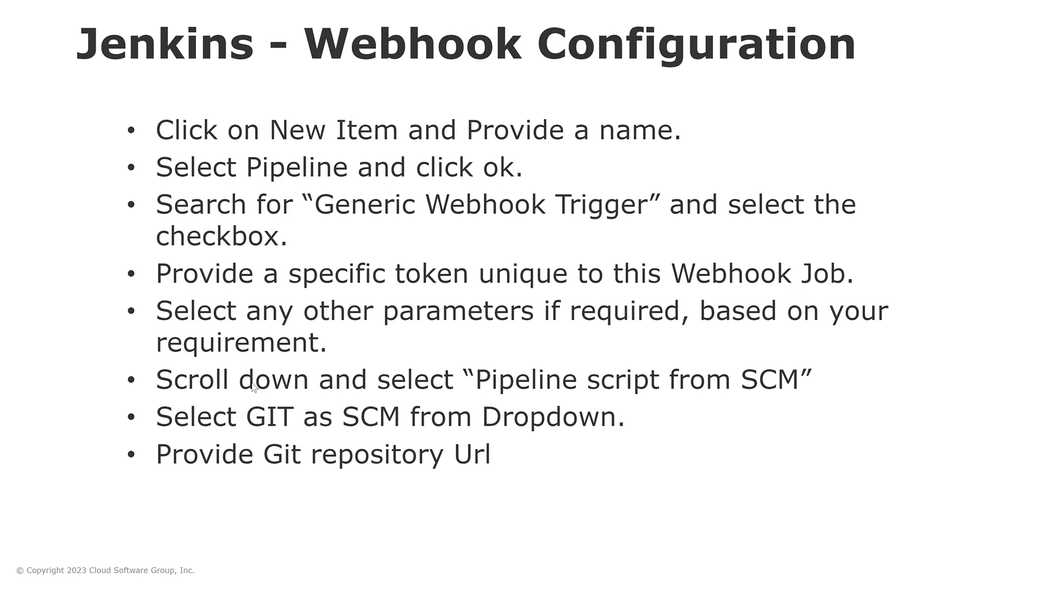
pyautogui.click(325, 247)
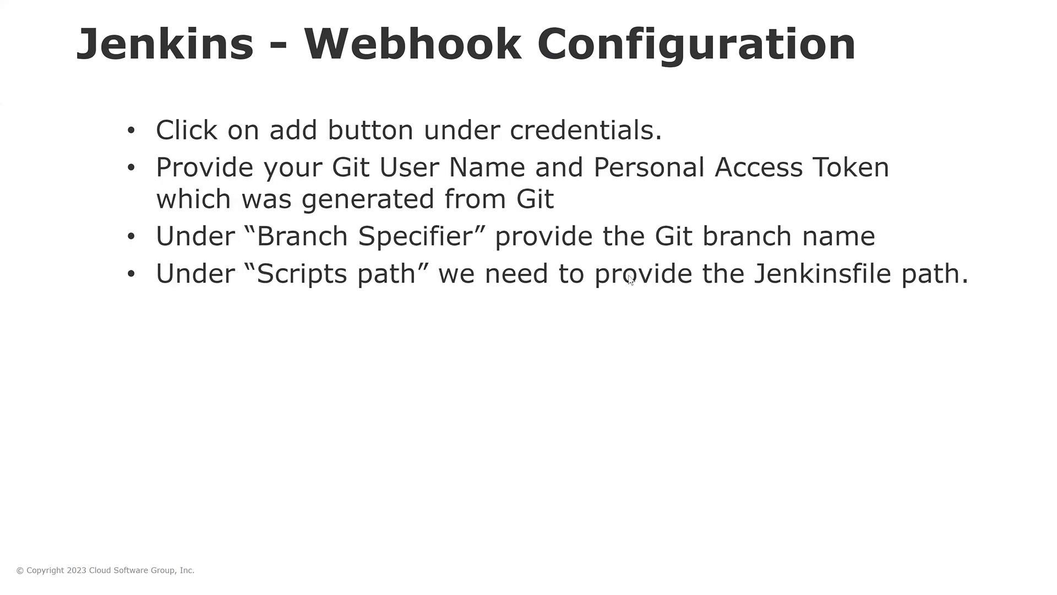
pyautogui.click(873, 276)
pyautogui.click(573, 172)
pyautogui.press('Left')
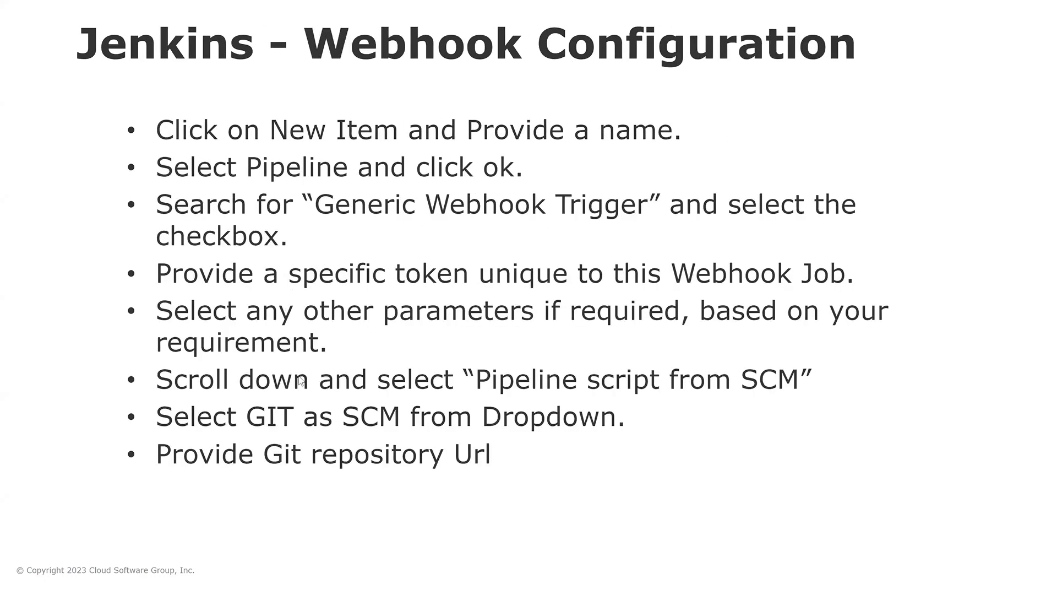
pyautogui.click(508, 359)
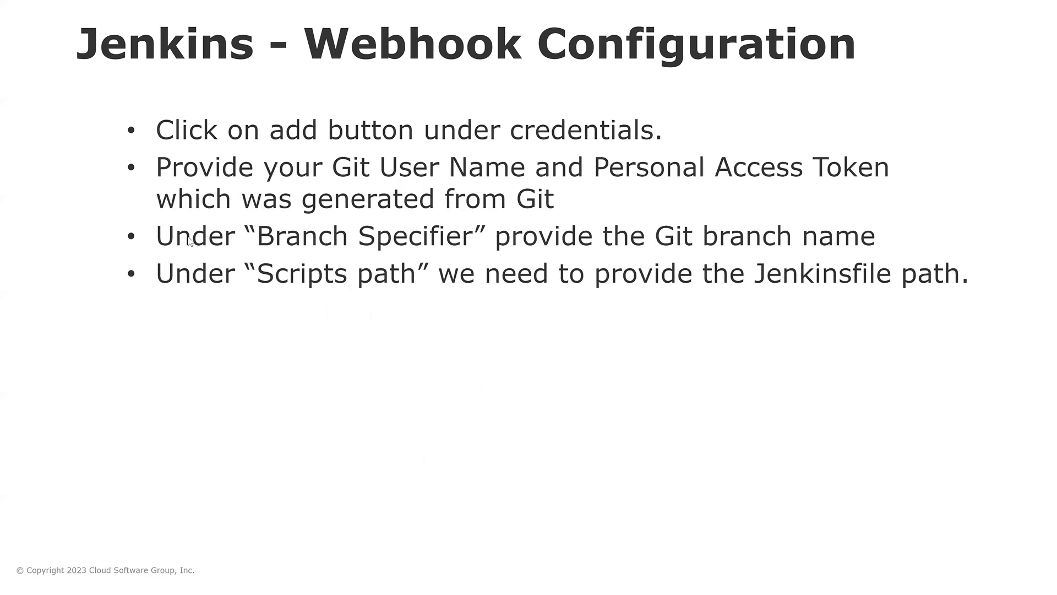
pyautogui.click(775, 259)
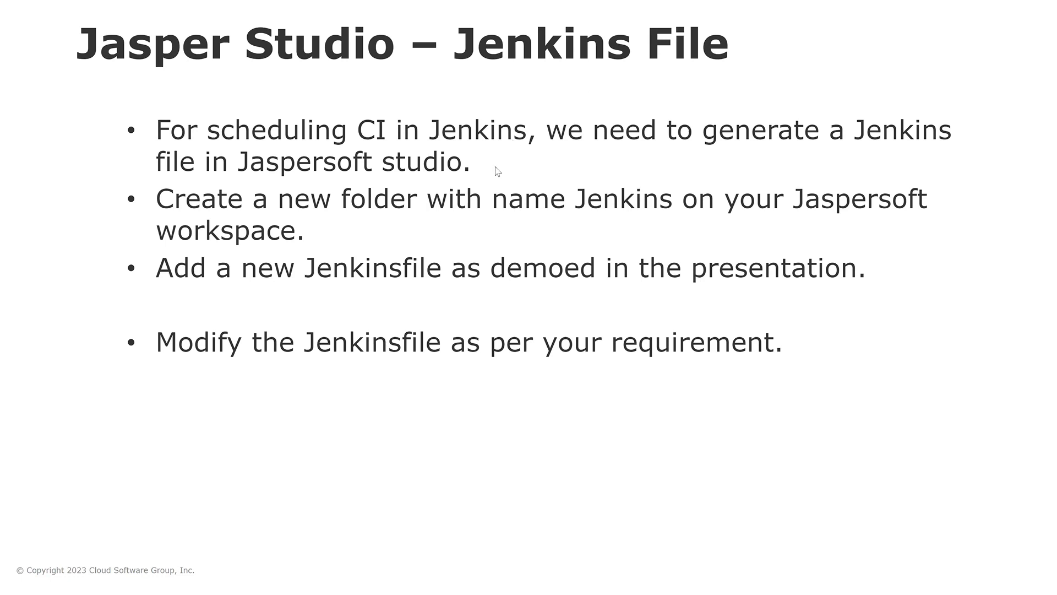
pyautogui.press('Escape')
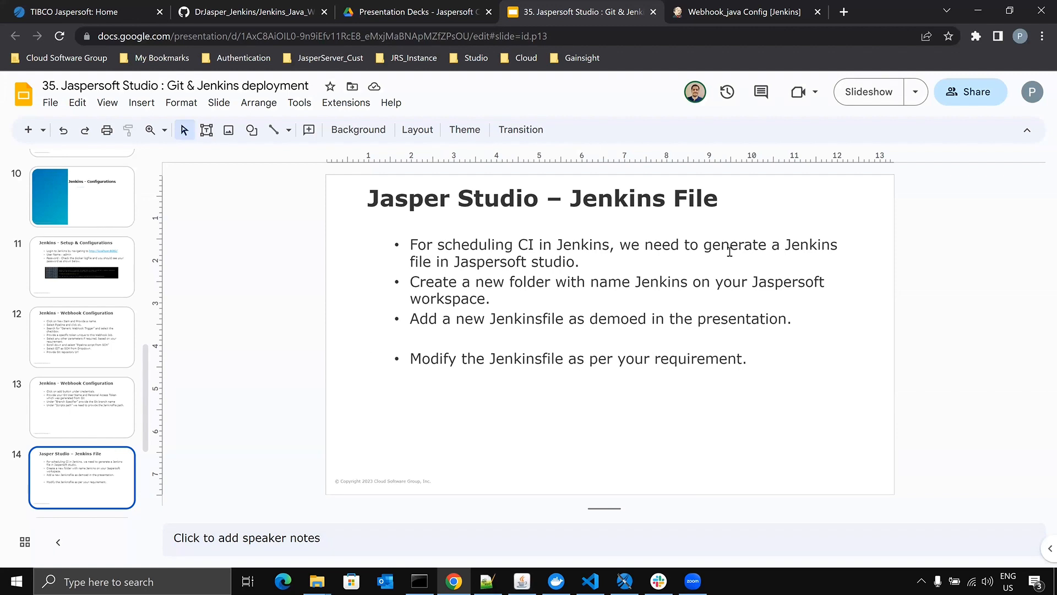
# - Switch to Jaspersoft Studio, open JenkinsPipeline.java from the com.jenkin package and examine its changed-file and image-retrieval code
pyautogui.click(626, 581)
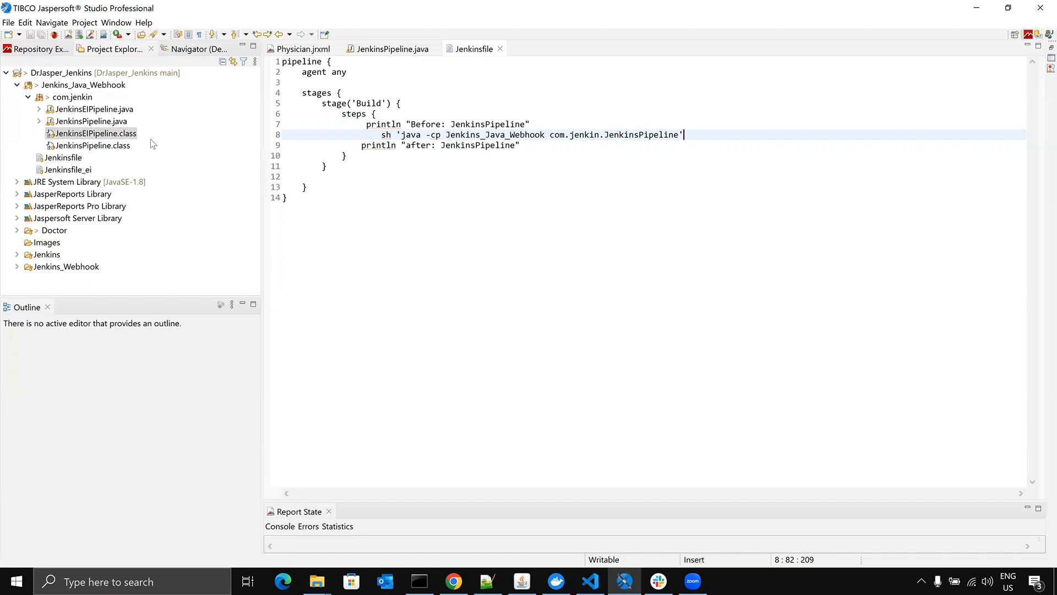
pyautogui.doubleClick(91, 121)
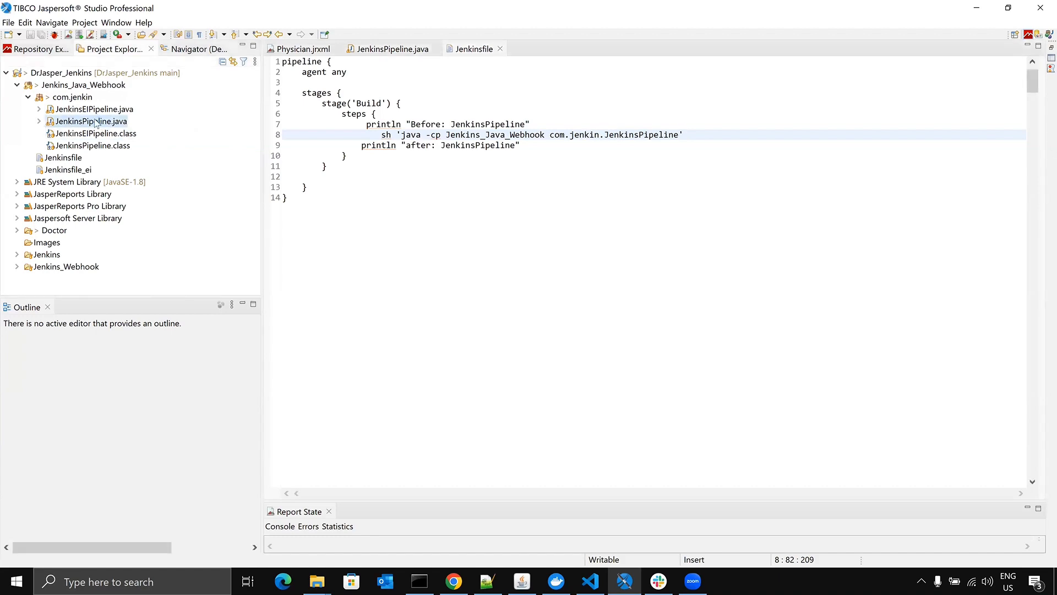
pyautogui.scroll(-3, 754, 251)
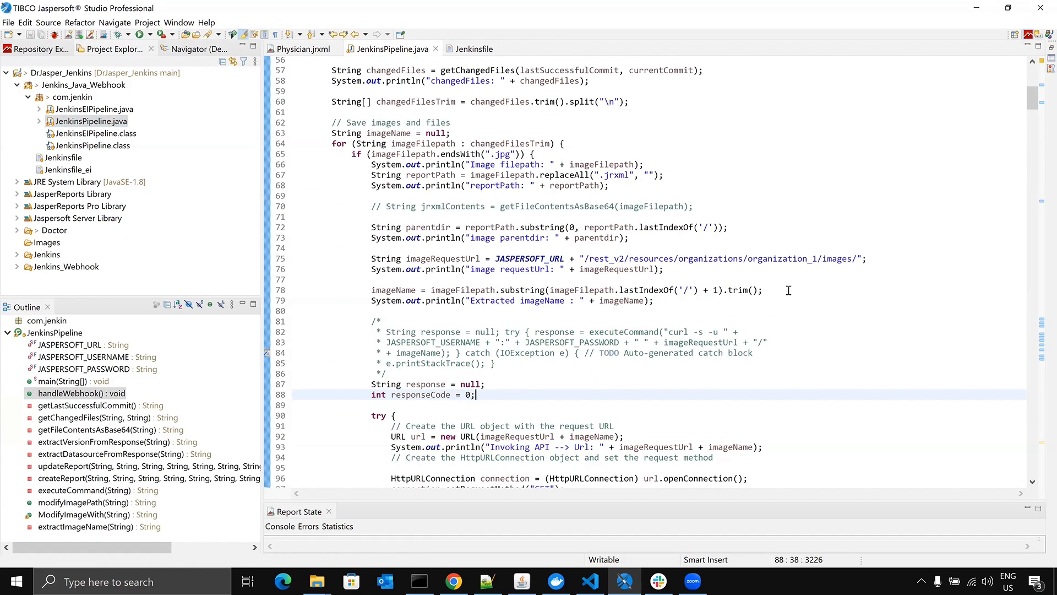
pyautogui.scroll(-9, 788, 290)
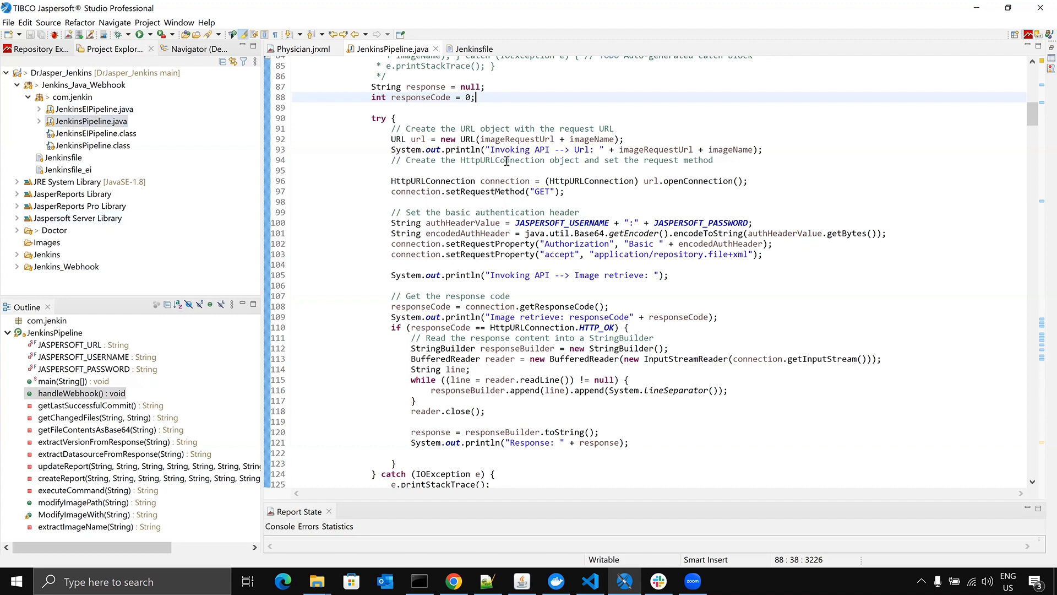
pyautogui.moveTo(506, 160)
# - Return to the Git & Jenkins deployment presentation, go to the Demo: Jenkins – Git- Jasper Studio slide and open the version history
pyautogui.click(453, 580)
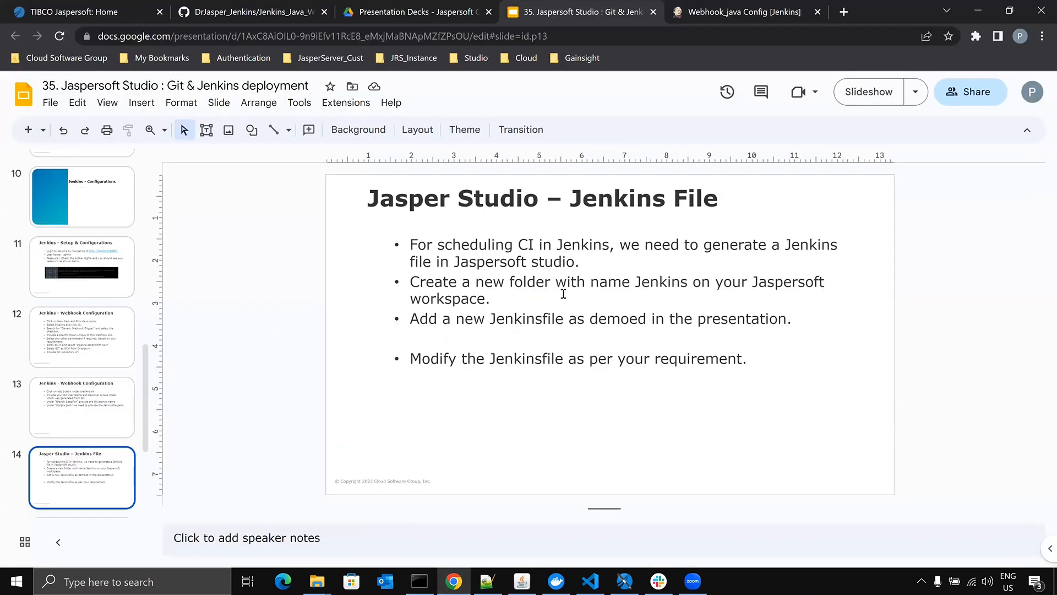
pyautogui.press('Down')
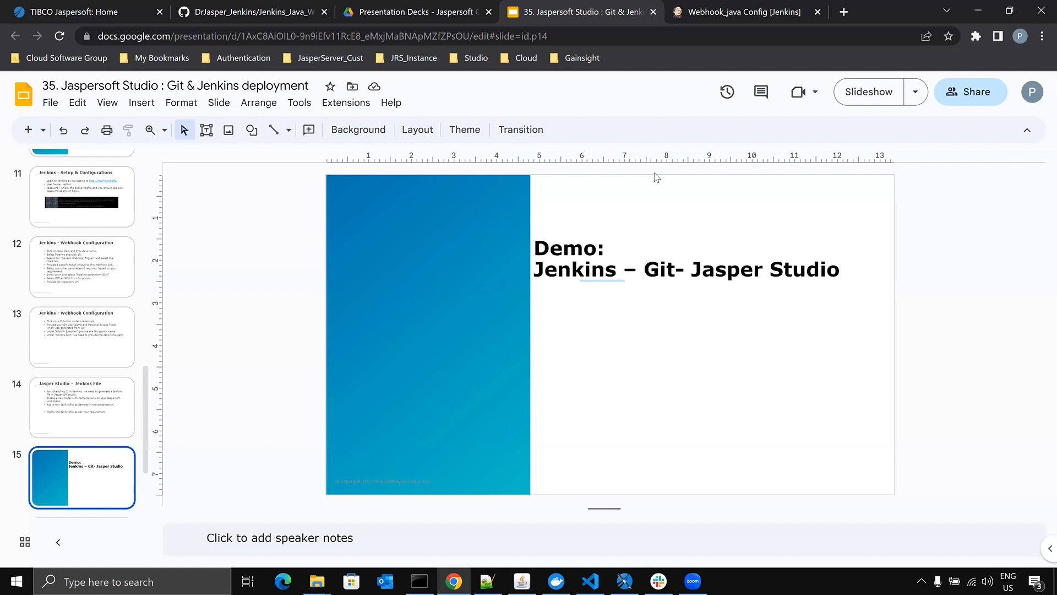
pyautogui.hotkey('ctrl', 'alt', 'shift', 'h')
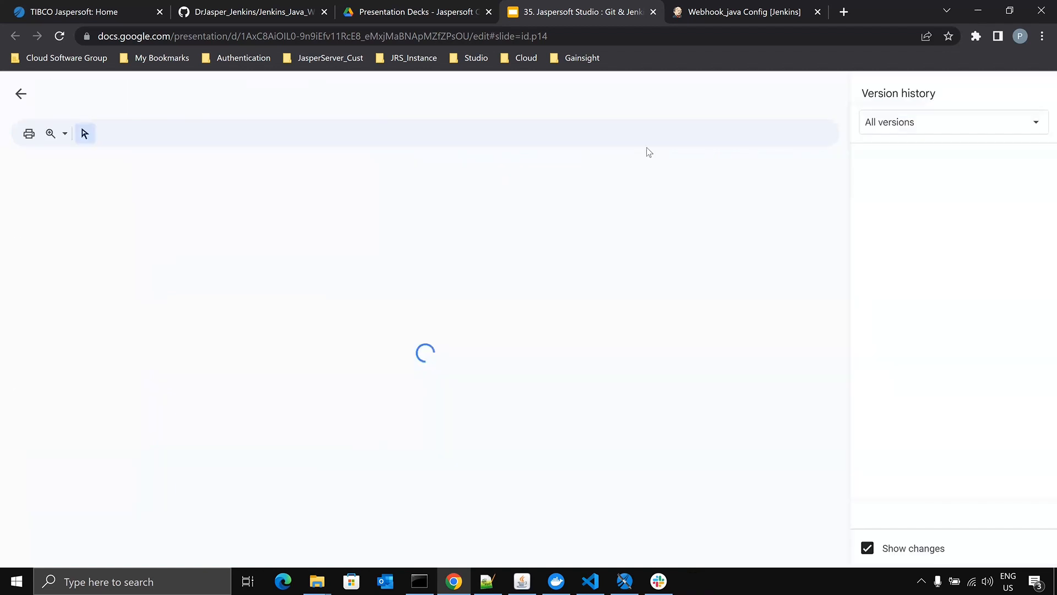
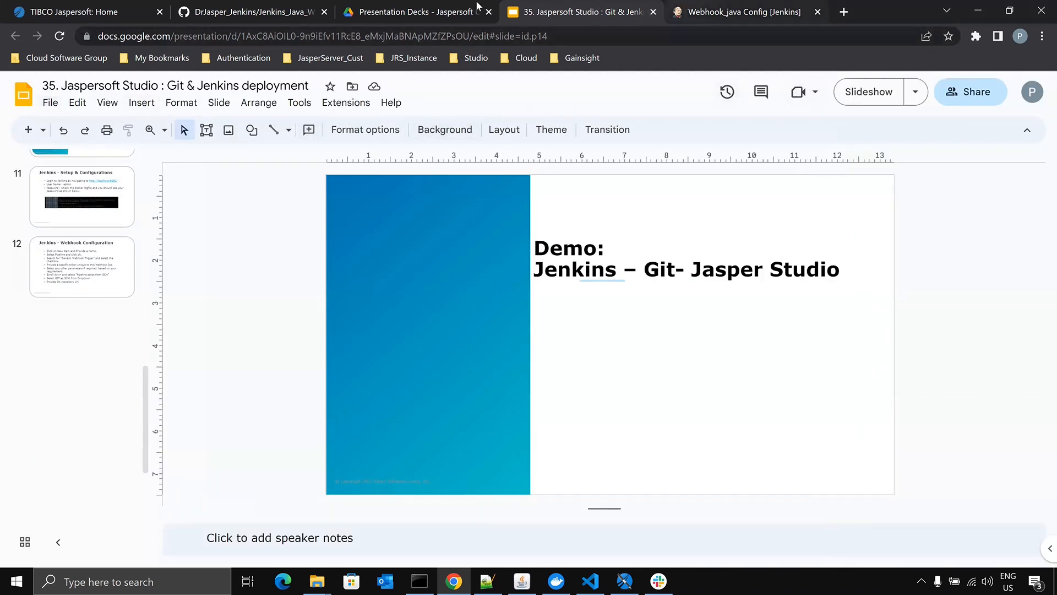
# - Load the JasperReports Server home page, switch to Jaspersoft Studio and expand the Doctor folder in the DrJasper_Jenkins project
pyautogui.click(85, 11)
pyautogui.click(171, 85)
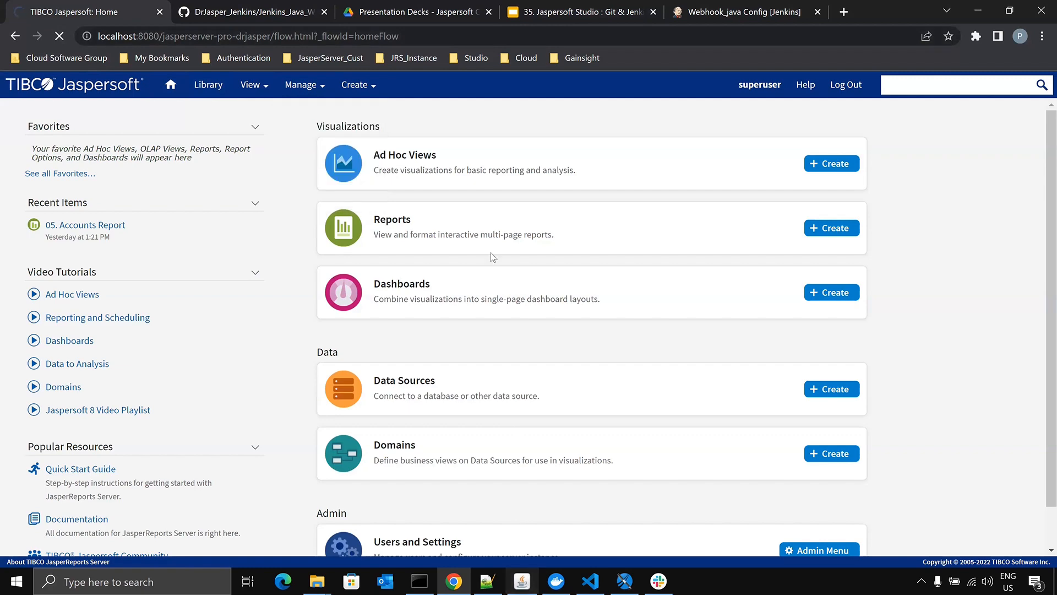
pyautogui.click(624, 581)
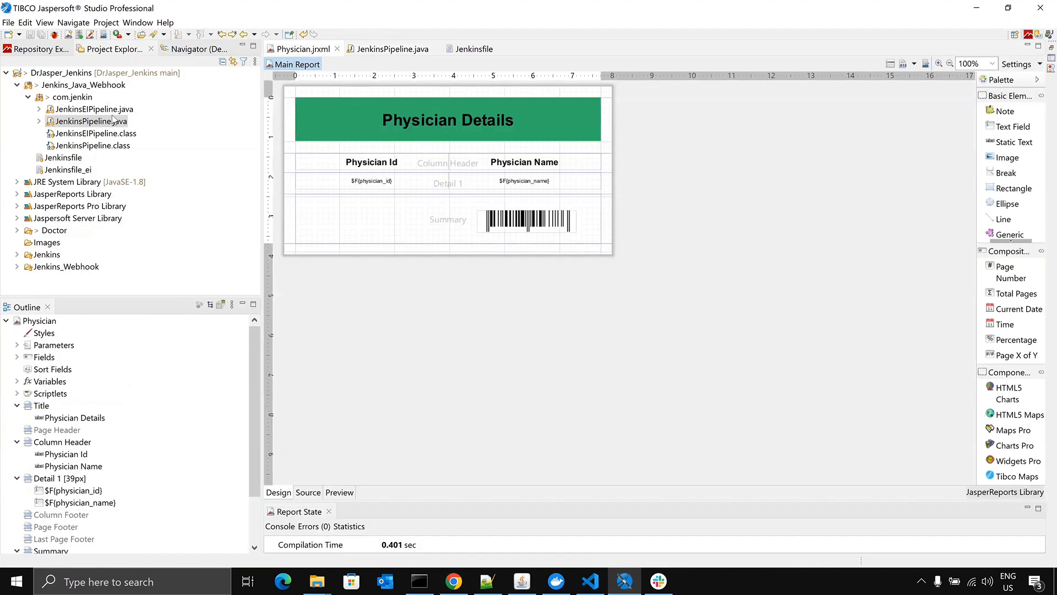
pyautogui.click(17, 231)
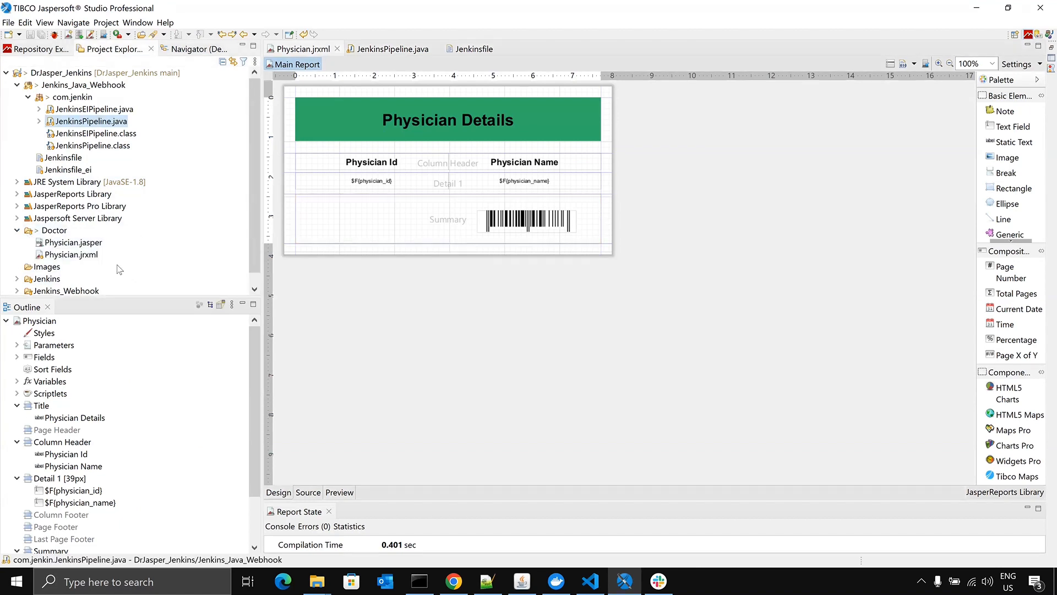
# - Return to JasperReports Server, dismiss the saved-passwords alert and check the organization's Reports and Images folders in the repository
pyautogui.click(456, 579)
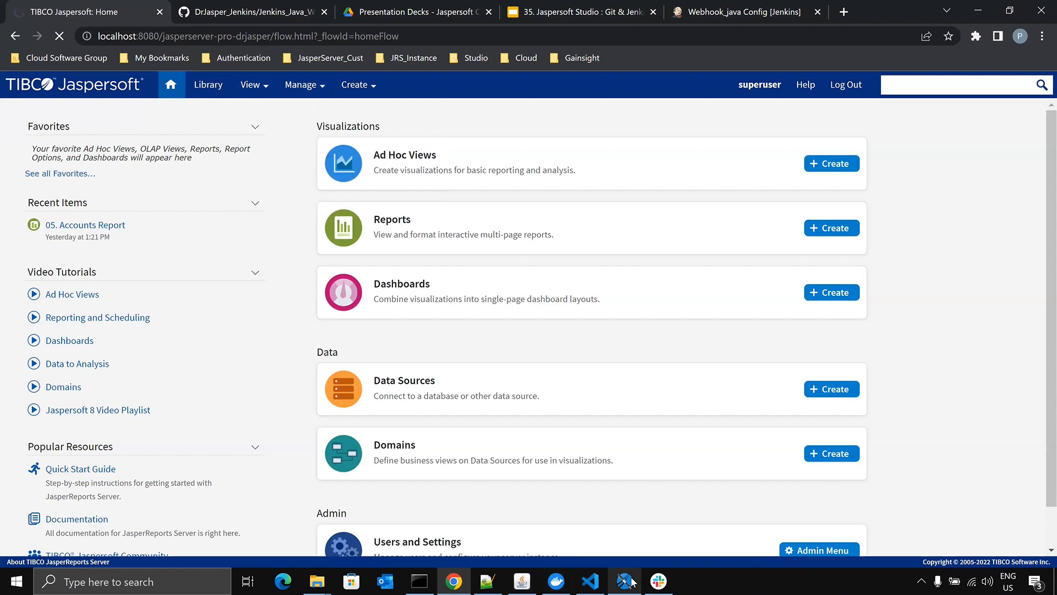
pyautogui.moveTo(628, 581)
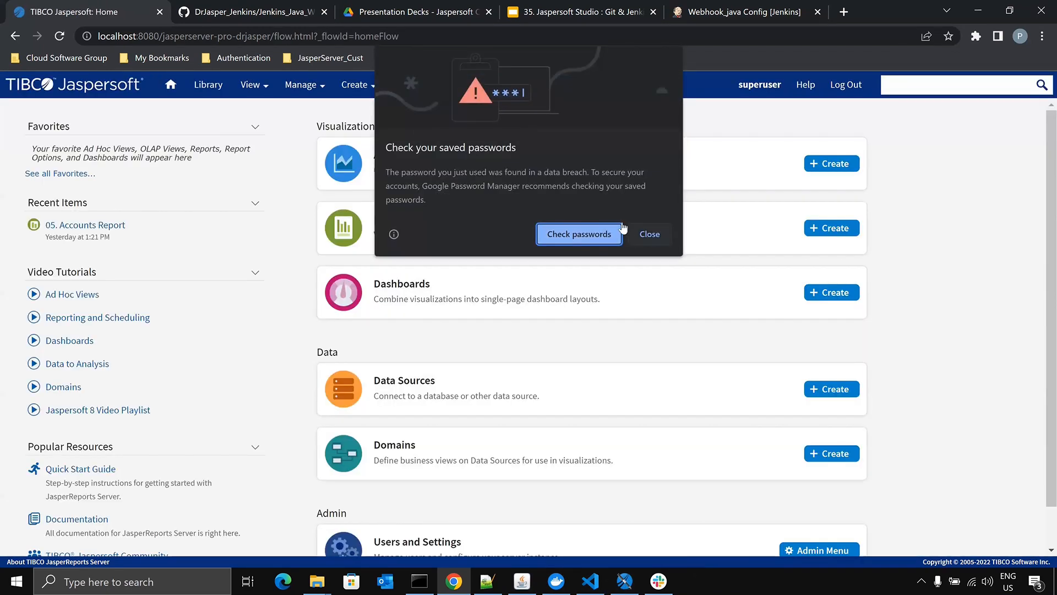
pyautogui.click(650, 234)
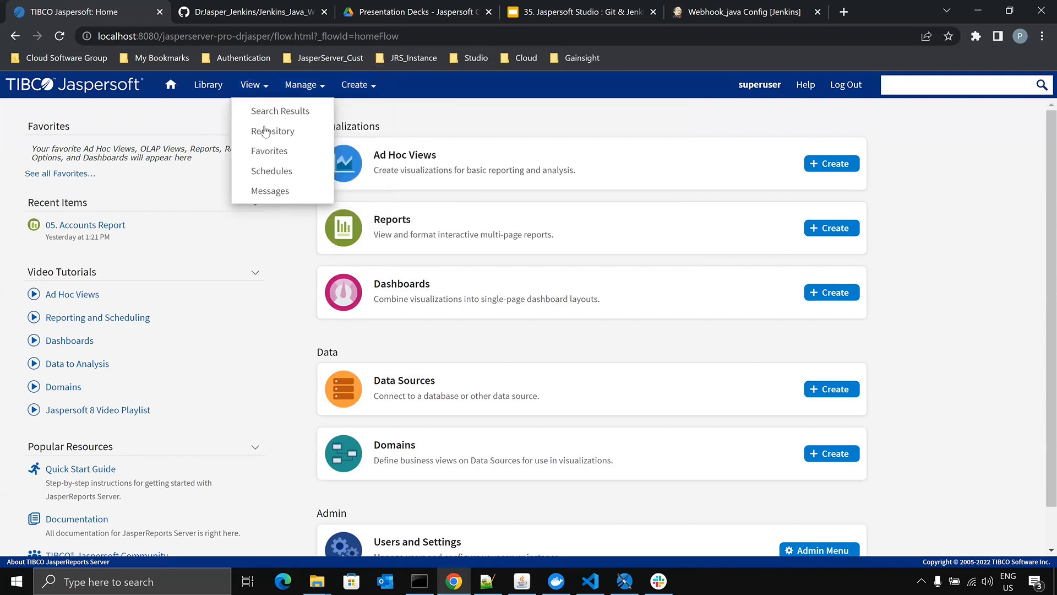
pyautogui.click(266, 130)
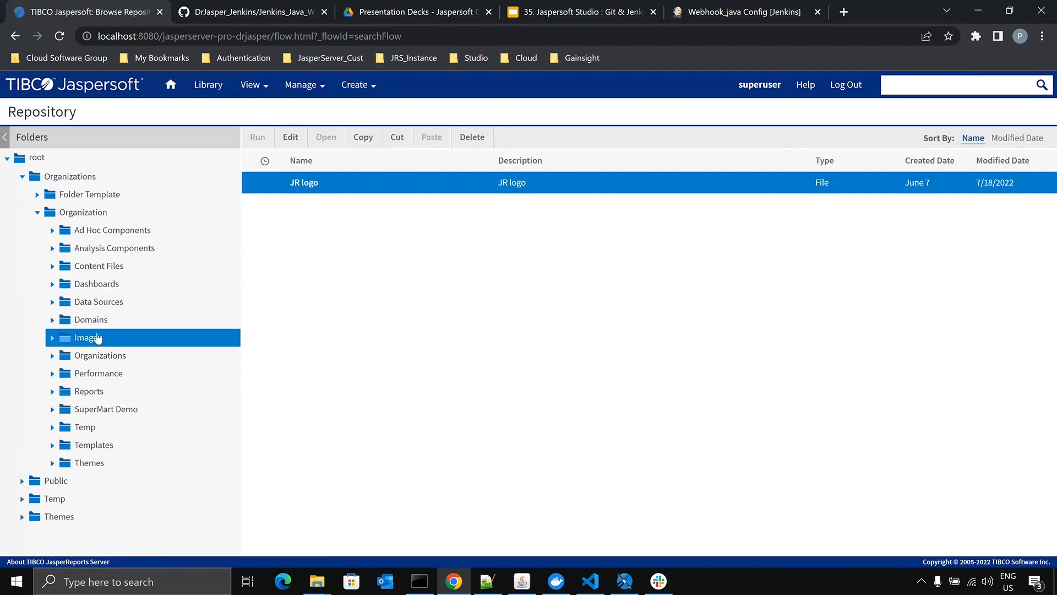
pyautogui.click(81, 392)
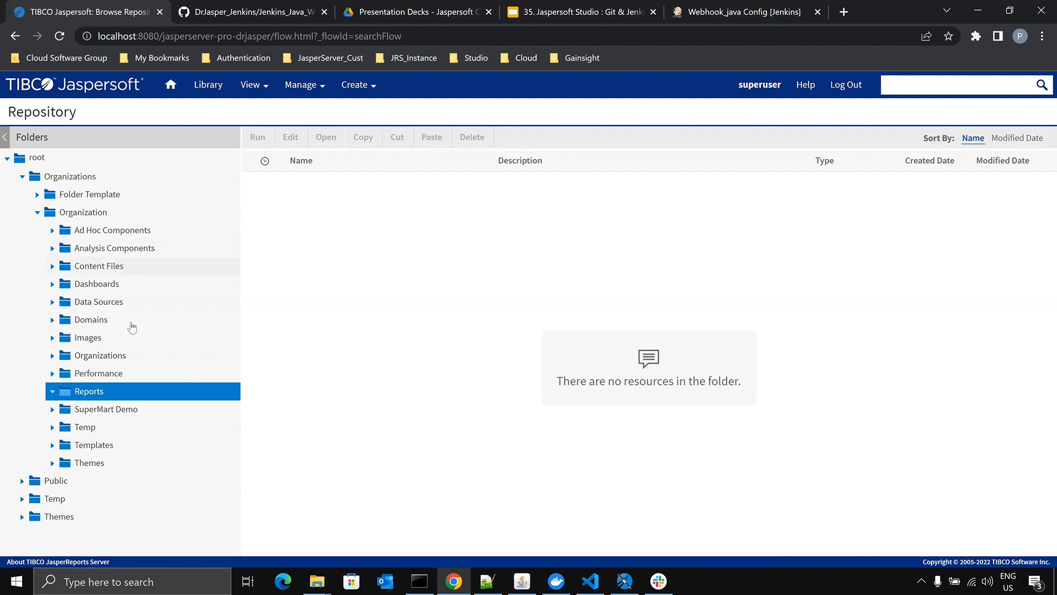
pyautogui.click(110, 340)
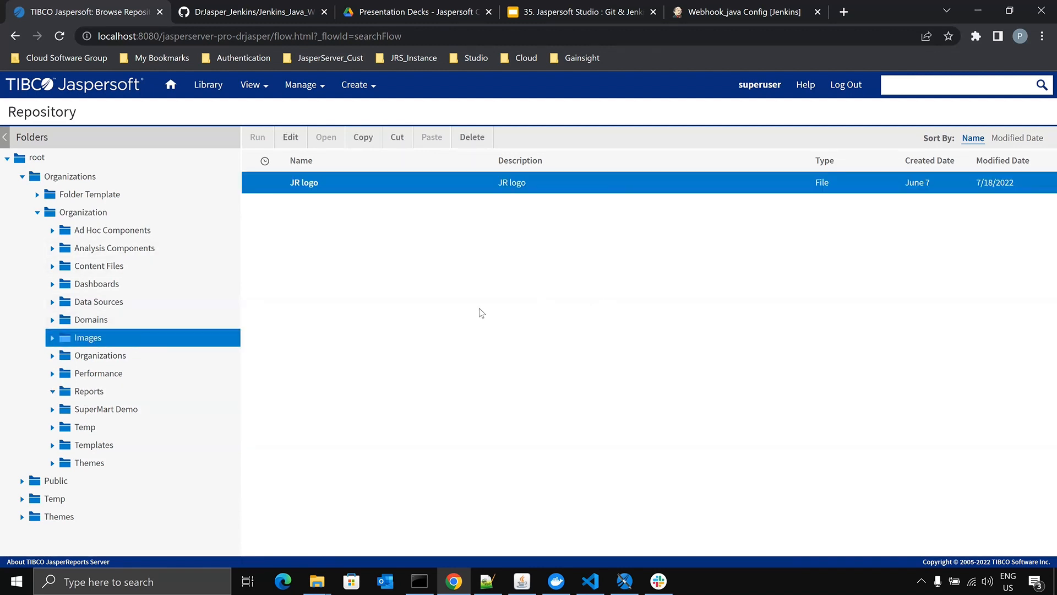
# - Switch to Jaspersoft Studio, enlarge the Report State area and collapse the com.jenkin package in the project tree
pyautogui.click(624, 581)
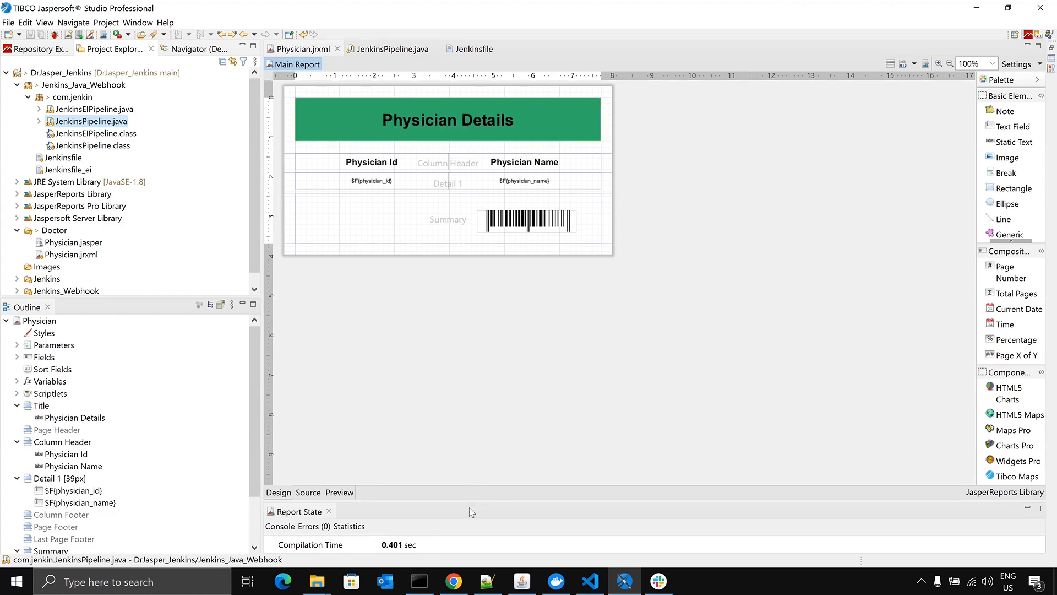
pyautogui.moveTo(470, 500); pyautogui.dragTo(478, 444)
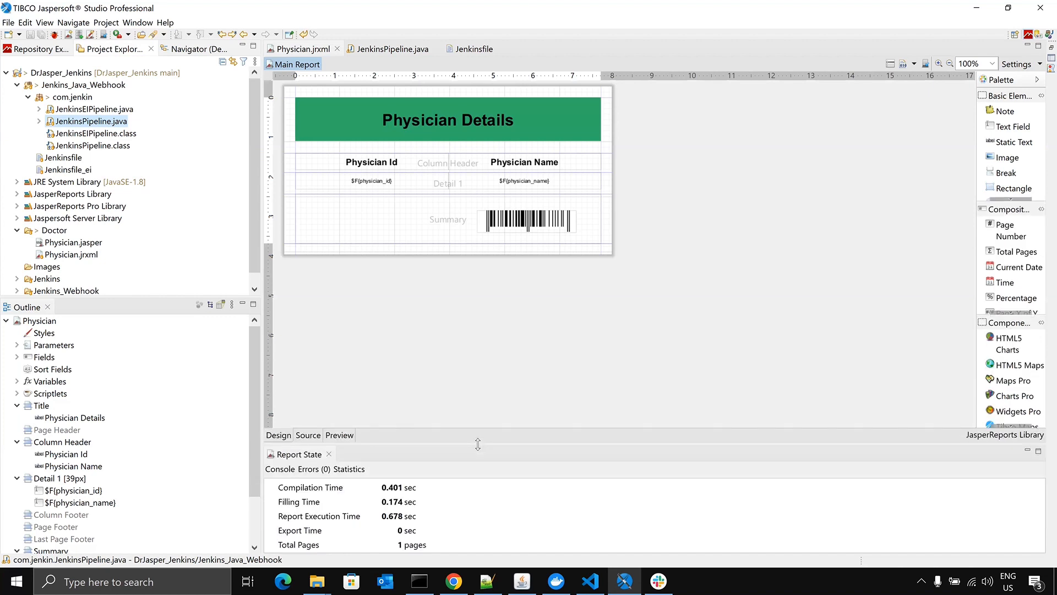
pyautogui.click(27, 97)
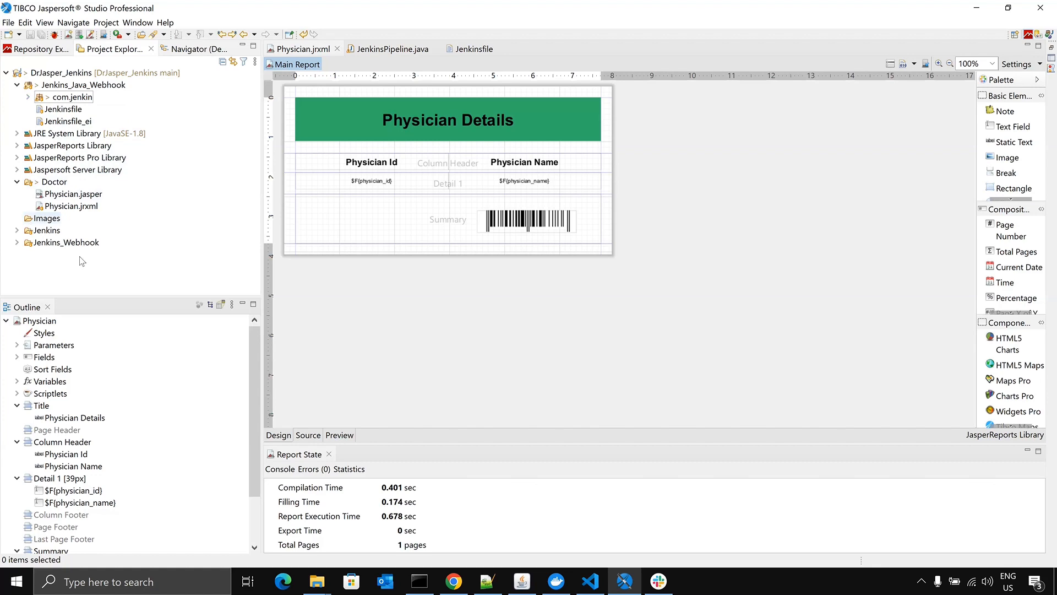
# - Copy DrJaspersoft.jpg from the Downloads folder and paste it into the project's Images folder
pyautogui.click(316, 581)
pyautogui.click(229, 521)
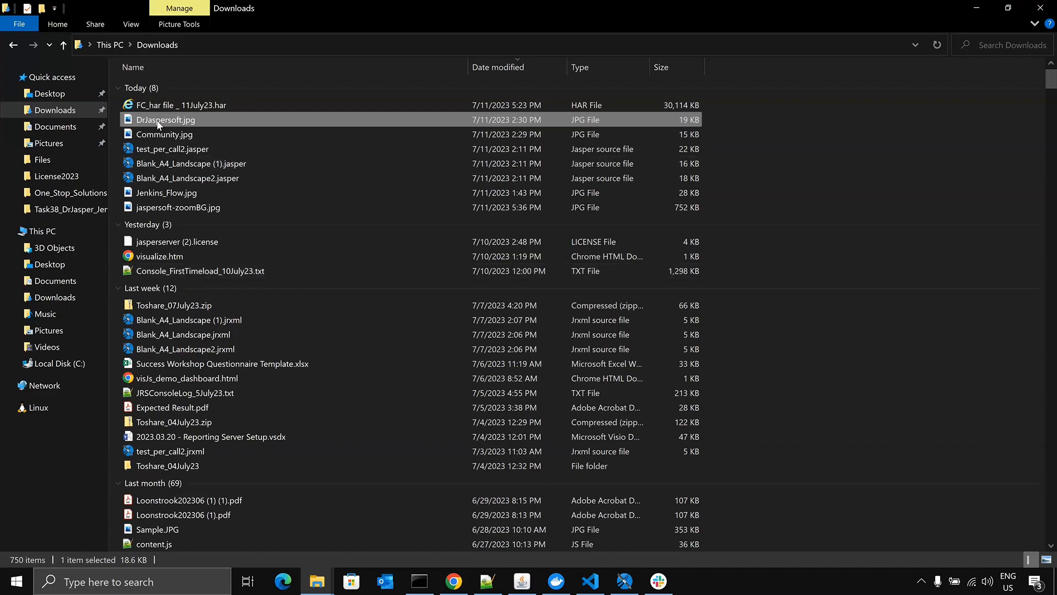
pyautogui.rightClick(158, 124)
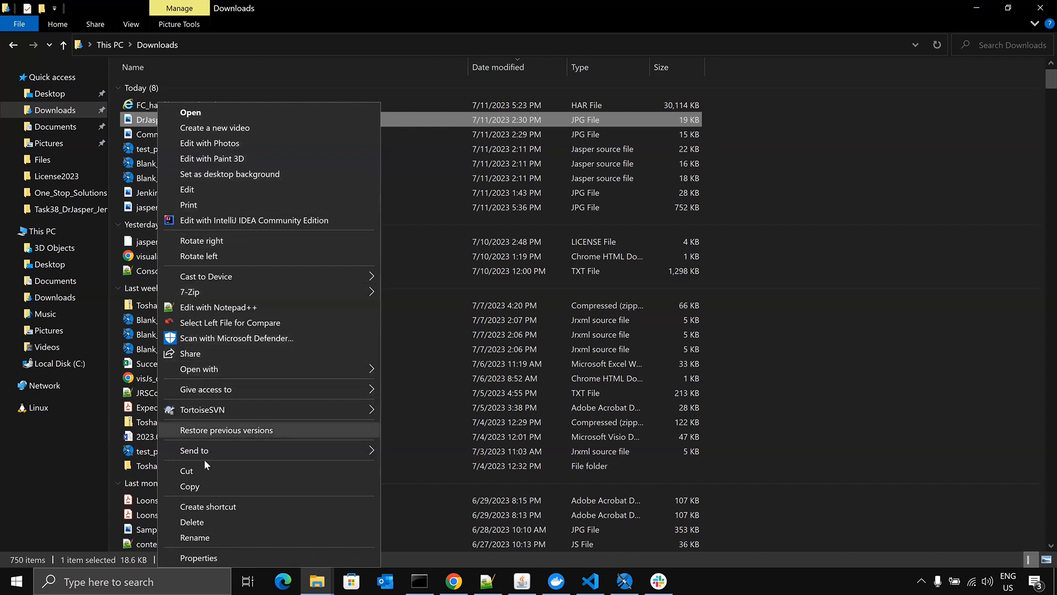
pyautogui.click(205, 486)
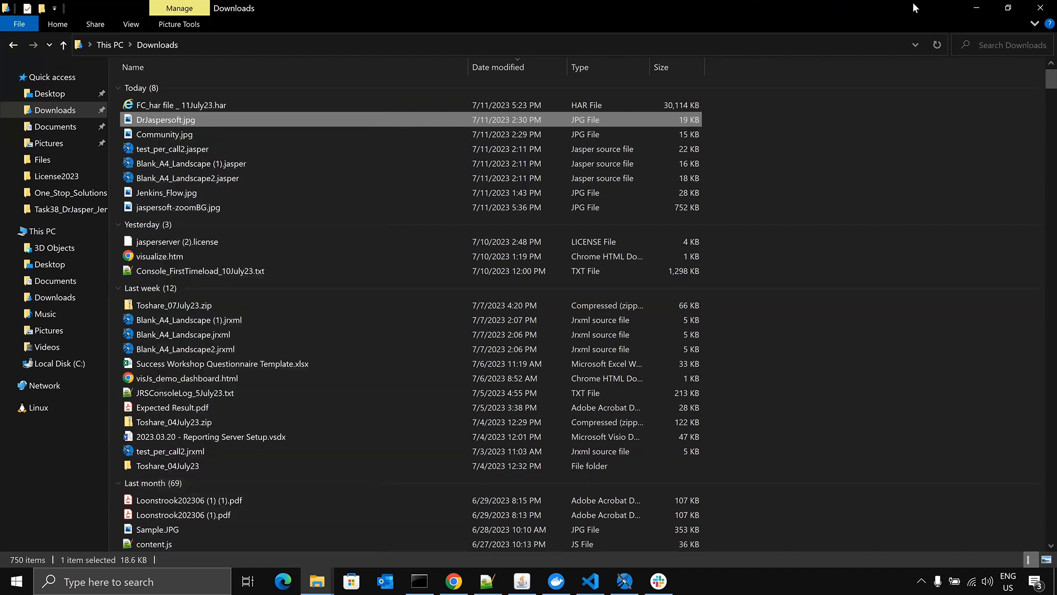
pyautogui.click(976, 8)
pyautogui.rightClick(45, 219)
pyautogui.click(81, 284)
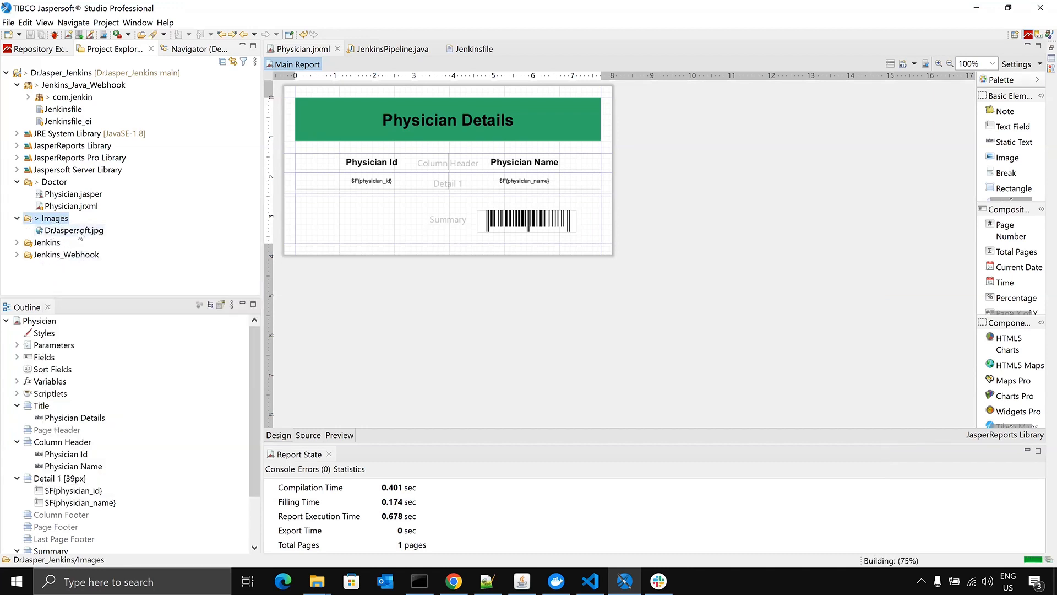
# - Place DrJaspersoft.jpg in the title band to the left of the Physician Details heading and save Physician.jrxml
pyautogui.moveTo(66, 233); pyautogui.dragTo(323, 114)
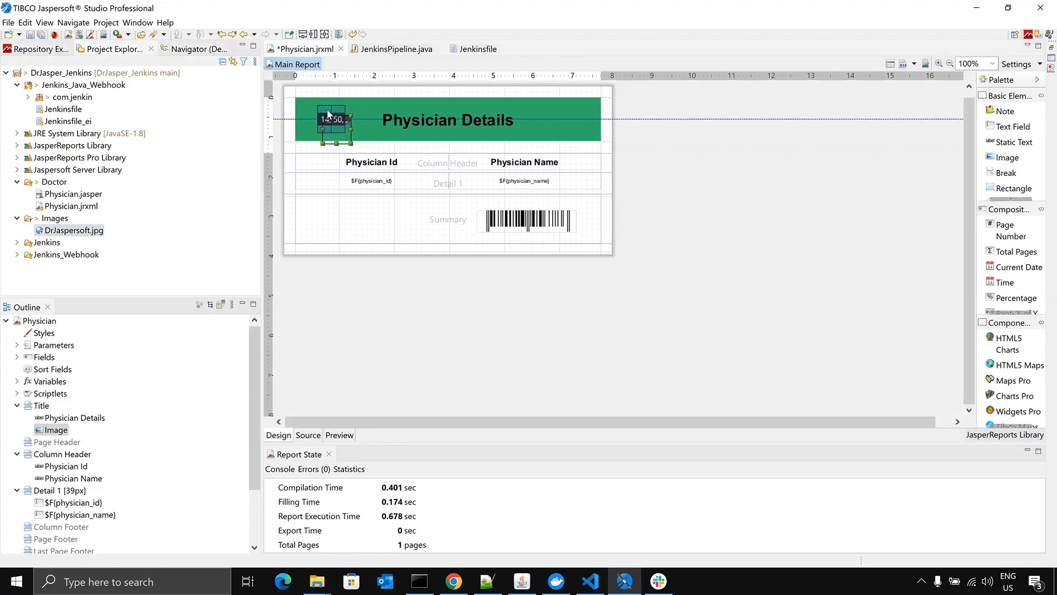
pyautogui.click(723, 180)
pyautogui.hotkey('ctrl', 's')
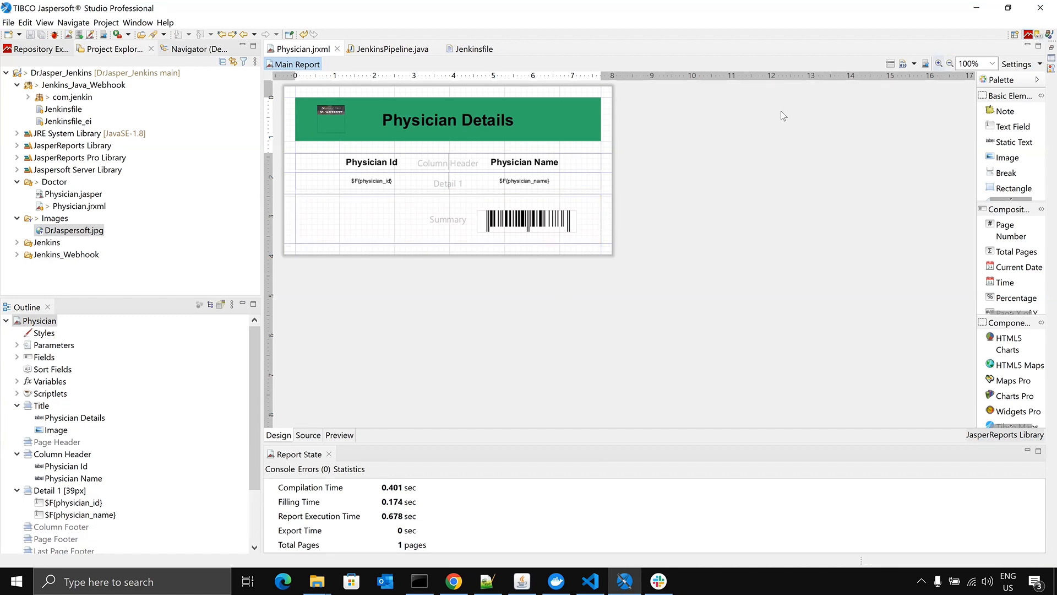
# - Go to the Git perspective and stage DrJaspersoft.jpg and Physician.jrxml for commit
pyautogui.click(1038, 35)
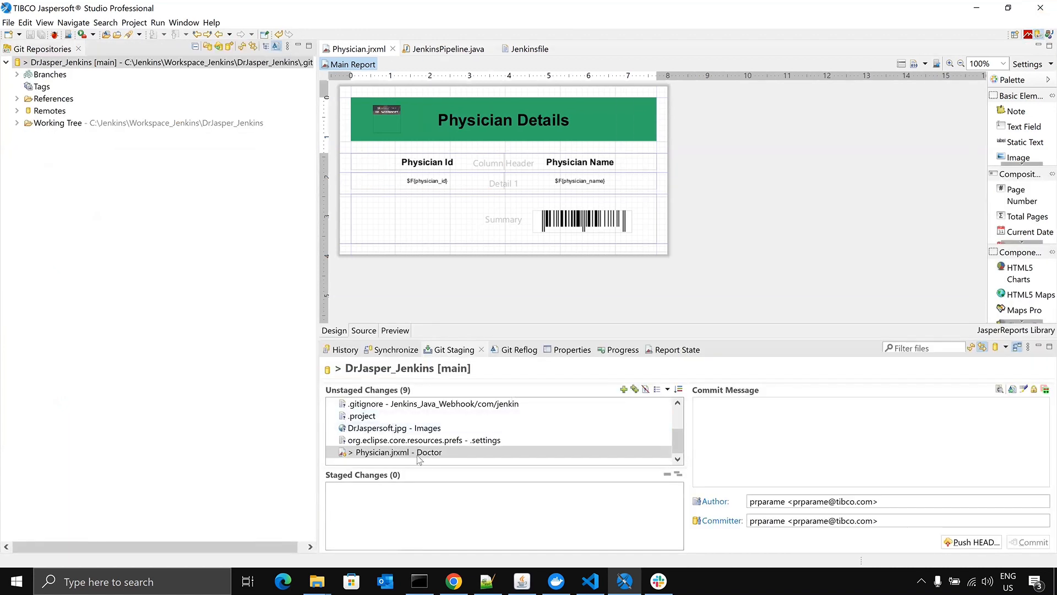
pyautogui.keyDown('ctrl'); pyautogui.click(461, 427); pyautogui.keyUp('ctrl')
pyautogui.click(623, 389)
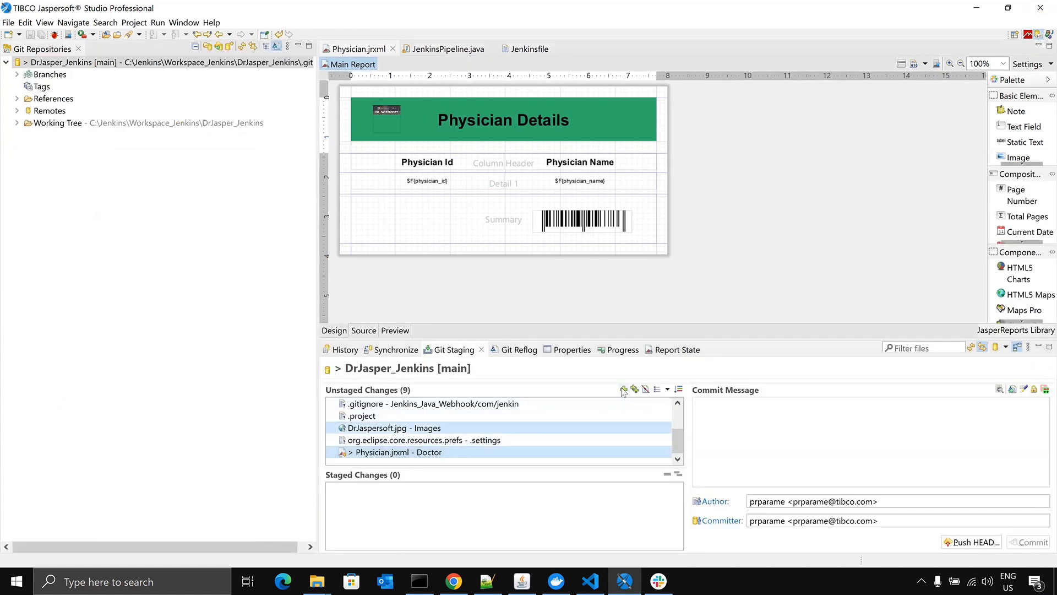
# - Commit the staged files with the message "Adding the image and rEPORT", push them to the remote and dismiss the push results
pyautogui.click(794, 420)
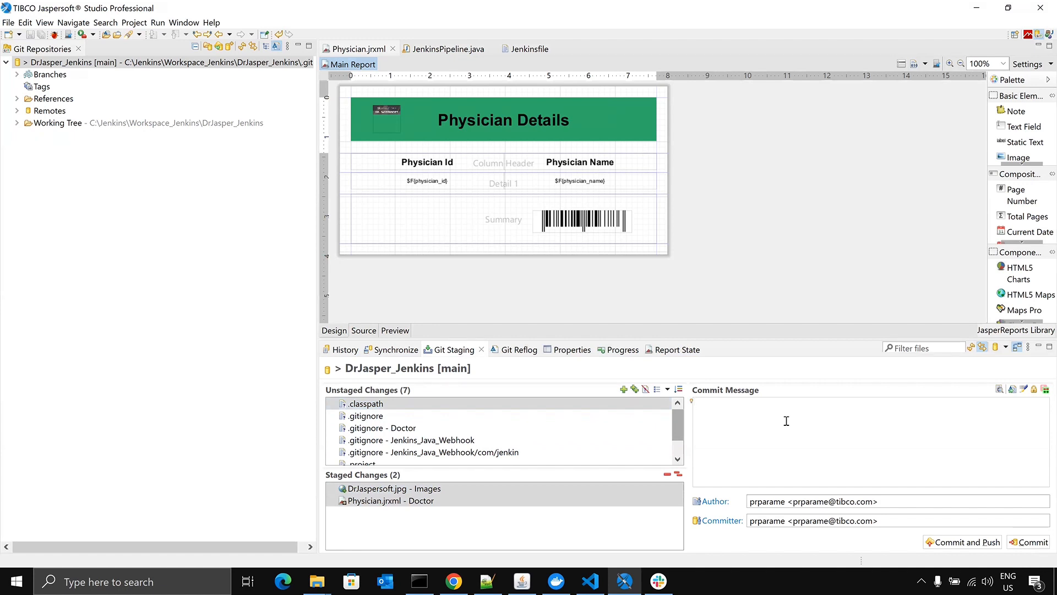
pyautogui.write('ngg the image and rEPORT')
pyautogui.click(731, 405)
pyautogui.press('BackSpace')
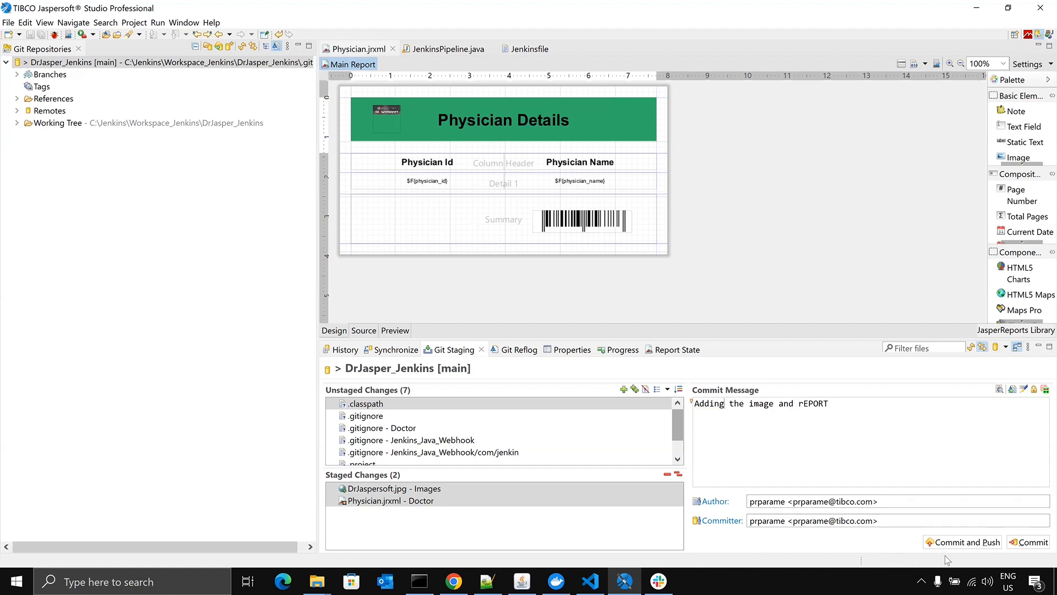
pyautogui.click(964, 543)
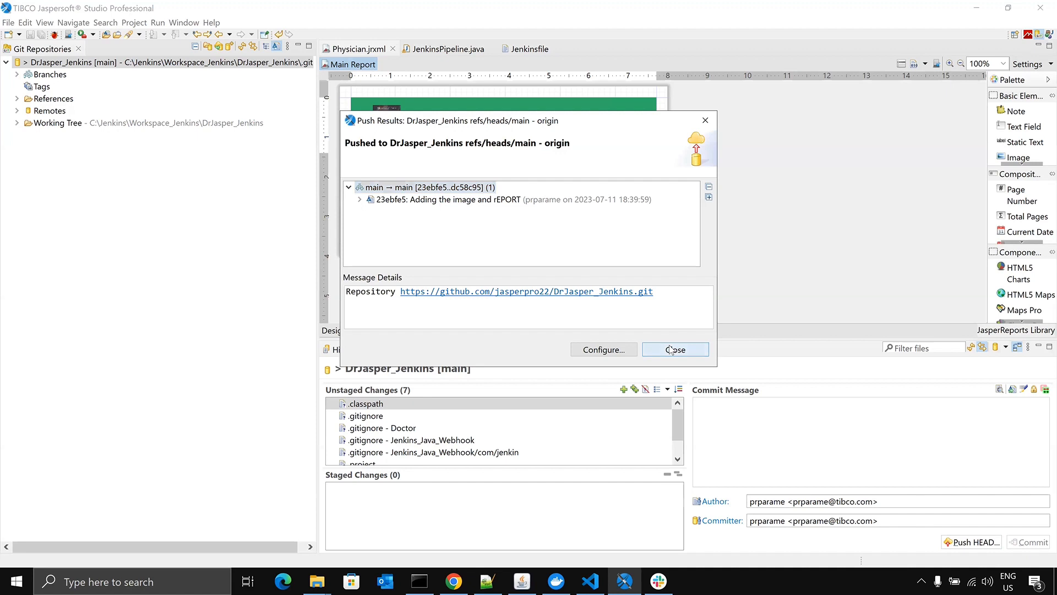
pyautogui.click(670, 348)
# - Switch to Chrome, glance at the GitHub repository and go to the Webhook_java pipeline page in Jenkins, leaving its configuration unsaved
pyautogui.click(453, 581)
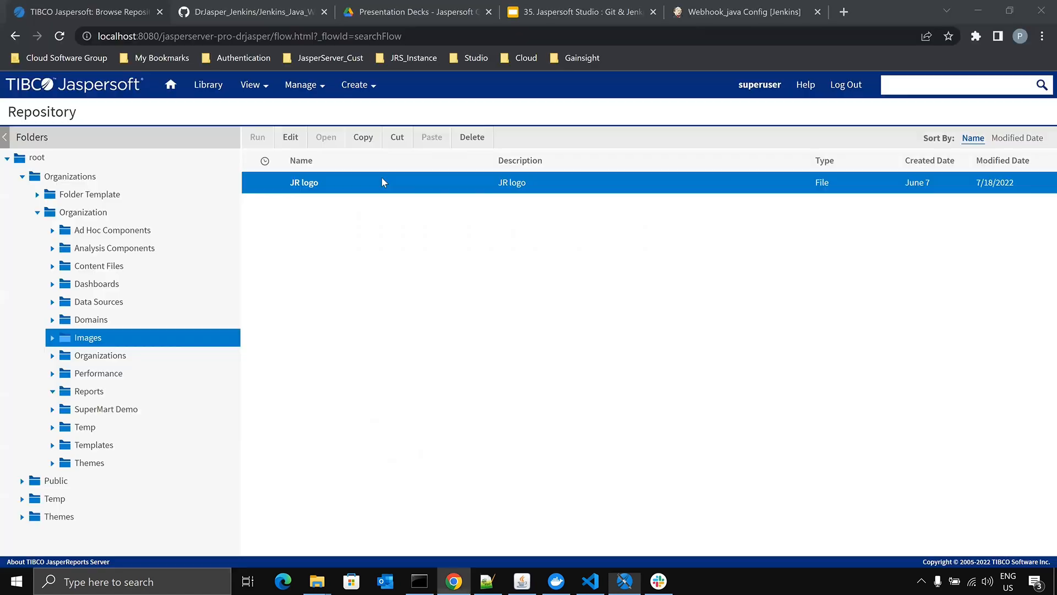
pyautogui.click(278, 6)
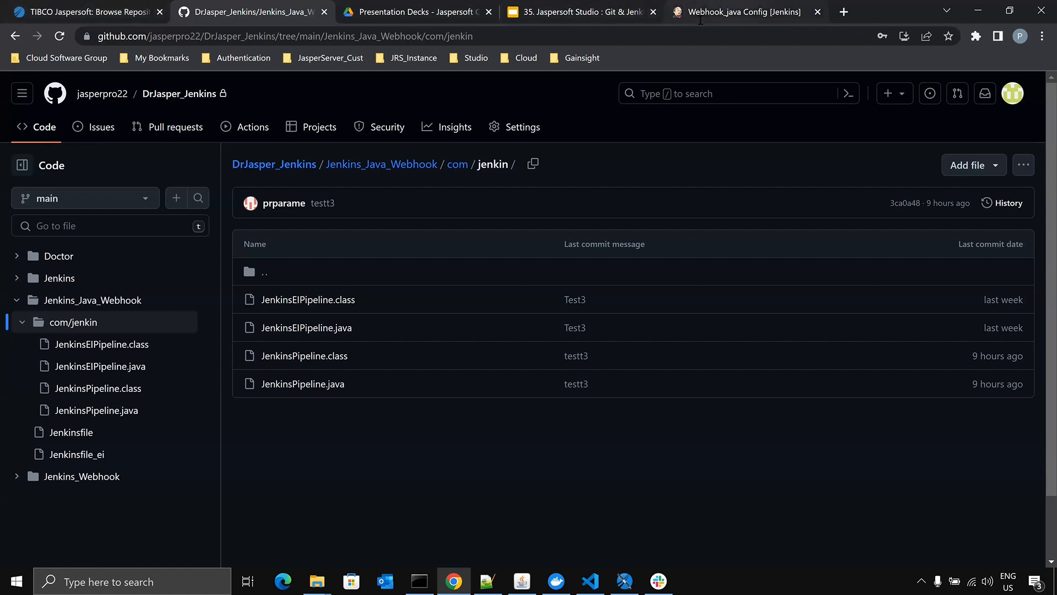
pyautogui.click(735, 12)
pyautogui.click(118, 92)
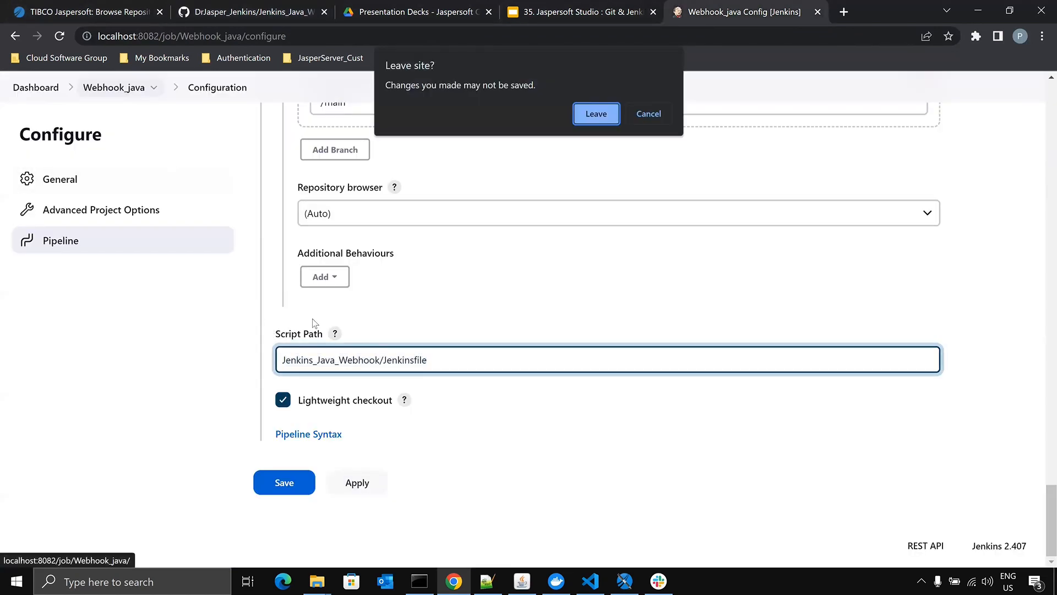
pyautogui.click(596, 113)
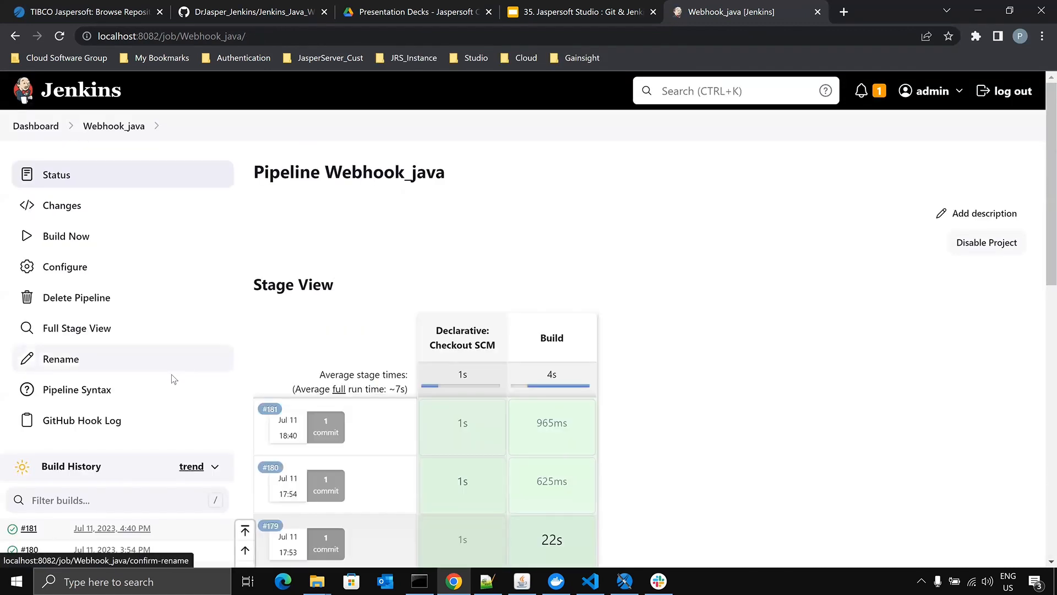
# - Open the console output of build #181 and examine its changed files, image upload and report publishing responses
pyautogui.scroll(-1, 141, 398)
pyautogui.scroll(-1, 141, 398)
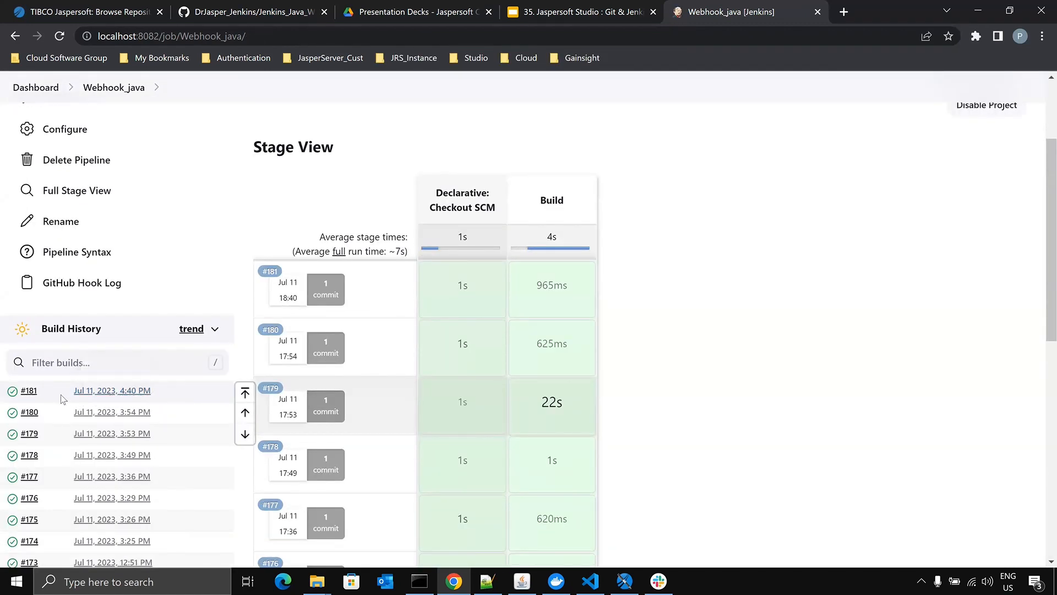
pyautogui.click(30, 392)
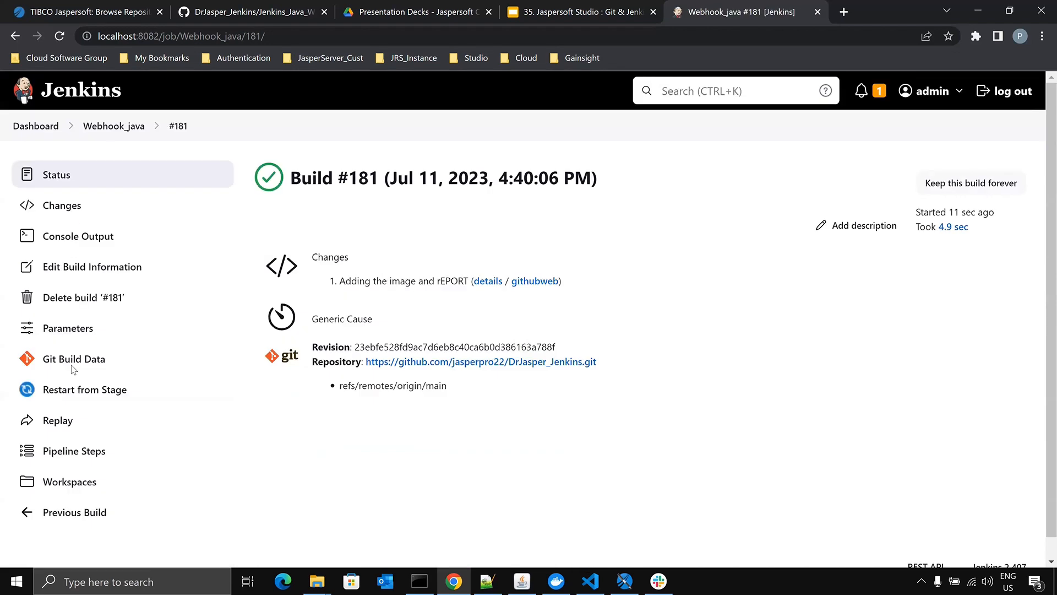
pyautogui.click(77, 236)
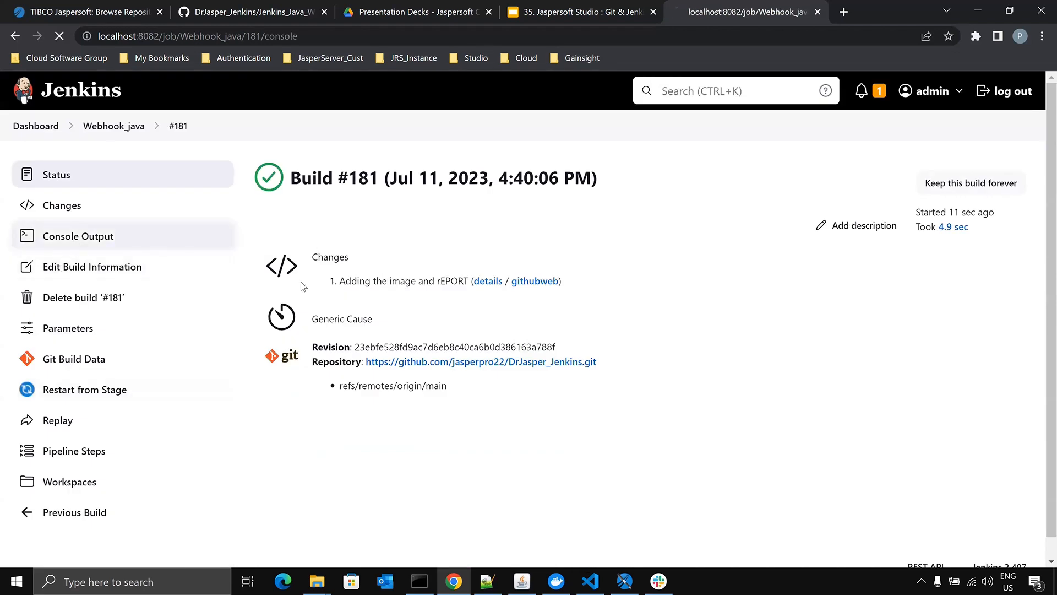
pyautogui.scroll(-14, 509, 285)
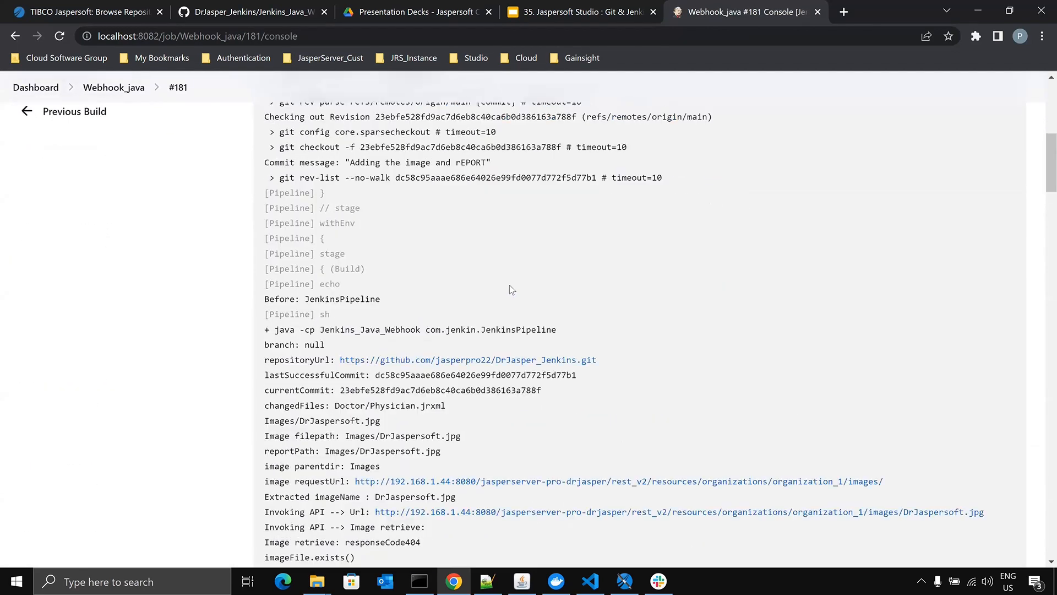
pyautogui.scroll(-15, 511, 285)
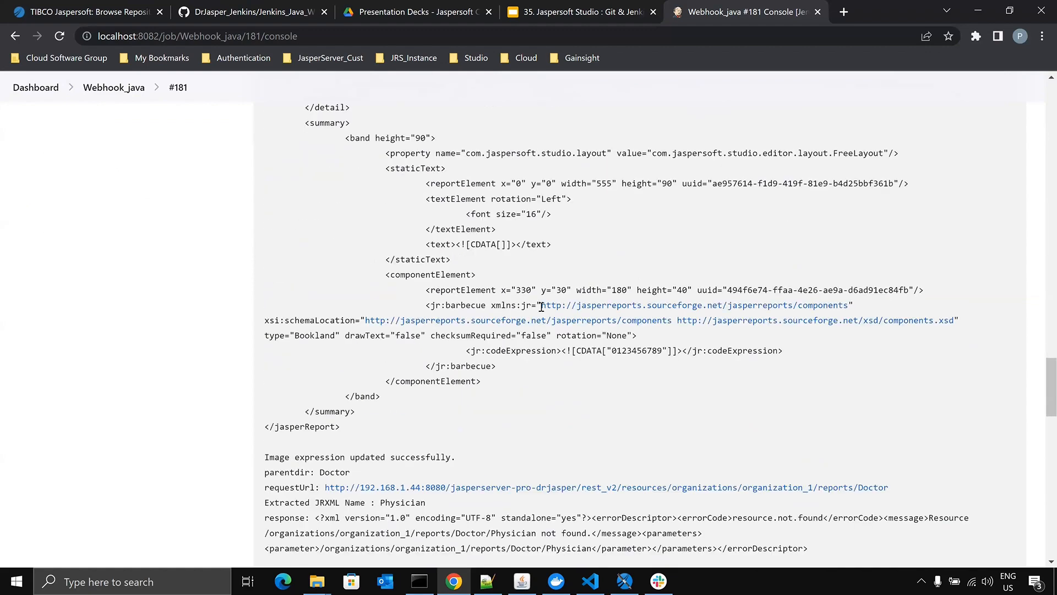
pyautogui.scroll(-20, 541, 307)
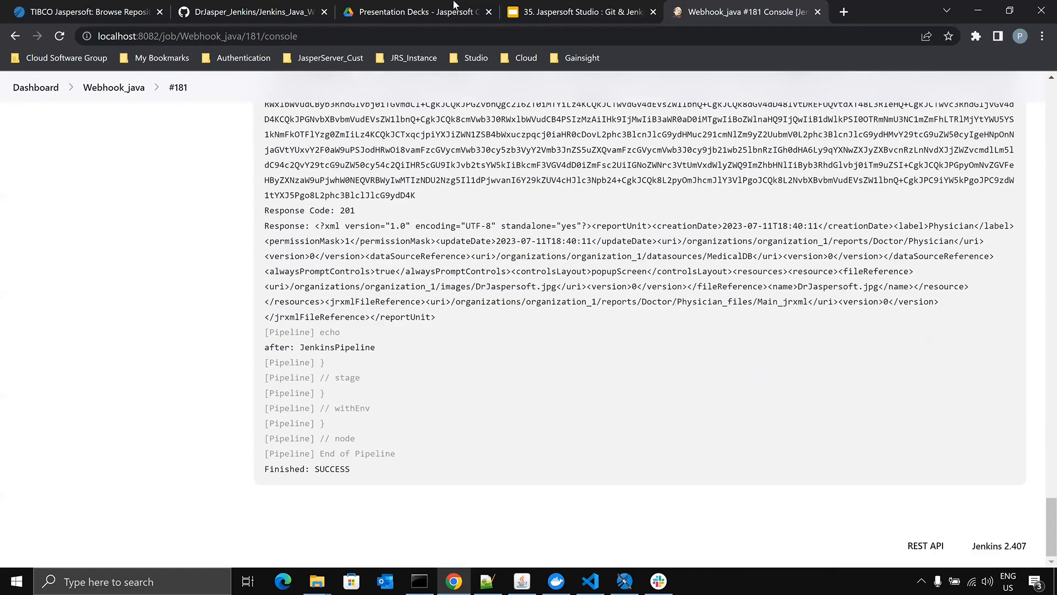
pyautogui.scroll(20, 403, 325)
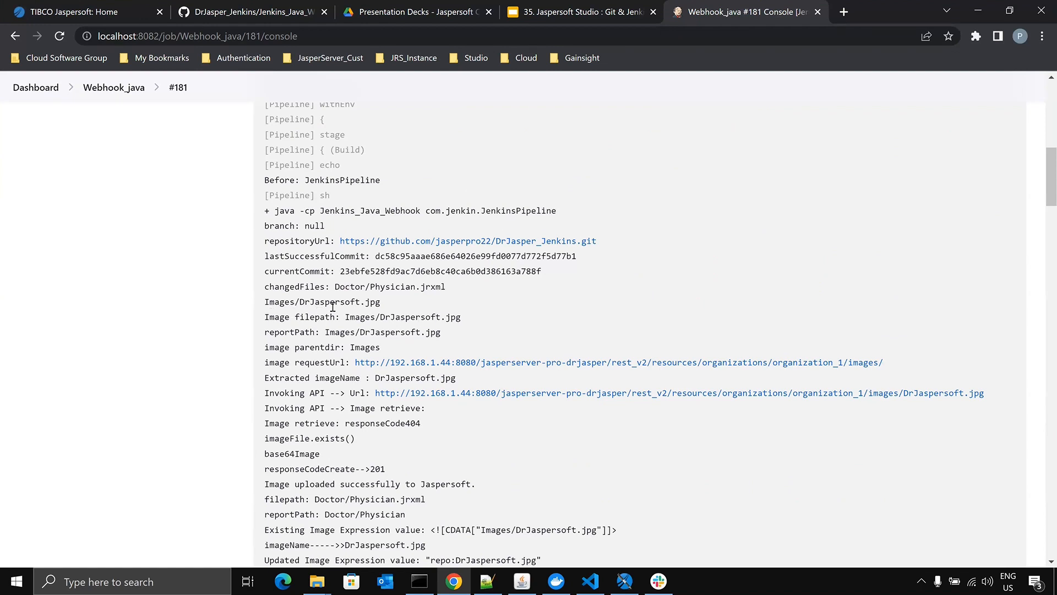
# - Examine the last successful commit, current commit and changed files in the console output of build #181
pyautogui.doubleClick(403, 257)
pyautogui.doubleClick(412, 271)
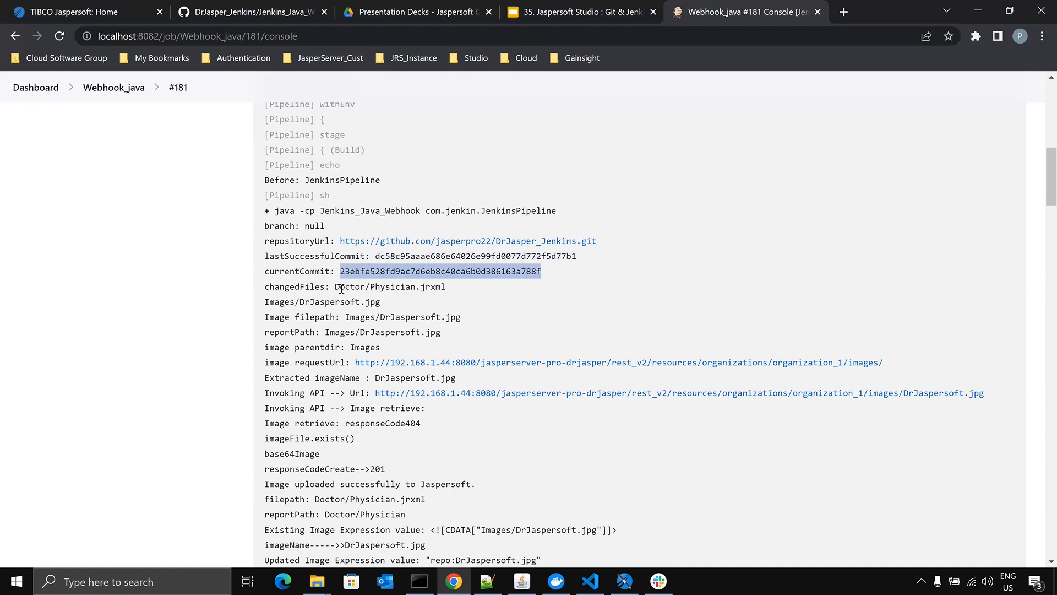
pyautogui.moveTo(335, 287); pyautogui.dragTo(372, 302)
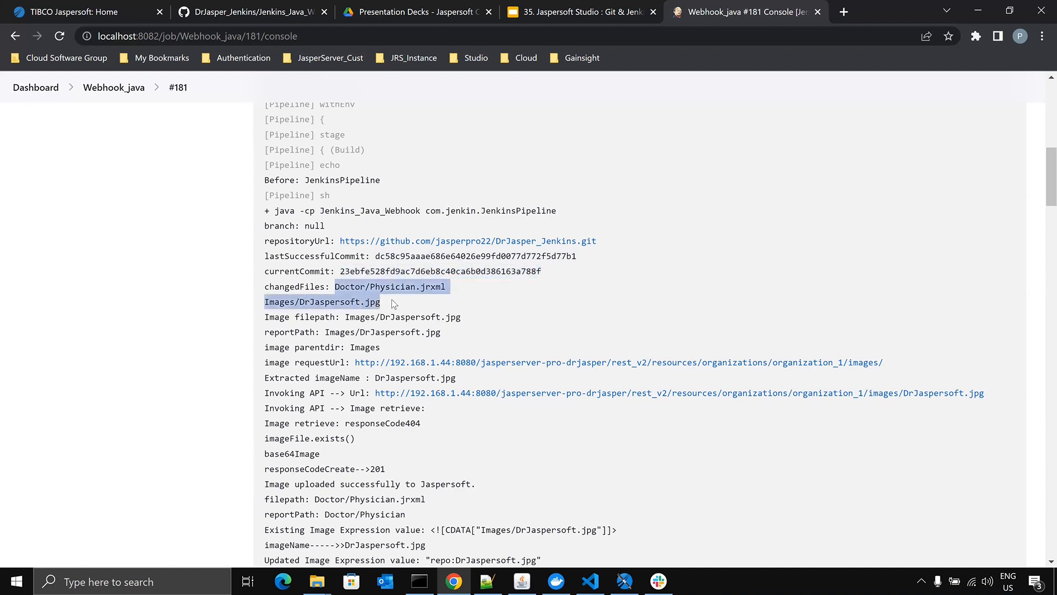
pyautogui.click(410, 302)
pyautogui.scroll(-5, 386, 277)
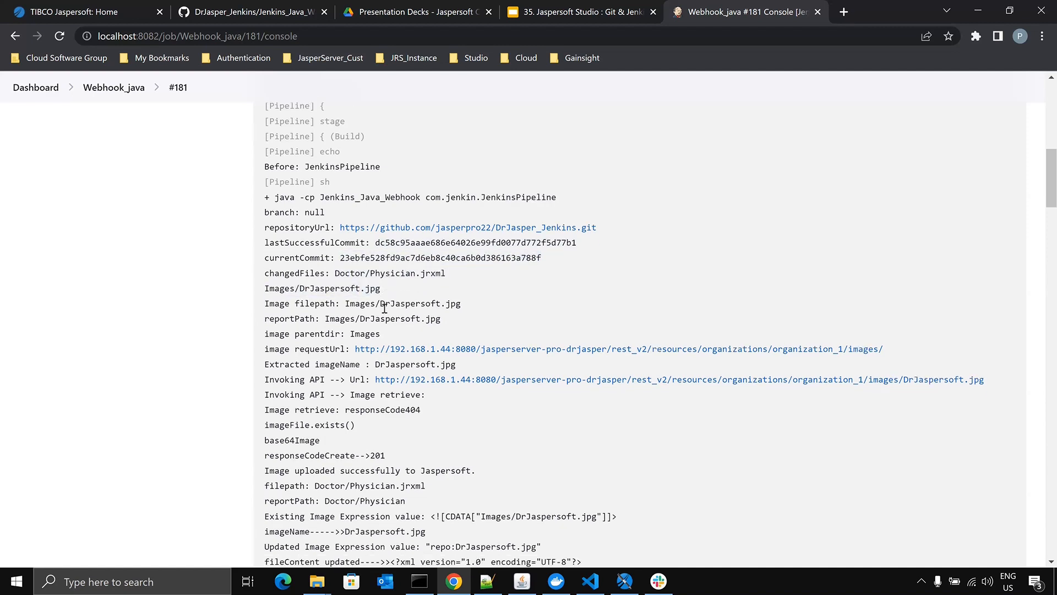
pyautogui.scroll(1, 365, 181)
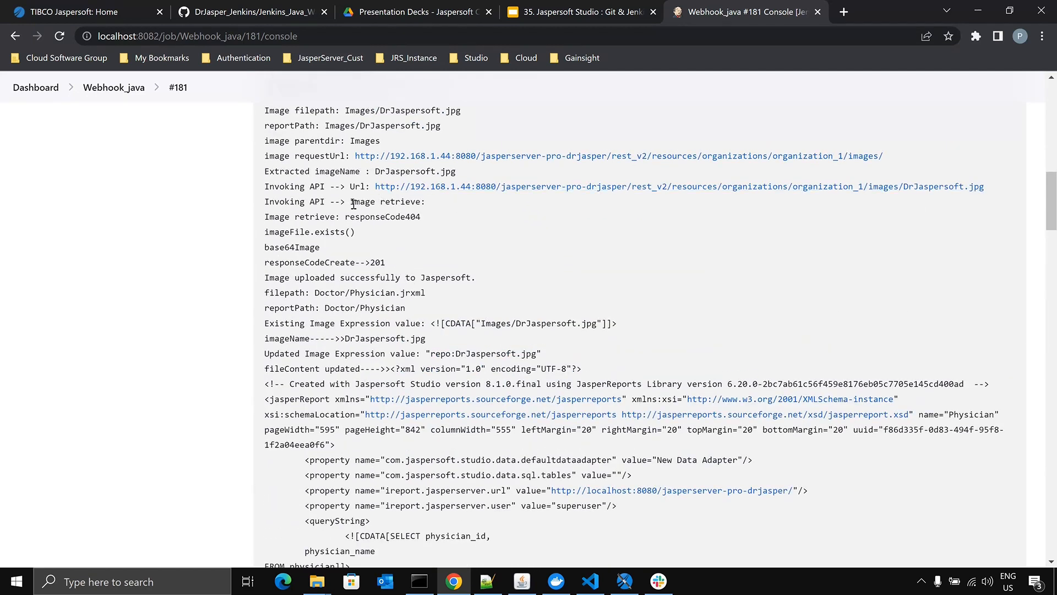
# - Examine the extracted image name, the image retrieve and create response codes, and the existing image expression in the build log
pyautogui.doubleClick(392, 171)
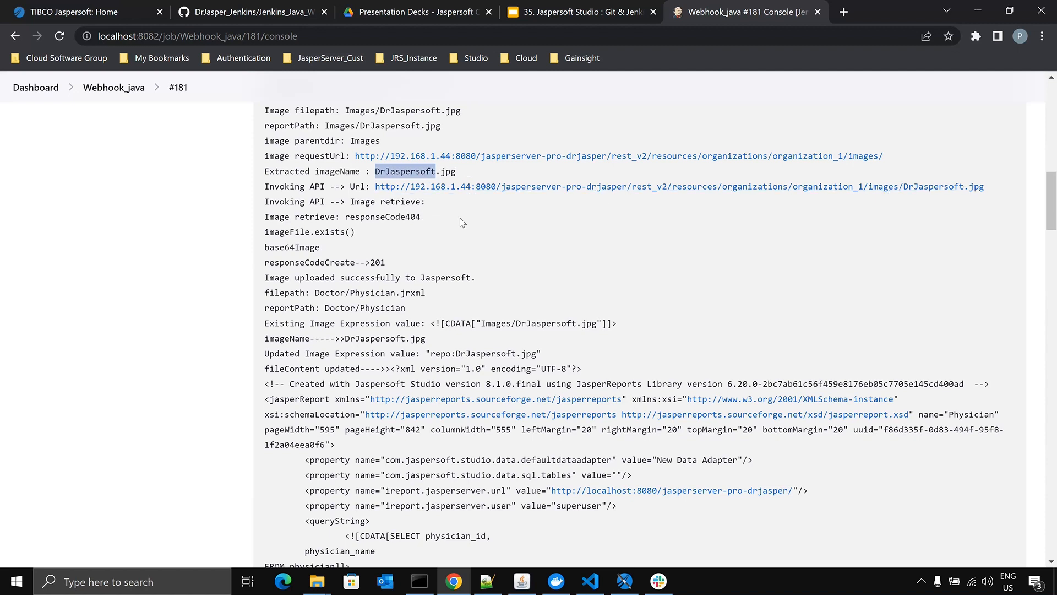
pyautogui.moveTo(406, 216); pyautogui.dragTo(420, 216)
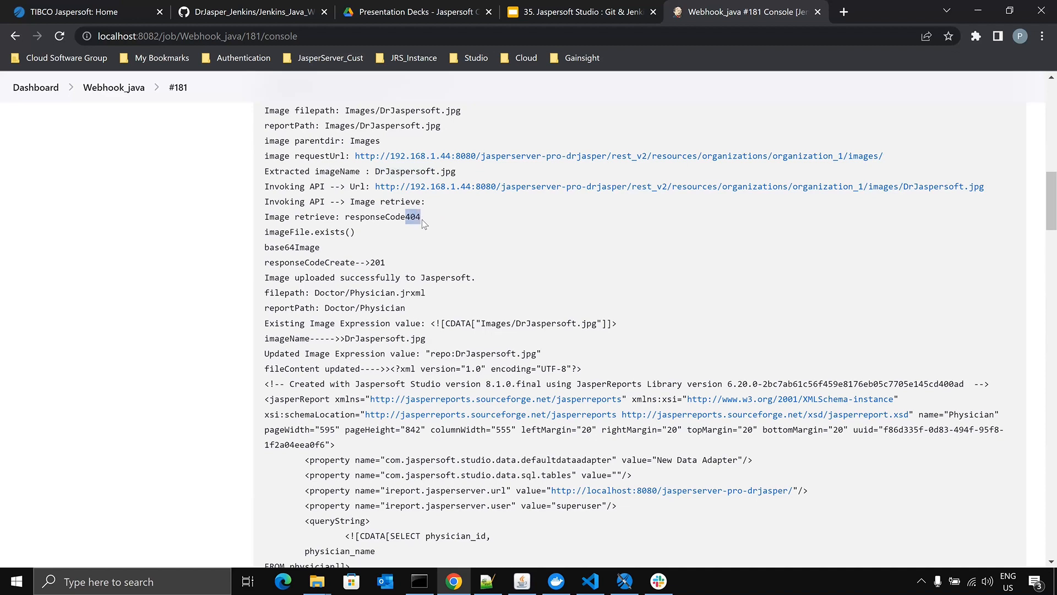
pyautogui.scroll(-1, 421, 219)
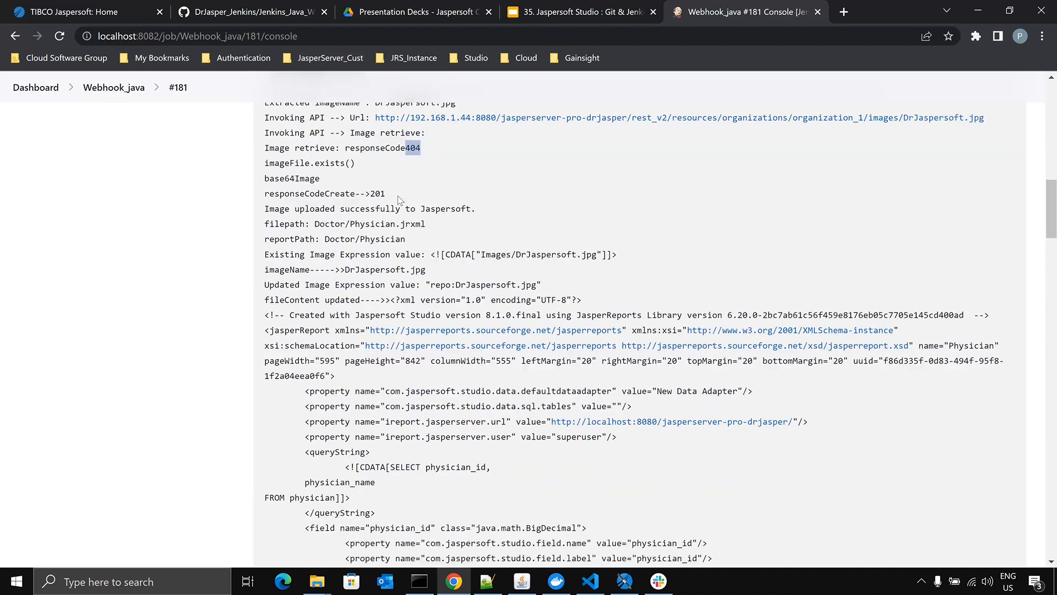
pyautogui.moveTo(385, 194); pyautogui.dragTo(370, 193)
pyautogui.scroll(-1, 632, 167)
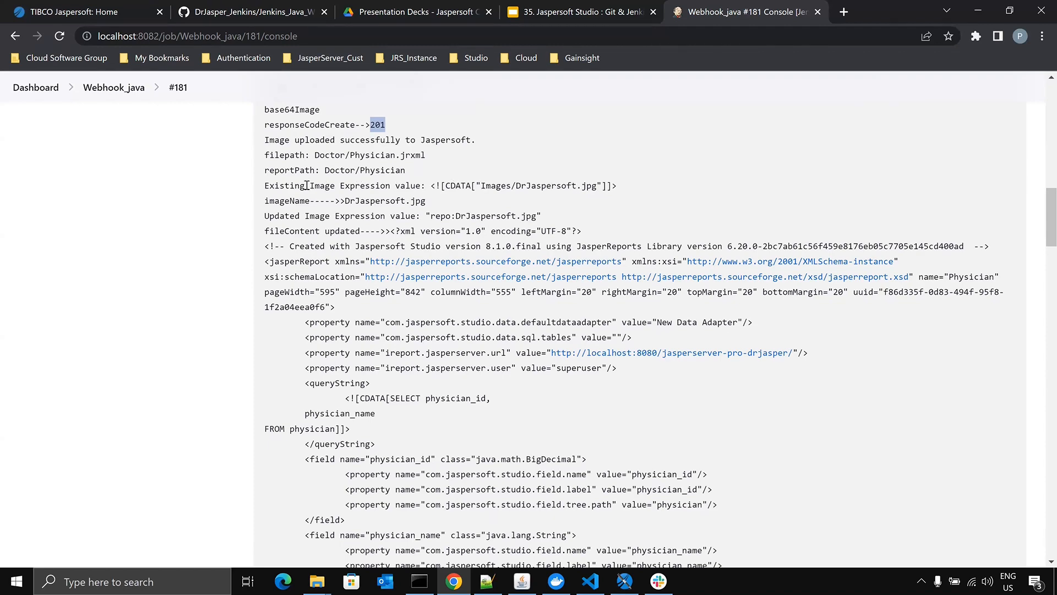
pyautogui.moveTo(343, 185); pyautogui.dragTo(576, 186)
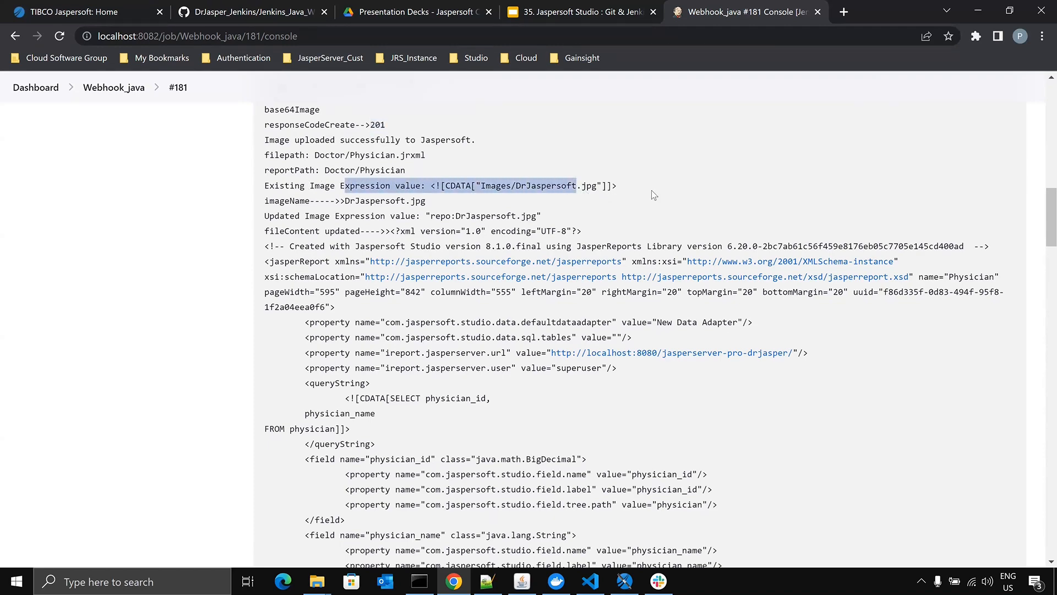
# - Examine the server's lookup response for the Physician report and the createReport call in the build log
pyautogui.scroll(-1, 638, 165)
pyautogui.scroll(-10, 585, 290)
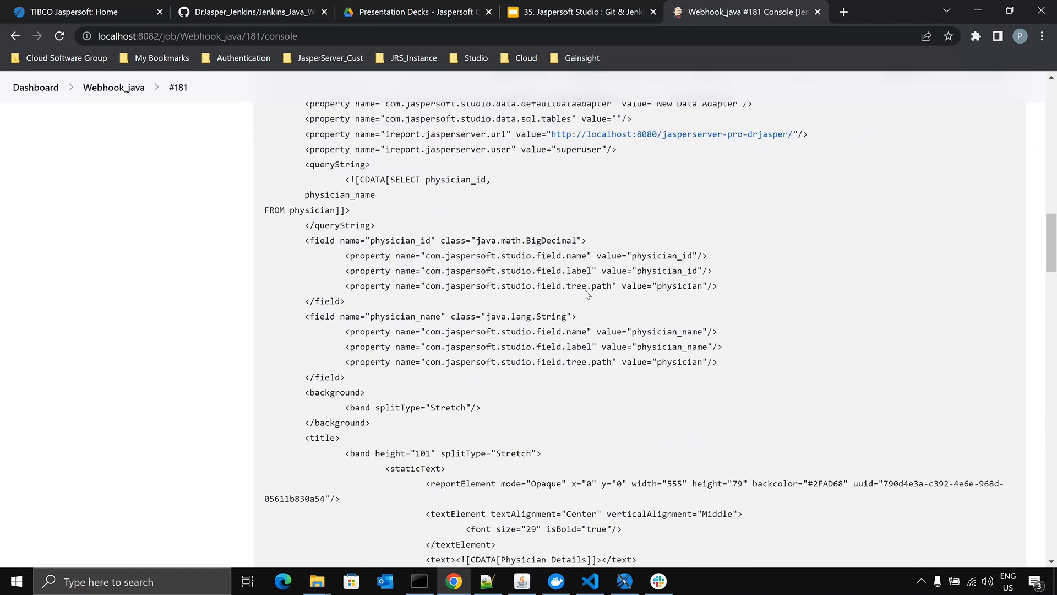
pyautogui.scroll(-10, 583, 298)
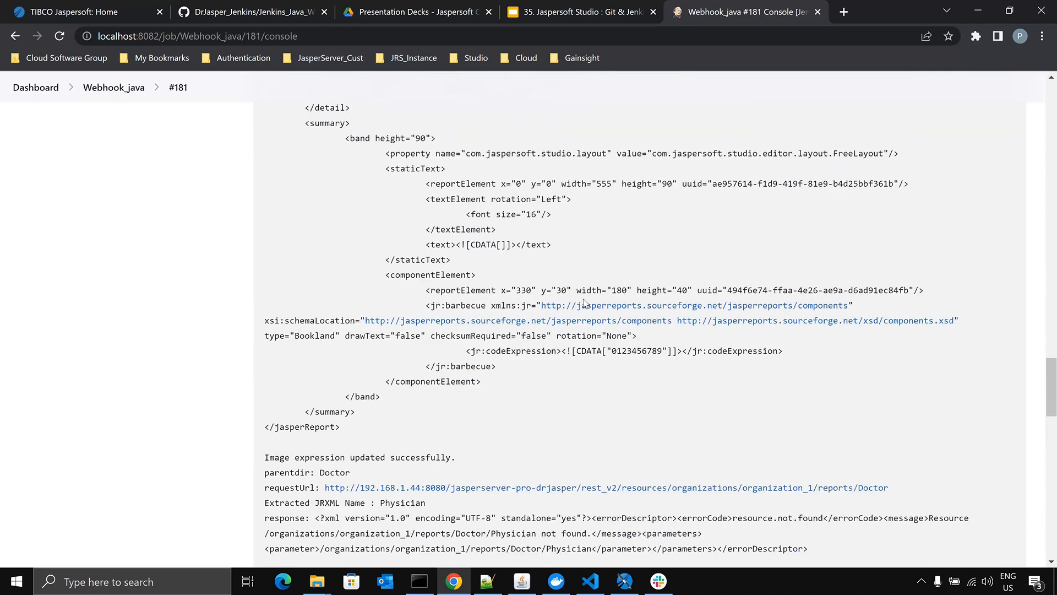
pyautogui.scroll(-1, 499, 338)
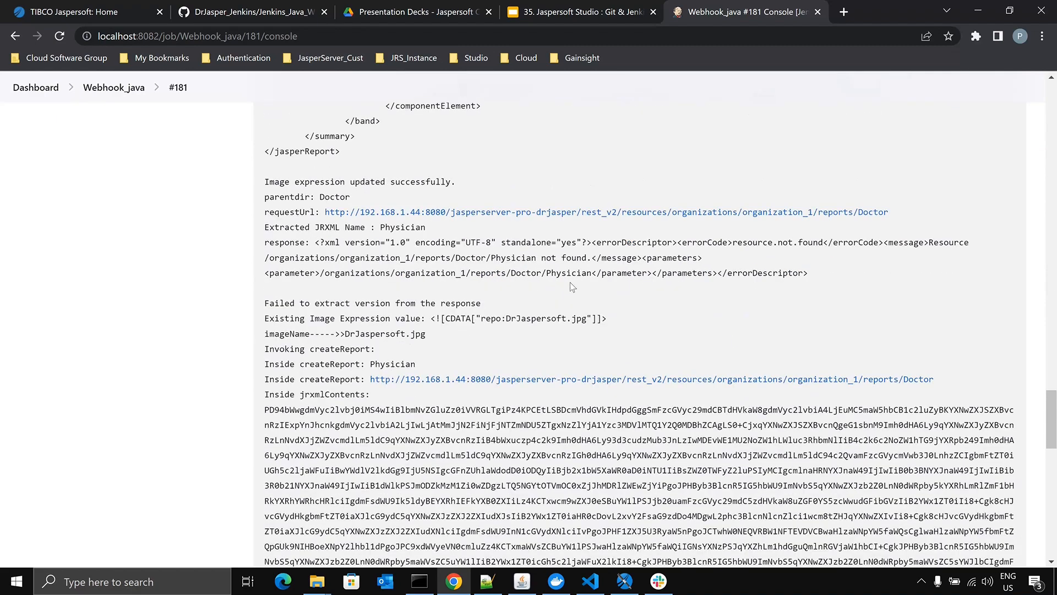
pyautogui.moveTo(810, 272); pyautogui.dragTo(259, 243)
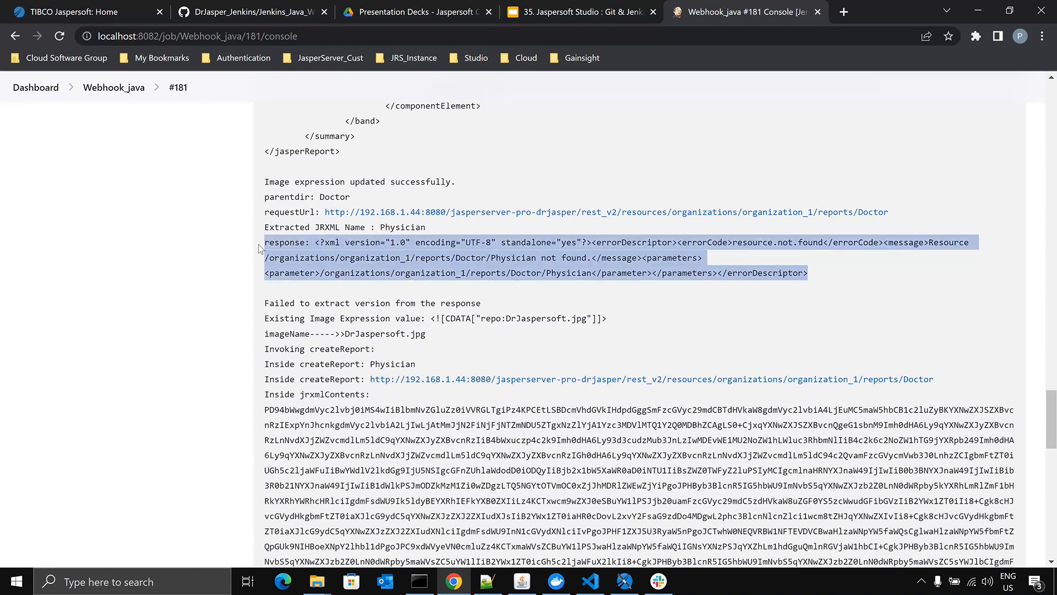
pyautogui.click(528, 257)
pyautogui.moveTo(265, 257); pyautogui.dragTo(589, 259)
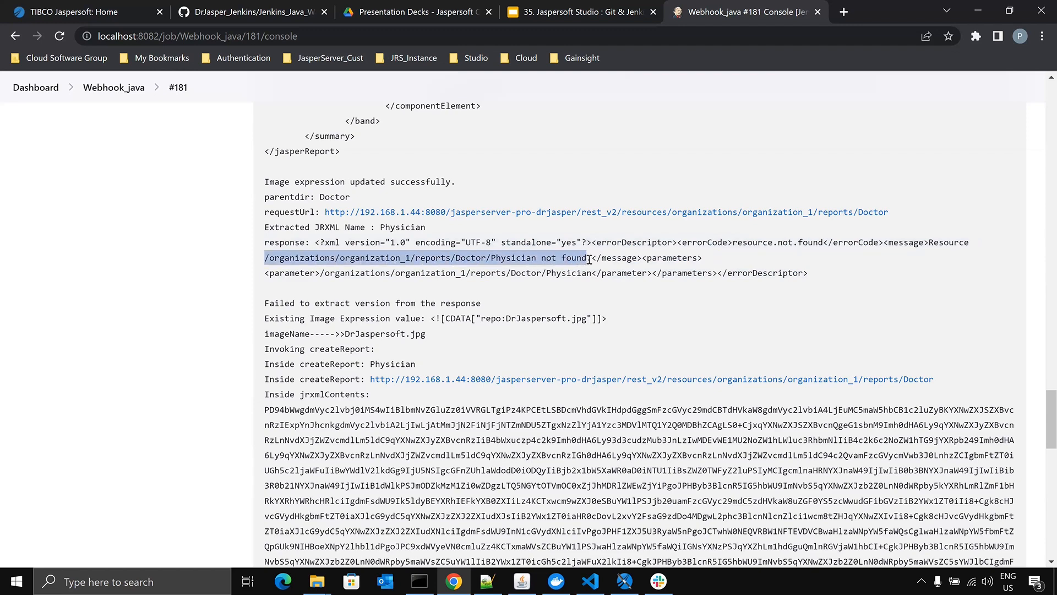
pyautogui.scroll(-2, 553, 281)
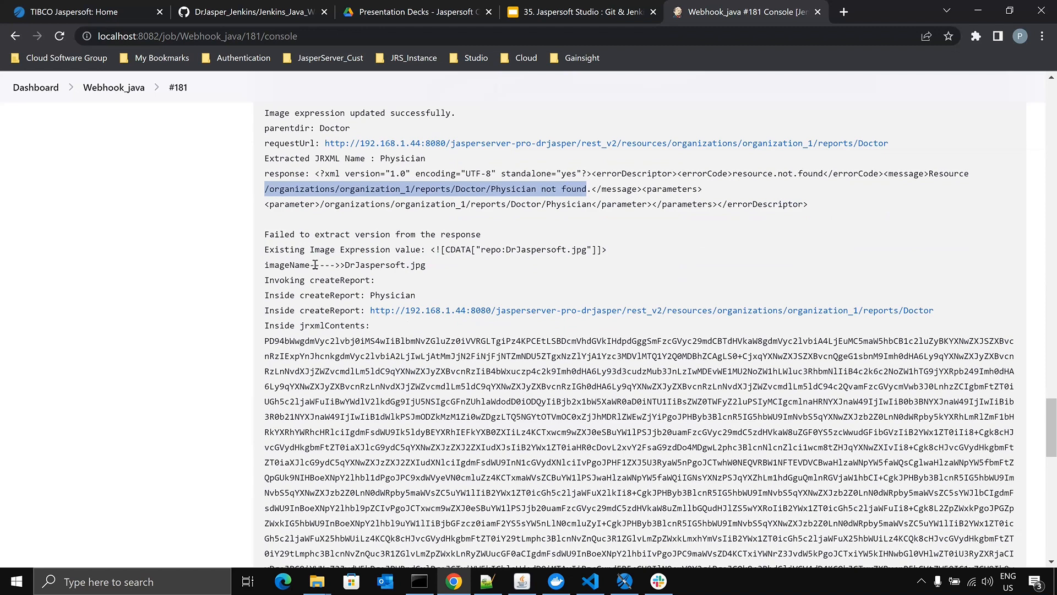
pyautogui.doubleClick(334, 281)
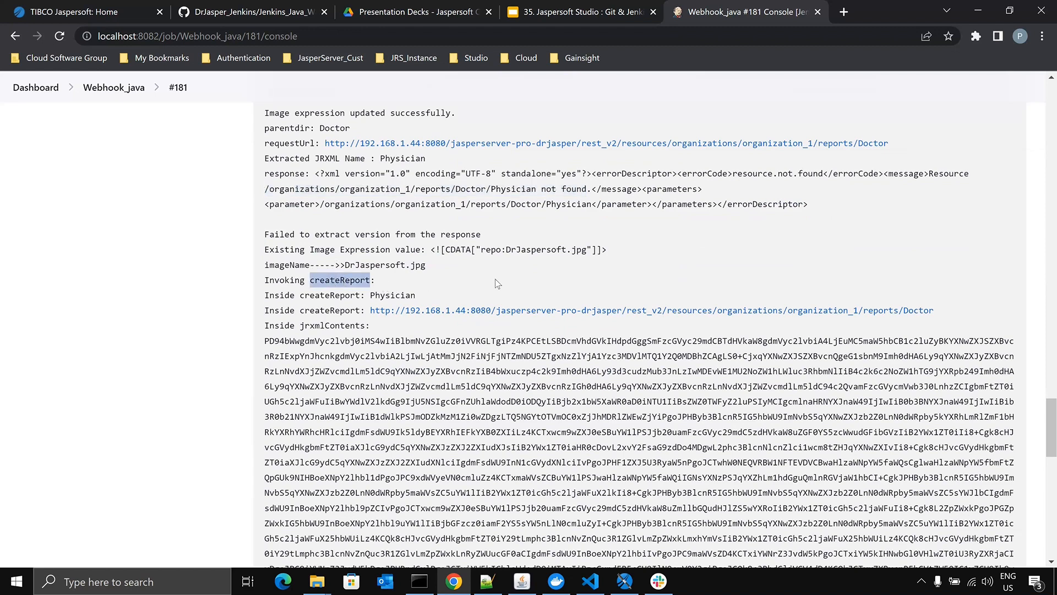
pyautogui.scroll(-4, 605, 302)
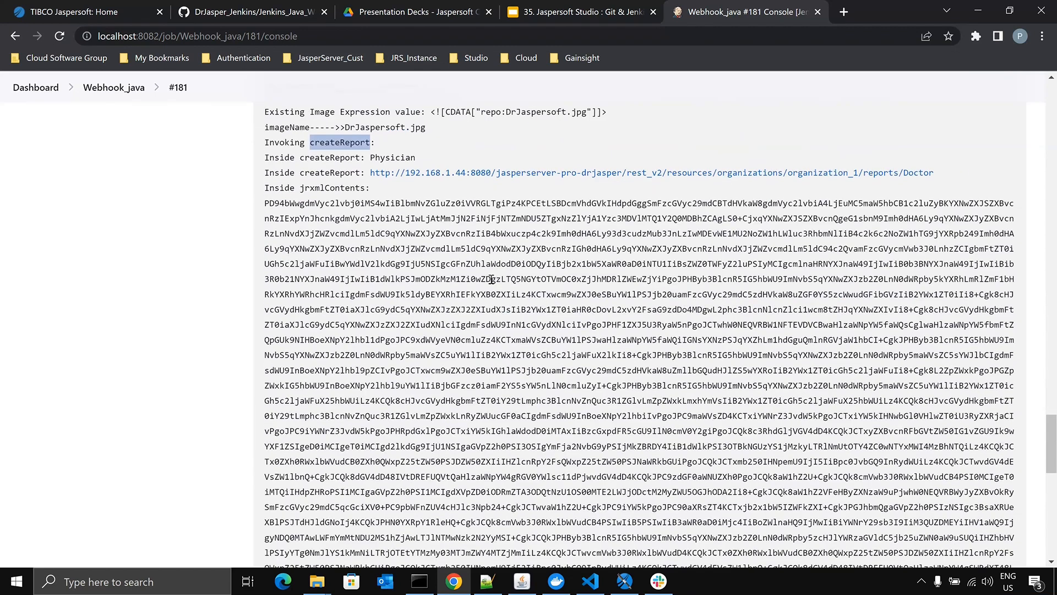
pyautogui.scroll(-1, 499, 300)
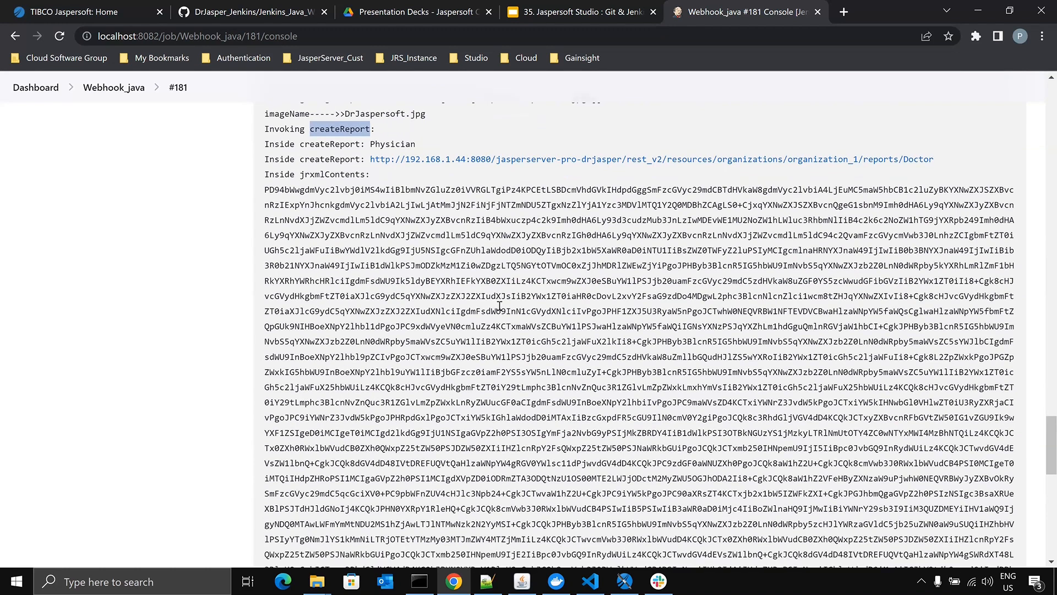
# - Examine the final report creation response at the end of the log, including its data source and image references
pyautogui.scroll(-15, 424, 282)
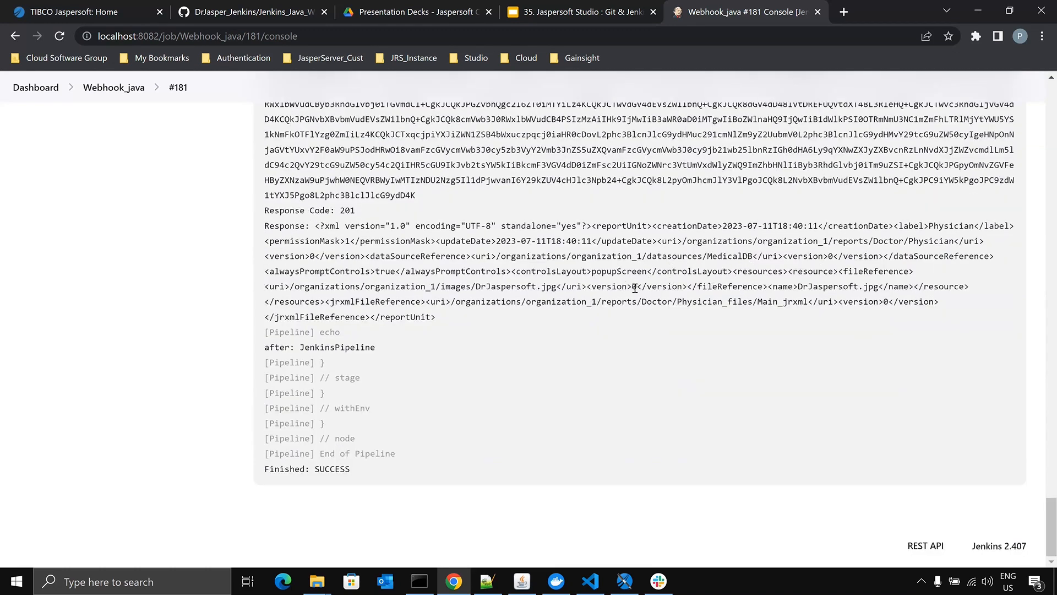
pyautogui.moveTo(939, 302); pyautogui.dragTo(249, 227)
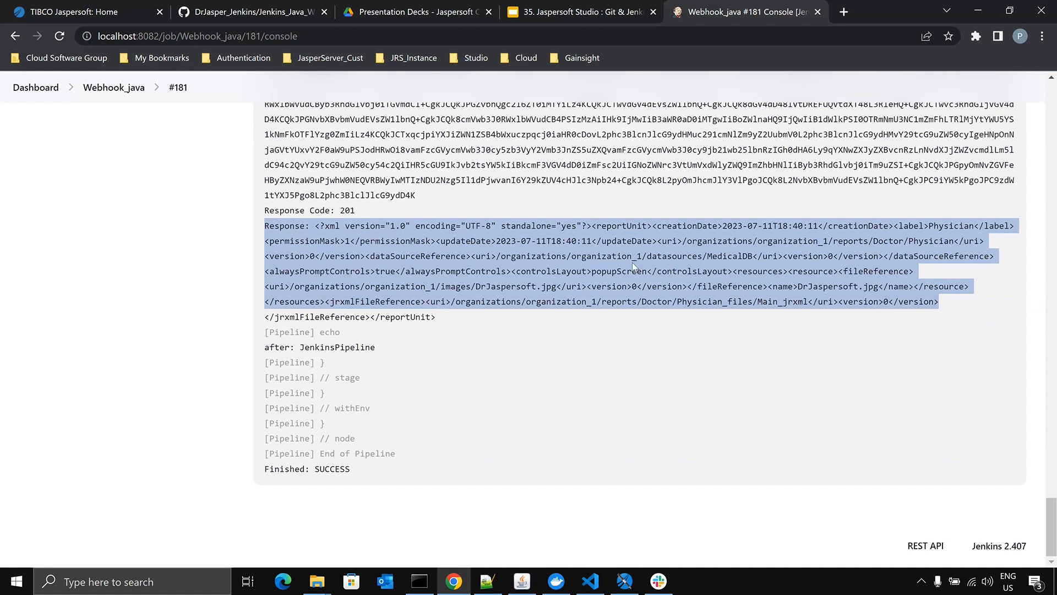
pyautogui.doubleClick(730, 255)
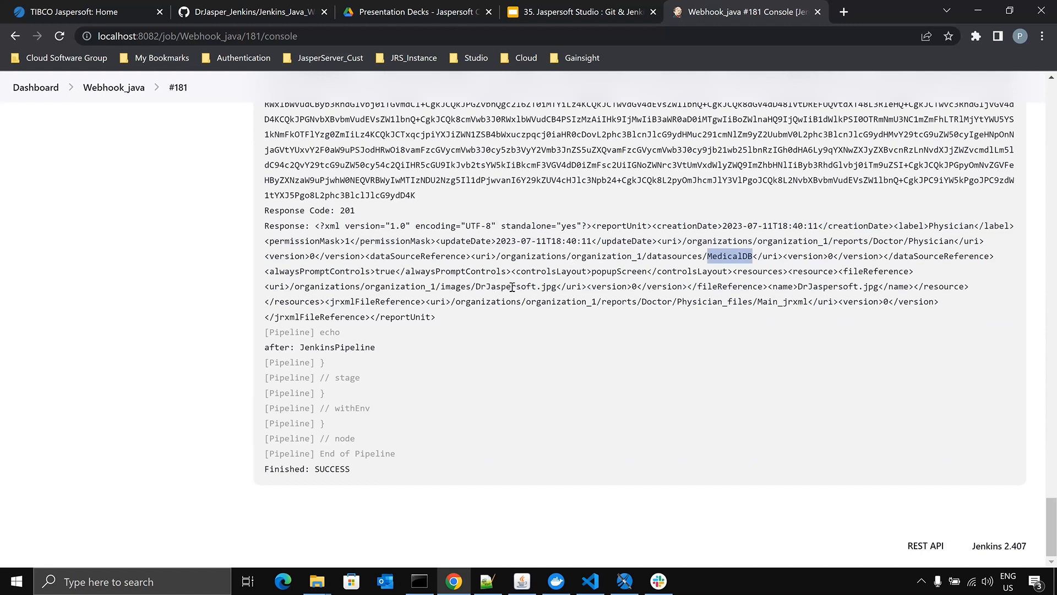
pyautogui.moveTo(557, 287); pyautogui.dragTo(289, 290)
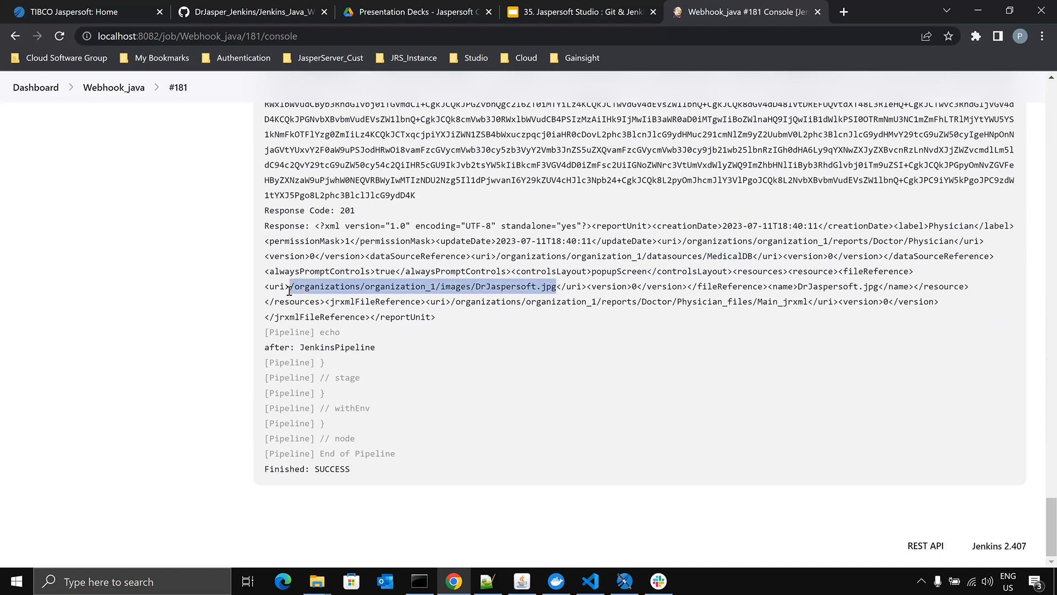
# - Switch to JasperReports Server and open the organization's Images folder in the repository
pyautogui.click(60, 14)
pyautogui.moveTo(252, 86)
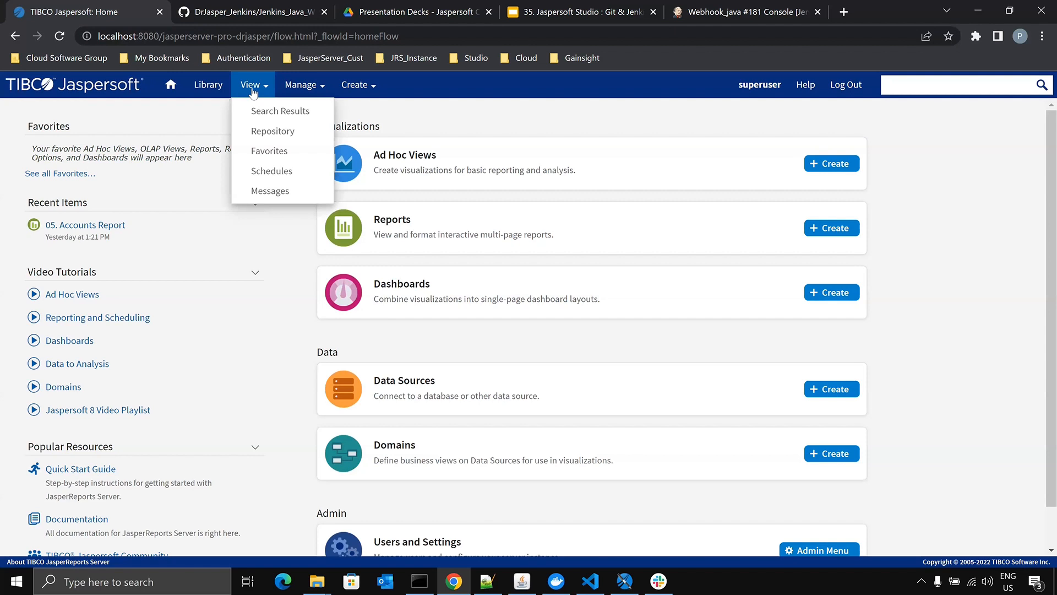
pyautogui.click(260, 133)
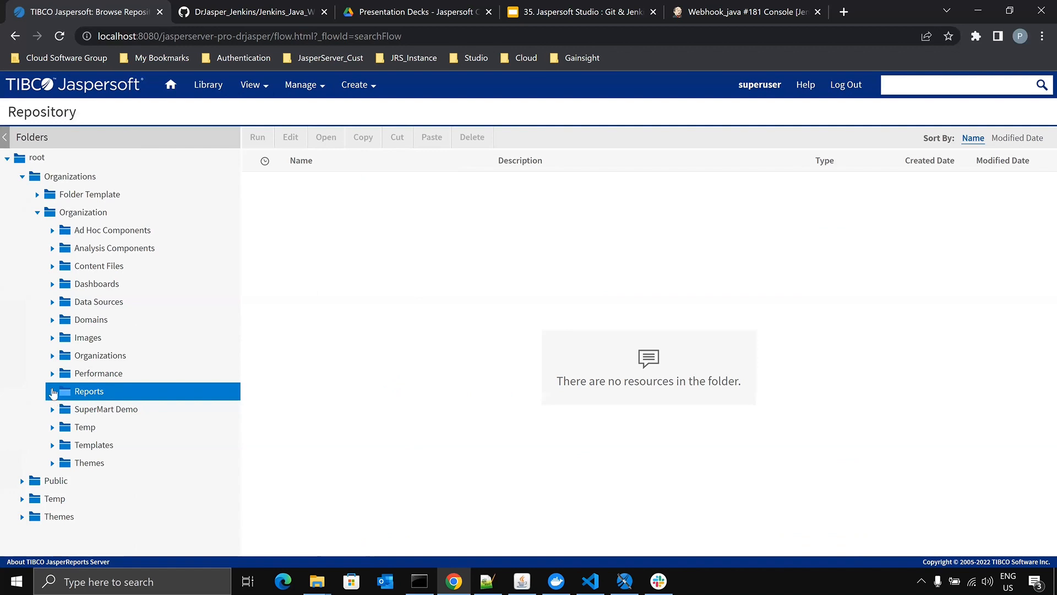
pyautogui.click(65, 337)
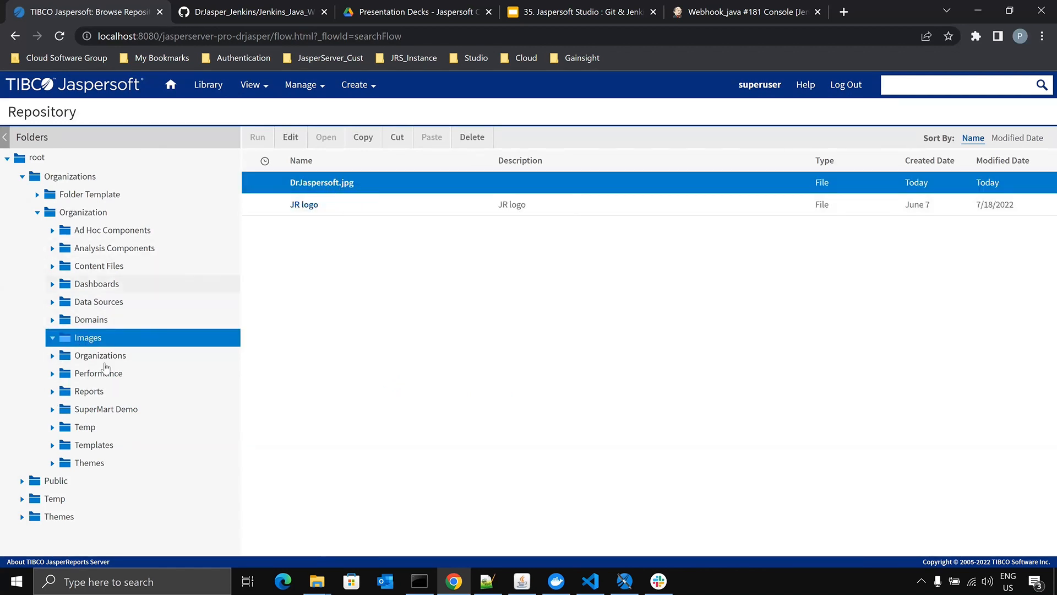
# - Run the Physician report from the Doctor folder under the organization's Reports folder
pyautogui.click(81, 392)
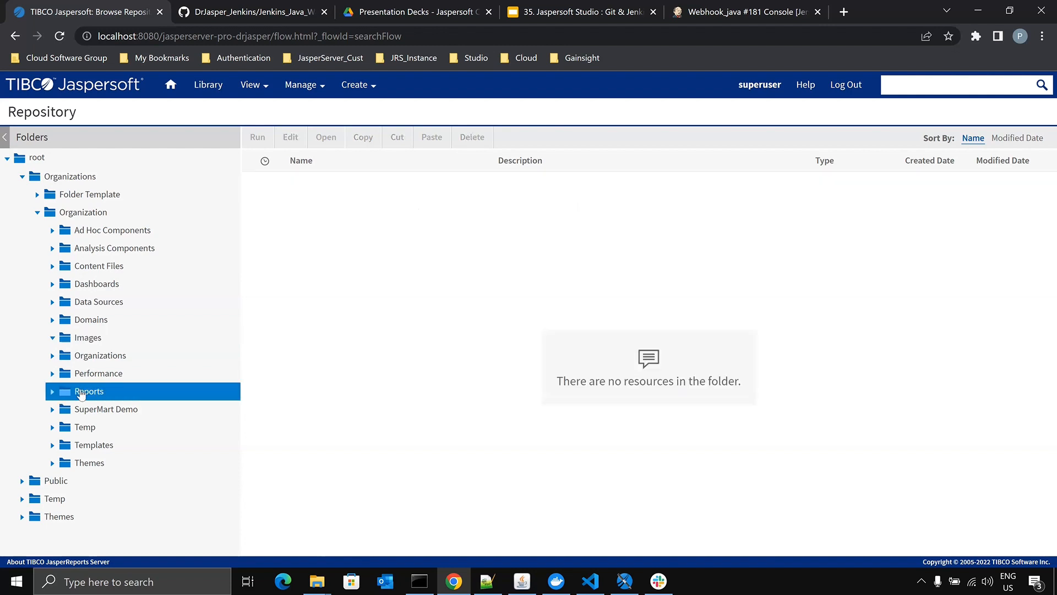
pyautogui.click(53, 391)
pyautogui.click(99, 409)
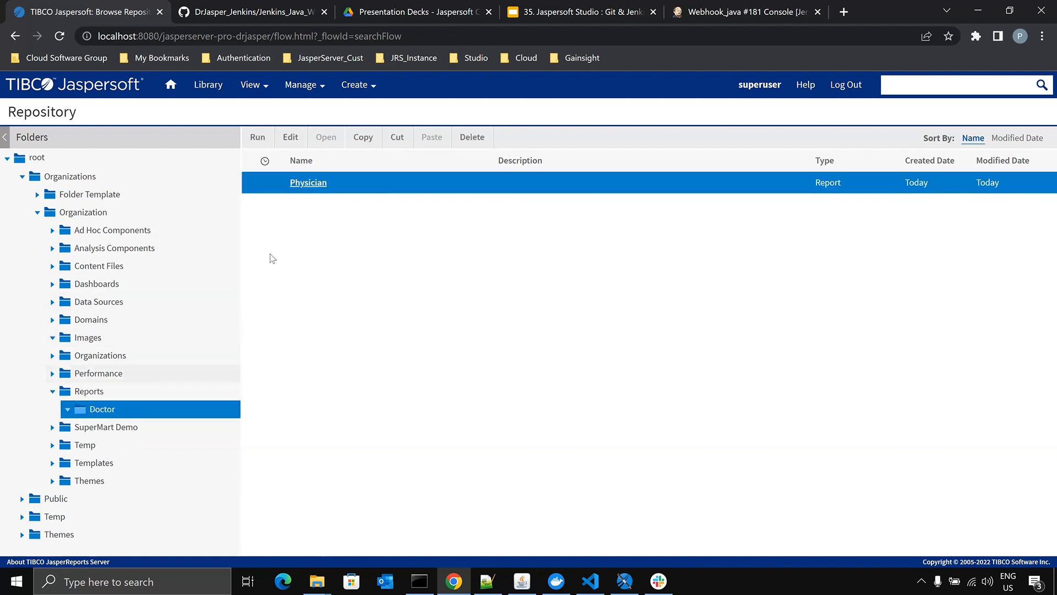
pyautogui.click(321, 183)
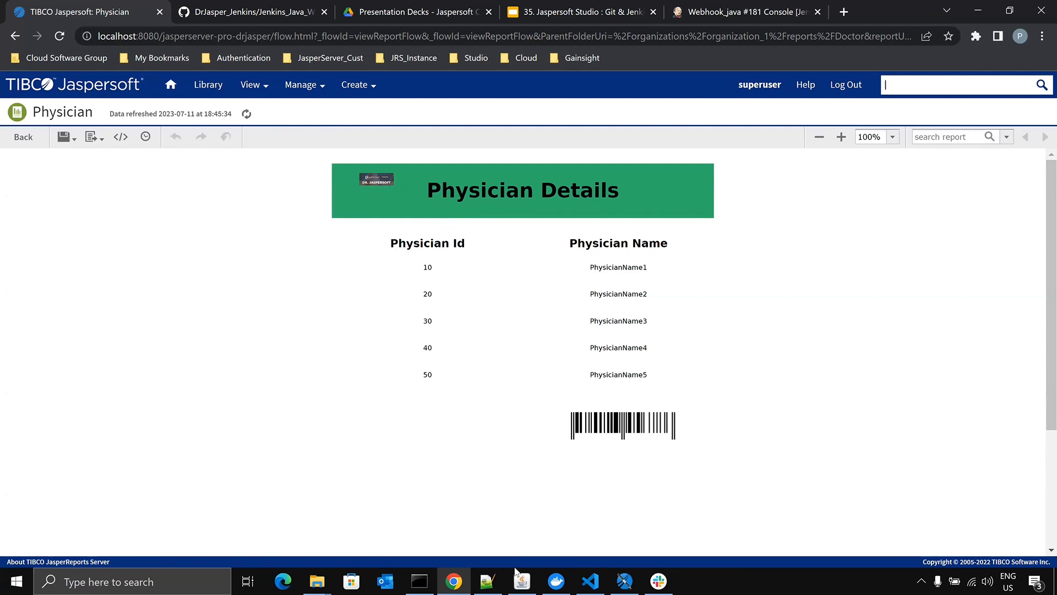
# - Switch to Jaspersoft Studio and delete the DrJaspersoft.jpg image from the Physician report's title band
pyautogui.click(624, 581)
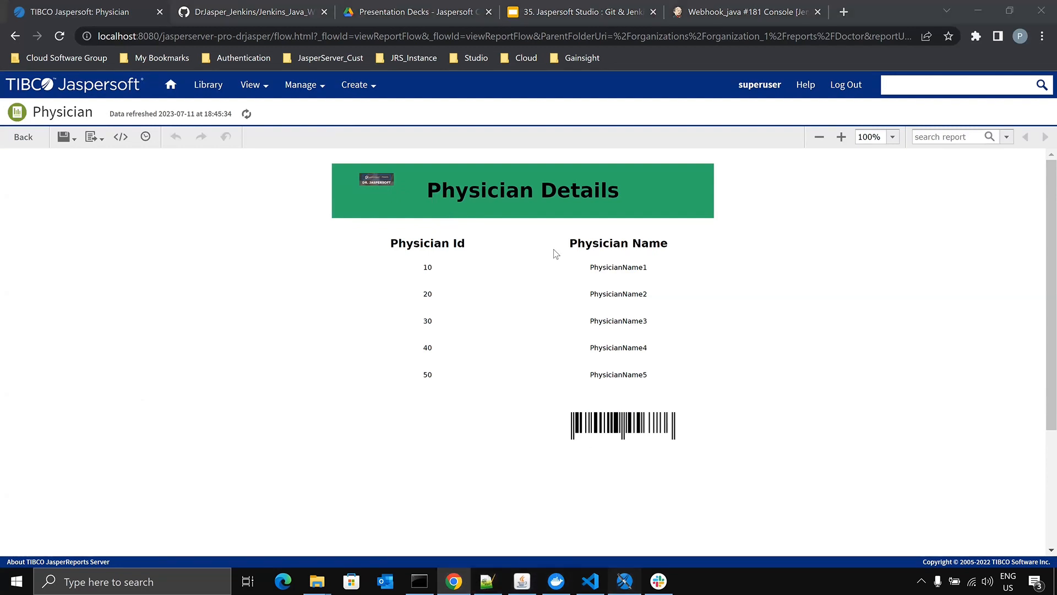
pyautogui.click(388, 112)
pyautogui.press('Delete')
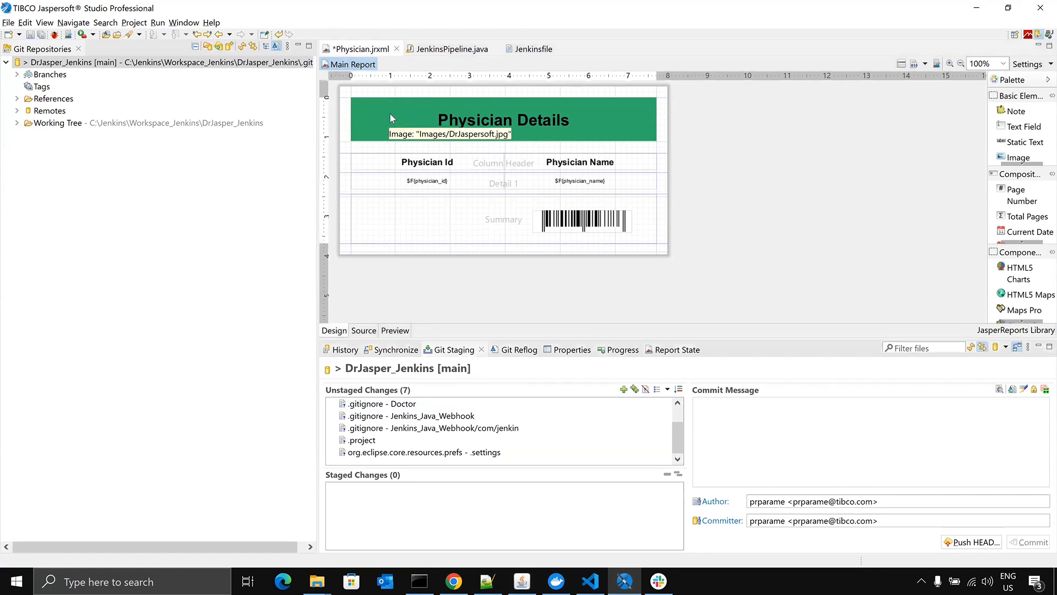
# - Change the Physician report's title text to "Physician Details Test2" and save the report
pyautogui.doubleClick(582, 124)
pyautogui.click(579, 117)
pyautogui.write('tEST1')
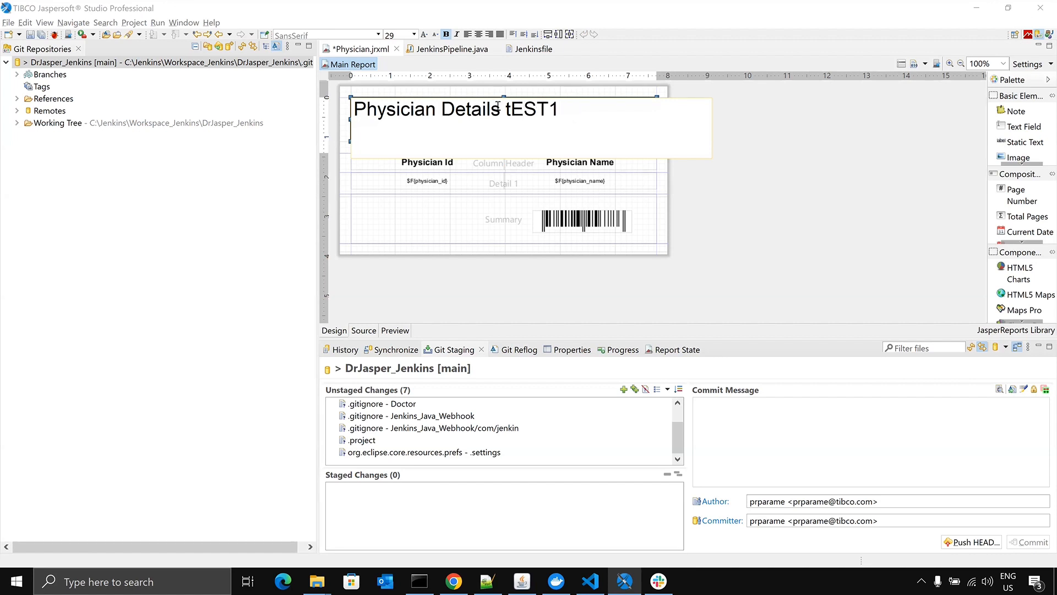
pyautogui.moveTo(506, 108); pyautogui.dragTo(614, 107)
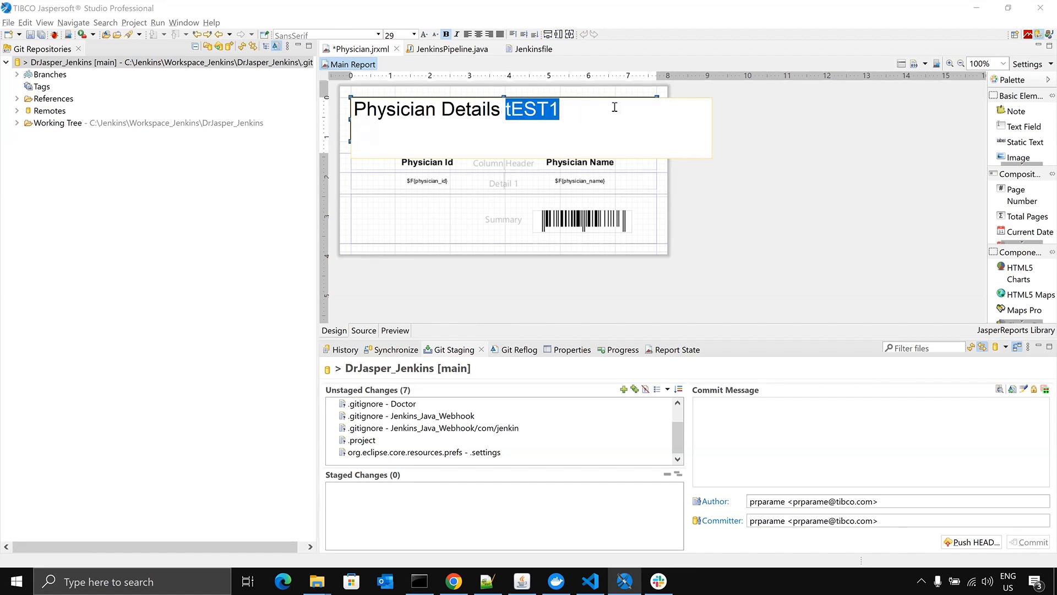
pyautogui.press('BackSpace')
pyautogui.write('Test2')
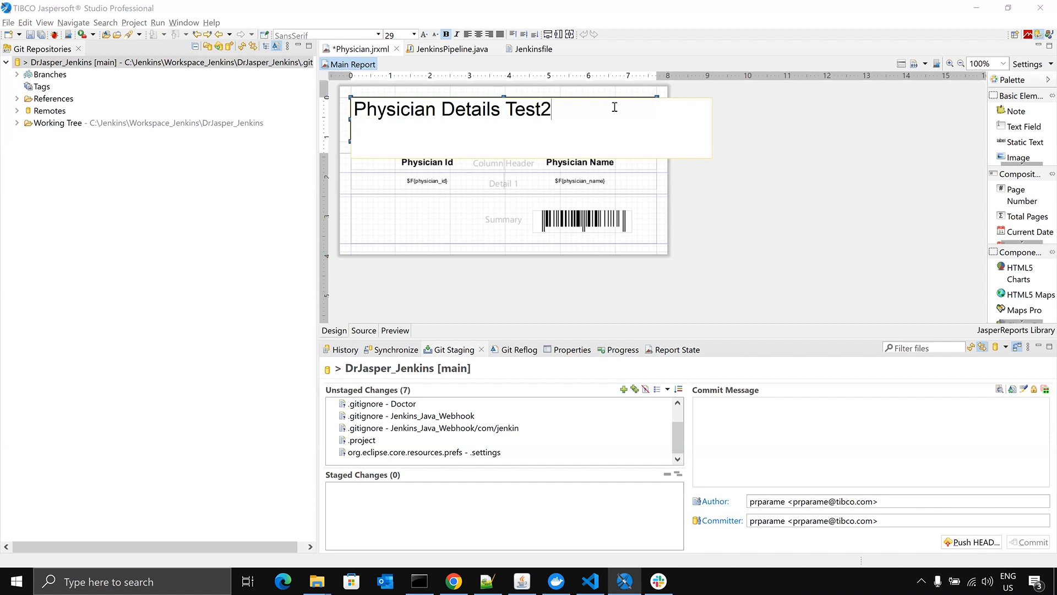
pyautogui.click(791, 192)
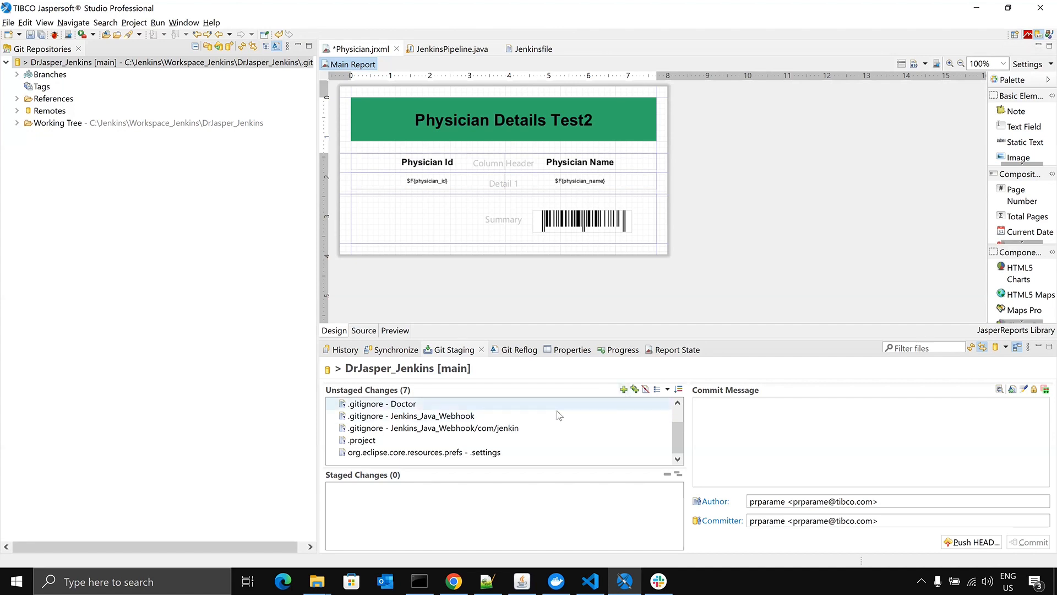
pyautogui.hotkey('ctrl', 's')
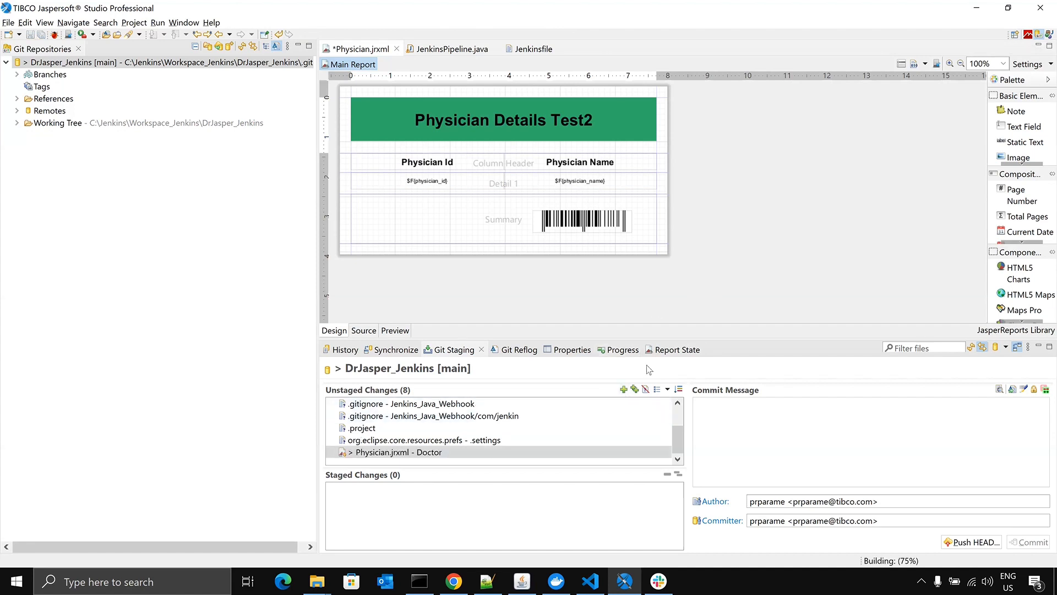
# - Stage Physician.jrxml, then commit and push it to the remote main branch with the commit message "Modified"
pyautogui.click(622, 391)
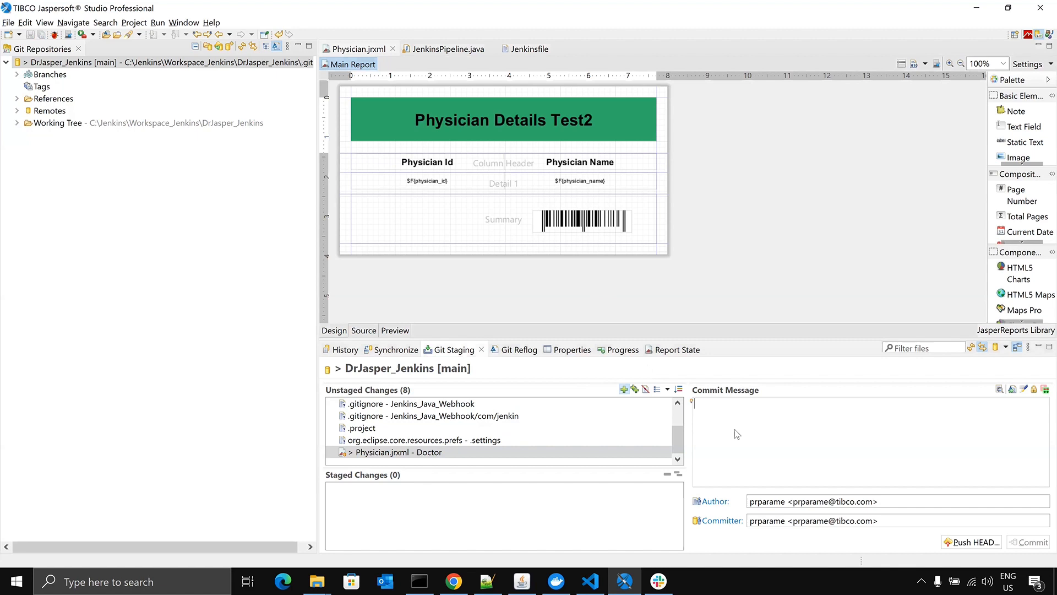
pyautogui.click(767, 430)
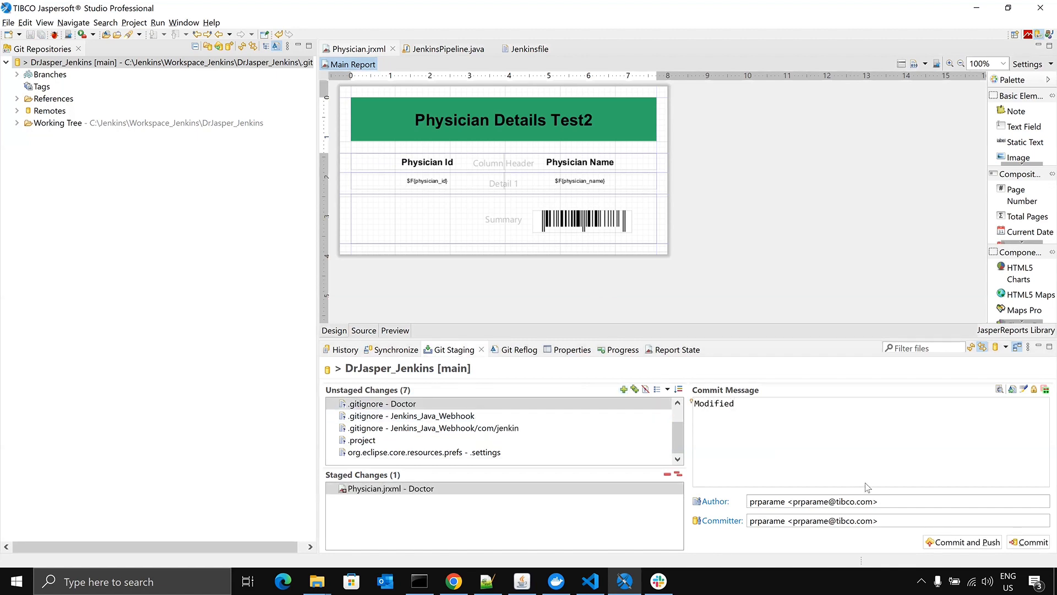
pyautogui.click(968, 542)
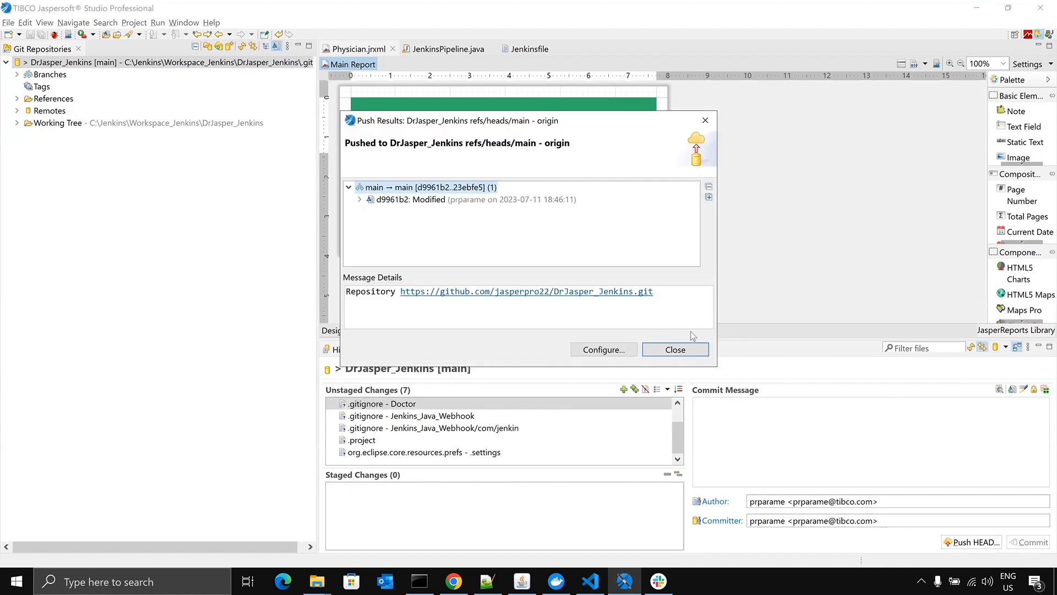
pyautogui.click(686, 351)
# - Switch to Jenkins in Chrome and open the console output of build #182 of the Webhook_java job
pyautogui.hotkey('alt', 'Tab')
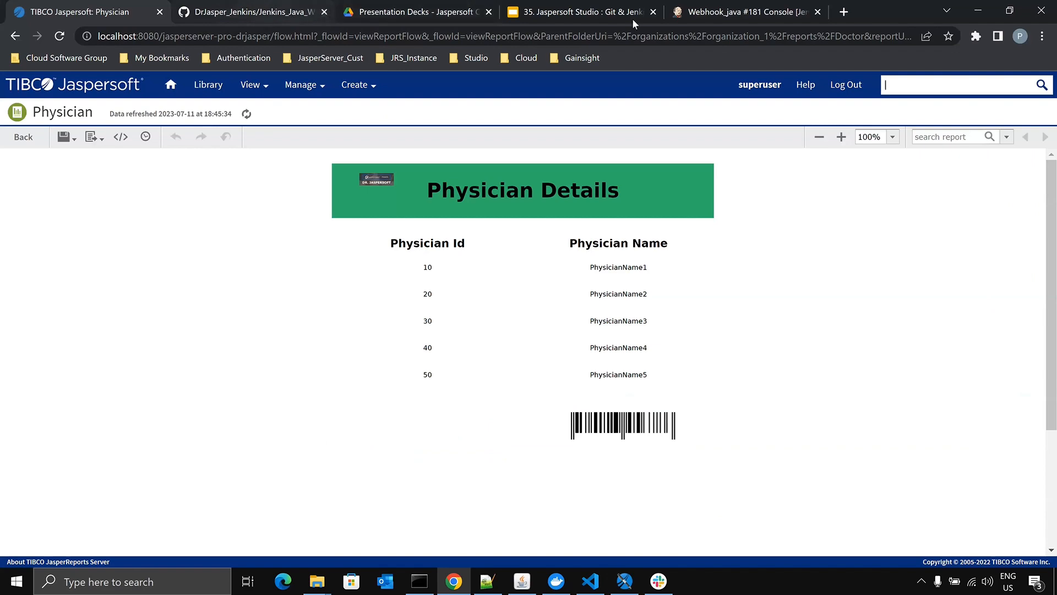
pyautogui.click(747, 12)
pyautogui.scroll(8, 133, 104)
pyautogui.click(116, 88)
pyautogui.scroll(-4, 36, 321)
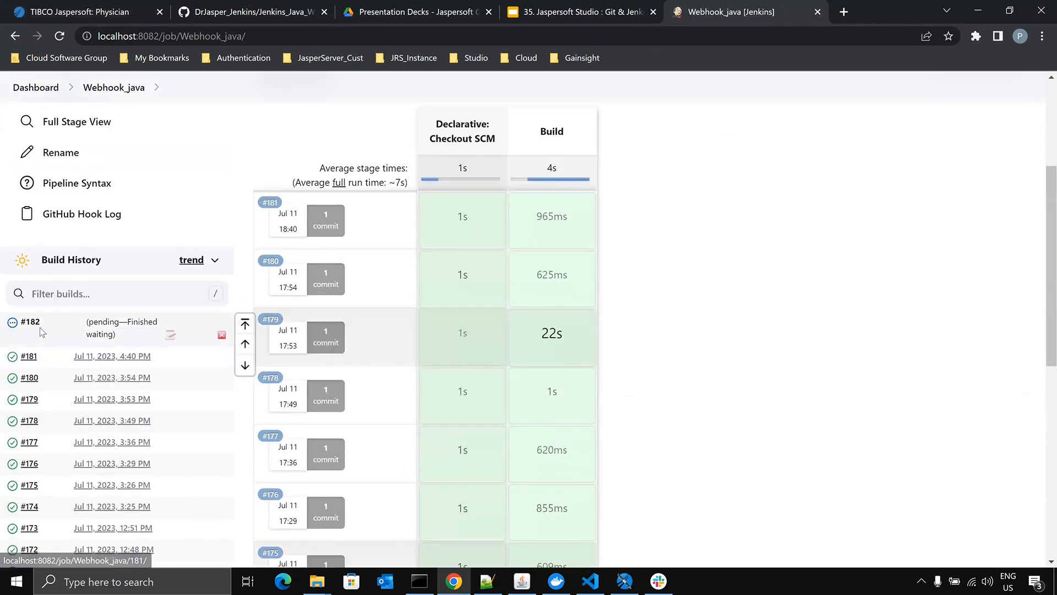
pyautogui.moveTo(35, 321); pyautogui.dragTo(25, 322)
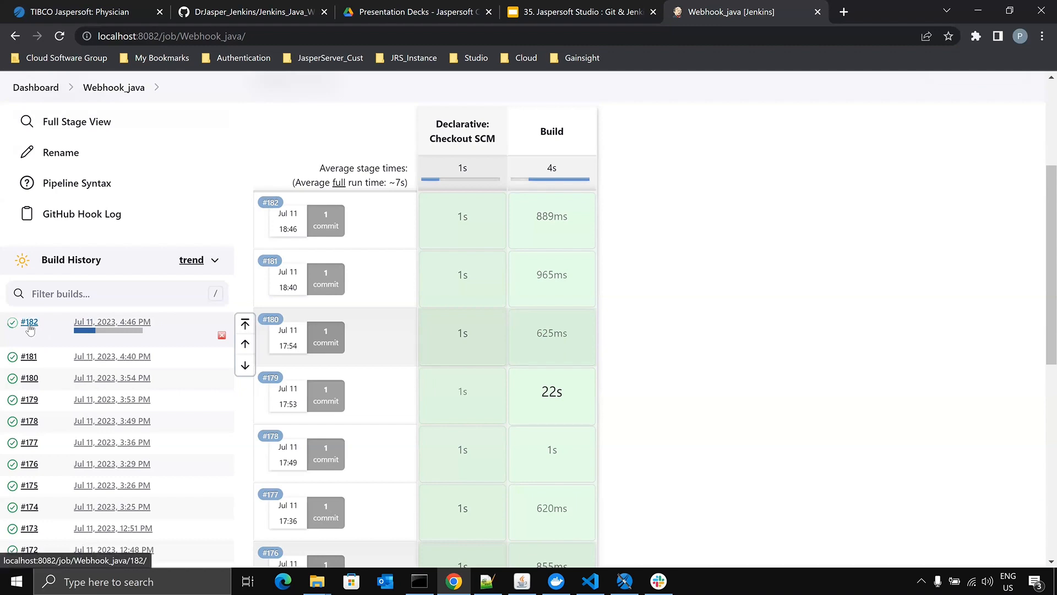
pyautogui.click(31, 325)
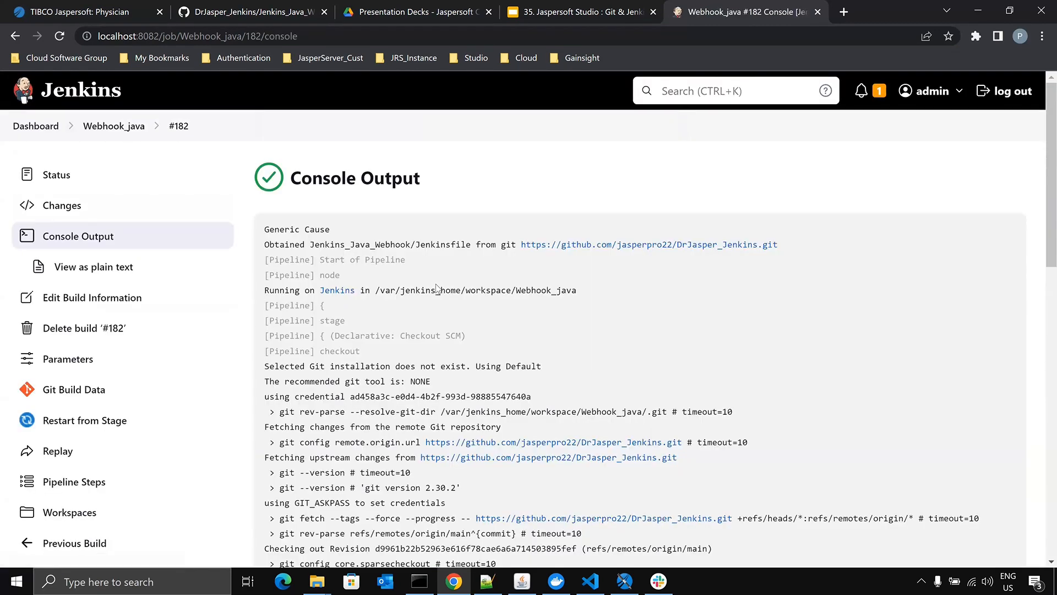
# - Examine the build's console output for the changed files, the image expression check and the report update result
pyautogui.scroll(-5, 438, 301)
pyautogui.scroll(-5, 439, 302)
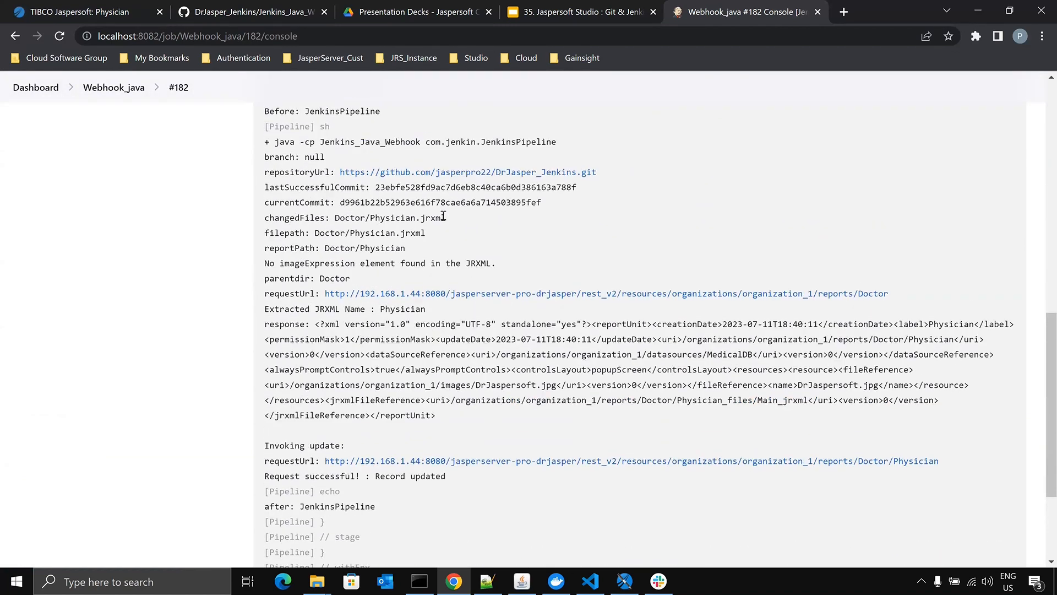
pyautogui.moveTo(454, 217); pyautogui.dragTo(370, 225)
pyautogui.moveTo(270, 263); pyautogui.dragTo(570, 263)
pyautogui.scroll(-3, 570, 263)
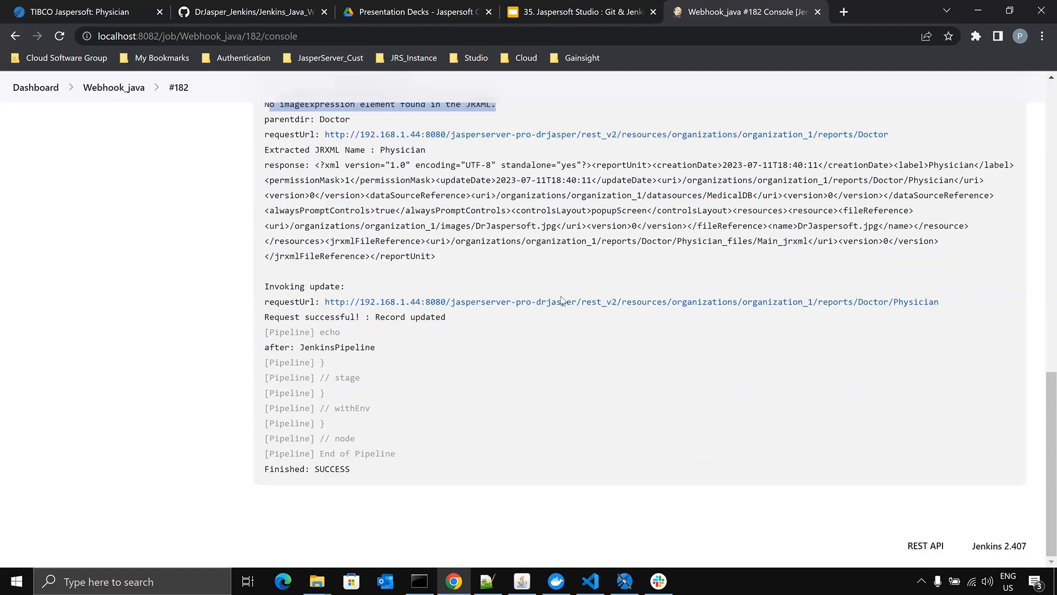
pyautogui.moveTo(375, 317); pyautogui.dragTo(513, 322)
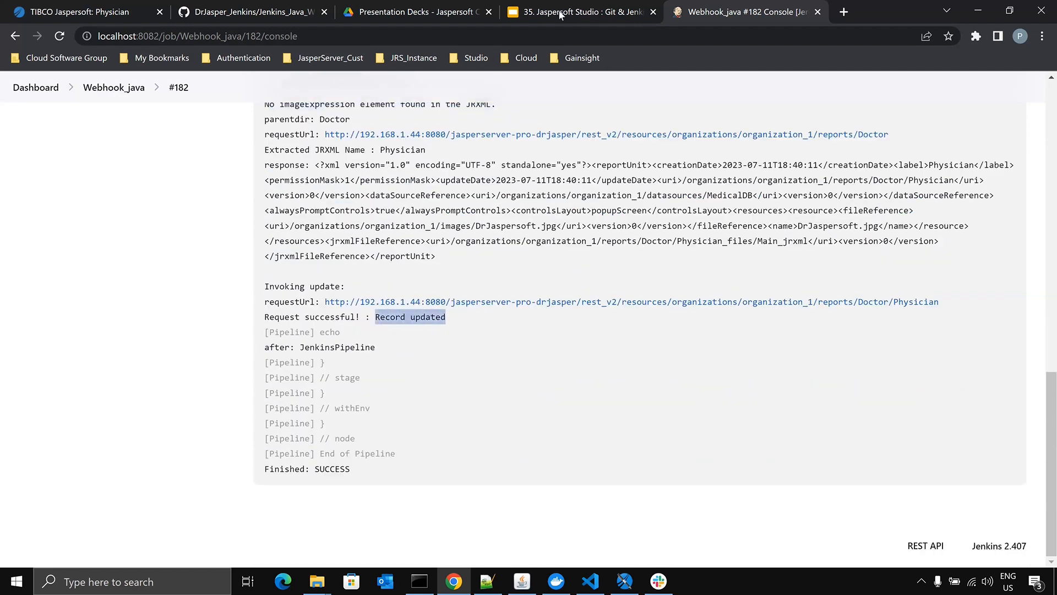
# - Switch to JasperReports Server, rerun the Physician report from the Doctor folder and check its title
pyautogui.click(254, 12)
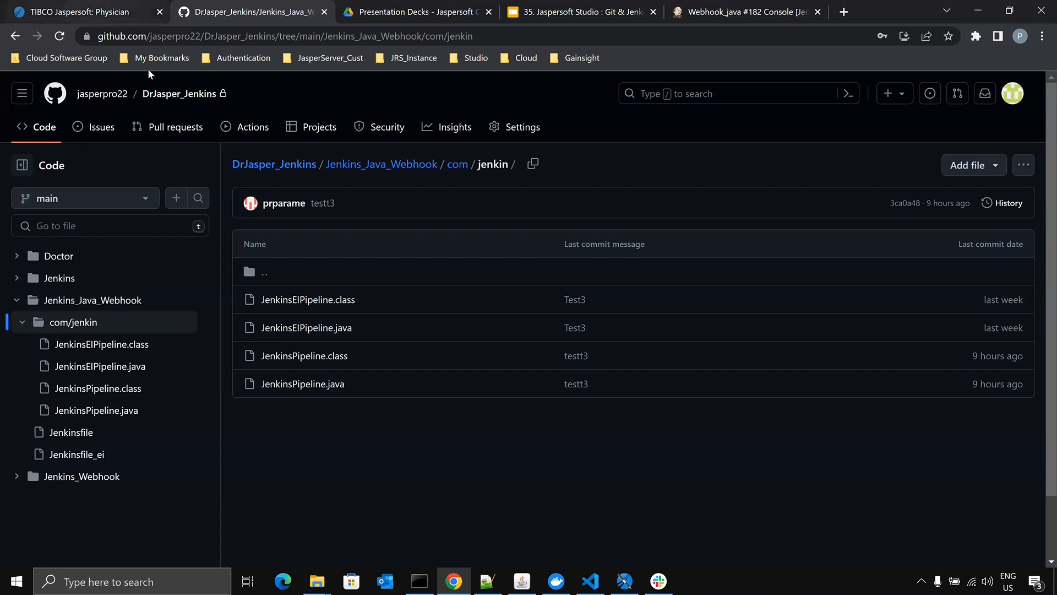
pyautogui.click(126, 12)
pyautogui.click(39, 137)
pyautogui.moveTo(251, 85)
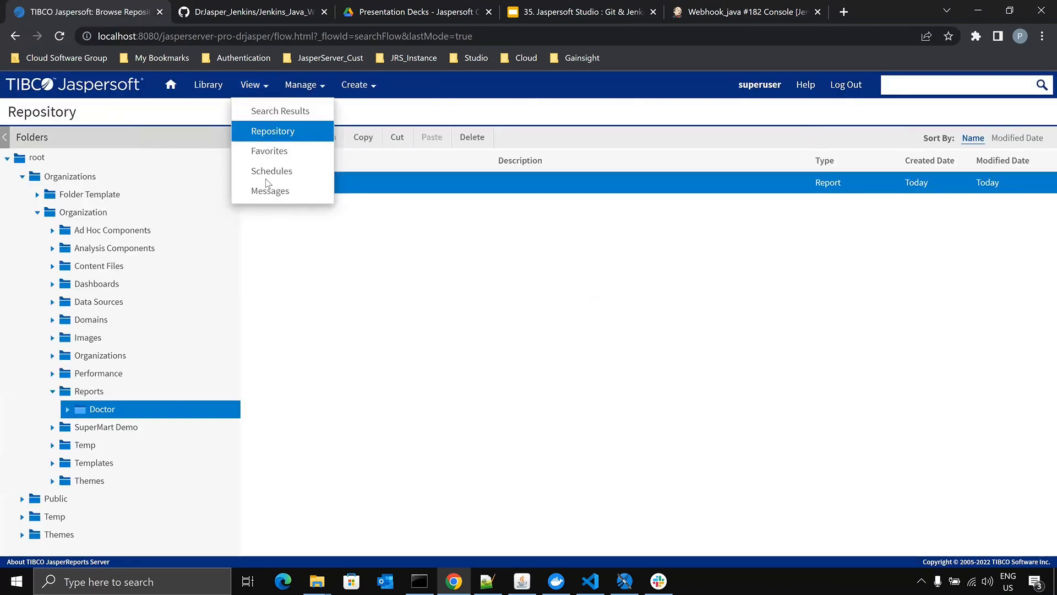
pyautogui.click(273, 132)
pyautogui.click(314, 184)
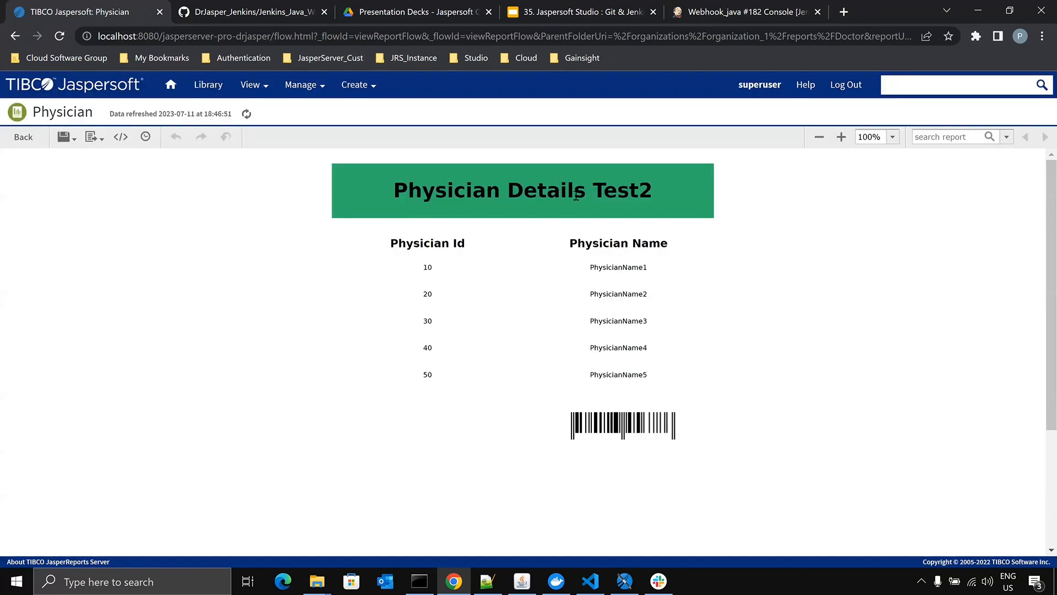
pyautogui.moveTo(595, 189); pyautogui.dragTo(677, 191)
pyautogui.click(849, 206)
# - Switch to Visual Studio Code and review the Jenkinsfile's changed-file handling and its report creation and update code
pyautogui.hotkey('alt', 'Tab')
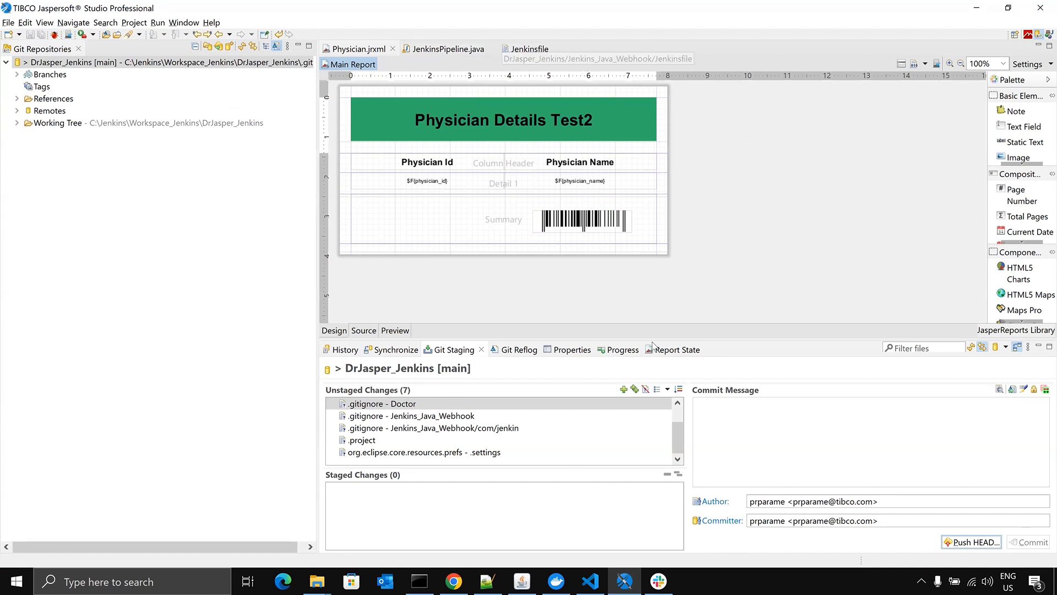
pyautogui.click(591, 581)
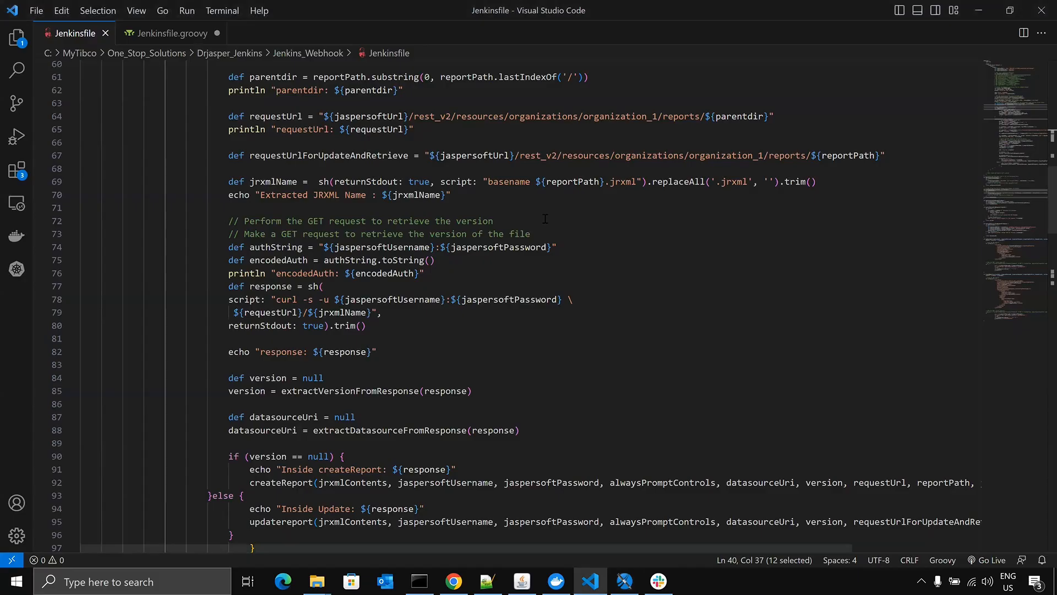
pyautogui.scroll(-17, 545, 219)
pyautogui.scroll(-20, 545, 218)
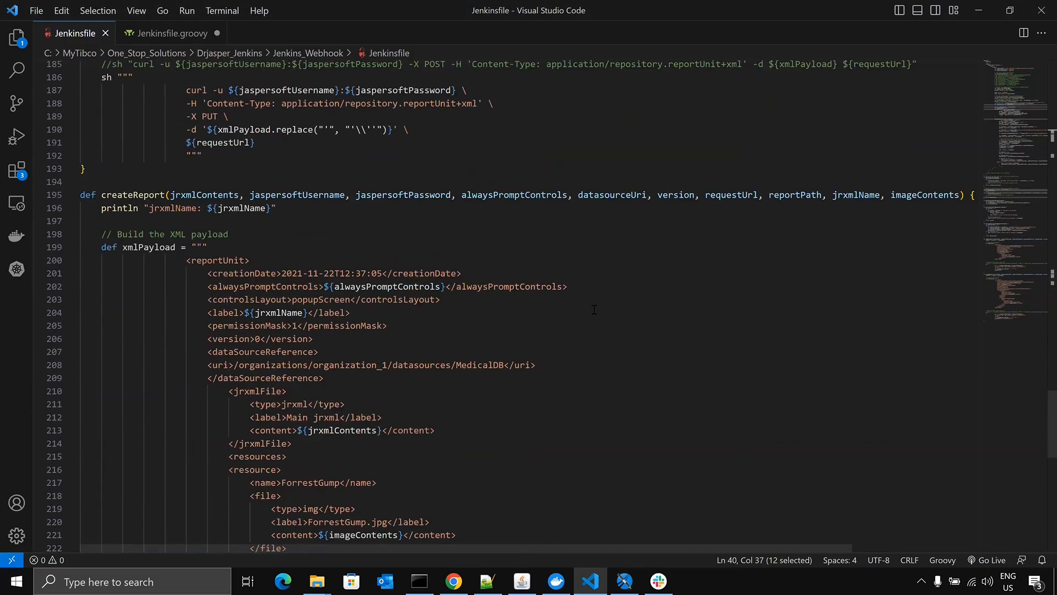
pyautogui.scroll(-9, 594, 310)
pyautogui.scroll(11, 594, 310)
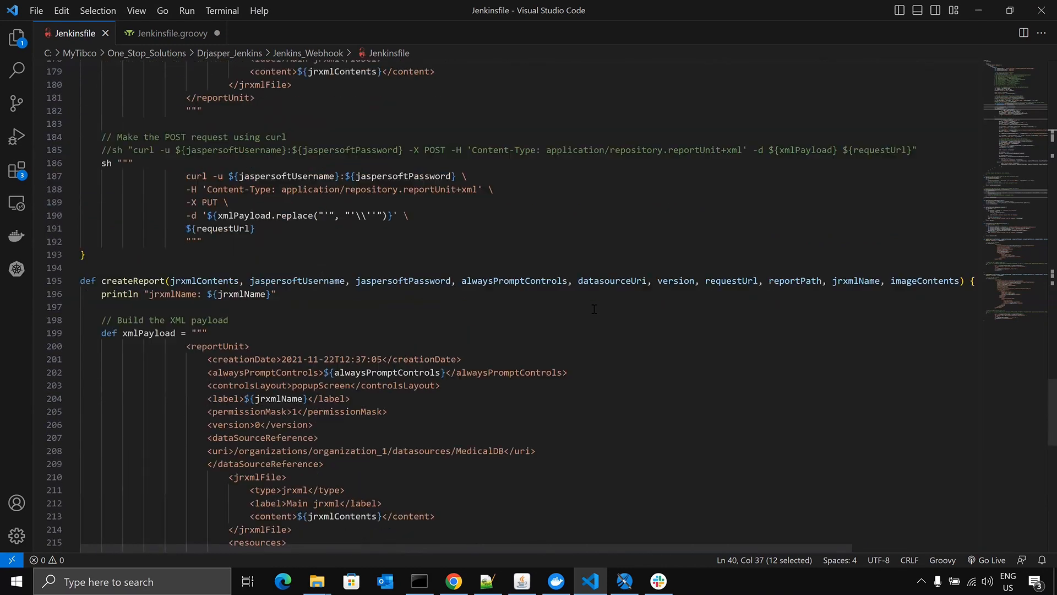
pyautogui.scroll(15, 594, 310)
pyautogui.scroll(20, 579, 254)
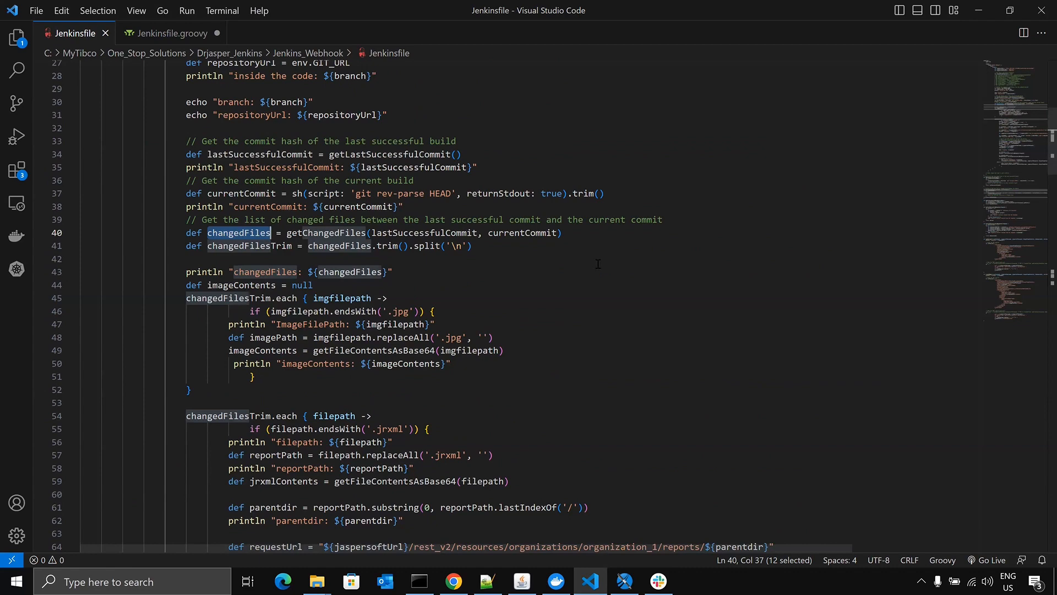
pyautogui.scroll(9, 620, 281)
pyautogui.scroll(-11, 923, 75)
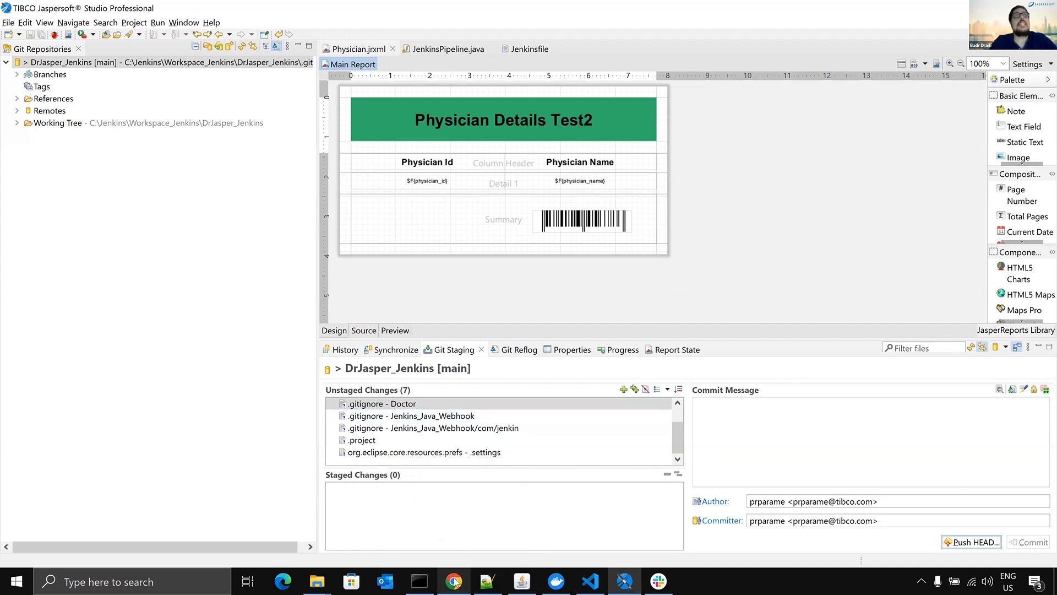
# - Switch to Chrome and bring up the "35. Jaspersoft Studio : Git & Jenkins deployment" presentation
pyautogui.moveTo(454, 579)
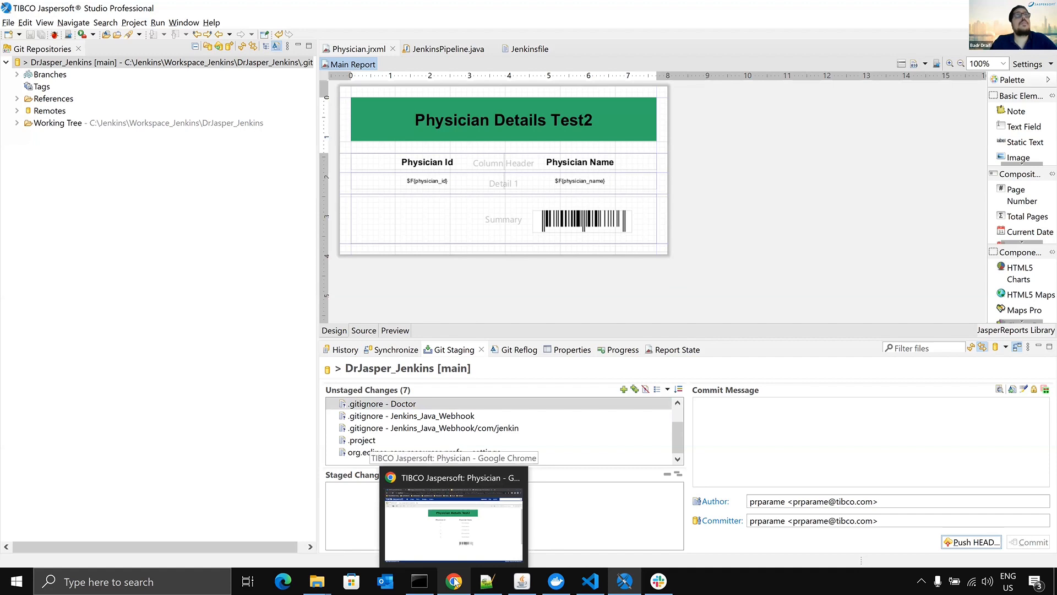
pyautogui.click(453, 523)
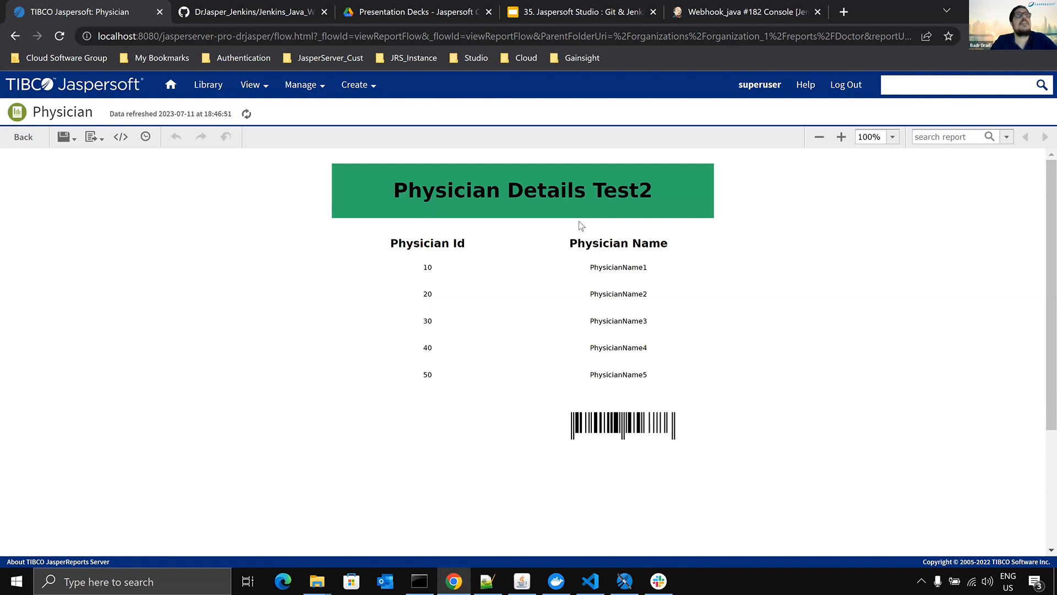
pyautogui.click(582, 12)
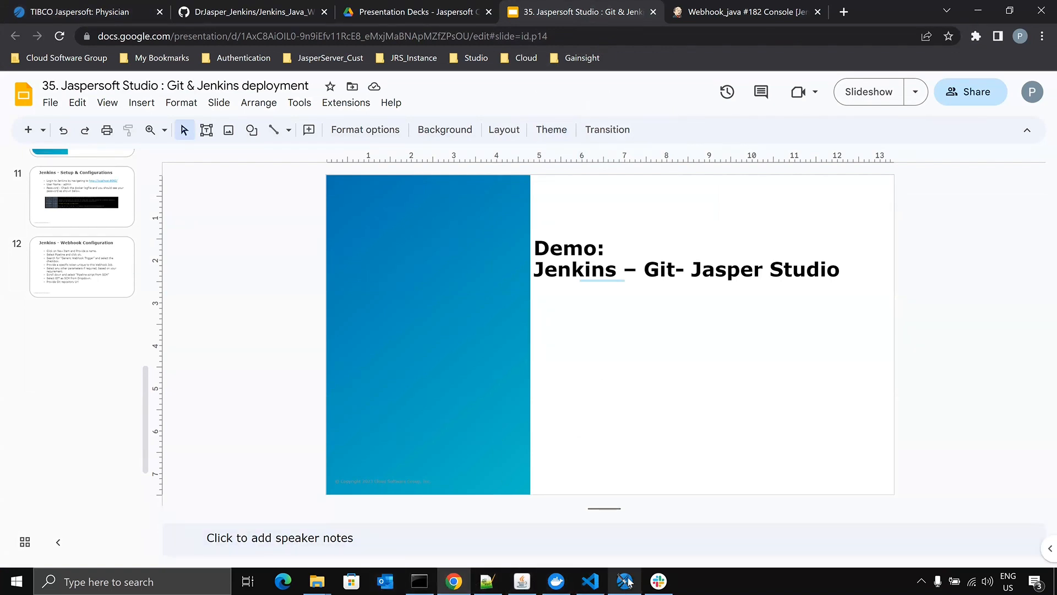
# - Switch to Jaspersoft Studio's report design perspective and open JenkinsEIPipeline.java from the com.jenkin package
pyautogui.moveTo(625, 581)
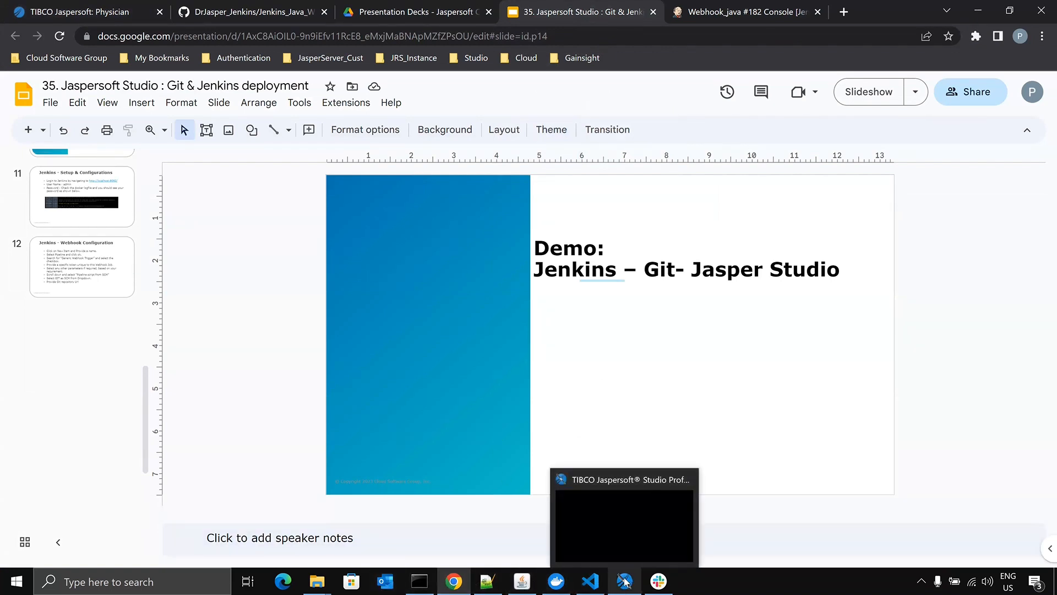
pyautogui.click(626, 523)
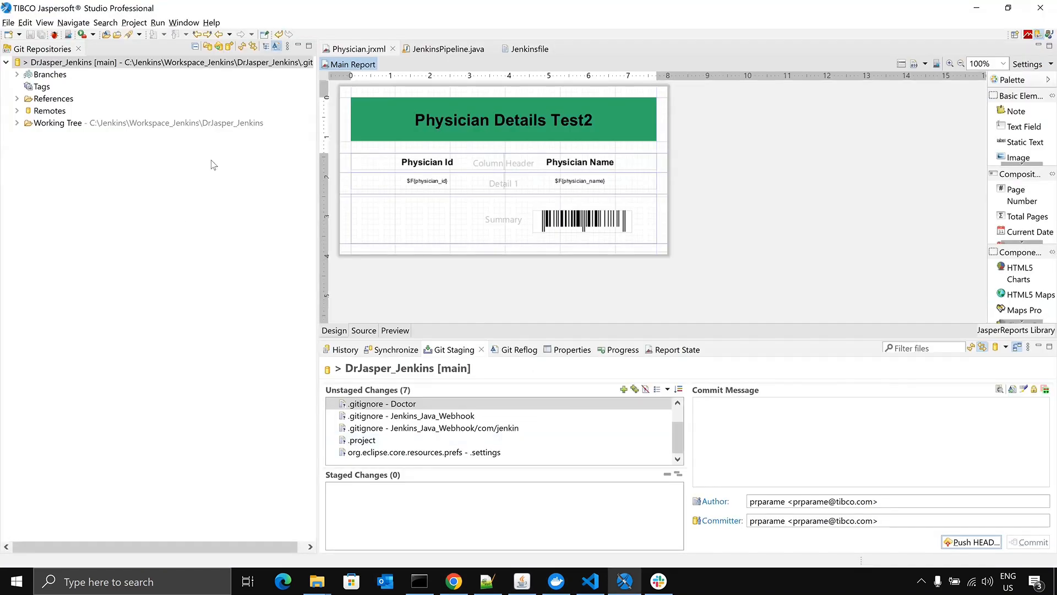
pyautogui.click(1028, 35)
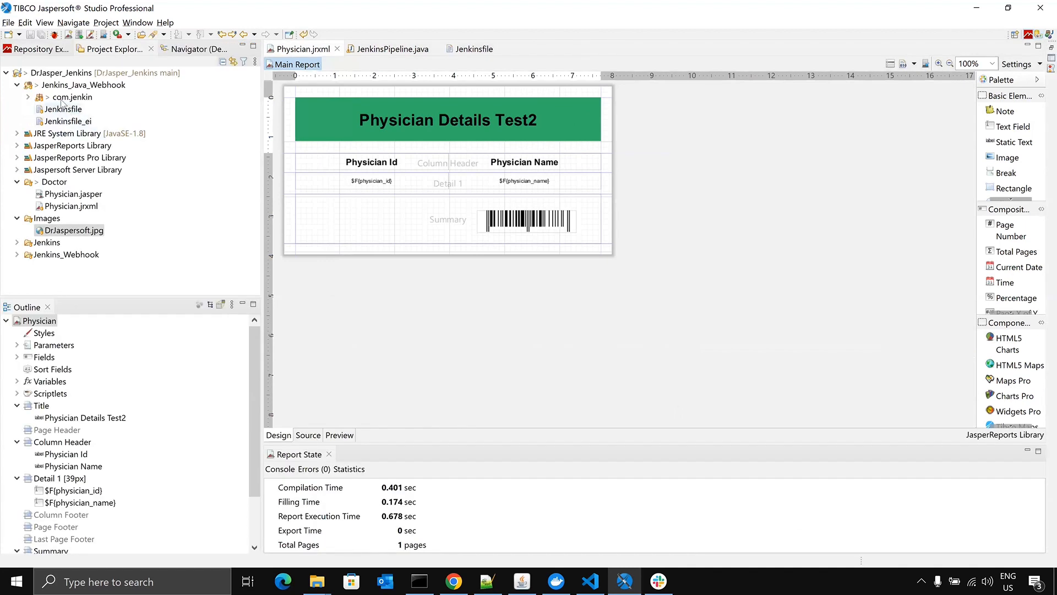
pyautogui.click(28, 97)
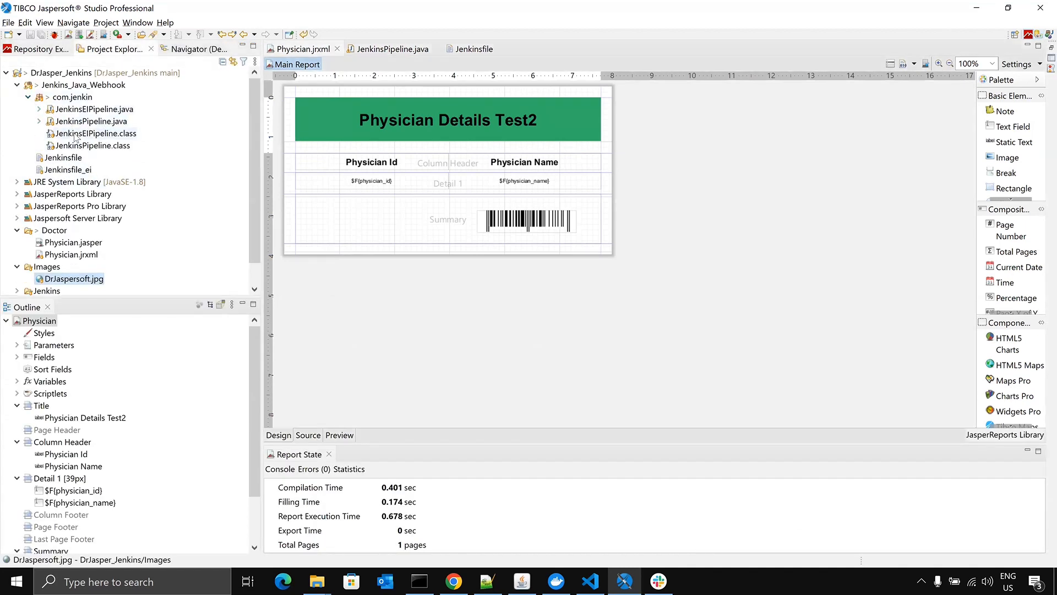
pyautogui.doubleClick(78, 109)
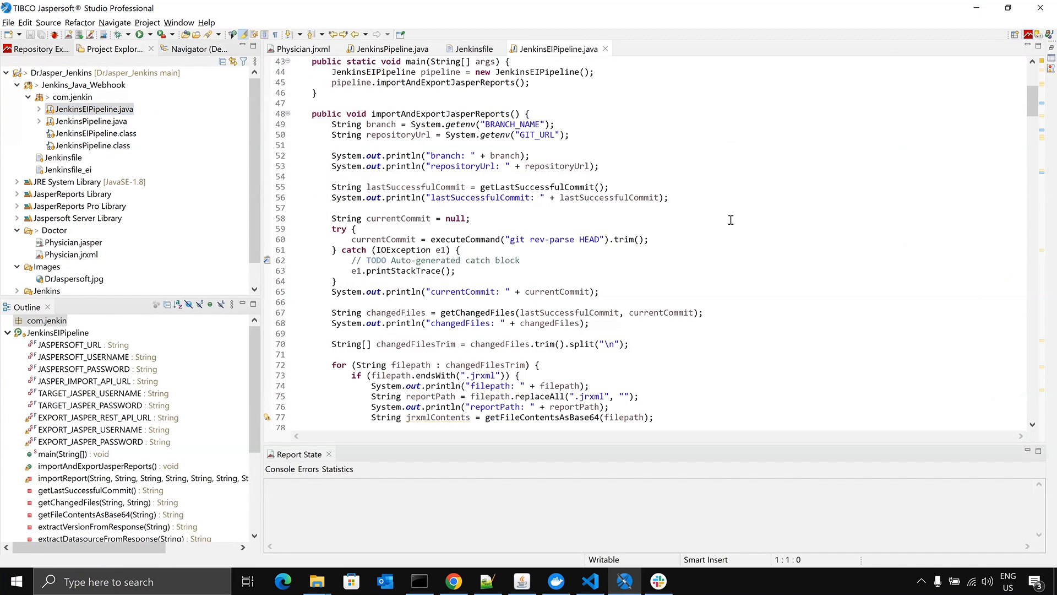
# - Examine the source, target and export server constants in JenkinsEIPipeline.java and the code that processes changed reports
pyautogui.scroll(6, 731, 219)
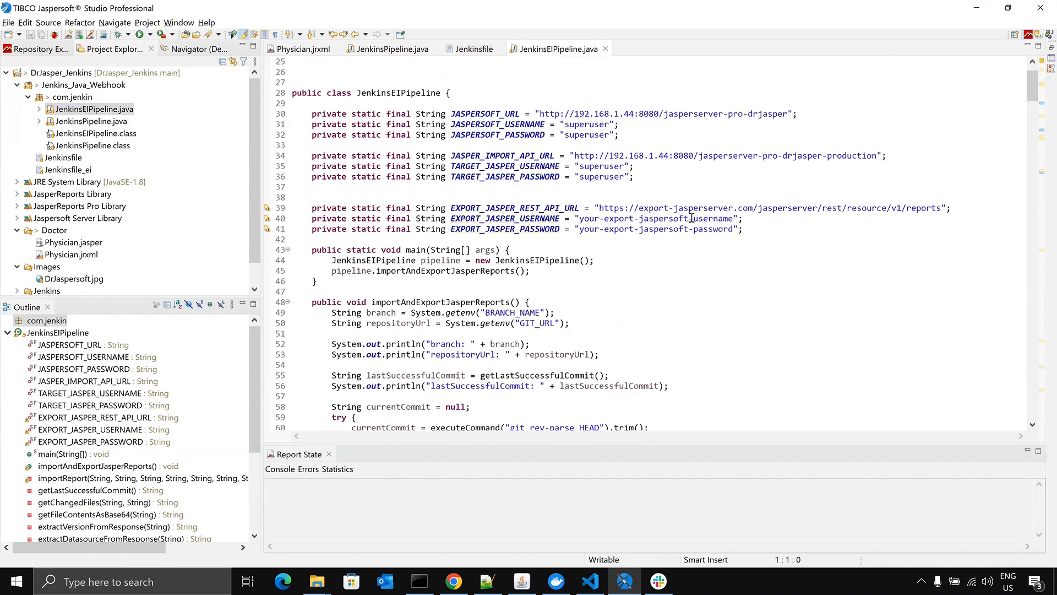
pyautogui.moveTo(771, 229); pyautogui.dragTo(273, 212)
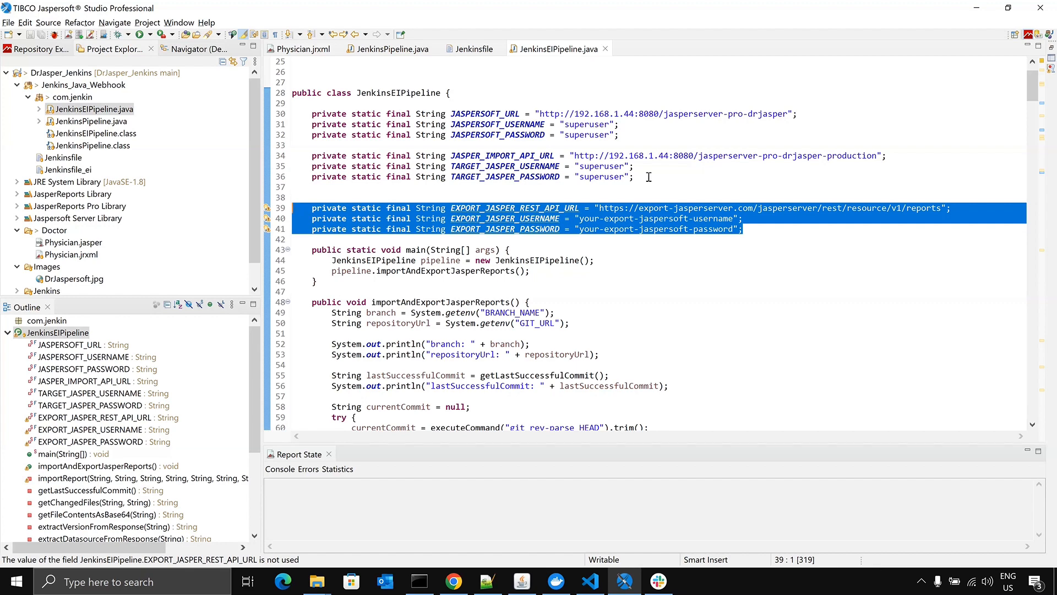
pyautogui.click(648, 177)
pyautogui.scroll(-13, 696, 237)
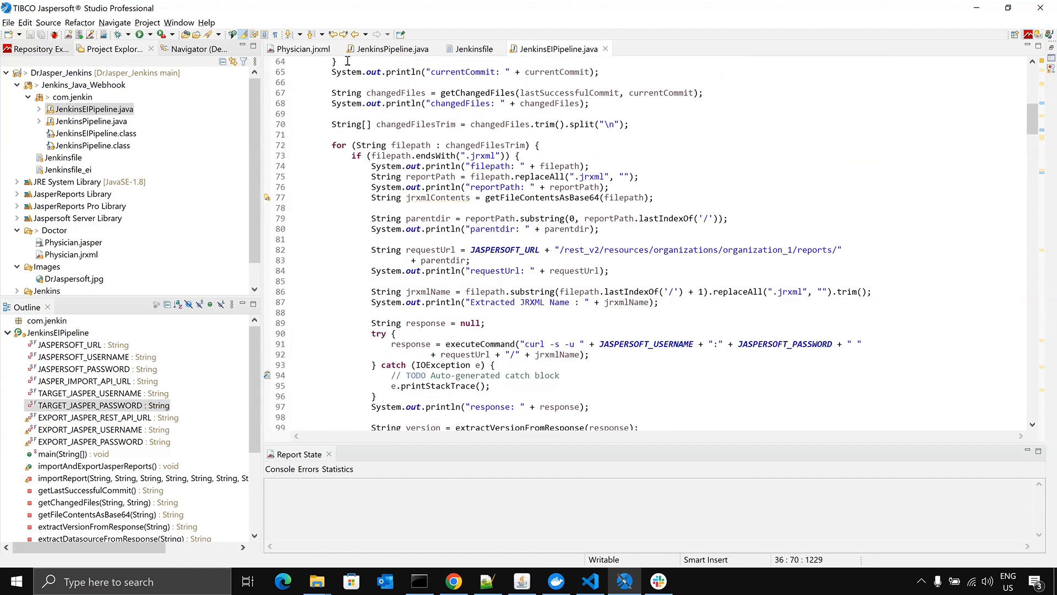
# - Bring the Physician report back up, then switch to the presentation in Chrome and present its Resources slide
pyautogui.click(303, 49)
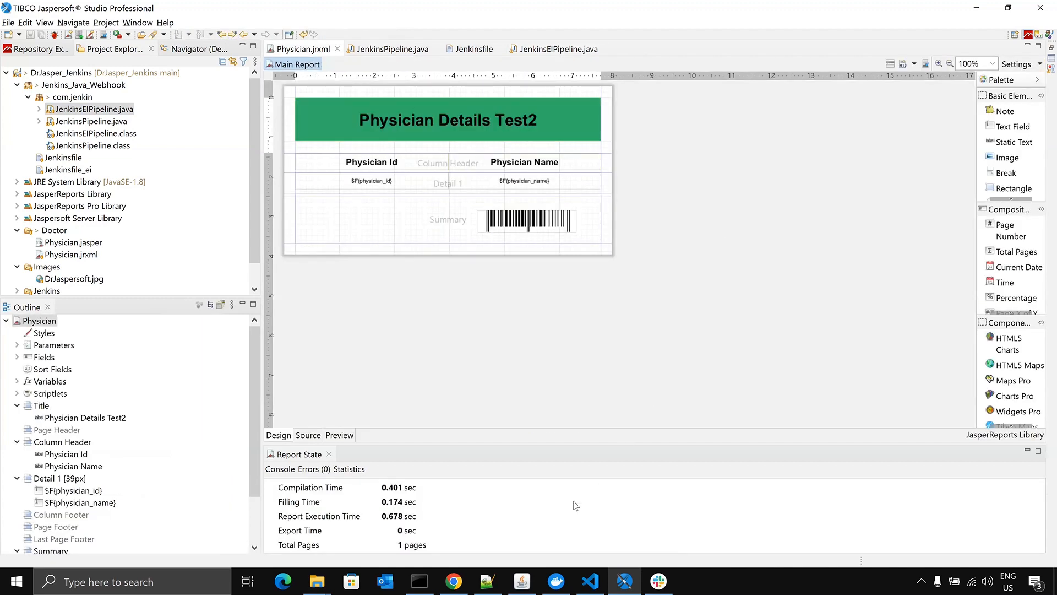
pyautogui.click(453, 581)
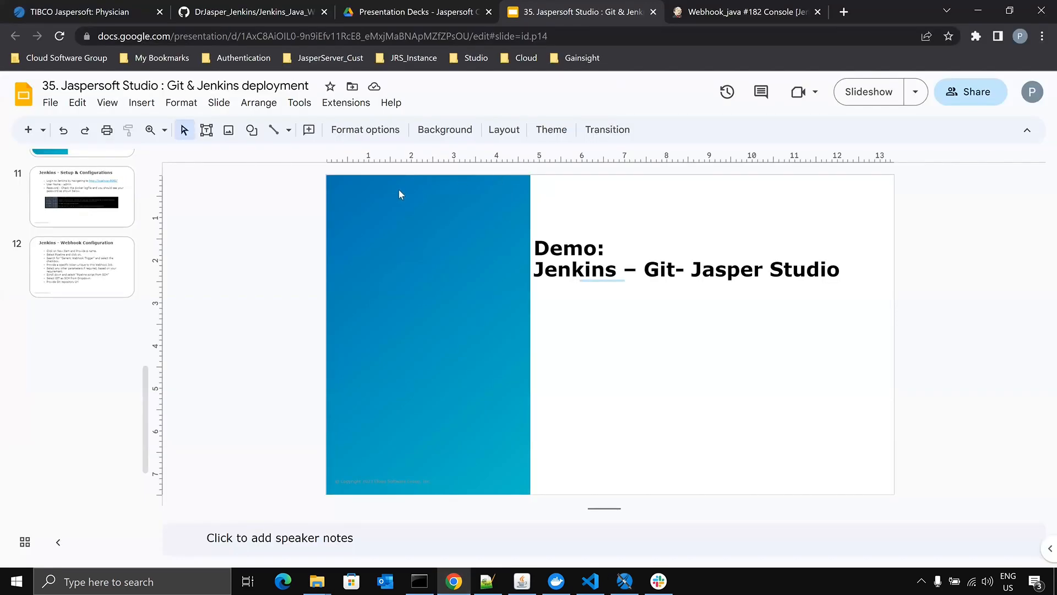
pyautogui.click(867, 95)
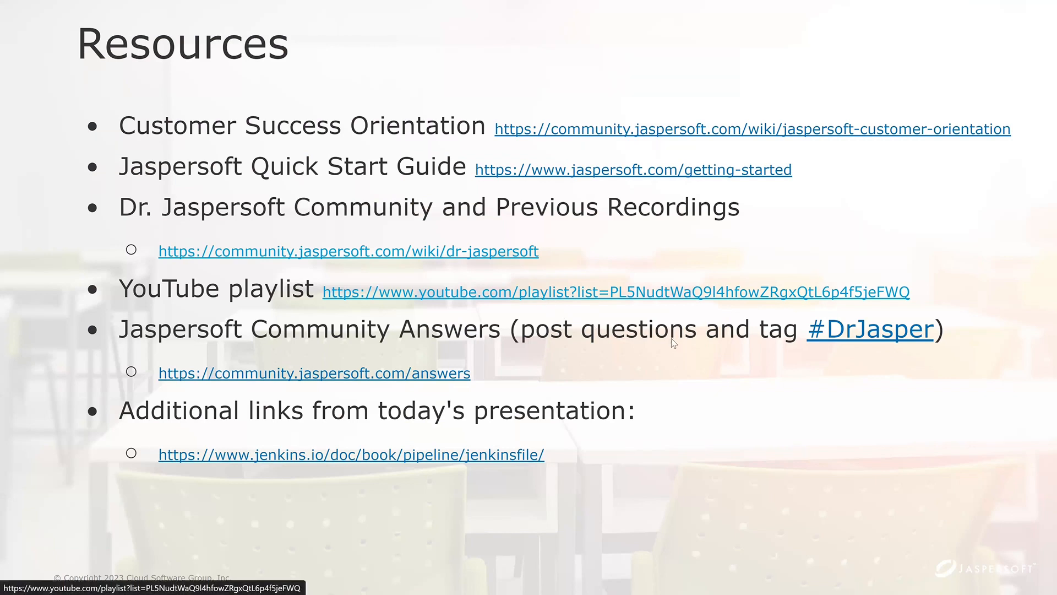
pyautogui.moveTo(479, 5)
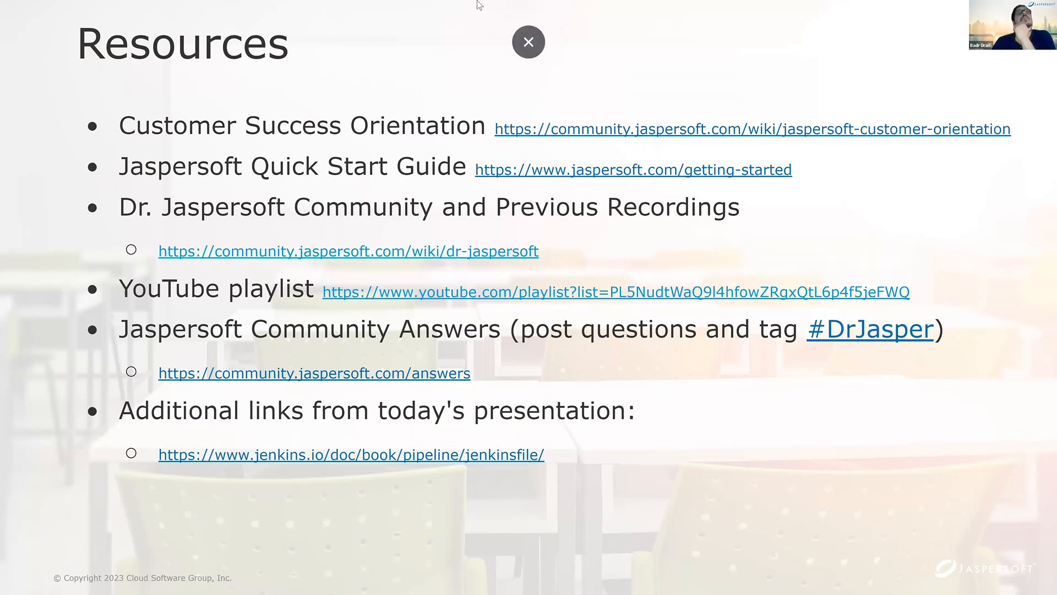